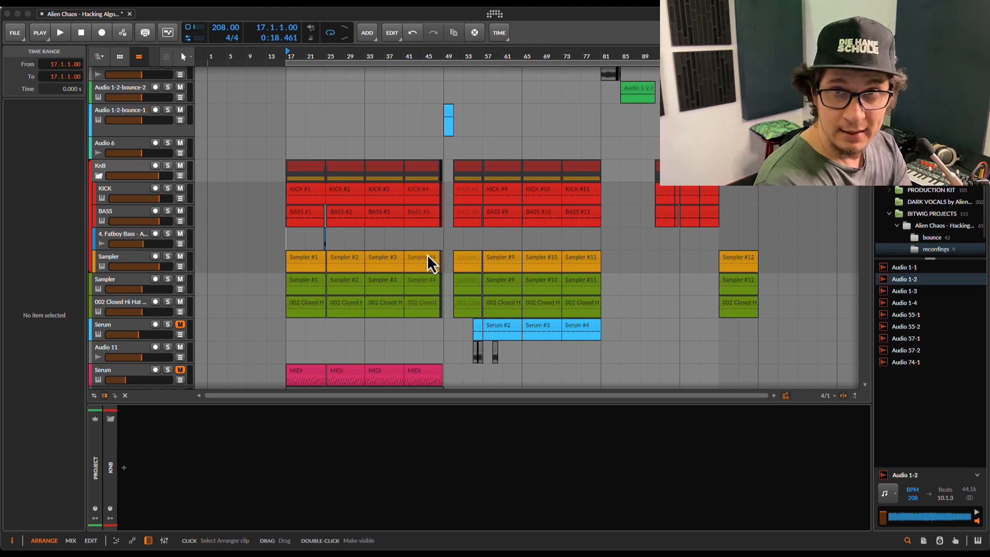
# Solo the KICK, BASS, both Sampler, 002 Closed Hi Hat and Audio 13 tracks.
pyautogui.scroll(-10, 376, 232)
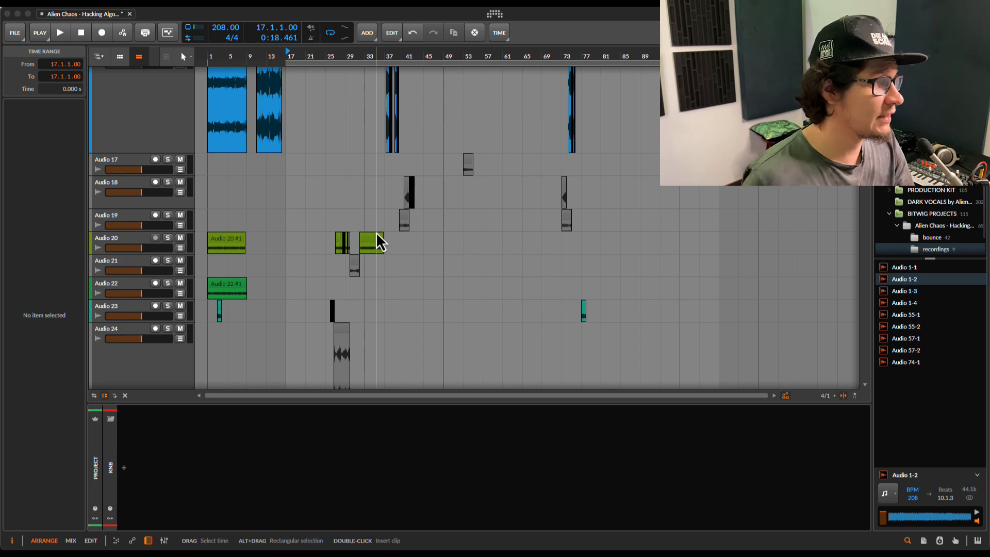
pyautogui.scroll(10, 376, 232)
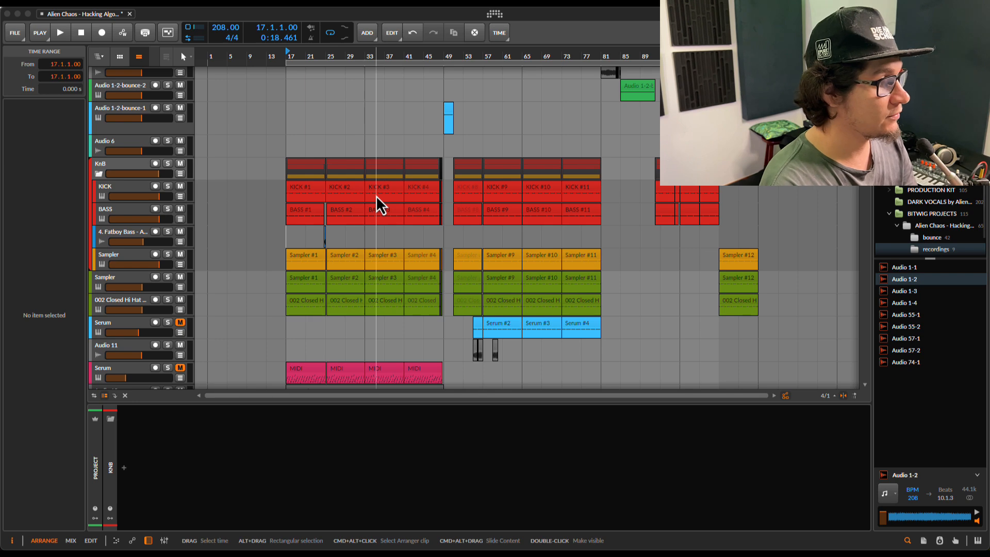
pyautogui.scroll(-2, 412, 207)
pyautogui.scroll(-4, 425, 209)
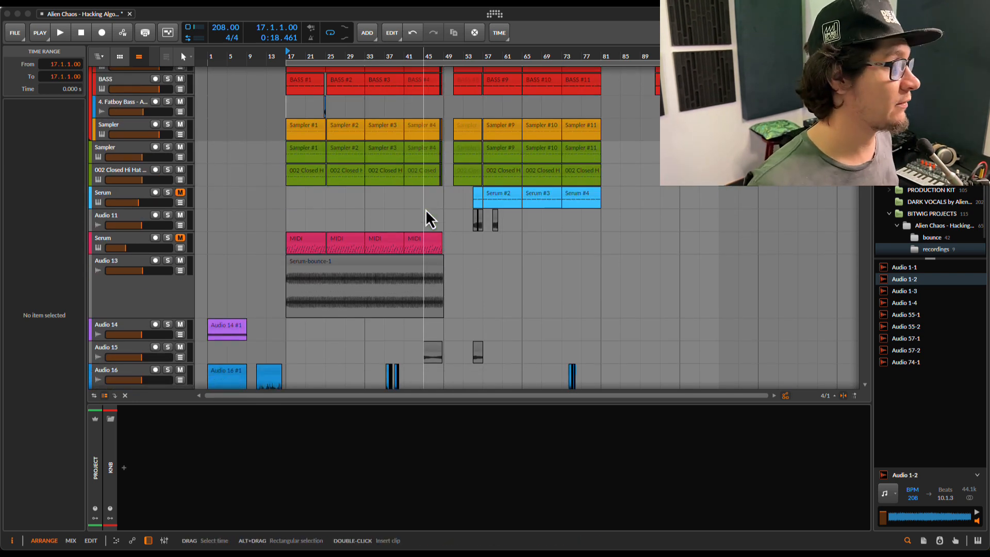
pyautogui.scroll(5, 425, 209)
pyautogui.scroll(-1, 425, 209)
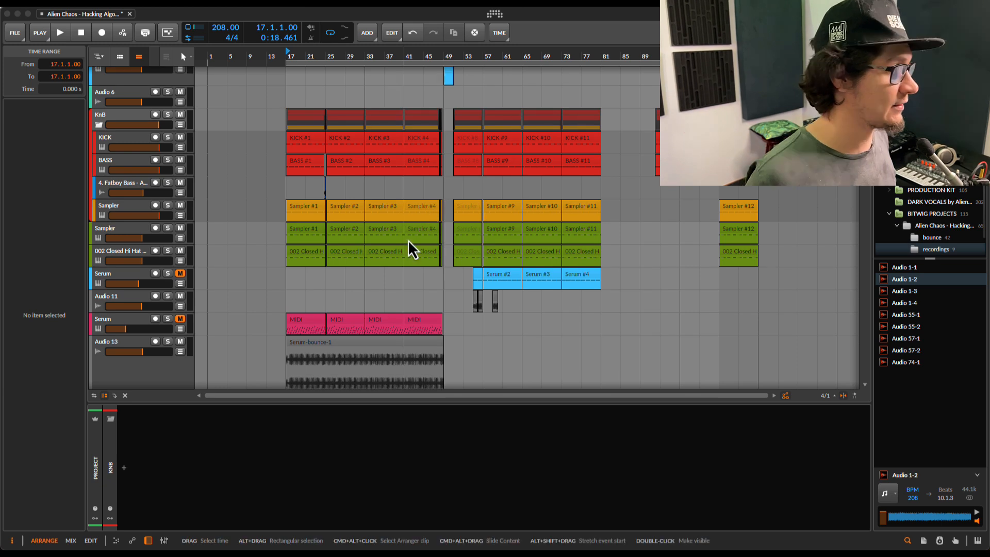
pyautogui.scroll(-1, 323, 188)
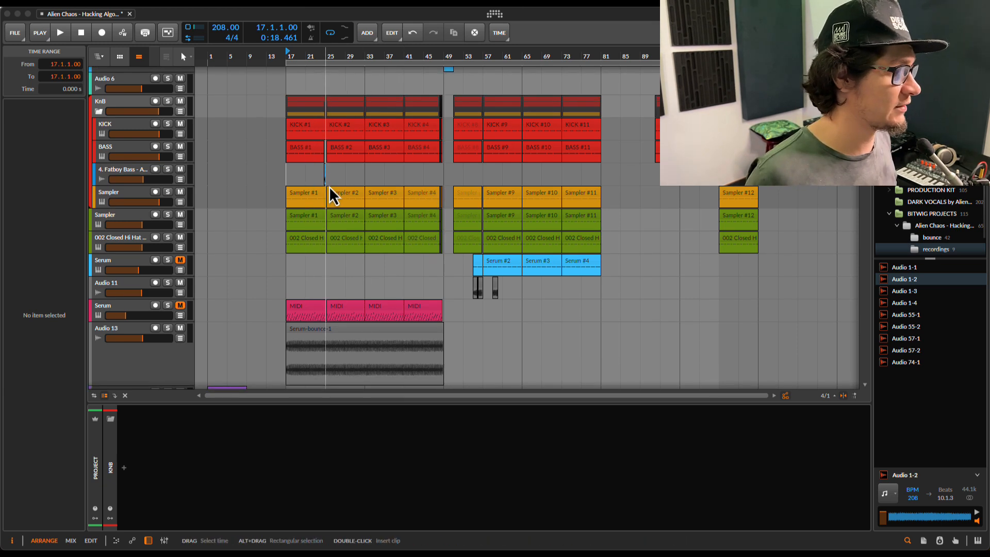
pyautogui.click(165, 124)
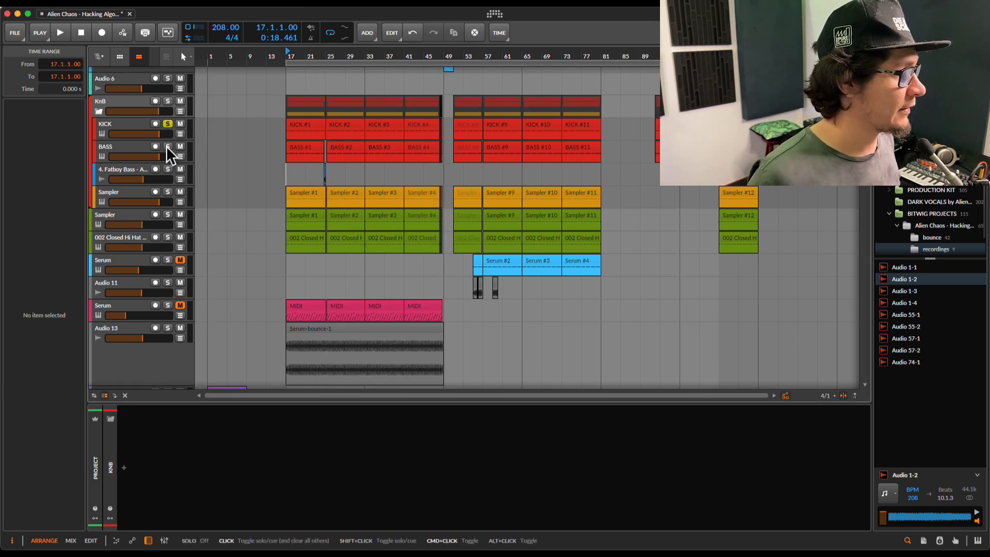
pyautogui.click(166, 237)
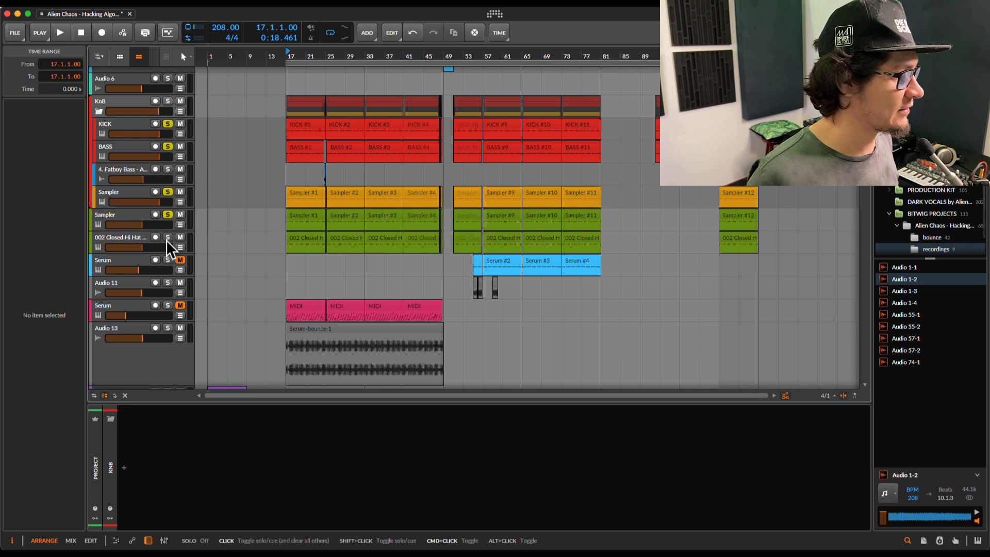
pyautogui.click(167, 328)
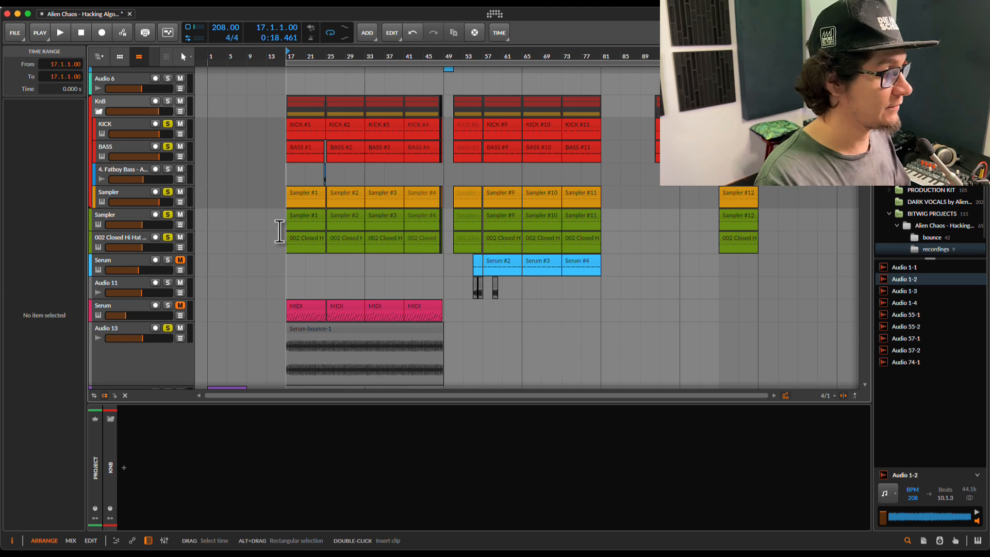
# Play the soloed drum, bass and Audio 13 tracks from bar 17 and stop playback in bar 25.
pyautogui.scroll(-1, 260, 225)
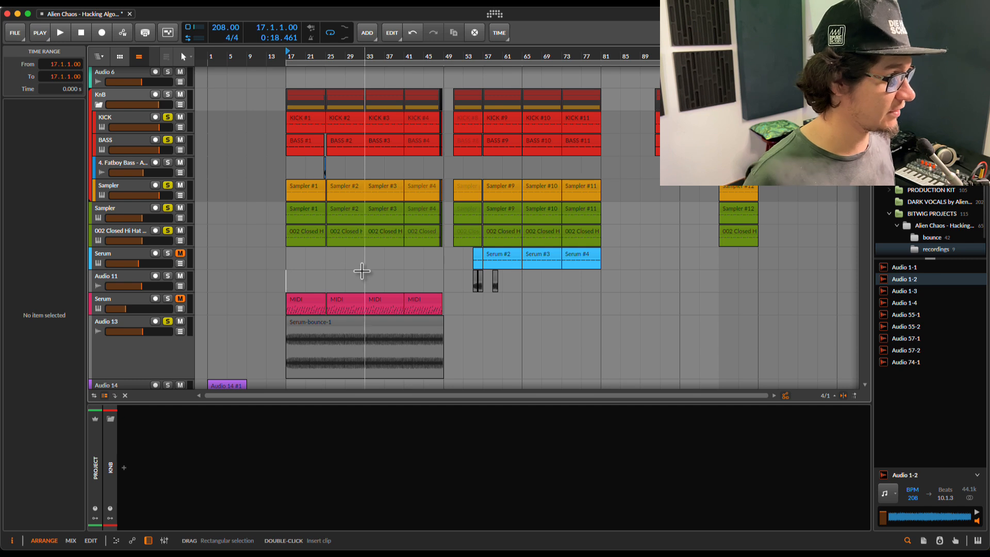
pyautogui.scroll(-3, 355, 268)
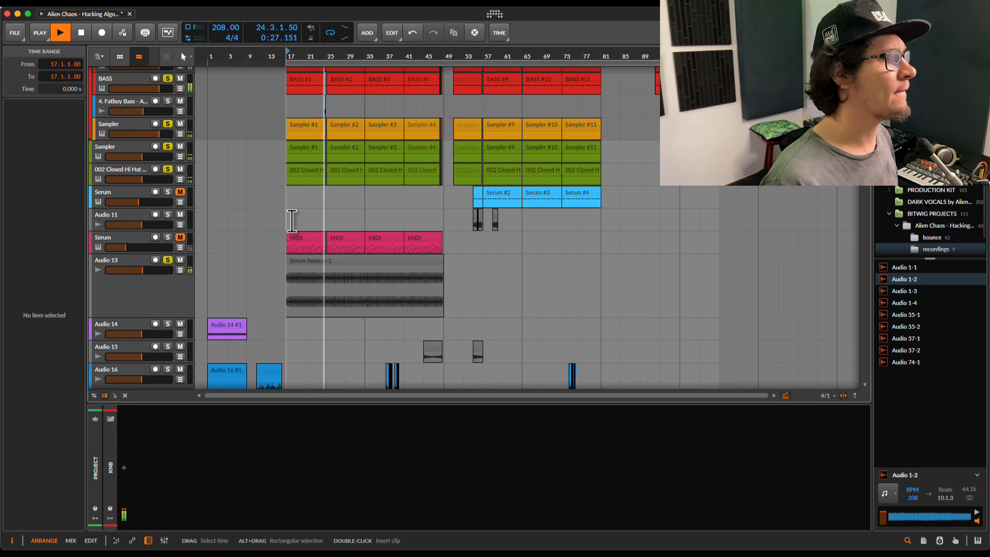
pyautogui.press('space')
# Clear all track solos and start playing the full arrangement from bar 17.
pyautogui.scroll(-15, 333, 202)
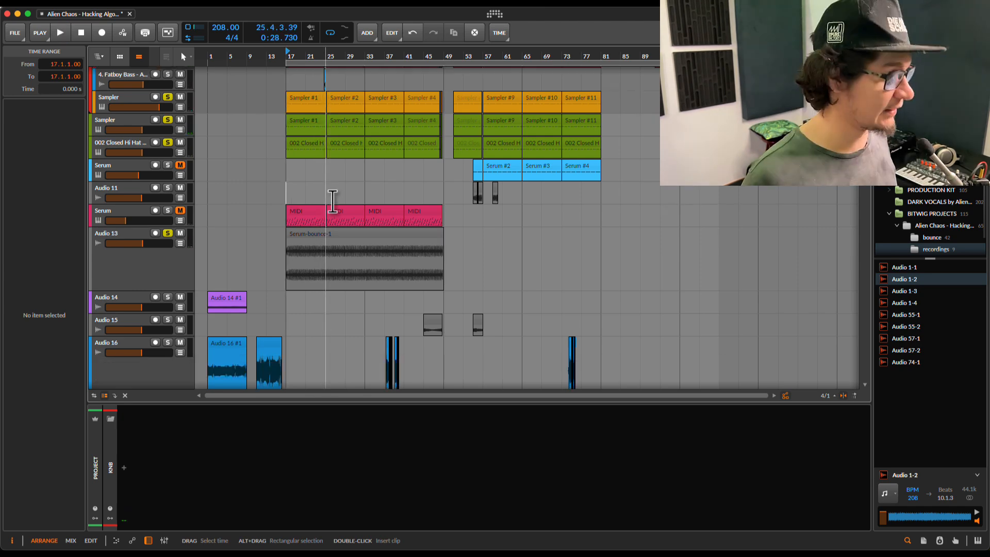
pyautogui.scroll(15, 333, 201)
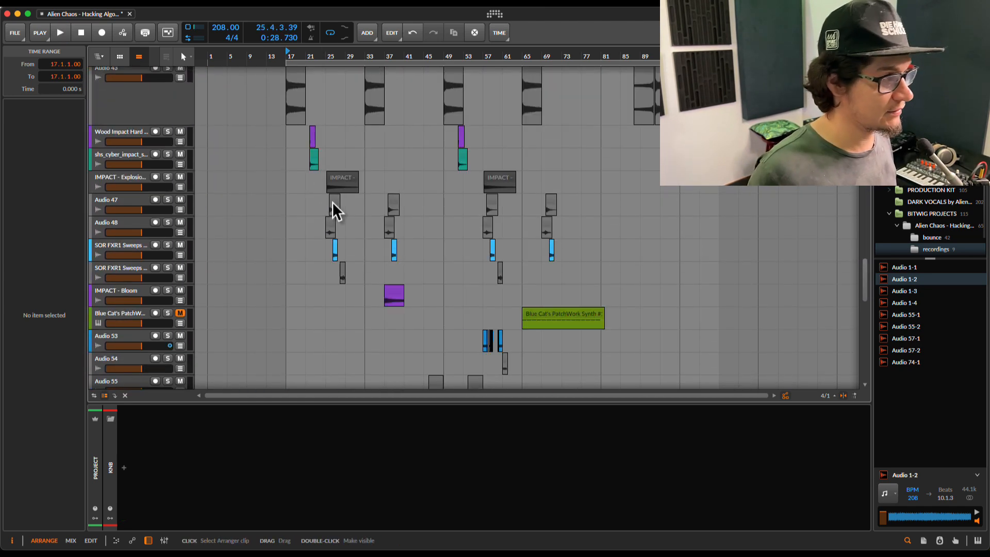
pyautogui.moveTo(289, 242); pyautogui.dragTo(679, 235)
pyautogui.click(285, 236)
pyautogui.press('space')
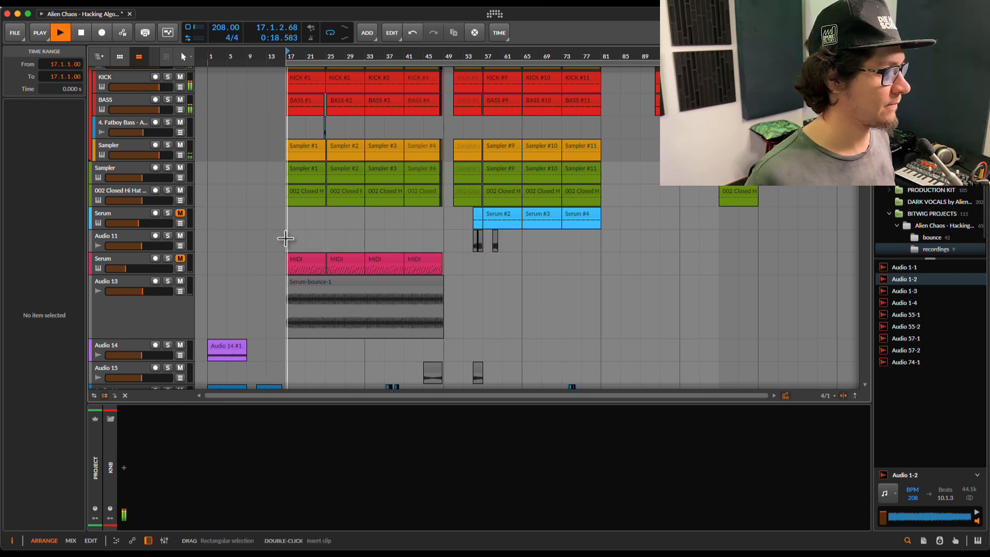
# Examine the chopped effect clips on tracks Audio 20 to Audio 32 while bars 17 to 32 play.
pyautogui.scroll(-15, 463, 227)
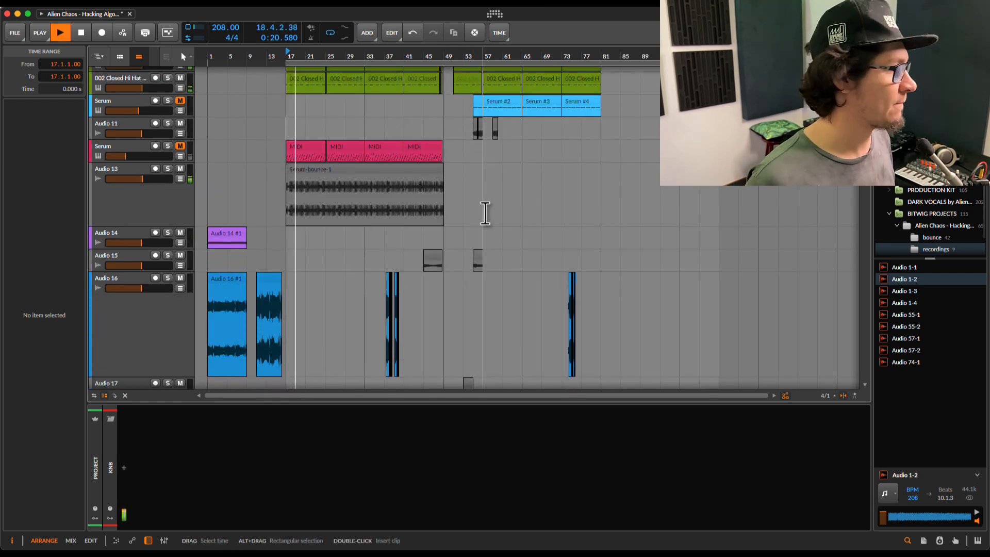
pyautogui.scroll(-10, 424, 238)
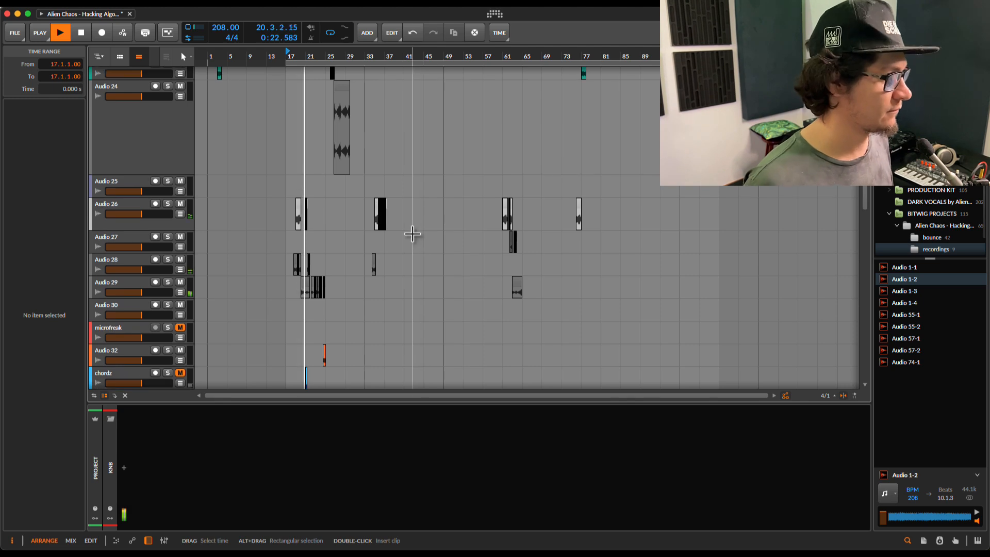
pyautogui.scroll(10, 318, 168)
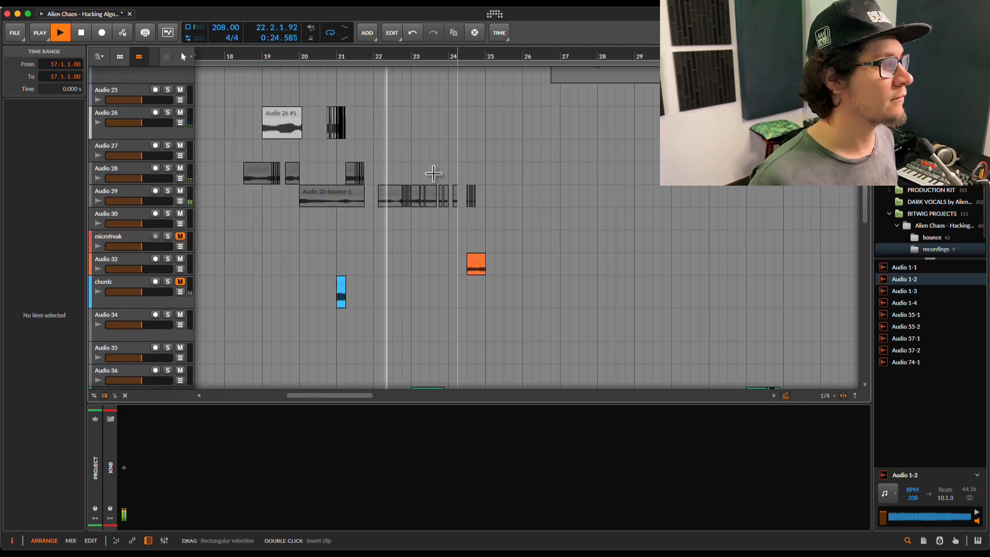
pyautogui.scroll(3, 398, 221)
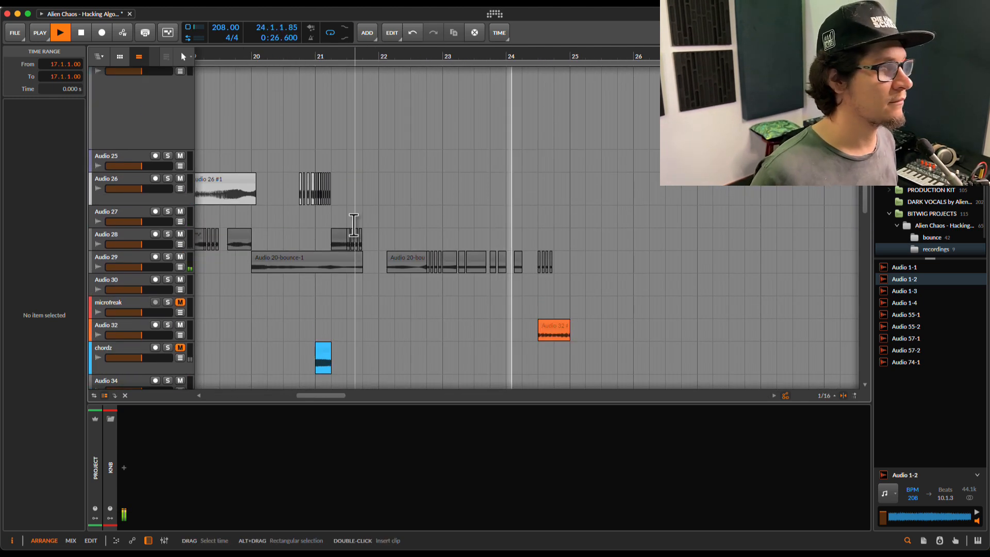
pyautogui.scroll(-1, 534, 230)
pyautogui.scroll(10, 586, 228)
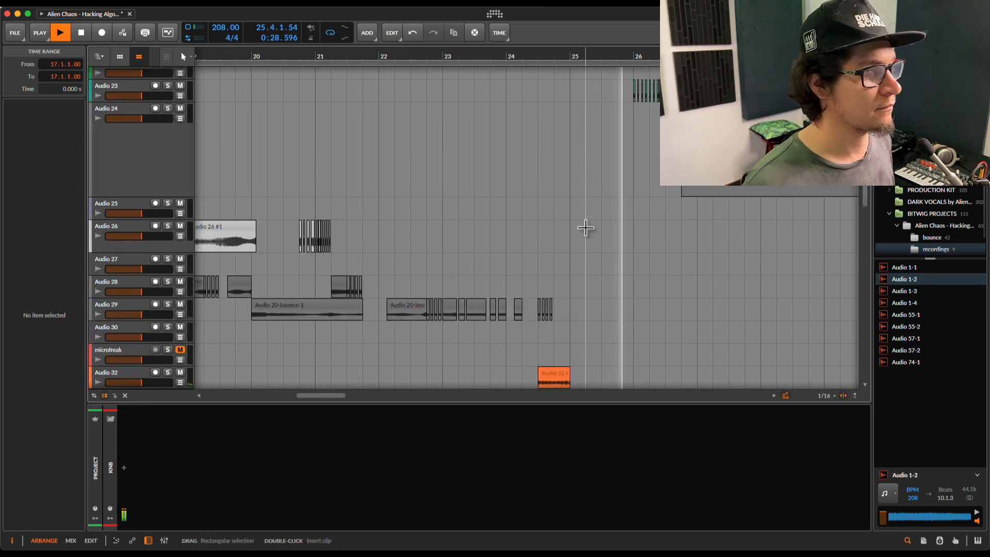
pyautogui.scroll(-2, 672, 237)
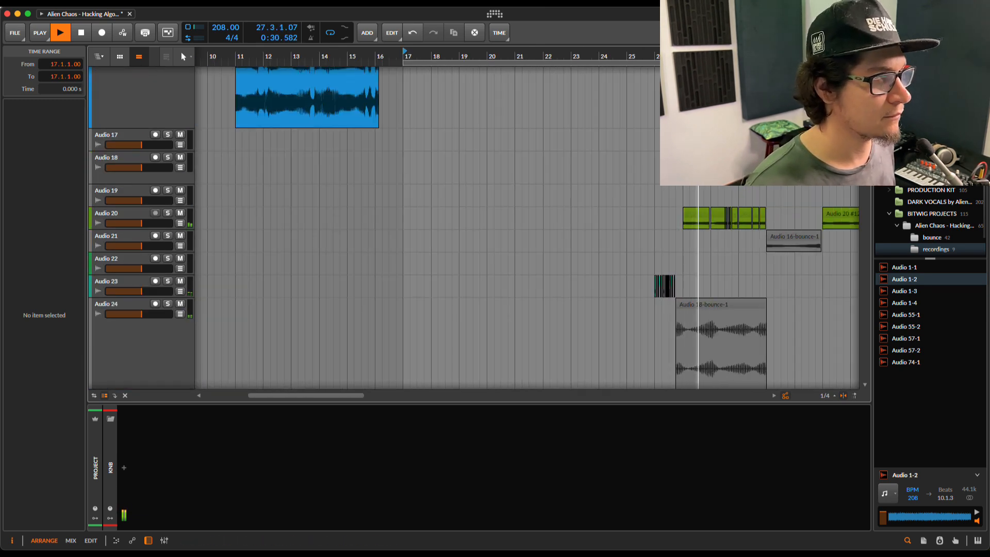
pyautogui.scroll(-3, 575, 338)
pyautogui.scroll(-10, 576, 234)
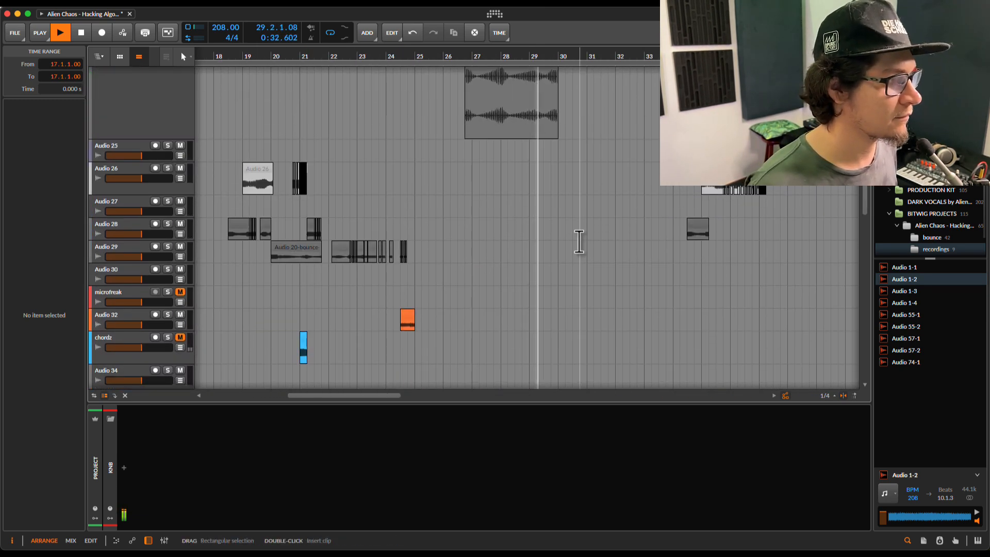
pyautogui.scroll(12, 579, 239)
pyautogui.scroll(-5, 586, 236)
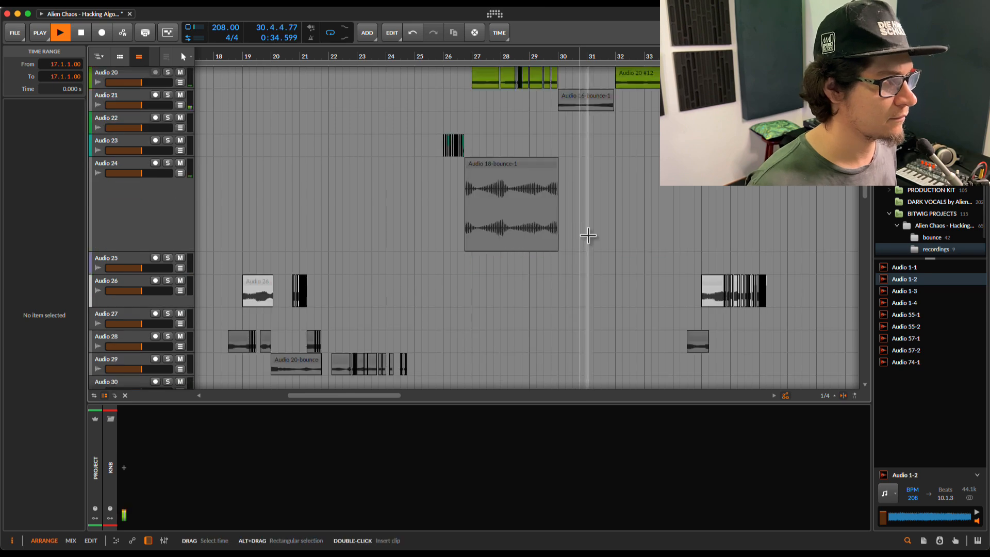
pyautogui.scroll(-4, 608, 232)
pyautogui.scroll(6, 639, 222)
pyautogui.scroll(-10, 641, 221)
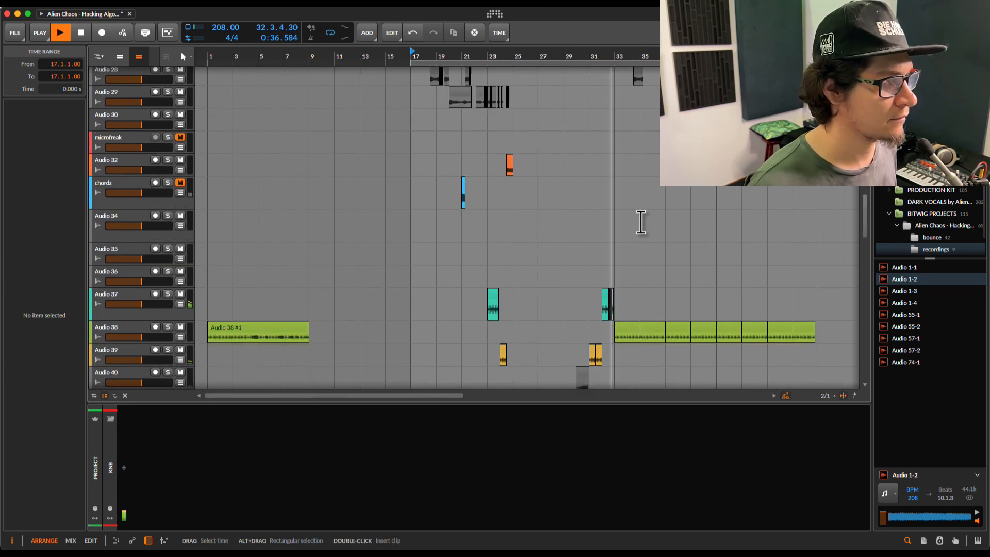
# Examine the edited clips on Audio 26, Audio 38, the impact tracks and Audio 55 to 59 while bars 33 to 49 play.
pyautogui.scroll(-5, 642, 222)
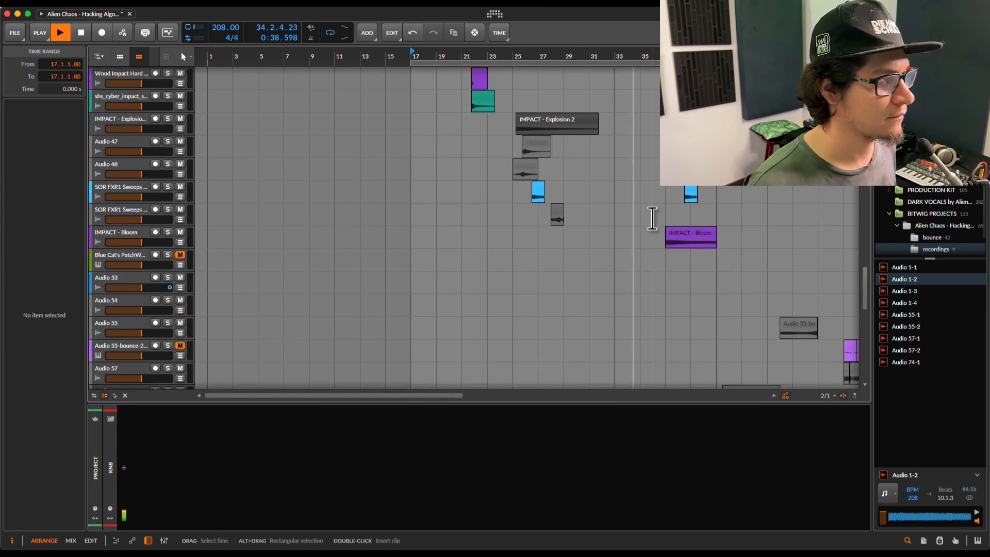
pyautogui.scroll(15, 649, 220)
pyautogui.scroll(-5, 666, 224)
pyautogui.scroll(8, 683, 230)
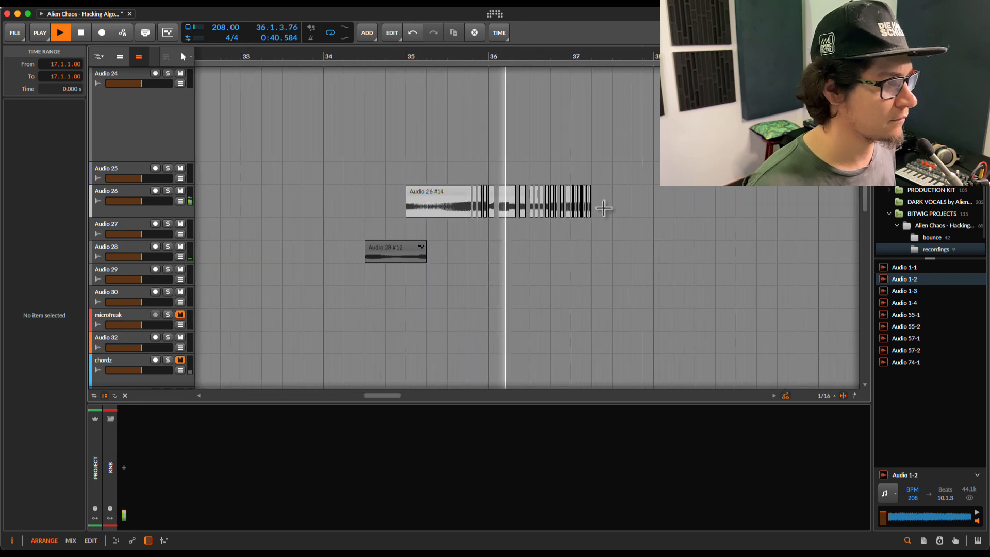
pyautogui.scroll(3, 568, 208)
pyautogui.scroll(-8, 473, 209)
pyautogui.scroll(-8, 495, 227)
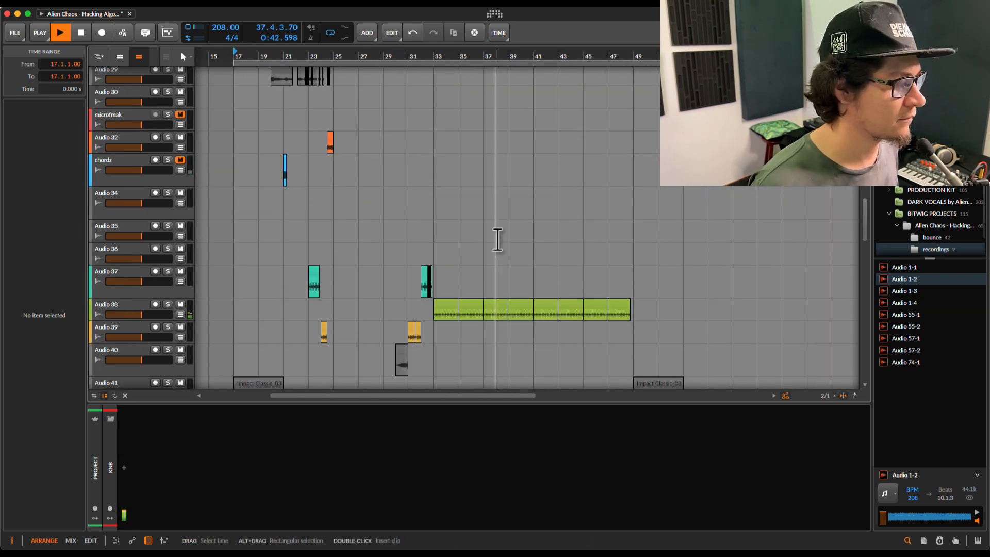
pyautogui.scroll(-4, 511, 248)
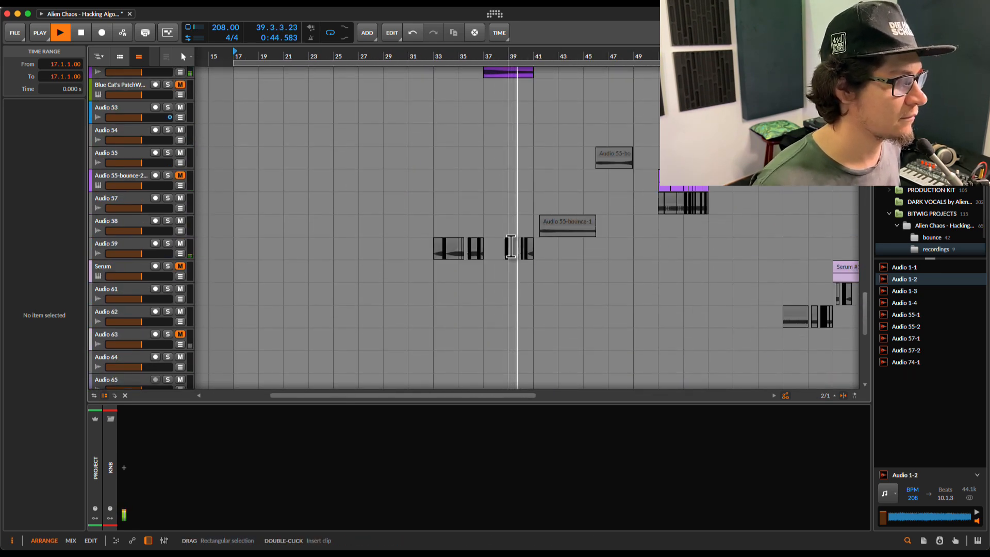
pyautogui.scroll(-3, 510, 245)
pyautogui.scroll(-3, 522, 235)
pyautogui.scroll(5, 524, 230)
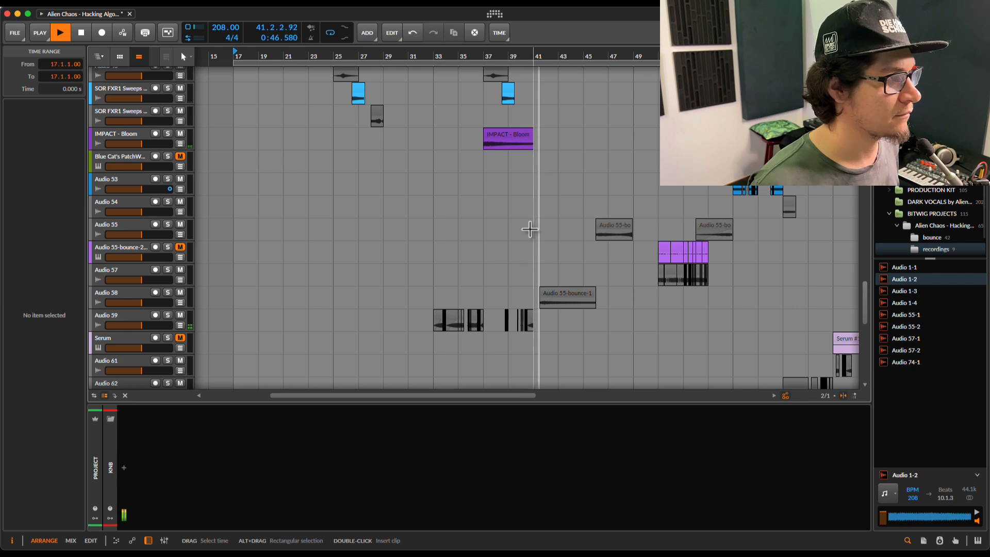
pyautogui.scroll(-2, 603, 230)
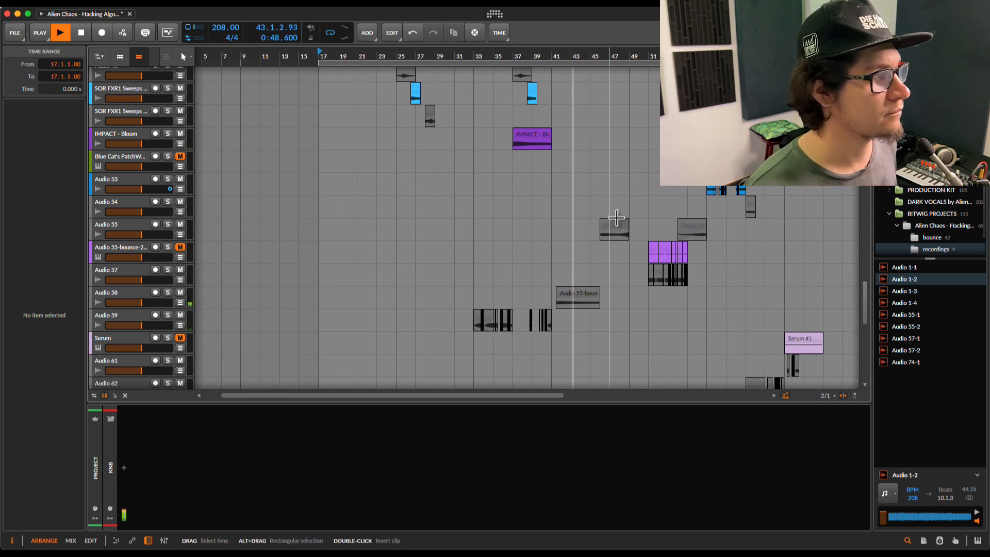
pyautogui.moveTo(637, 53); pyautogui.dragTo(355, 56)
pyautogui.scroll(10, 308, 209)
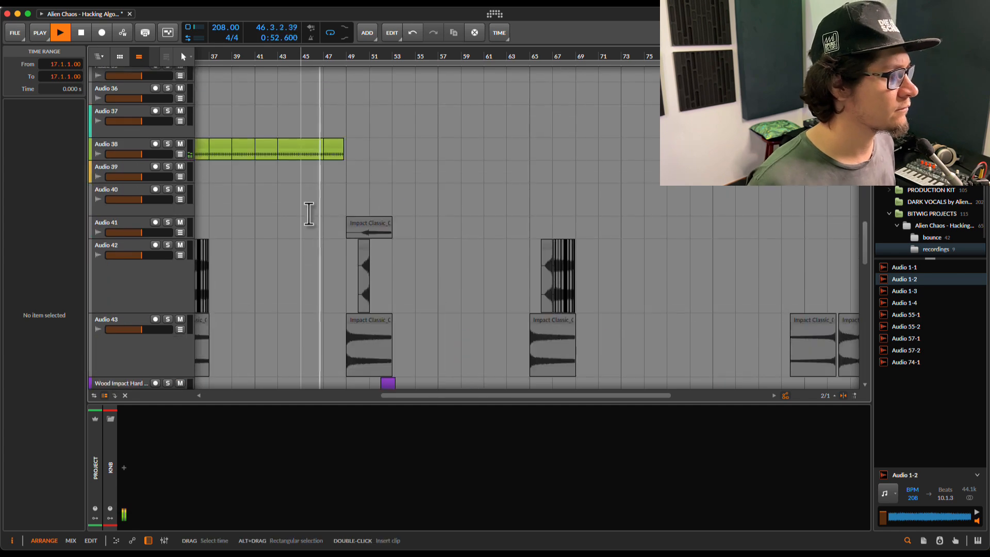
pyautogui.scroll(10, 310, 214)
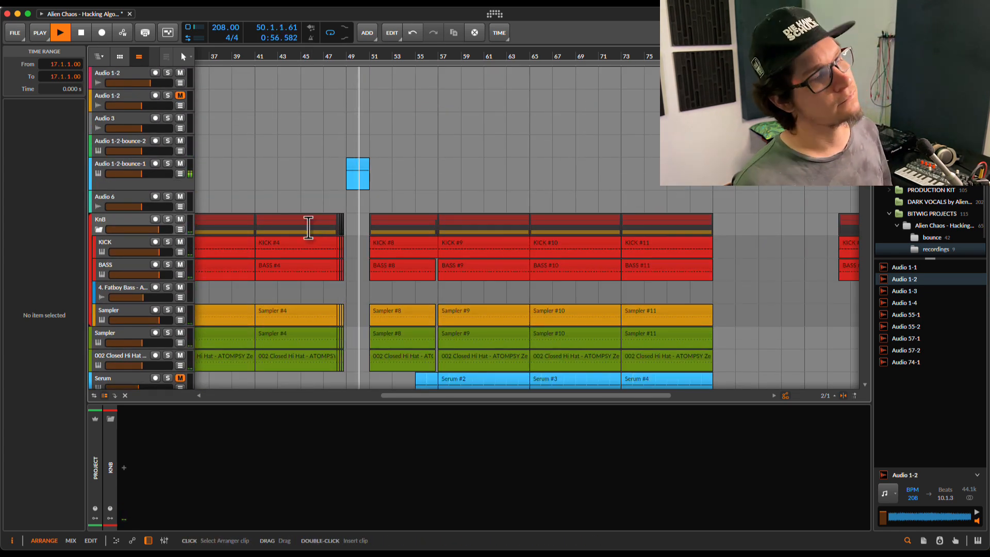
# Examine the chopped and effect clips on tracks Audio 53 to Audio 62 while bars 50 to 65 play.
pyautogui.scroll(-15, 402, 279)
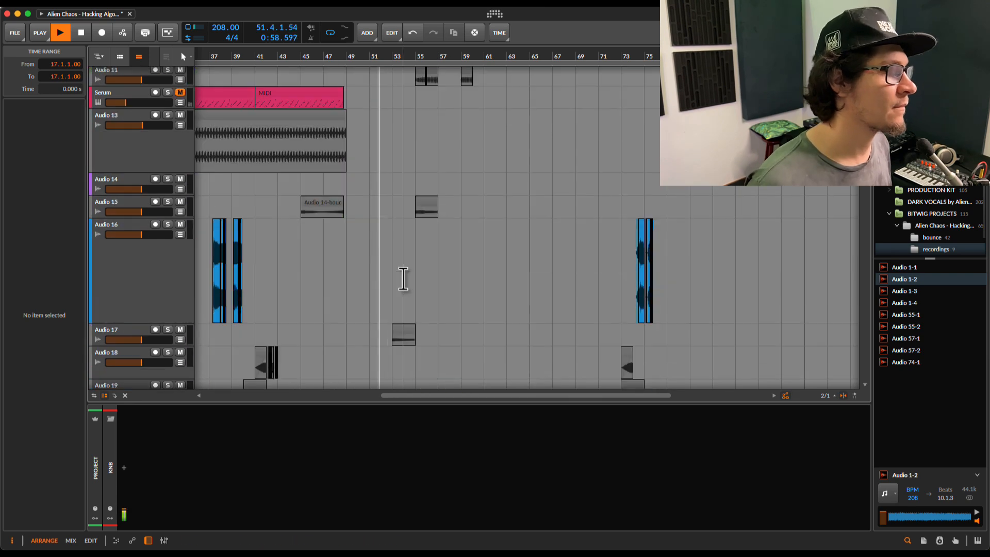
pyautogui.scroll(-10, 401, 278)
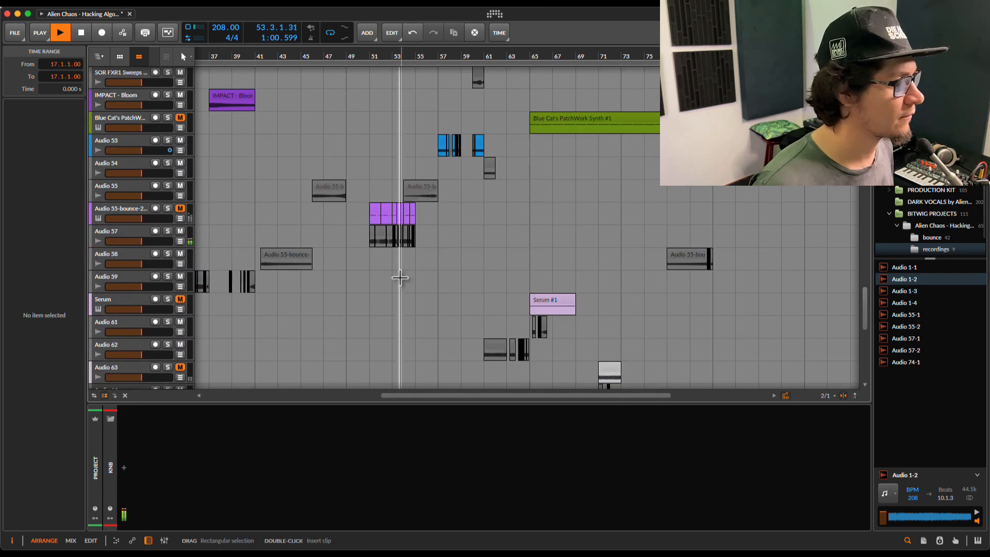
pyautogui.scroll(5, 420, 253)
pyautogui.scroll(-4, 420, 251)
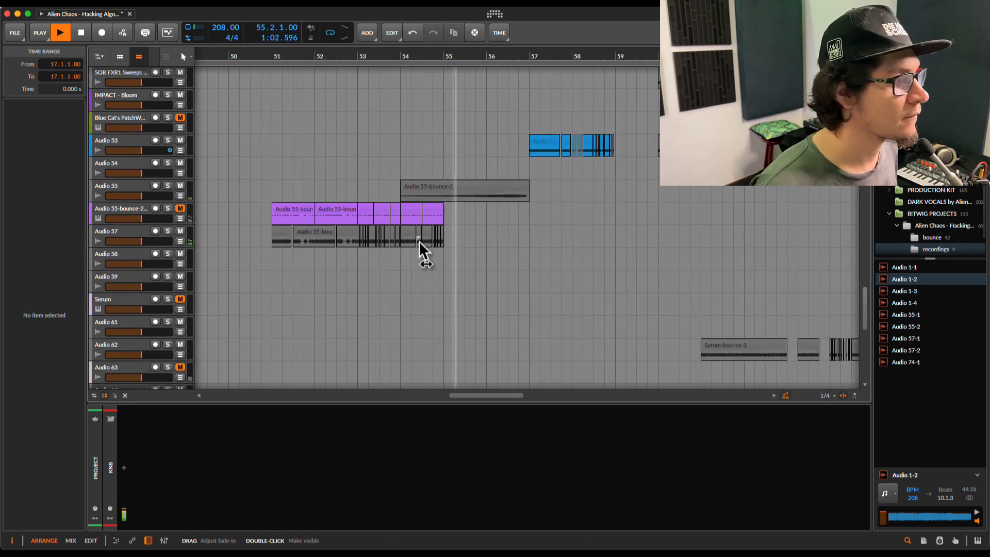
pyautogui.scroll(4, 464, 236)
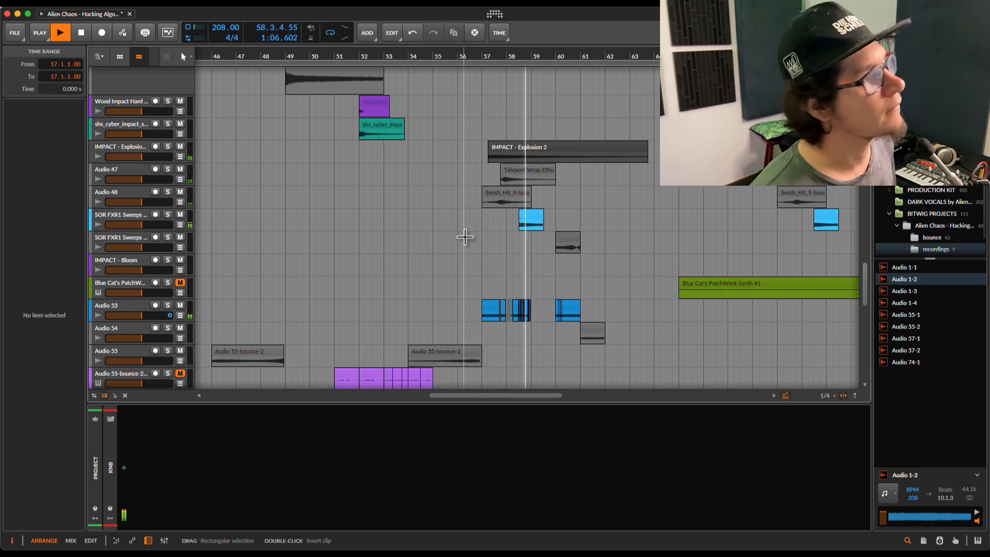
pyautogui.scroll(-3, 467, 238)
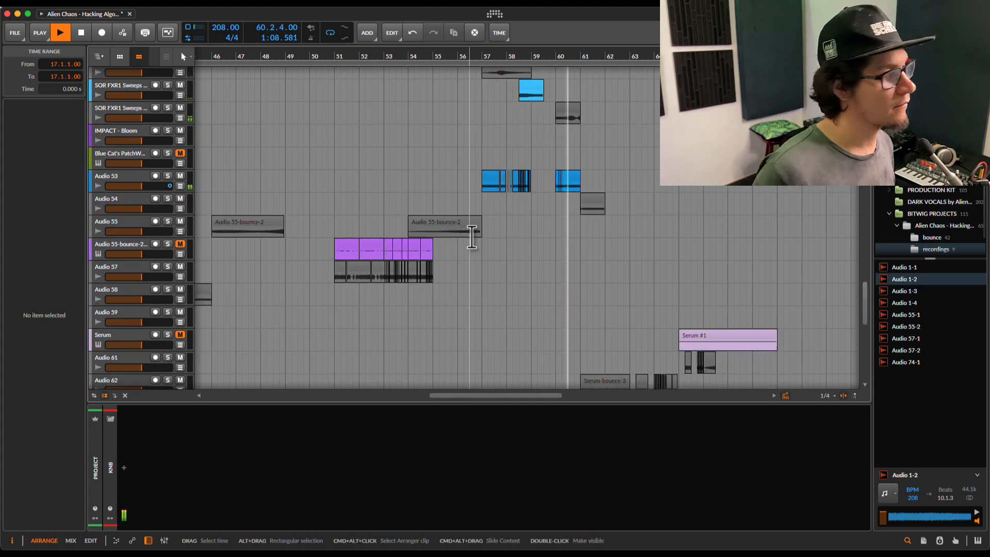
pyautogui.scroll(-3, 471, 237)
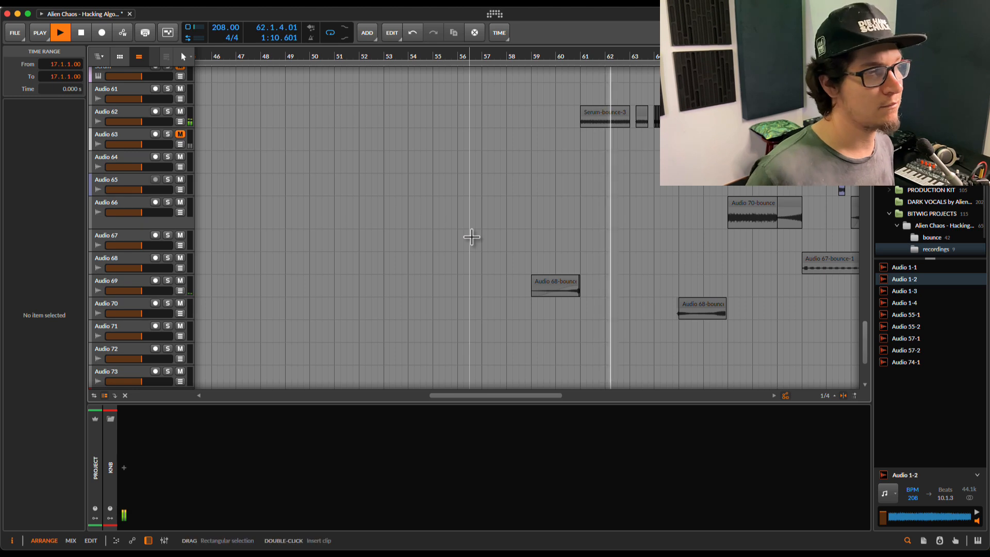
pyautogui.scroll(1, 471, 237)
pyautogui.scroll(6, 472, 237)
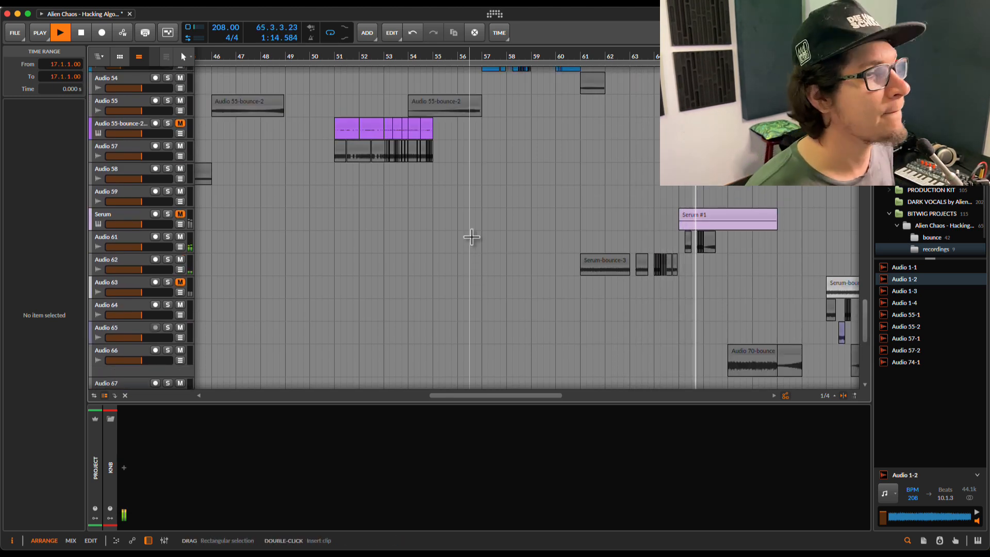
# Examine the bounced and sliced clips on tracks Audio 61 to Audio 76 while bars 65 to 77 play.
pyautogui.scroll(-3, 793, 318)
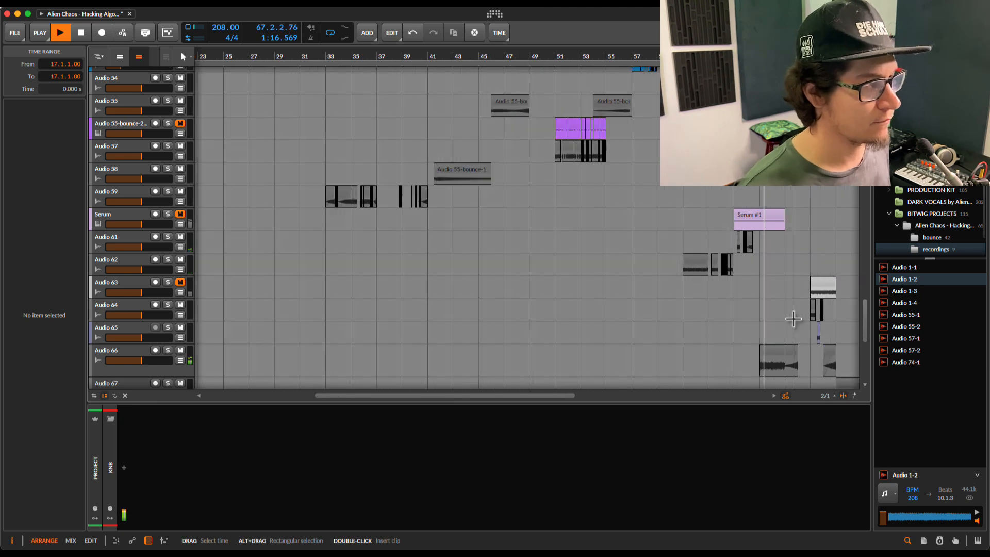
pyautogui.scroll(-5, 793, 319)
pyautogui.scroll(6, 625, 268)
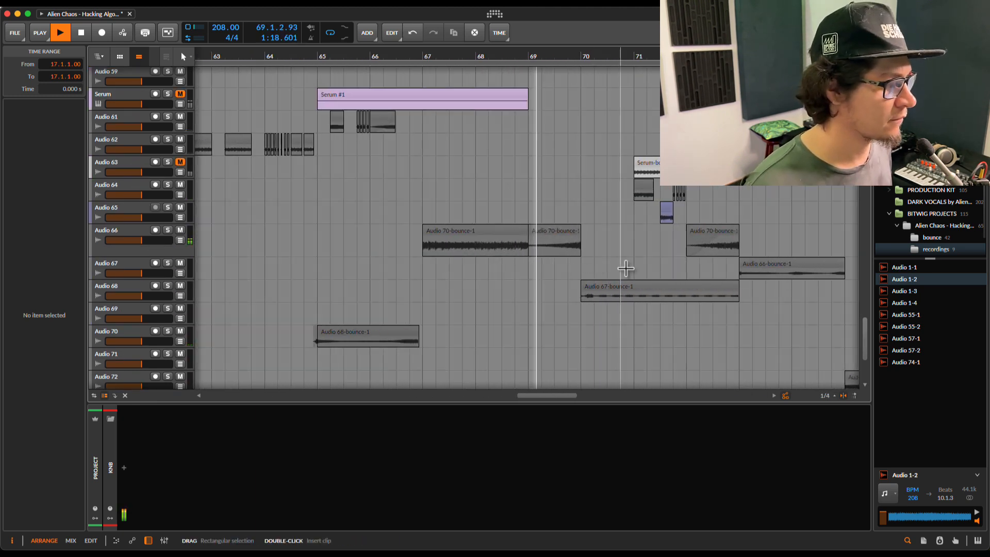
pyautogui.scroll(2, 625, 268)
pyautogui.scroll(-2, 628, 268)
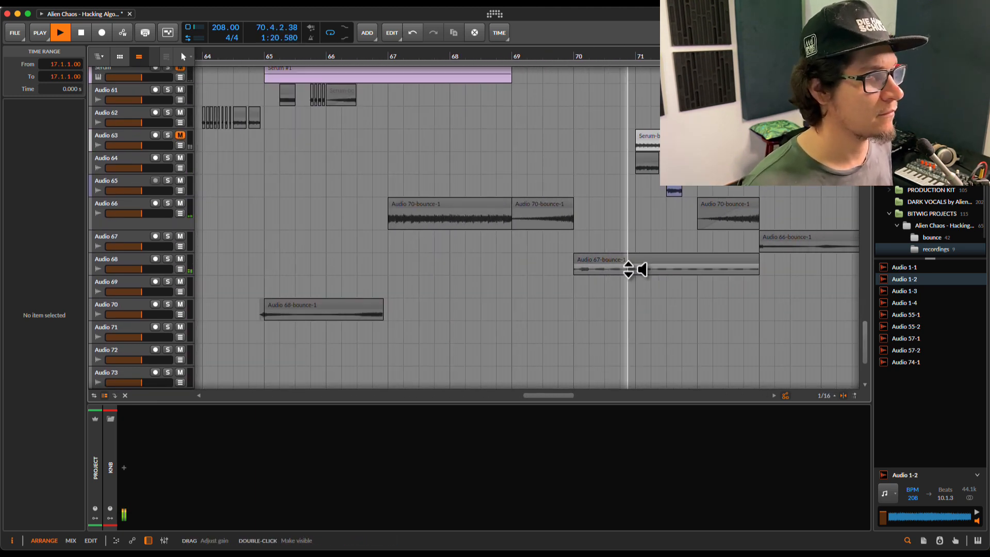
pyautogui.scroll(-1, 628, 268)
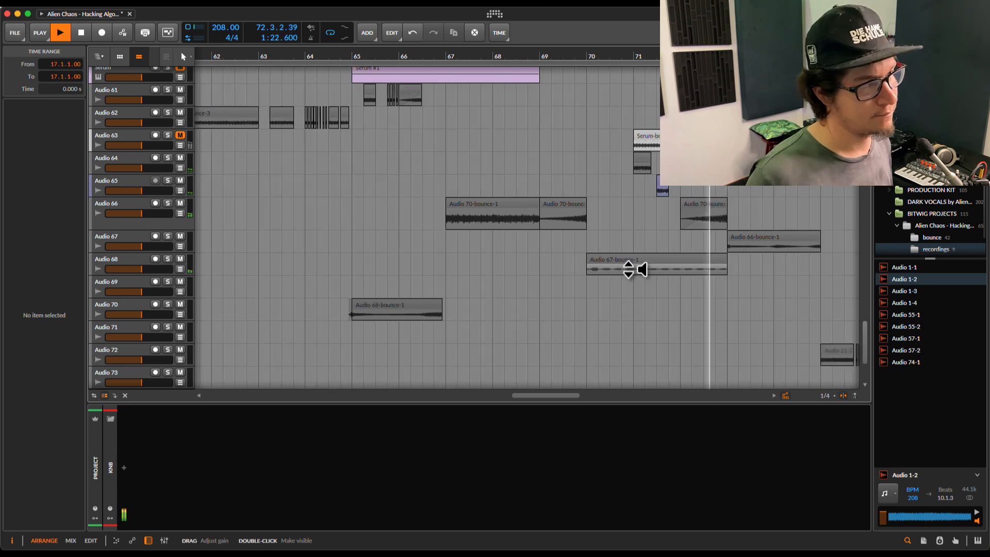
pyautogui.scroll(5, 628, 268)
pyautogui.scroll(-7, 788, 347)
pyautogui.scroll(-4, 738, 322)
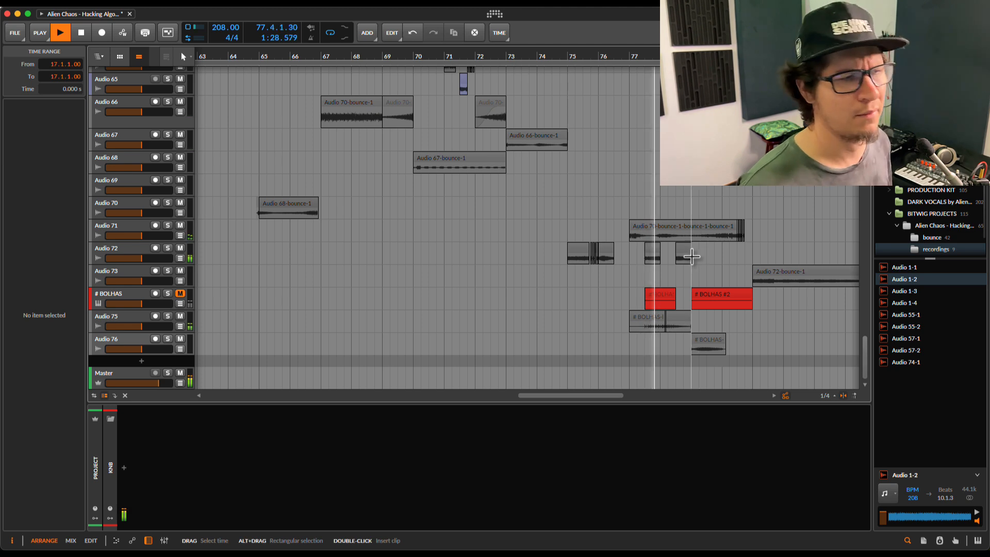
# Examine the break's clips on Audio 73, Audio 1-2, Audio 3 and Audio 1-2-bounce-2 while bars 78 to 89 play.
pyautogui.scroll(-5, 686, 254)
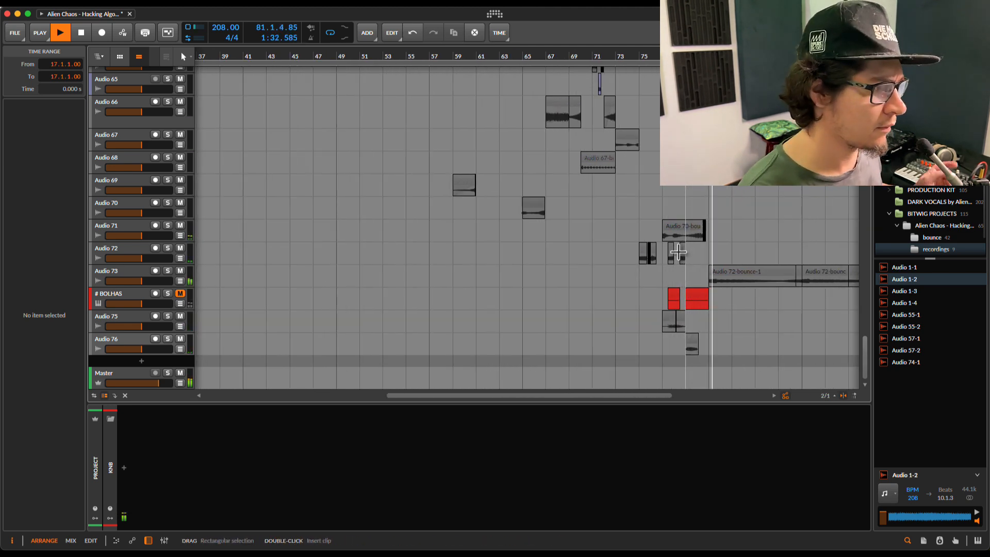
pyautogui.scroll(-6, 660, 214)
pyautogui.scroll(4, 493, 203)
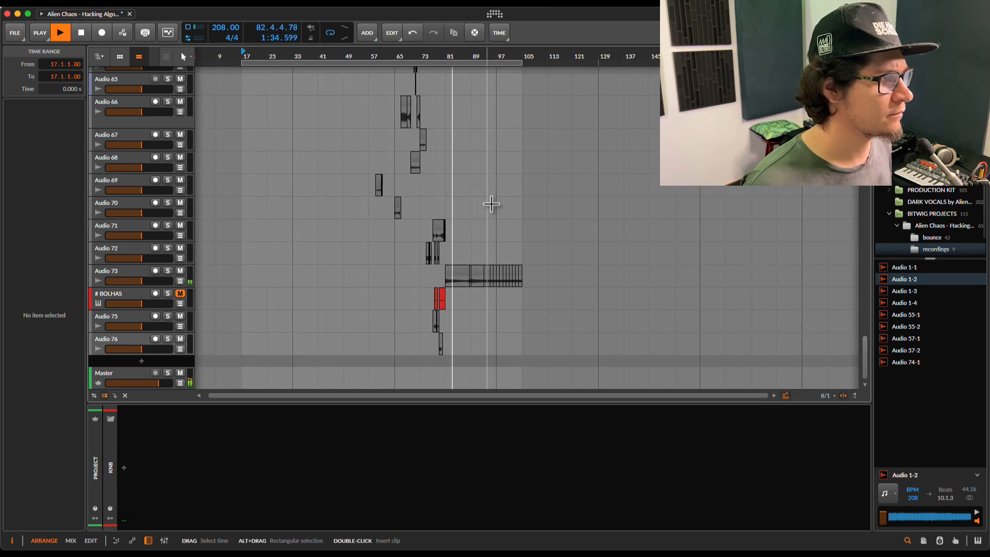
pyautogui.scroll(5, 458, 211)
pyautogui.scroll(15, 458, 211)
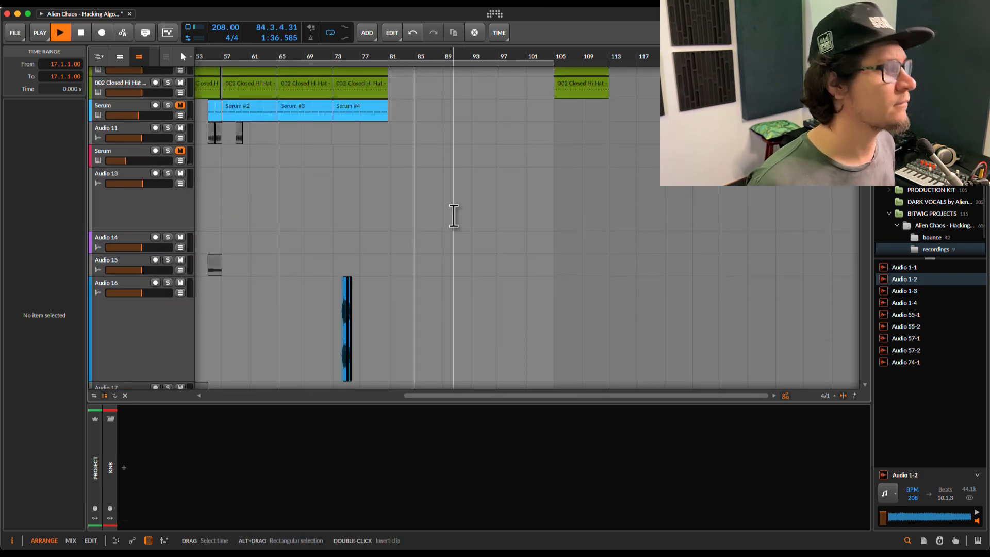
pyautogui.scroll(8, 435, 126)
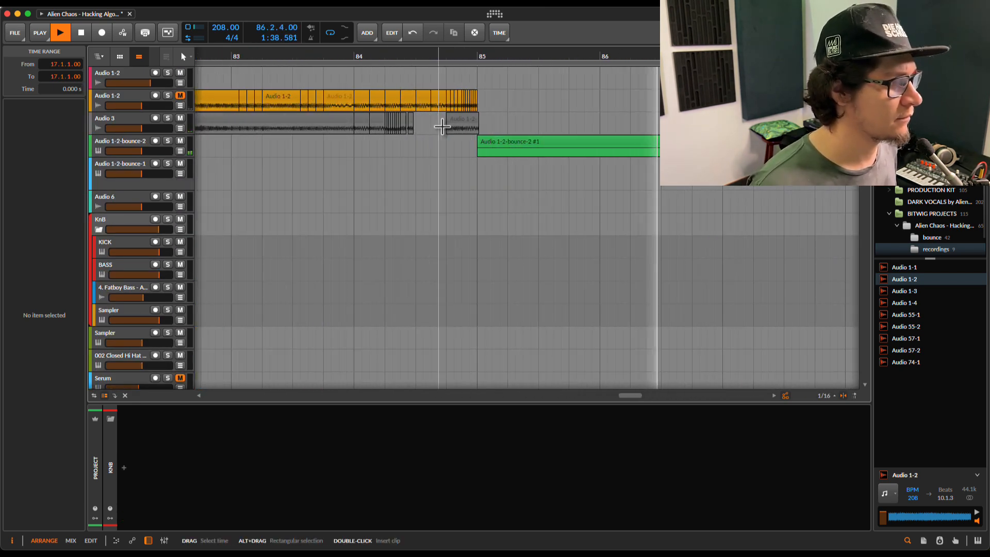
pyautogui.scroll(-5, 442, 126)
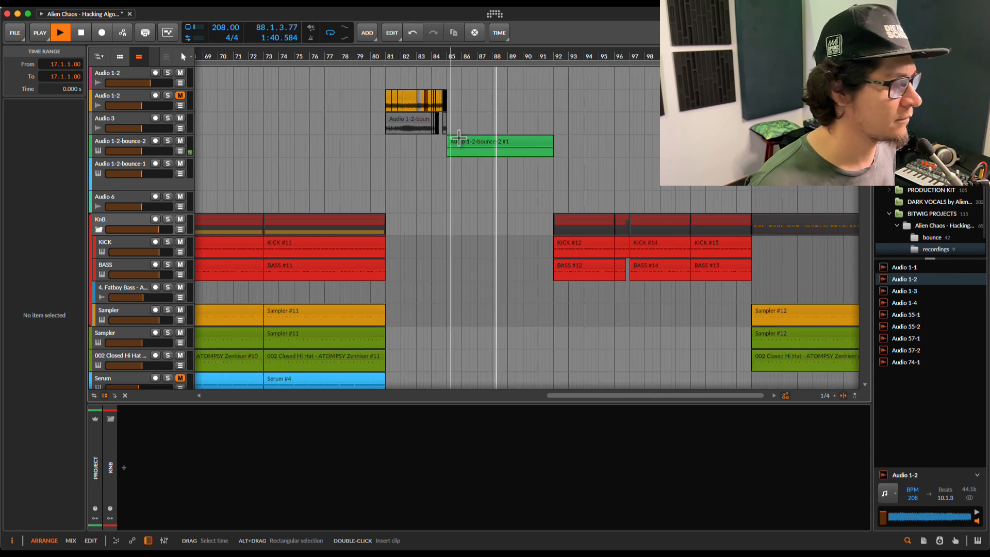
pyautogui.scroll(-10, 492, 172)
pyautogui.scroll(-15, 497, 194)
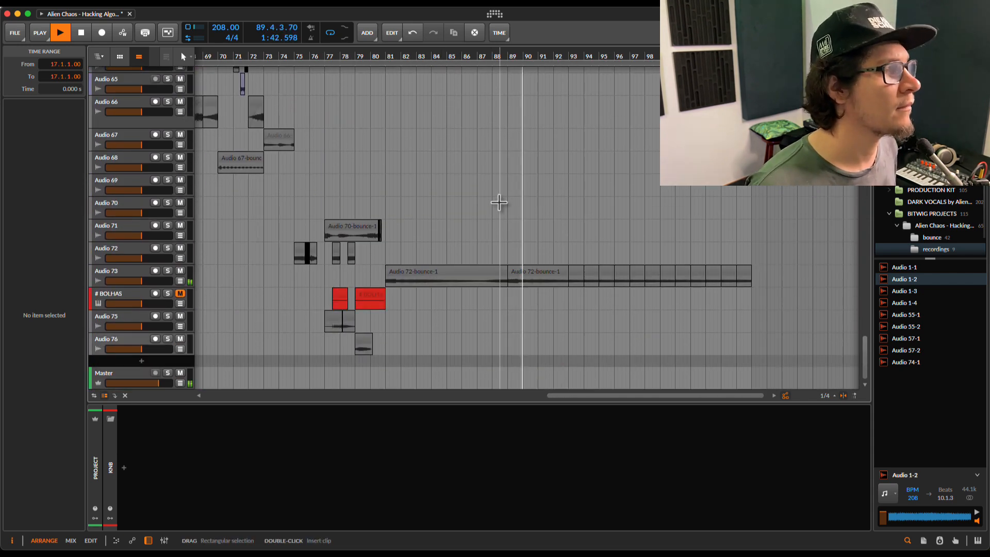
# Examine the impact clips on Audio 43 and the returning kick and bass clips while bars 90 to 98 play.
pyautogui.scroll(10, 500, 202)
pyautogui.scroll(3, 497, 197)
pyautogui.scroll(5, 546, 199)
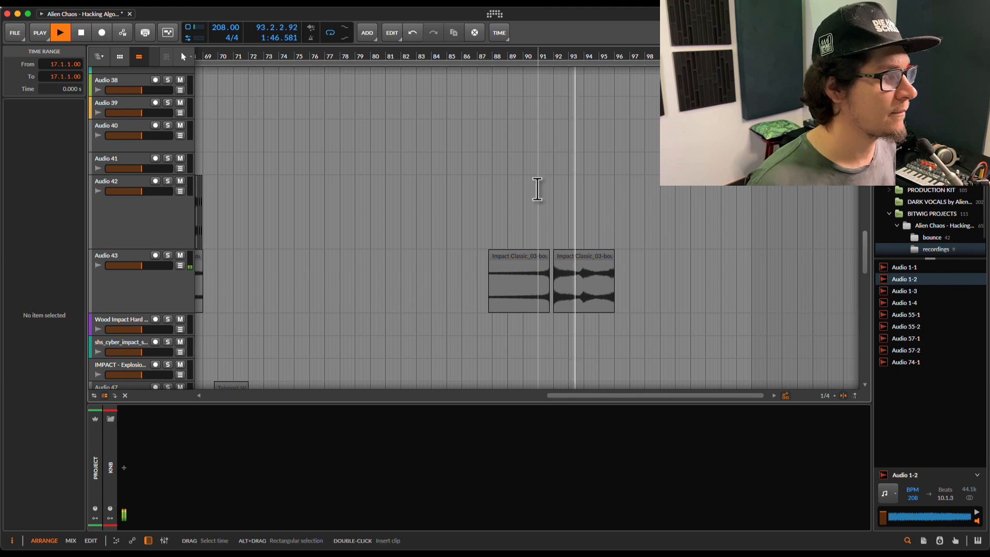
pyautogui.scroll(5, 536, 192)
pyautogui.scroll(15, 531, 194)
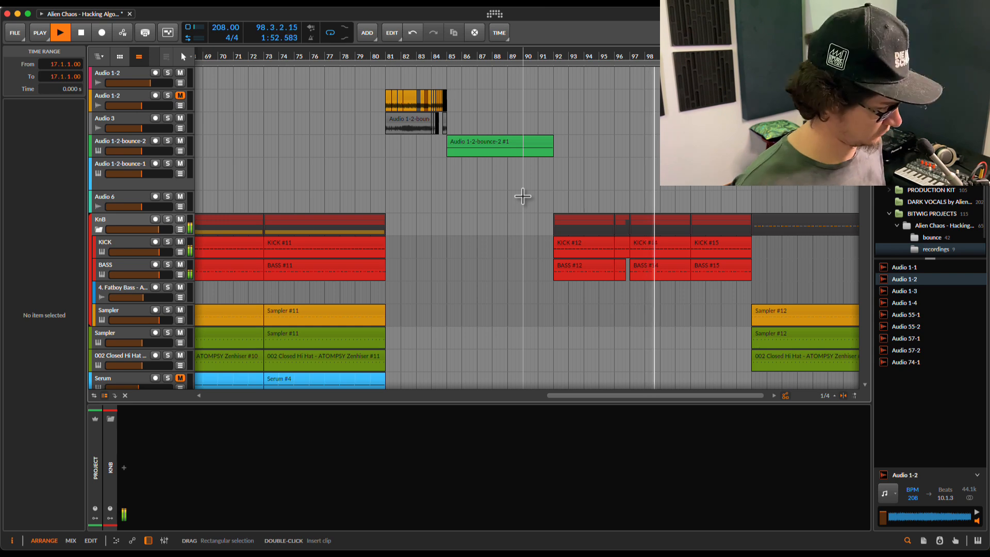
# Look over the whole arrangement, stop playback in bar 101 and return to the Audio 13 track at bar 17.
pyautogui.scroll(-10, 524, 199)
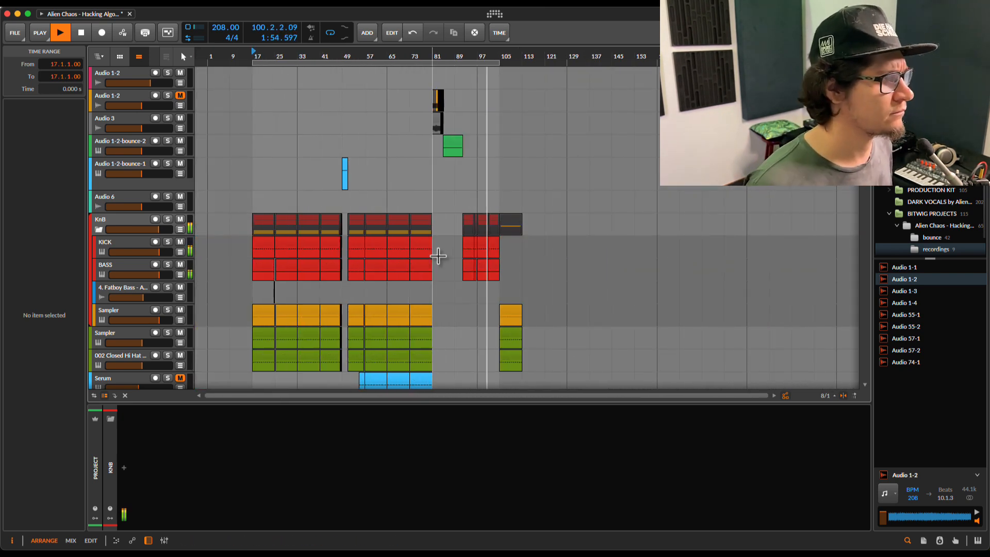
pyautogui.scroll(4, 438, 256)
pyautogui.hscroll(-5, 414, 248)
pyautogui.scroll(2, 468, 224)
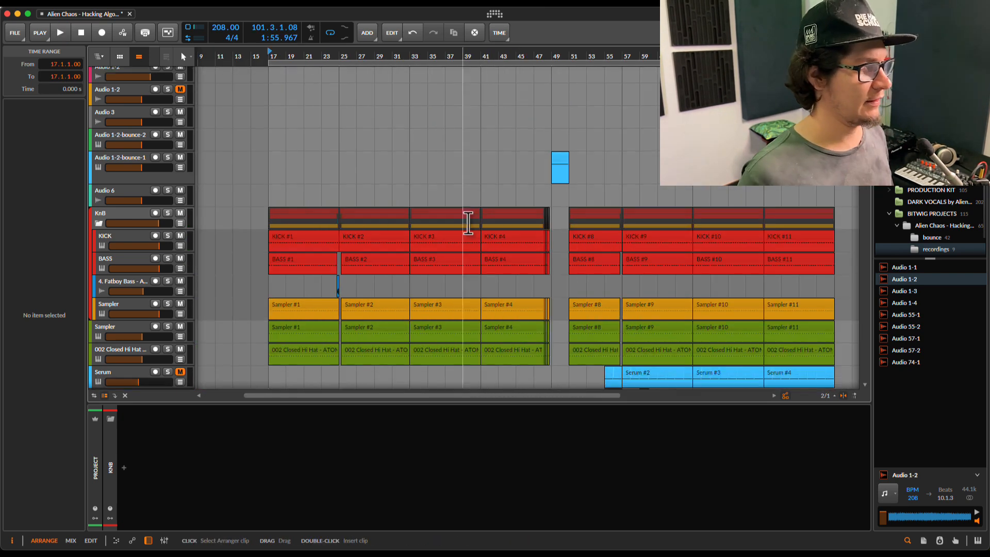
pyautogui.scroll(-4, 469, 223)
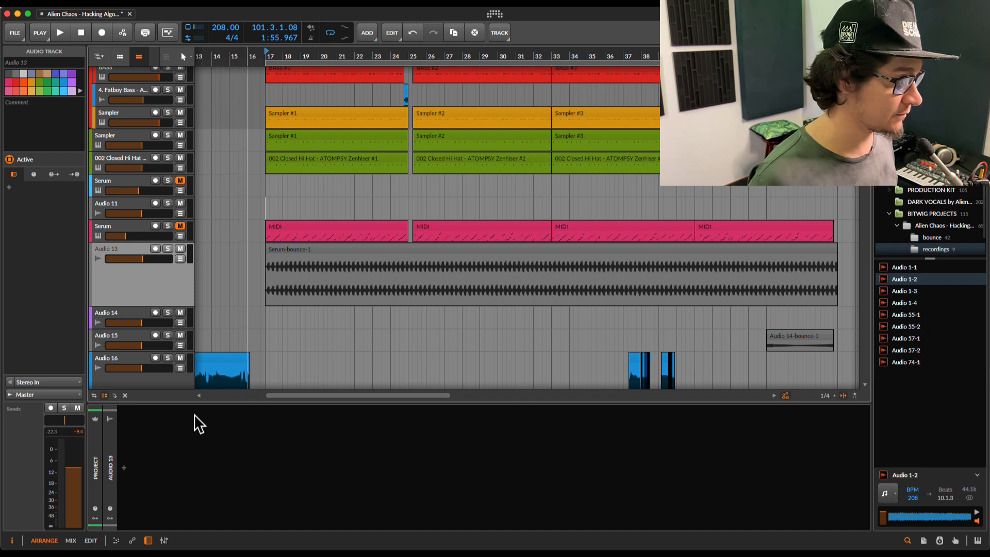
# Compare the mixer with and without its clip launcher, and play from bar 17 with the enlarged level meters.
pyautogui.click(70, 540)
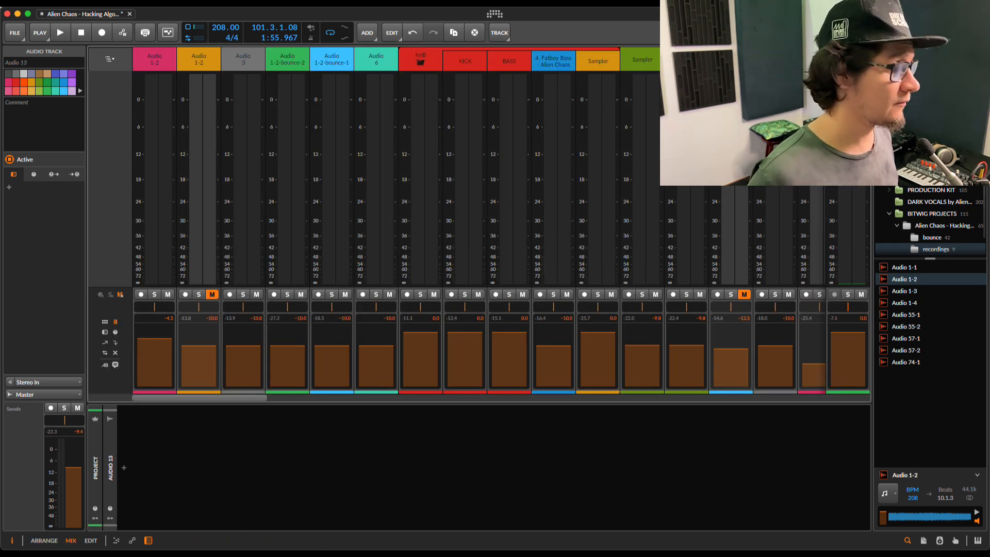
pyautogui.click(104, 322)
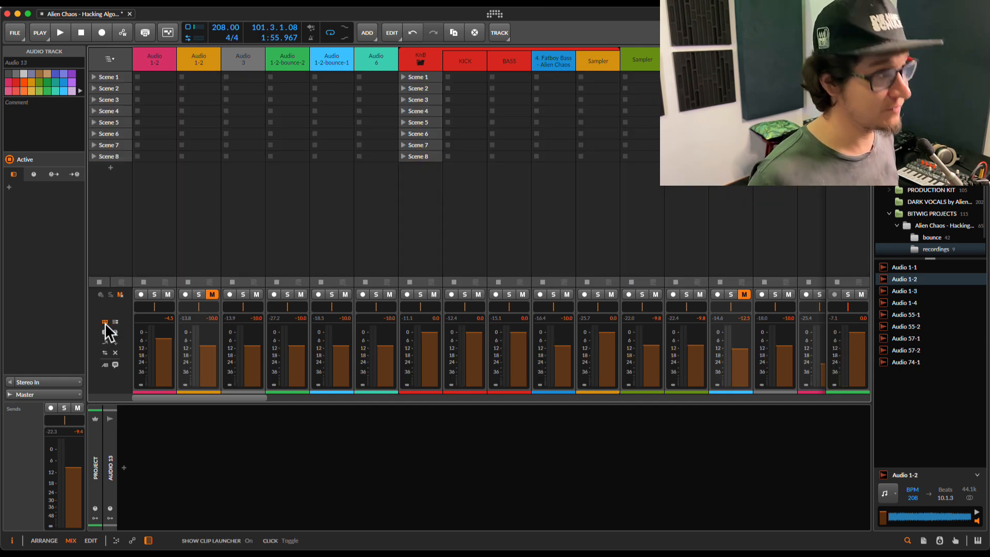
pyautogui.click(105, 322)
pyautogui.click(104, 322)
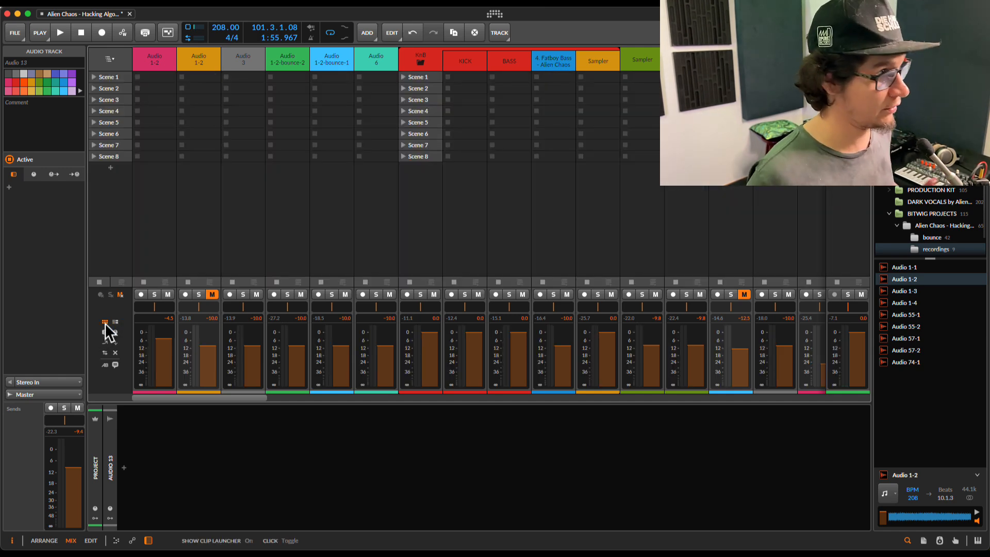
pyautogui.click(104, 321)
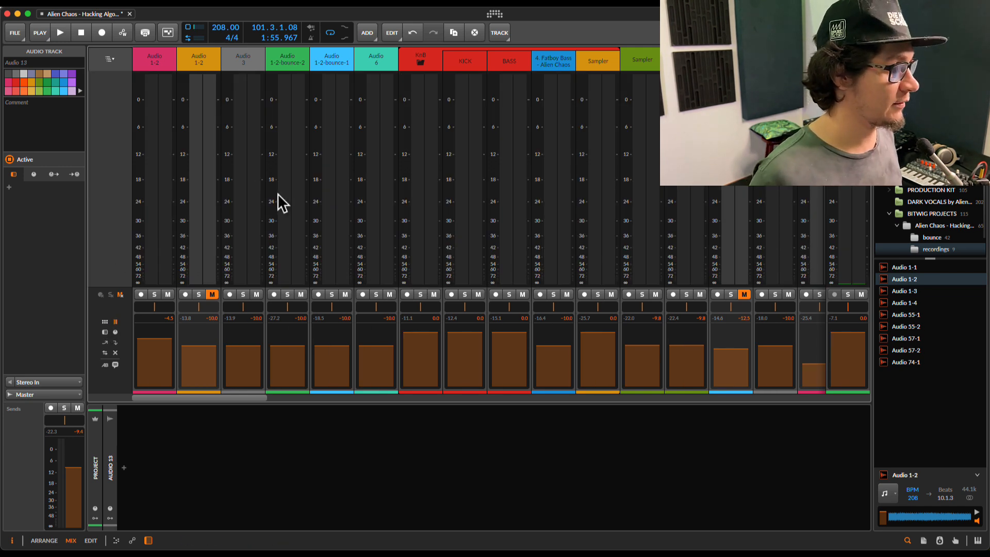
pyautogui.press('space')
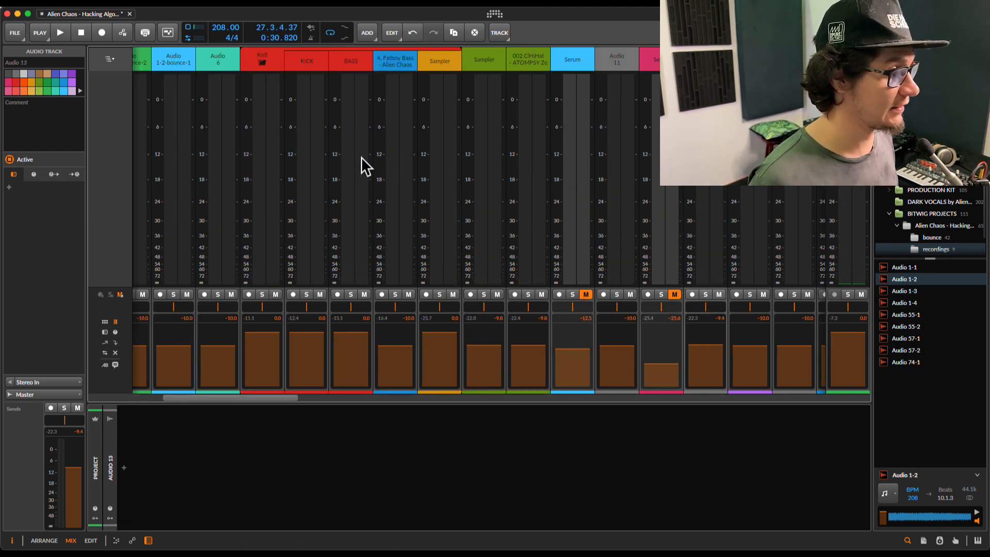
# Show the device lists in the mixer, open the blue Serum track's device chain and hide the lists again.
pyautogui.click(105, 332)
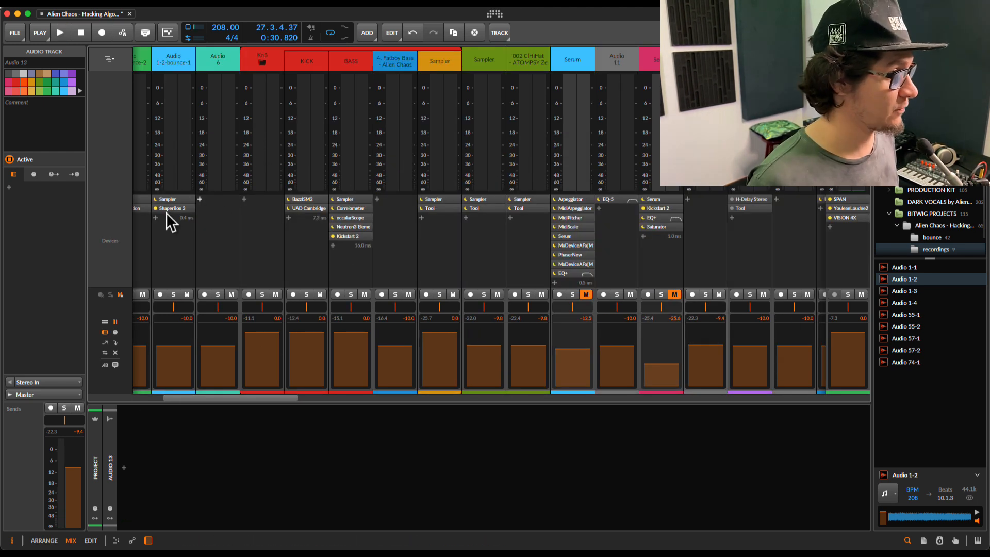
pyautogui.click(581, 205)
pyautogui.click(105, 332)
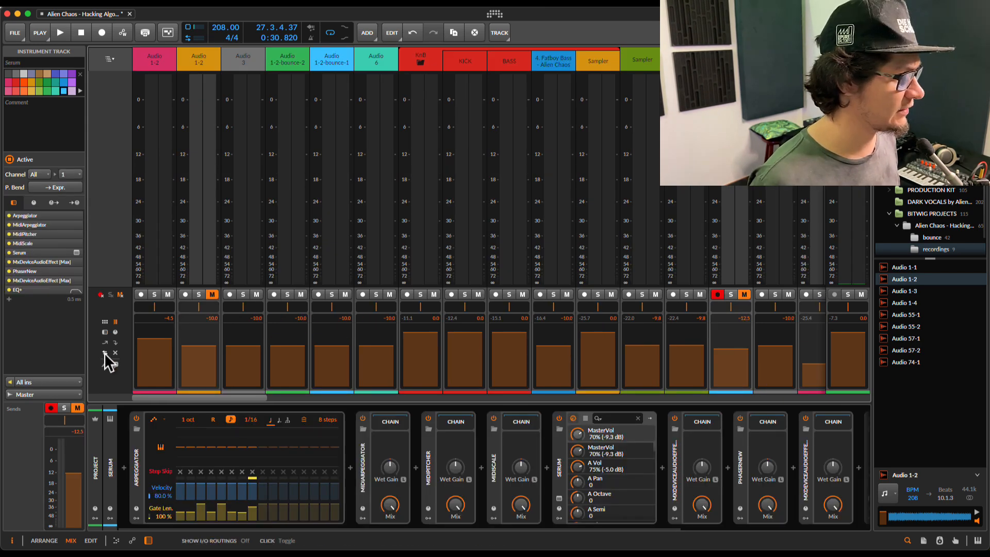
# Show the input and output routings of the mixer channels, compare them with the track inspector and hide them again.
pyautogui.click(105, 352)
pyautogui.click(104, 353)
pyautogui.click(104, 352)
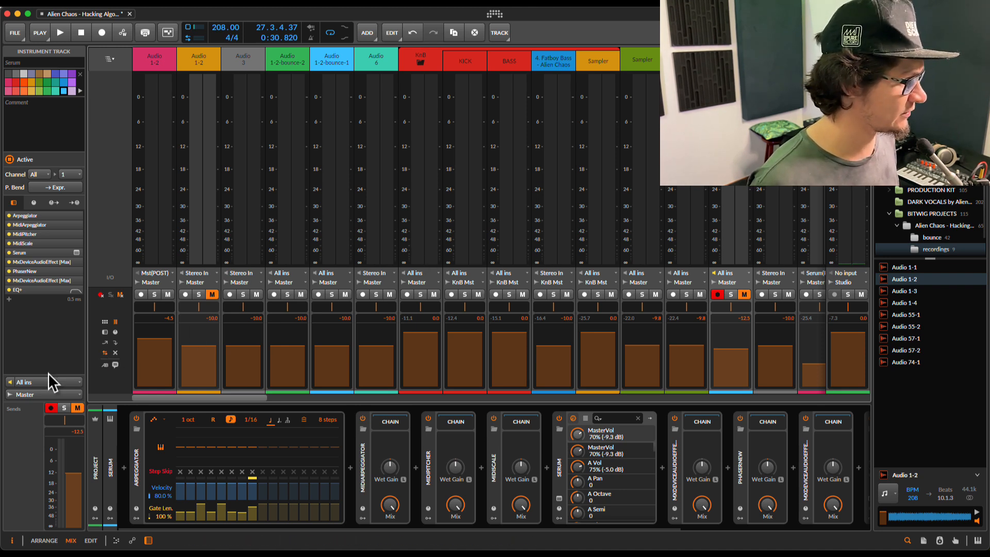
pyautogui.click(104, 354)
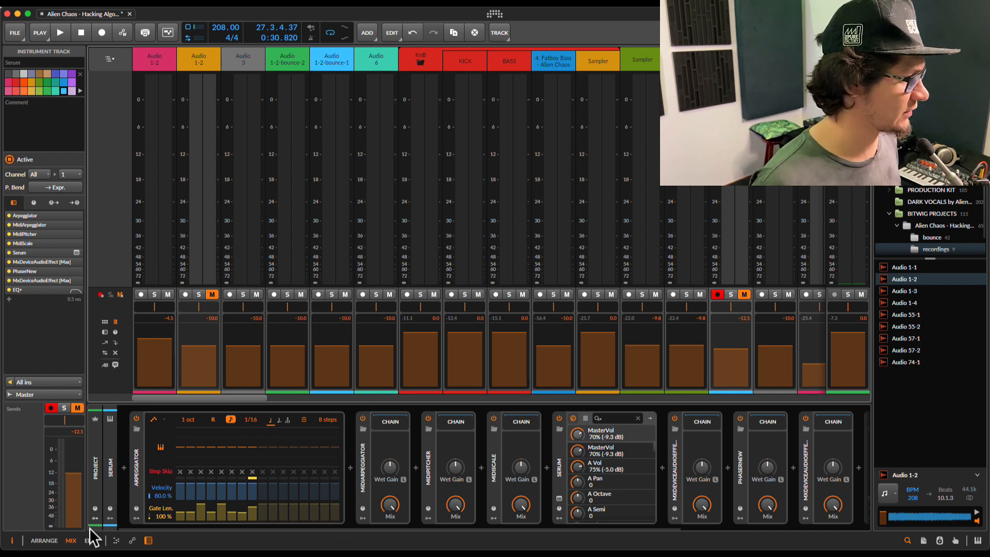
# Compare the Arrange and Mix layouts by switching between them several times, ending in the Arrange layout.
pyautogui.click(44, 541)
pyautogui.click(71, 541)
pyautogui.click(56, 540)
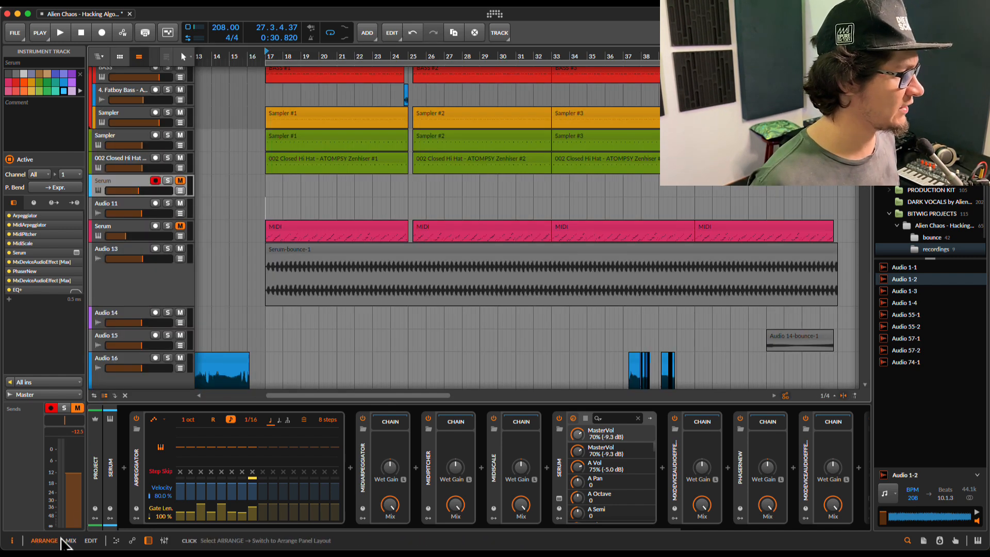
pyautogui.click(71, 541)
pyautogui.click(52, 540)
pyautogui.click(72, 540)
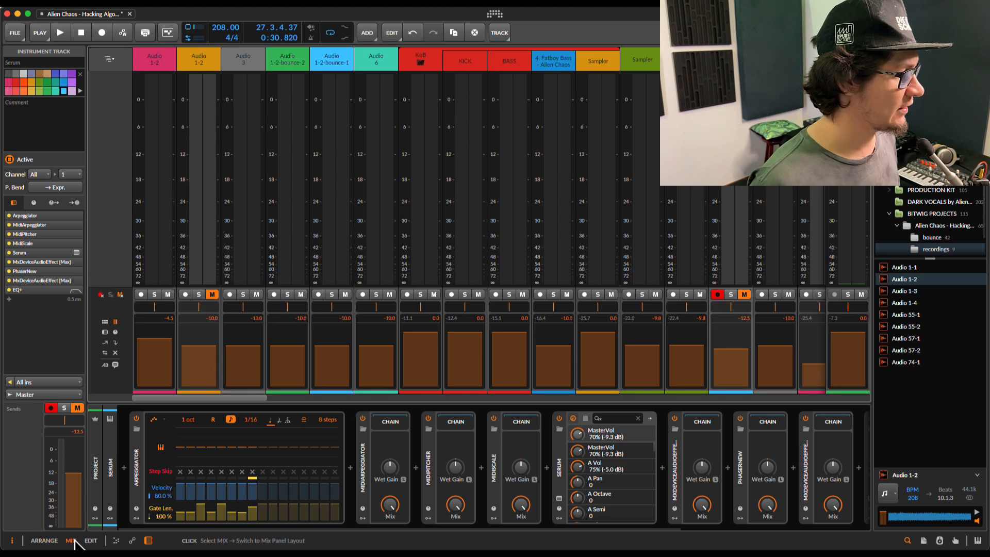
pyautogui.click(44, 540)
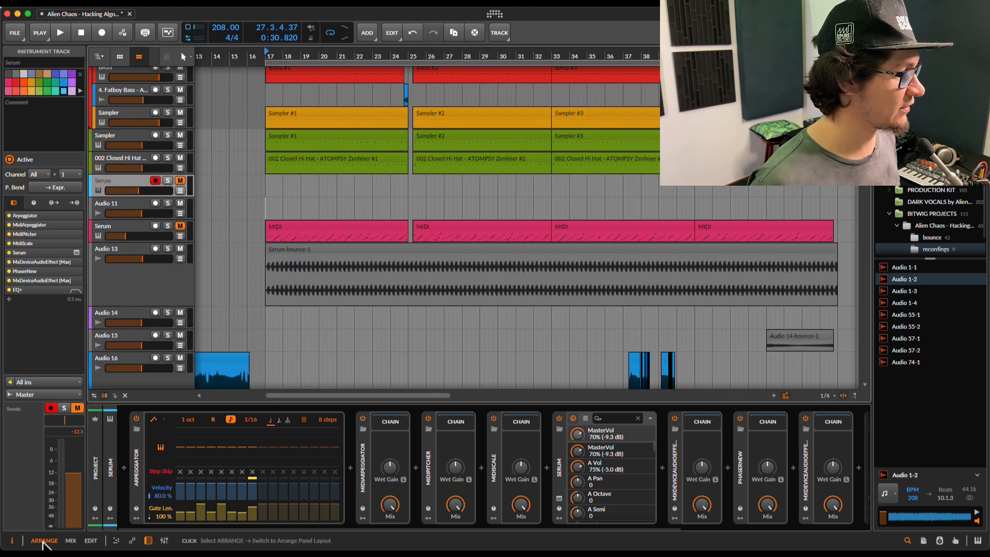
# Show the mixer beneath the arrangement, enlarge its panel, and toggle the mixer until it is hidden again.
pyautogui.click(164, 541)
pyautogui.moveTo(433, 428); pyautogui.dragTo(441, 287)
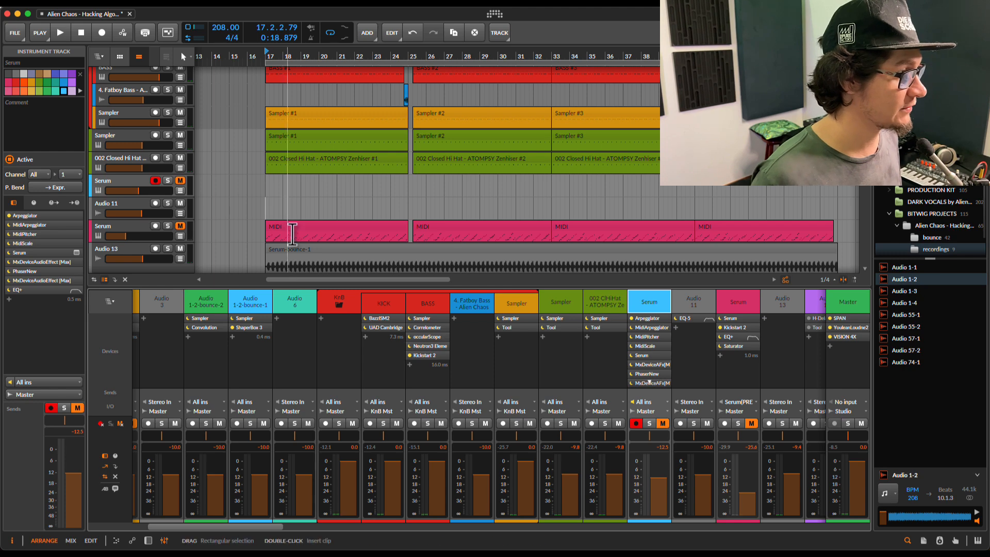
pyautogui.hscroll(-3, 354, 279)
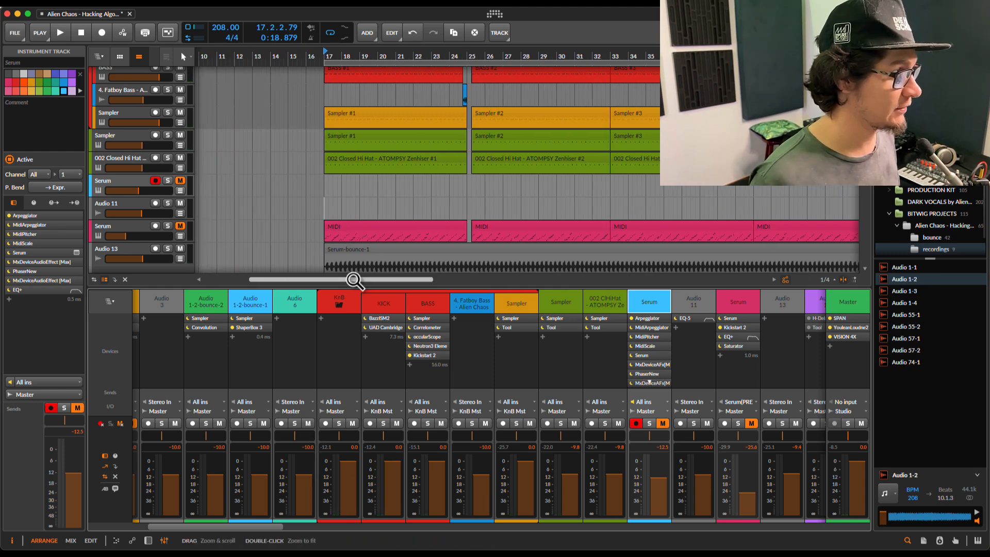
pyautogui.hscroll(4, 330, 268)
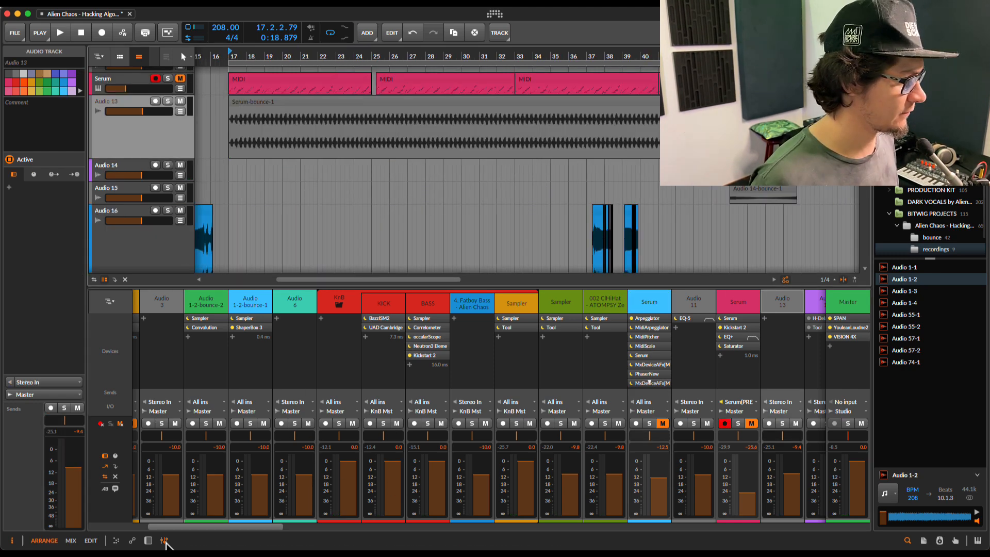
pyautogui.click(164, 540)
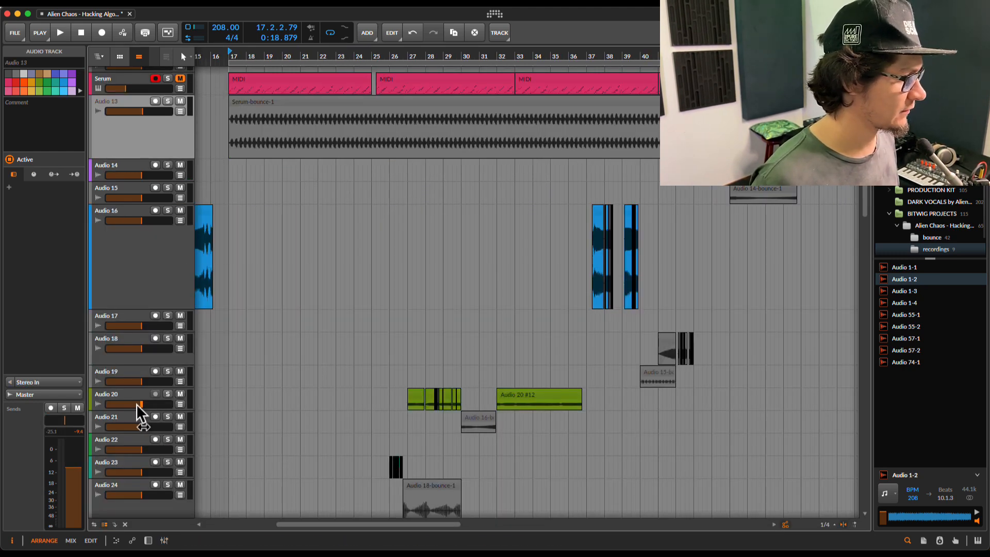
pyautogui.click(164, 540)
pyautogui.click(164, 540)
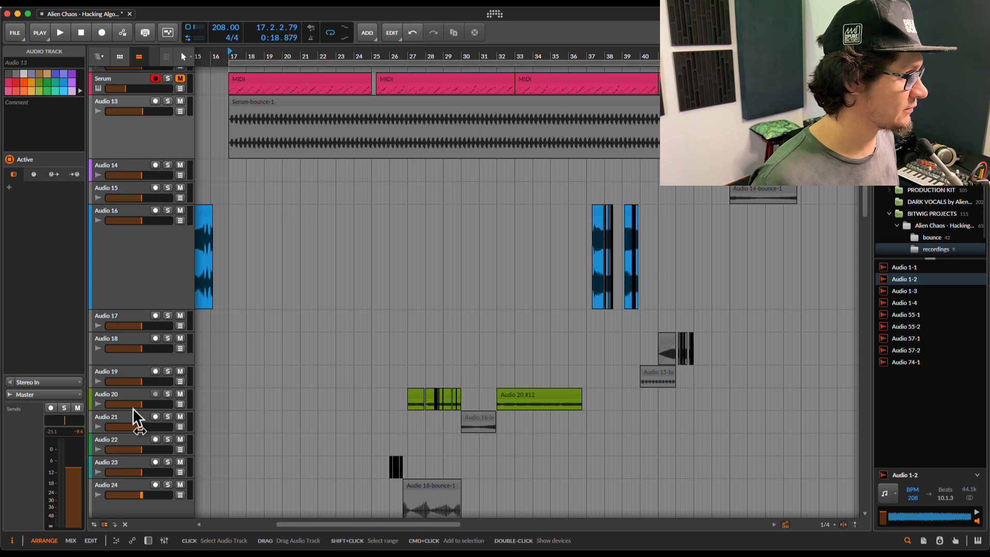
# Compare the inspectors of Audio 16, Audio 15, Audio 14 and KICK, and briefly play from bar 17 to watch KICK's level meter.
pyautogui.click(110, 242)
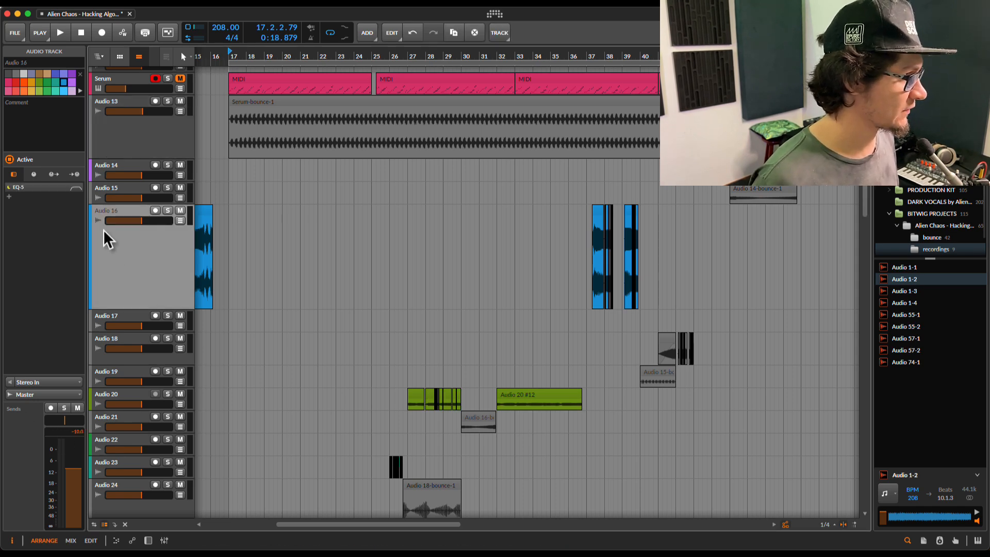
pyautogui.click(113, 189)
pyautogui.click(114, 164)
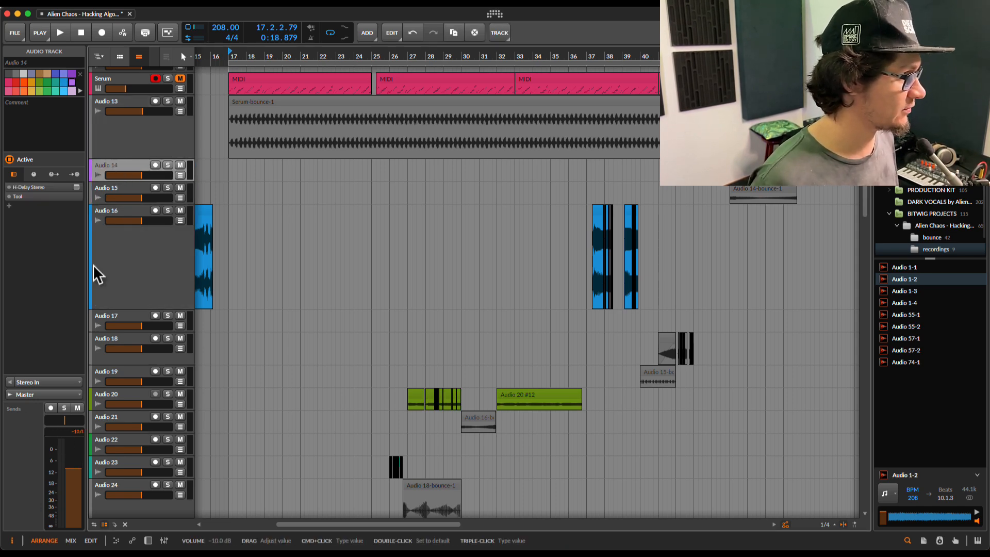
pyautogui.scroll(5, 127, 220)
pyautogui.scroll(3, 127, 221)
pyautogui.click(113, 238)
pyautogui.press('space')
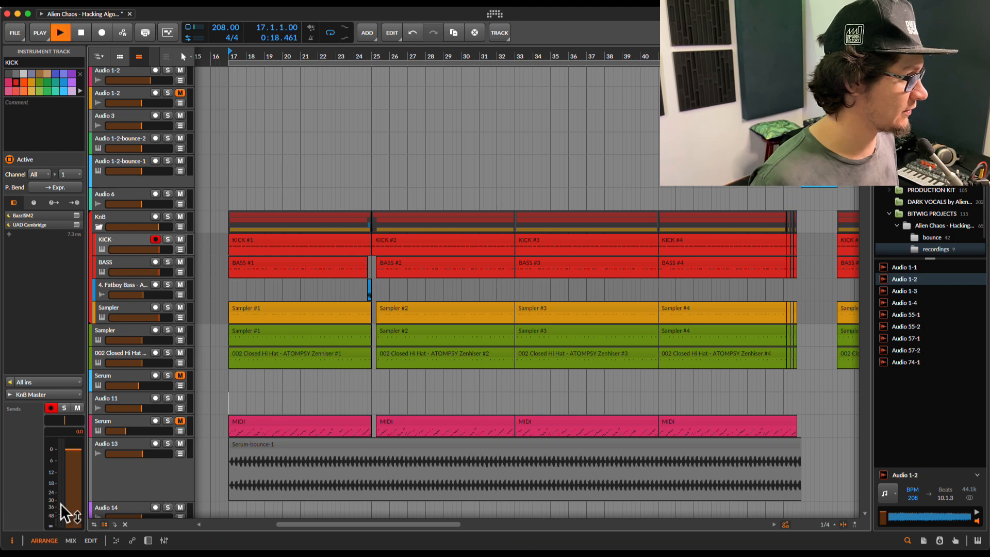
pyautogui.press('space')
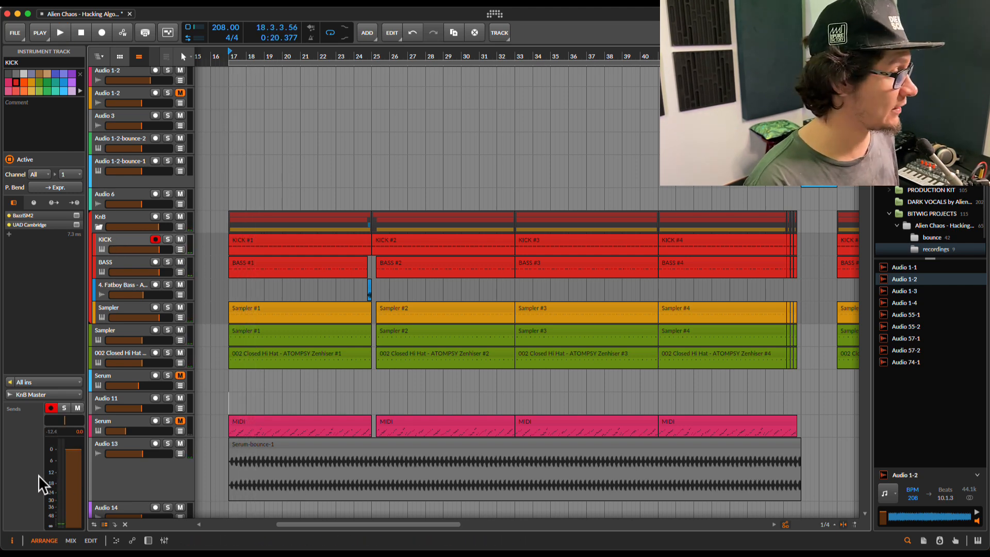
# Add an empty instrument track after Audio 76 at the end of the track list.
pyautogui.scroll(-3, 141, 317)
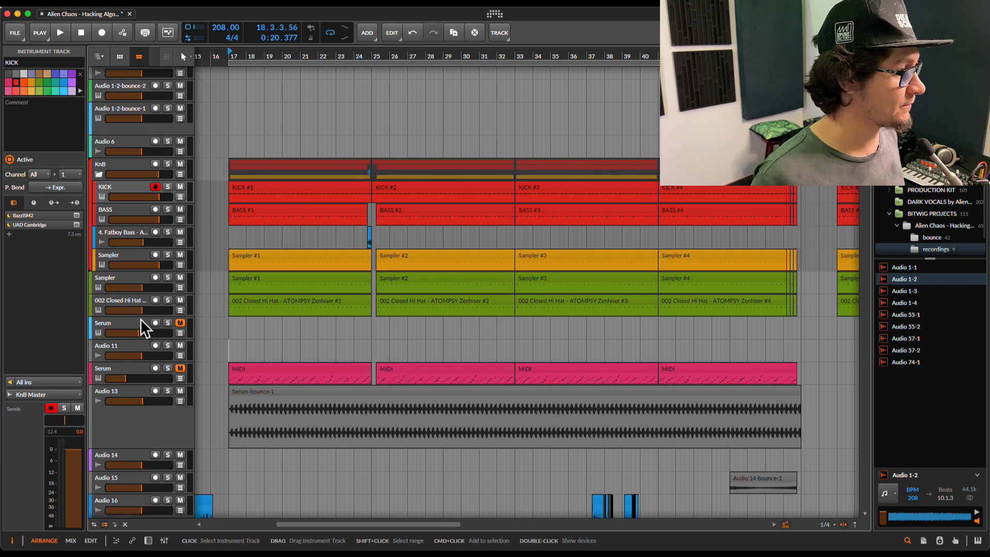
pyautogui.scroll(-15, 147, 299)
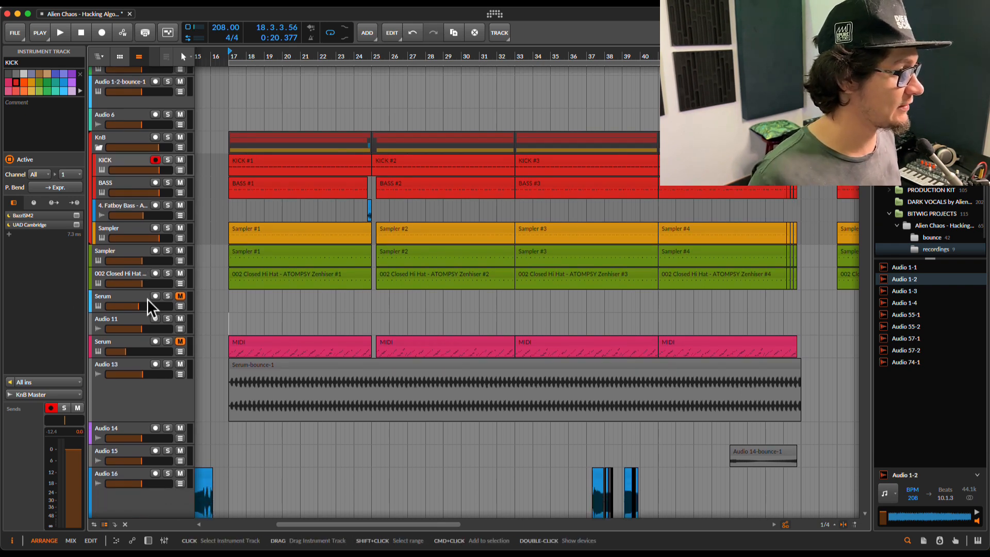
pyautogui.scroll(-15, 126, 315)
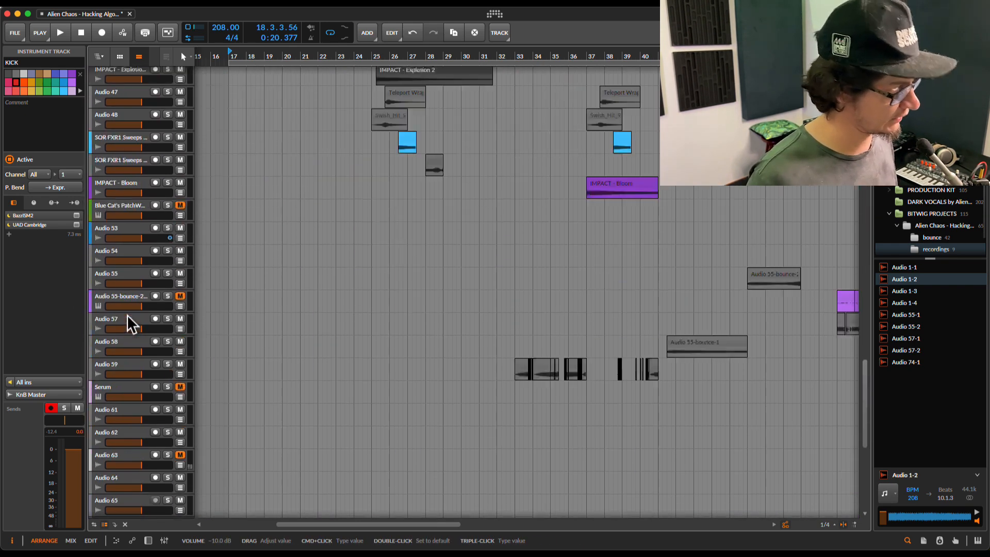
pyautogui.click(141, 490)
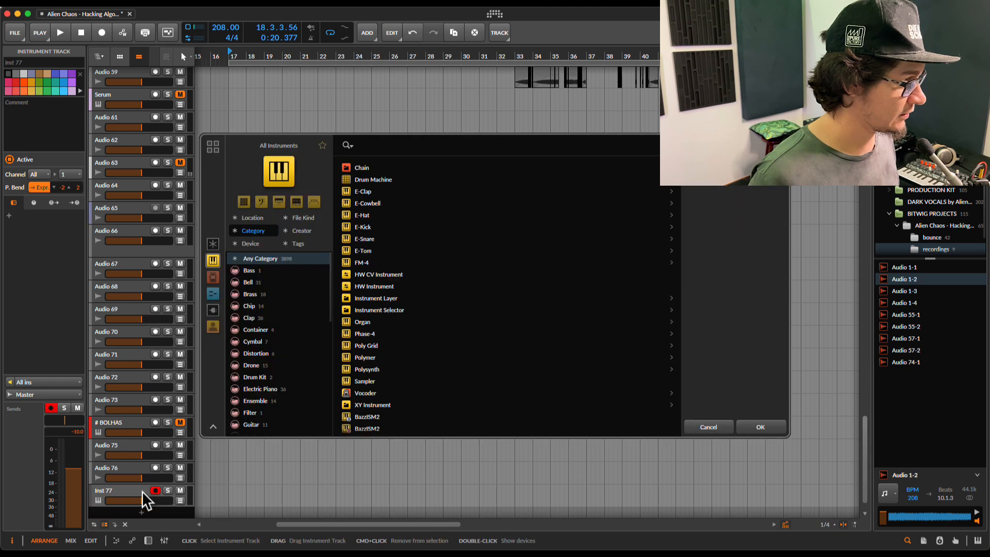
pyautogui.click(704, 428)
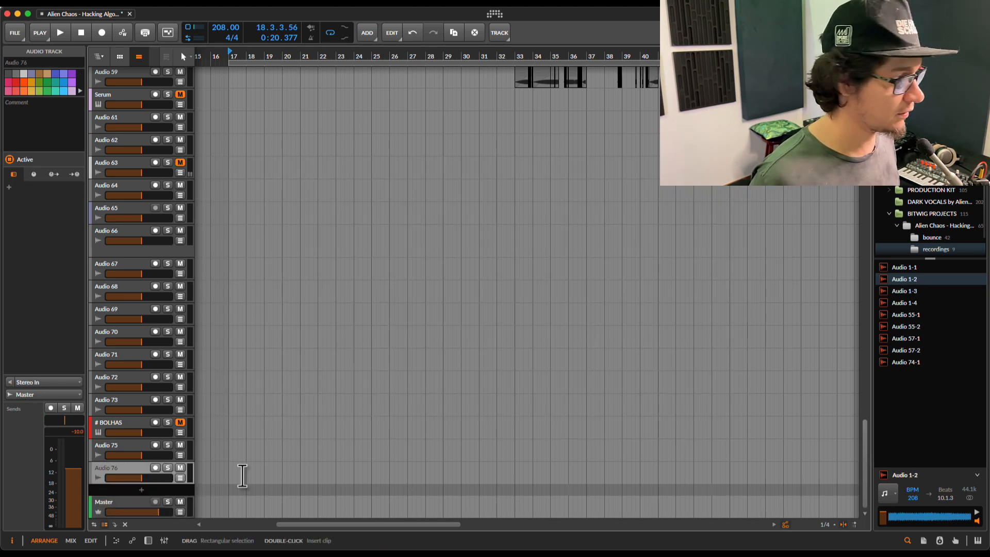
pyautogui.rightClick(221, 494)
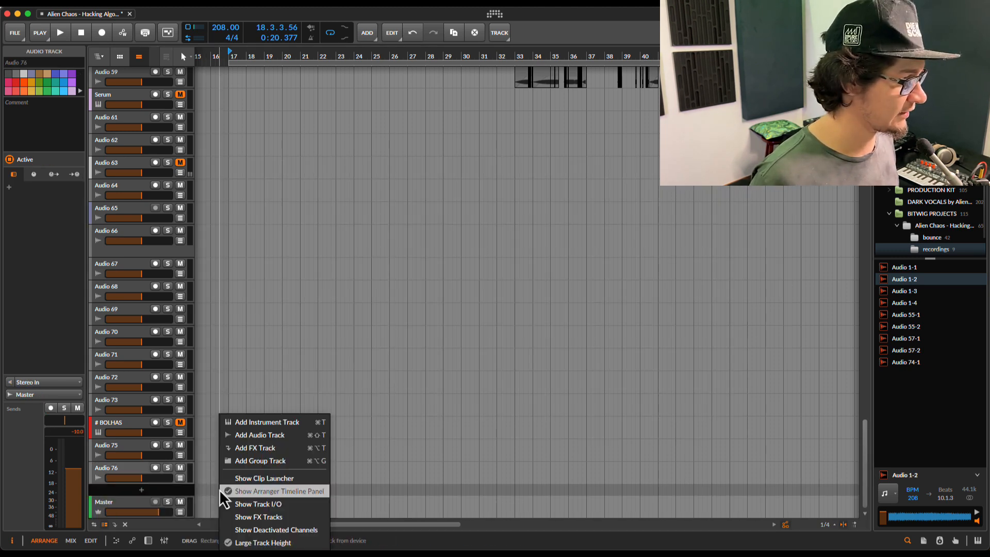
pyautogui.rightClick(134, 468)
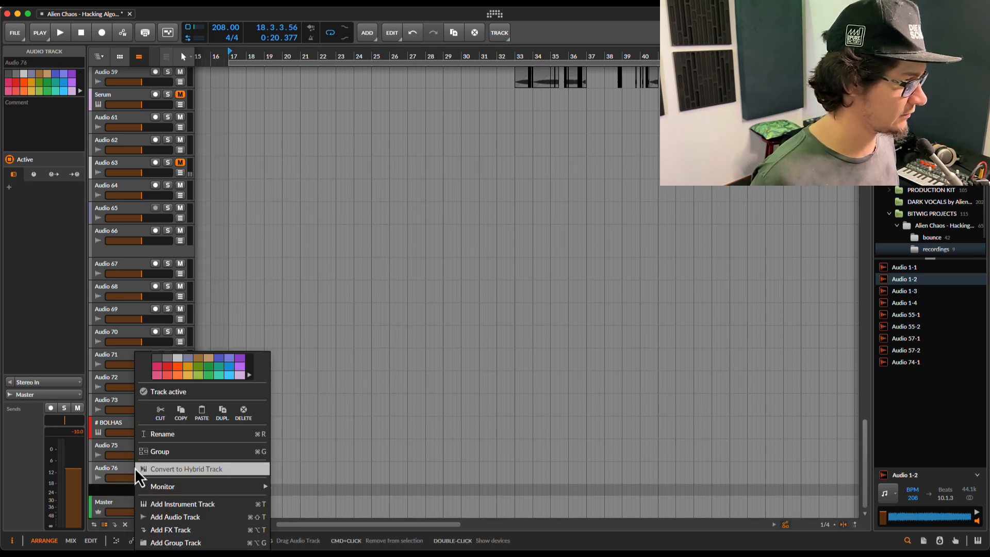
pyautogui.click(193, 503)
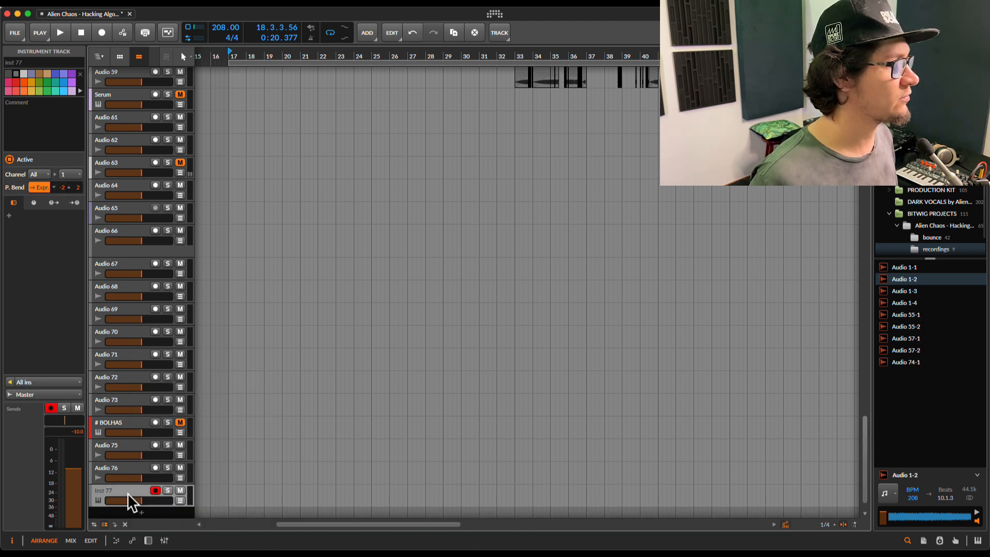
# Show the device chain of the new instrument track beneath the arrangement, keeping that track selected.
pyautogui.doubleClick(118, 493)
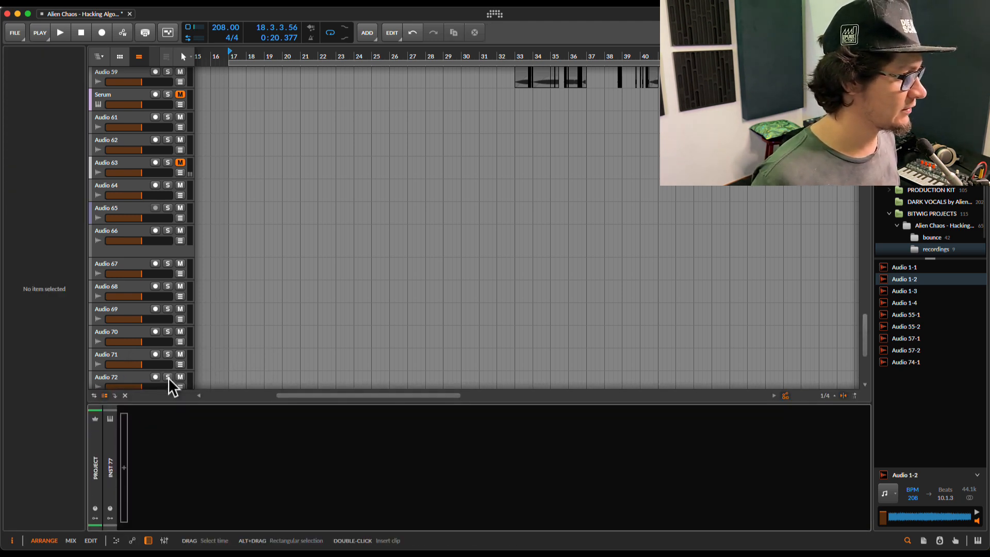
pyautogui.scroll(-5, 168, 377)
pyautogui.click(122, 343)
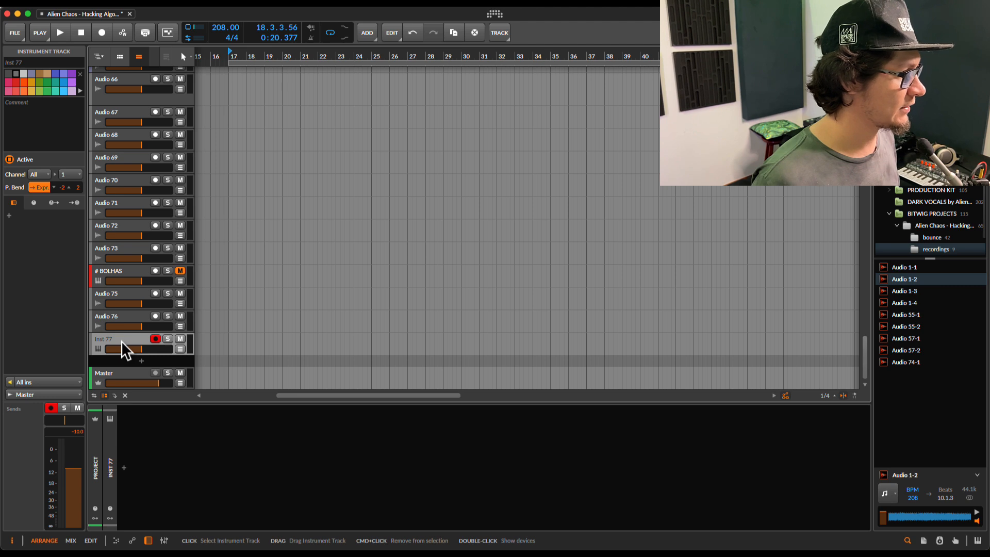
pyautogui.click(128, 341)
pyautogui.click(128, 340)
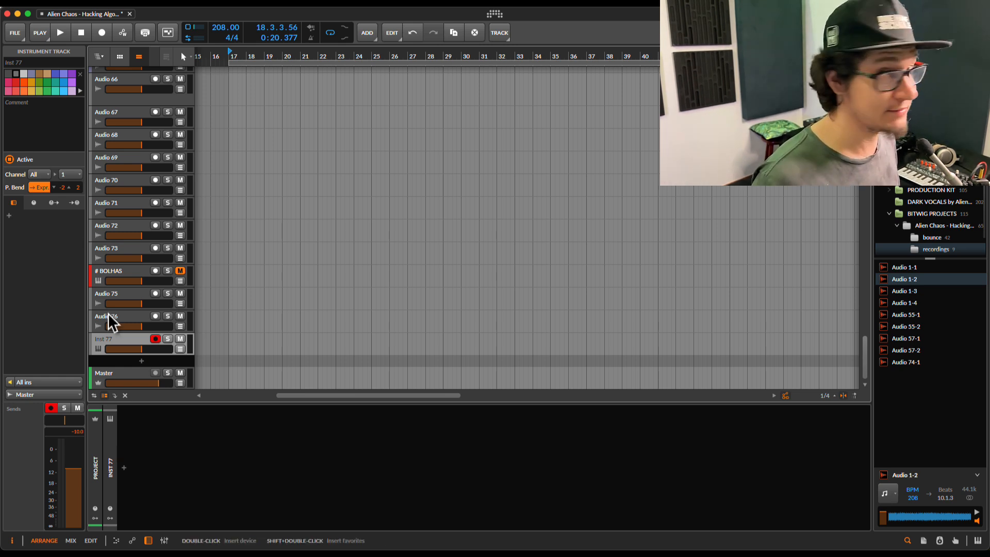
# Search the instruments for "serum" and insert the Serum synth on the new track.
pyautogui.click(9, 216)
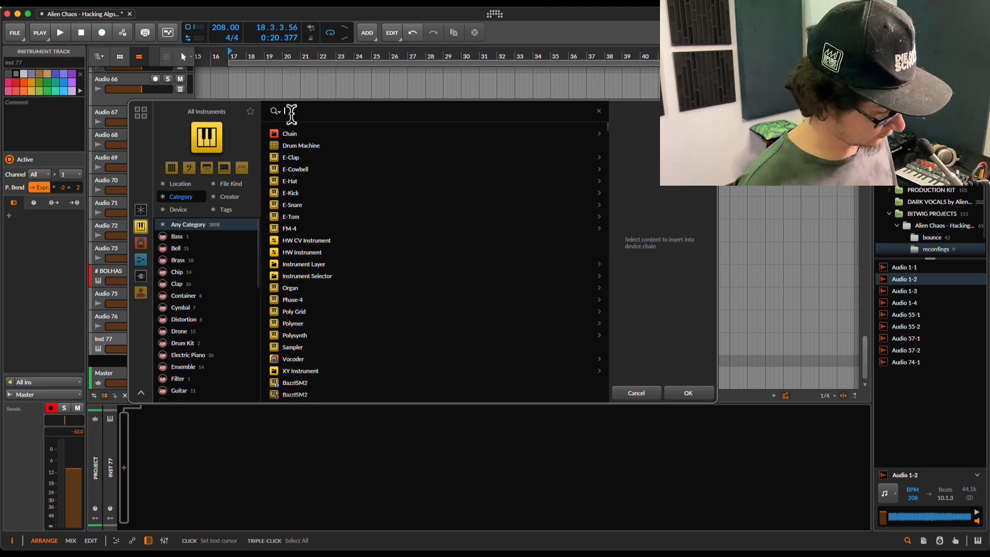
pyautogui.write('serum')
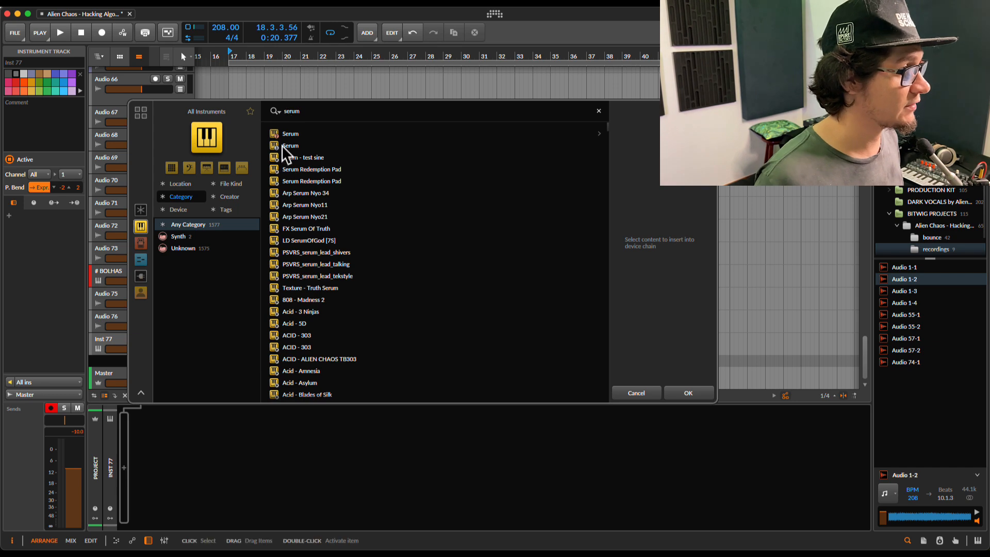
pyautogui.click(283, 147)
pyautogui.click(690, 392)
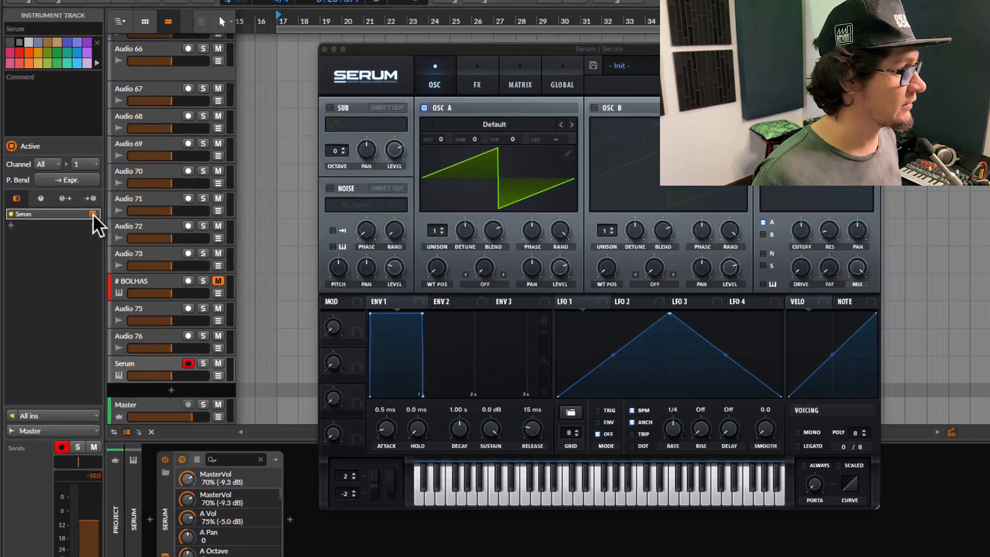
# Open and close the new track's Serum plug-in window several times from the inspector's device list.
pyautogui.click(76, 216)
pyautogui.click(77, 216)
pyautogui.click(190, 205)
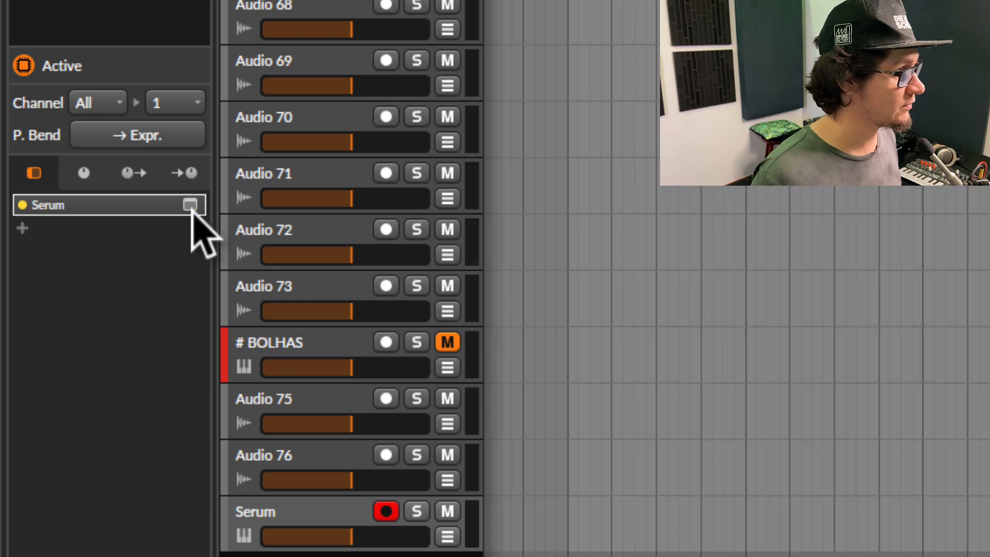
pyautogui.click(190, 206)
pyautogui.click(189, 205)
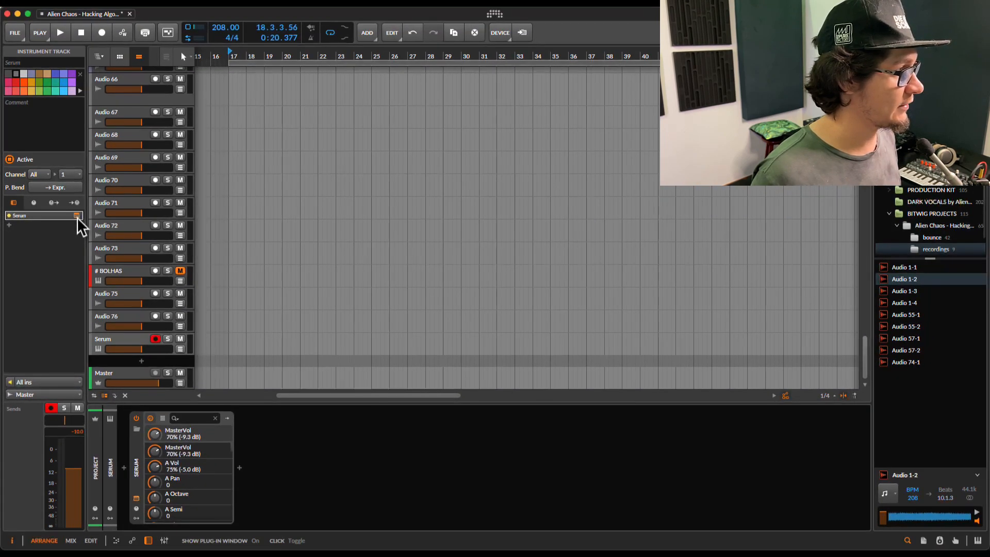
pyautogui.click(76, 216)
pyautogui.click(76, 216)
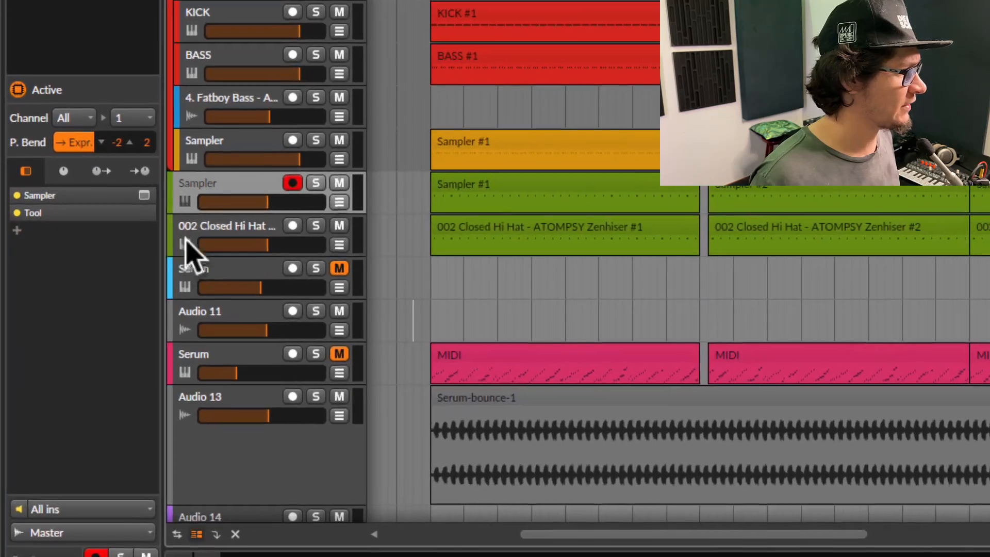
# Compare the device lists of the hi-hat and pink Serum tracks, and select the Serum device in the pink track's chain.
pyautogui.click(186, 240)
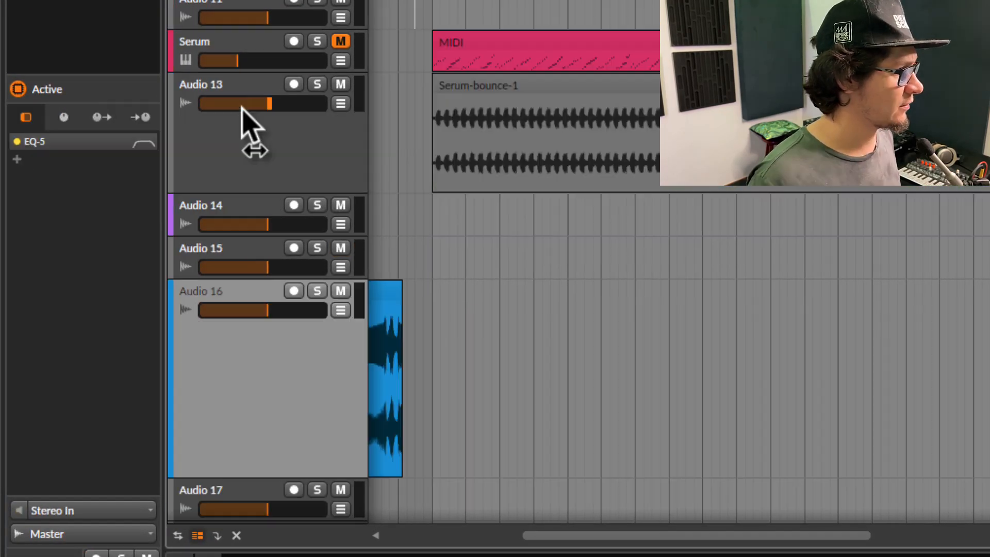
pyautogui.click(265, 67)
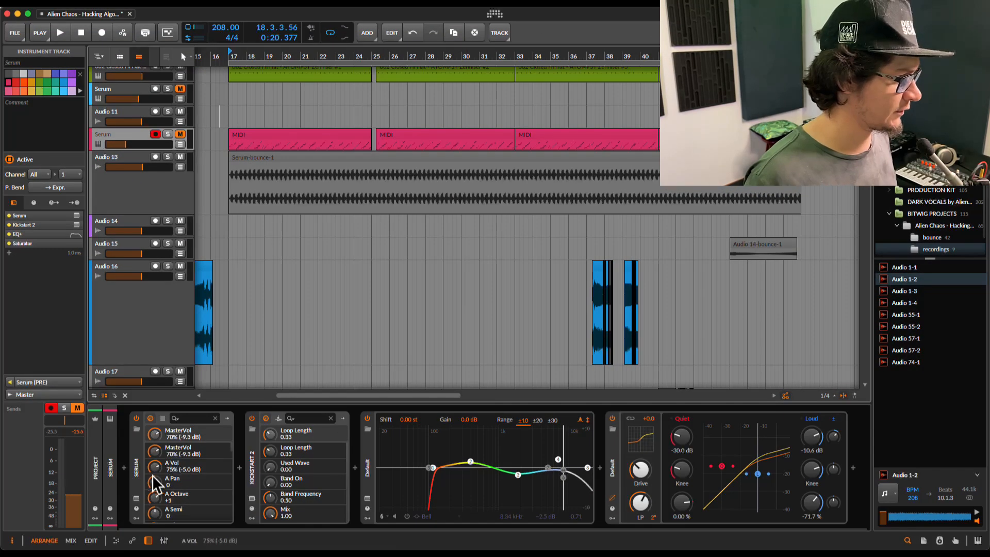
pyautogui.click(137, 465)
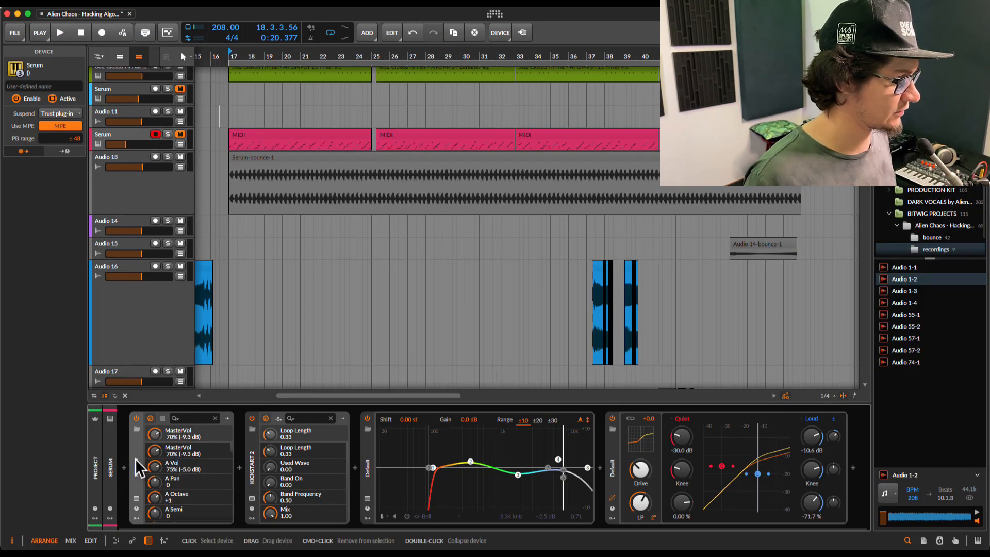
# Open and close the pink track's Serum window several times from its device in the device chain.
pyautogui.click(137, 499)
pyautogui.click(137, 499)
pyautogui.click(137, 499)
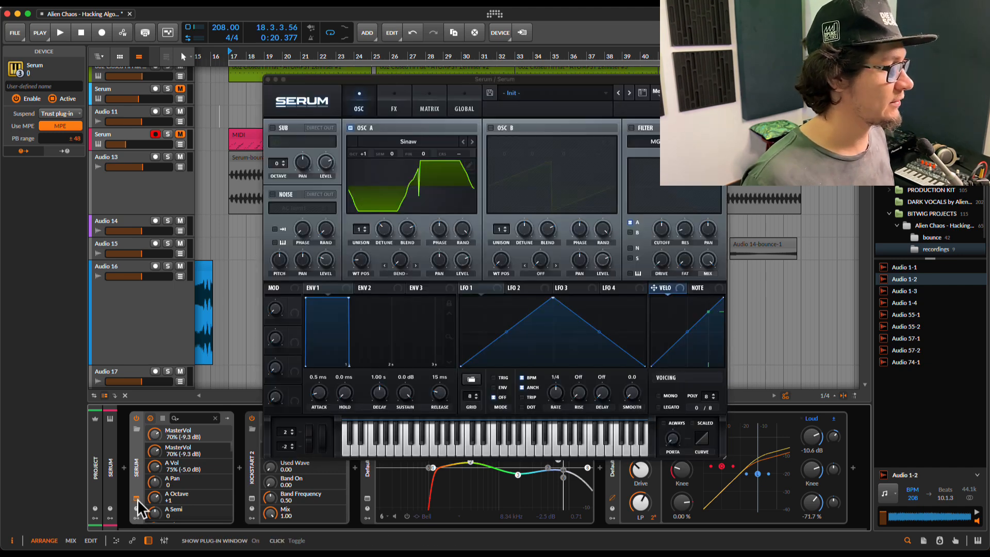
pyautogui.click(137, 500)
pyautogui.click(137, 499)
pyautogui.click(137, 499)
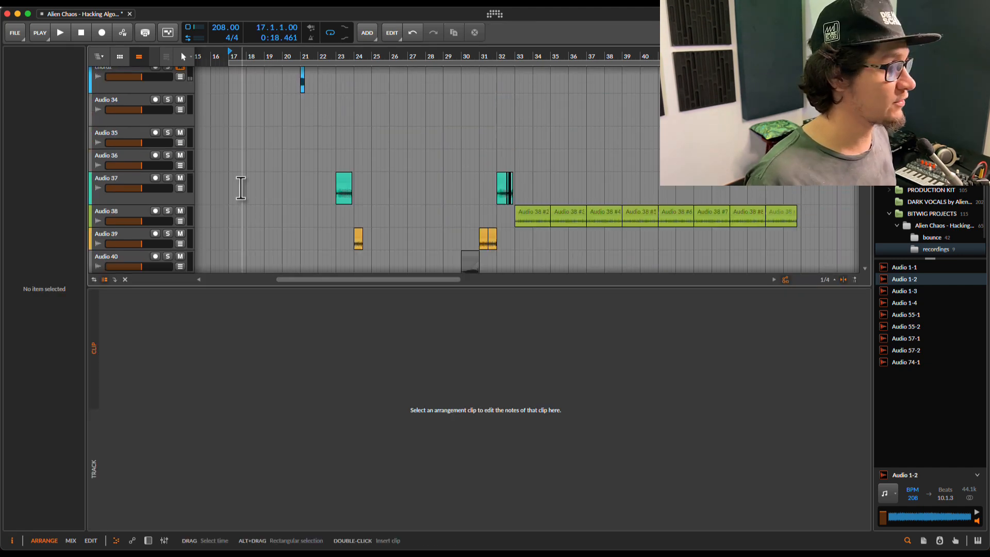
# Shrink the clip editor beneath the arrangement and select the Audio 18-bounce-1 clip on Audio 24.
pyautogui.scroll(10, 241, 188)
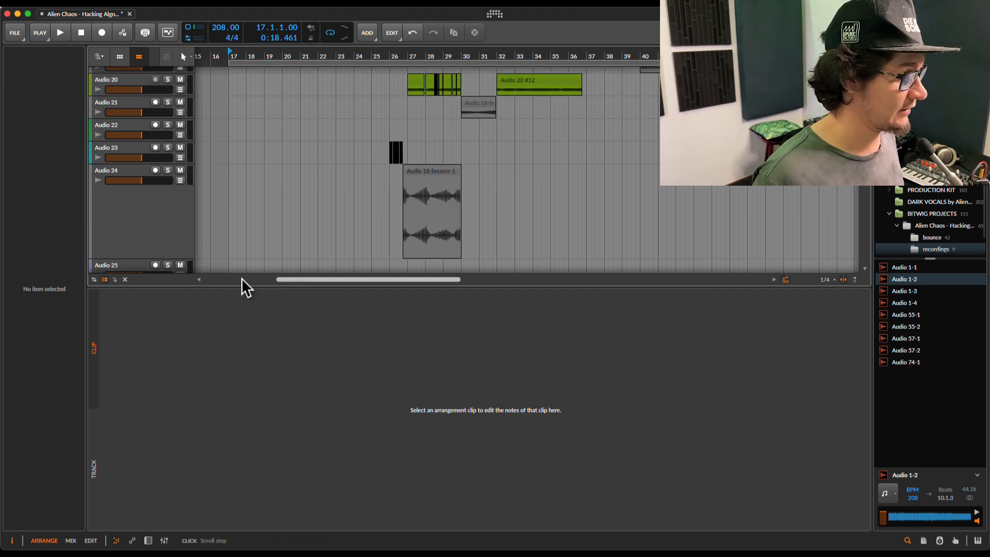
pyautogui.moveTo(464, 285); pyautogui.dragTo(482, 504)
pyautogui.scroll(4, 534, 316)
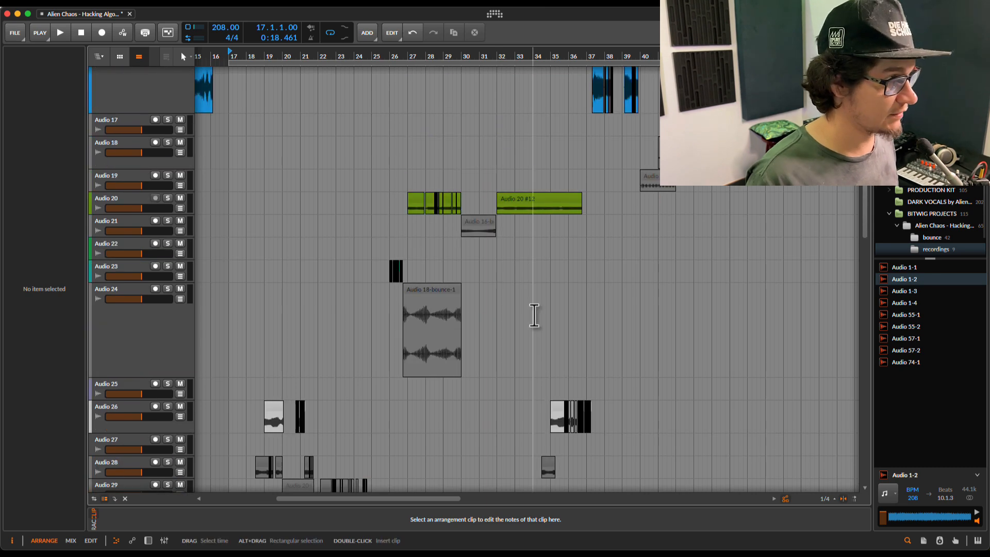
pyautogui.scroll(3, 425, 302)
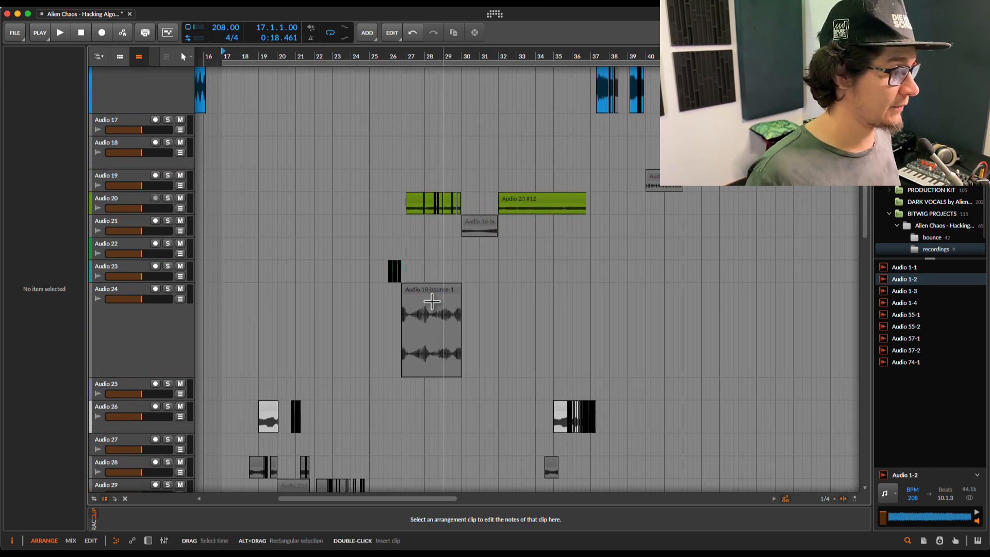
pyautogui.scroll(3, 424, 302)
pyautogui.click(501, 232)
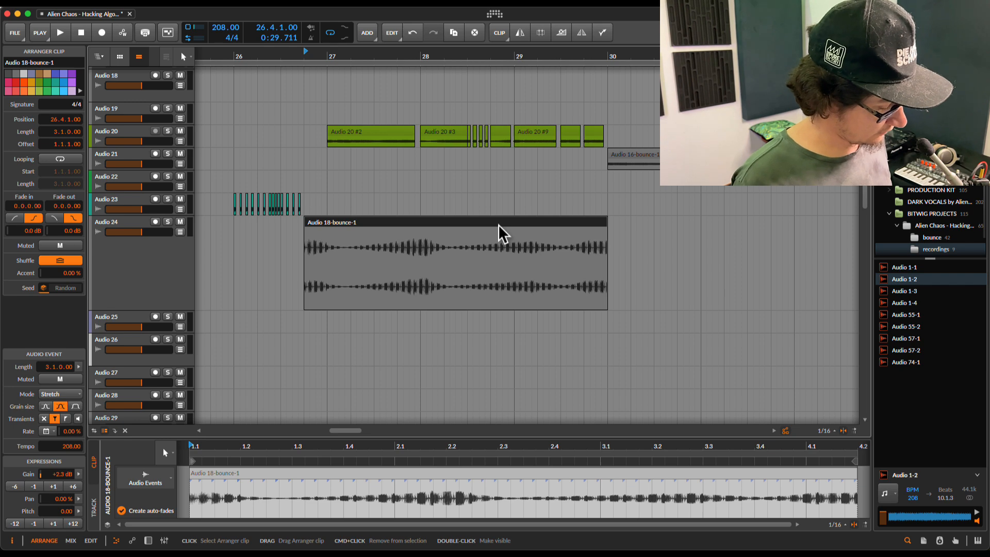
# Duplicate the selected Audio 18-bounce-1 clip on Audio 24 and enlarge the clip editor to show its gain curve.
pyautogui.press('super+d')
pyautogui.moveTo(652, 227); pyautogui.dragTo(669, 228)
pyautogui.moveTo(712, 56); pyautogui.dragTo(393, 55)
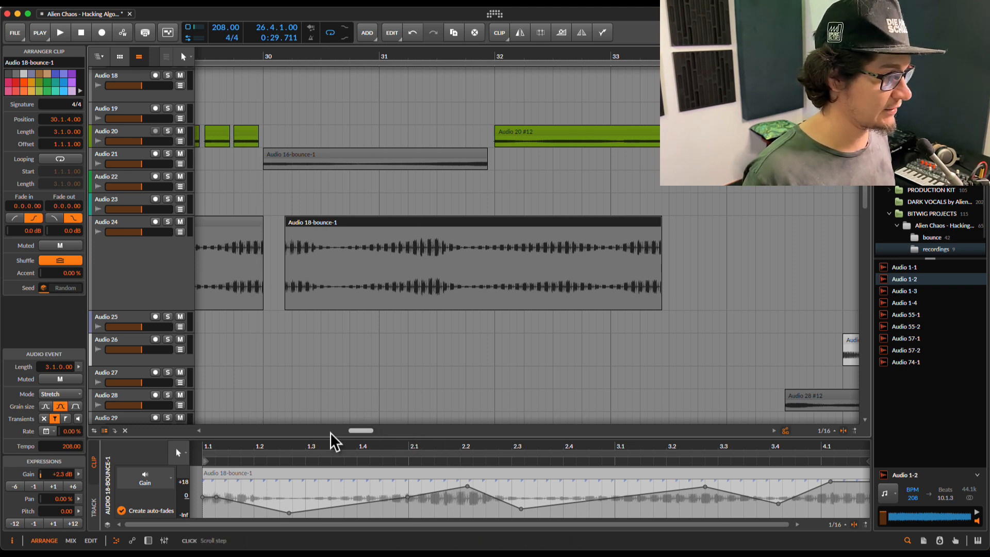
pyautogui.moveTo(325, 436); pyautogui.dragTo(344, 341)
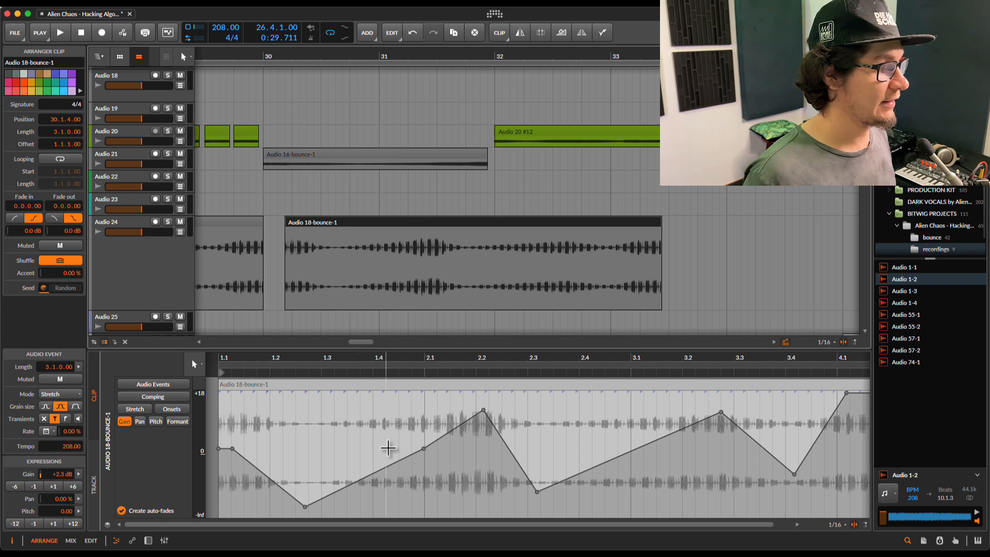
# Reshape the duplicated clip's gain curve by moving its points, placing one at 3.1.2.73 at -2.4 dB.
pyautogui.moveTo(305, 510)
pyautogui.moveTo(305, 510); pyautogui.dragTo(283, 433)
pyautogui.moveTo(344, 448); pyautogui.dragTo(351, 472)
pyautogui.moveTo(419, 442); pyautogui.dragTo(463, 464)
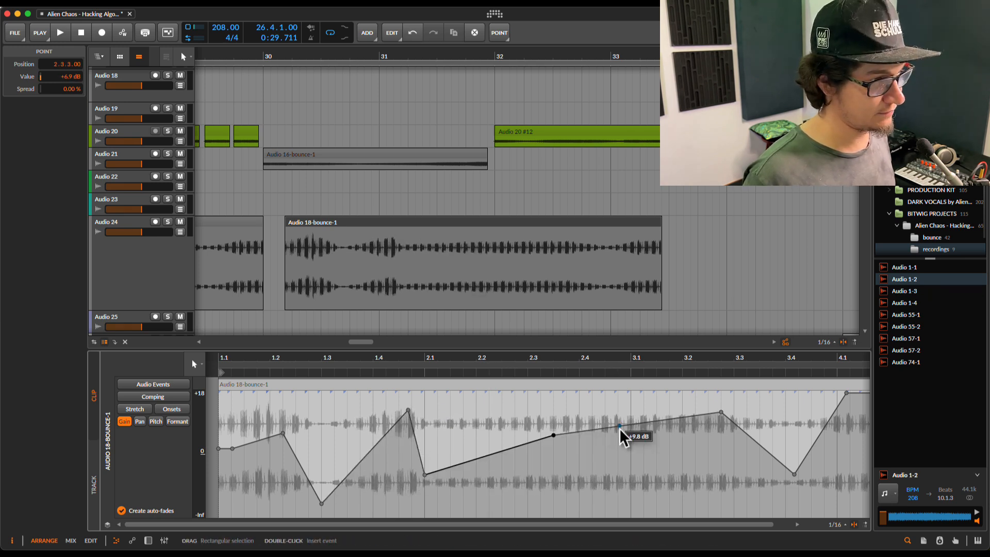
pyautogui.moveTo(619, 426); pyautogui.dragTo(653, 459)
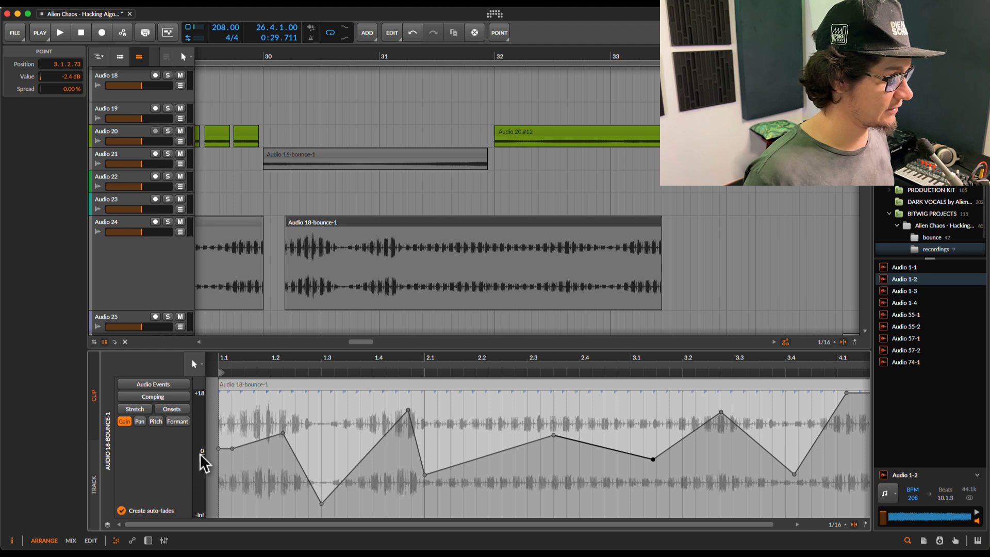
# Remove all gain points from the duplicated clip and audition it from 30.1.4.00 with Audio 24 soloed.
pyautogui.moveTo(224, 453); pyautogui.dragTo(279, 423)
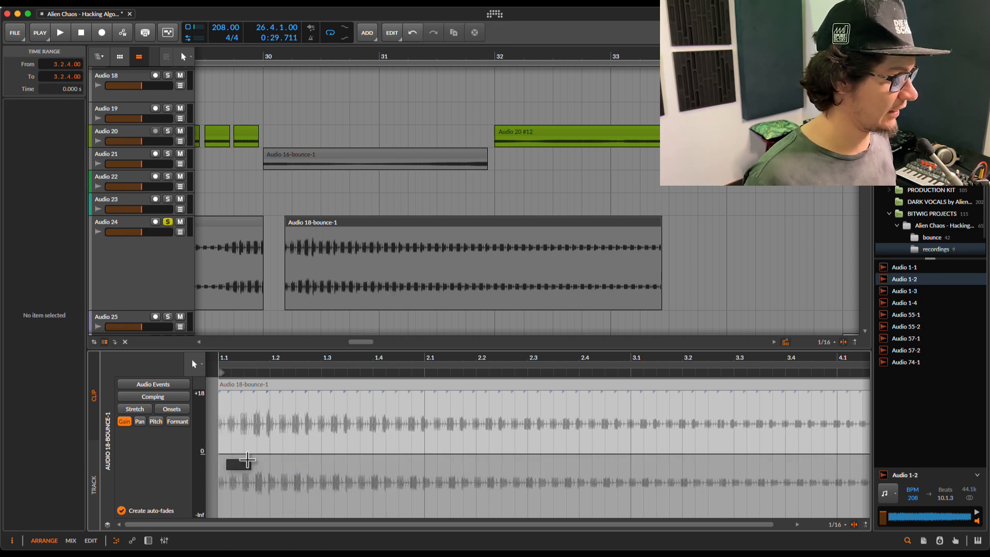
pyautogui.press('space')
pyautogui.press('space')
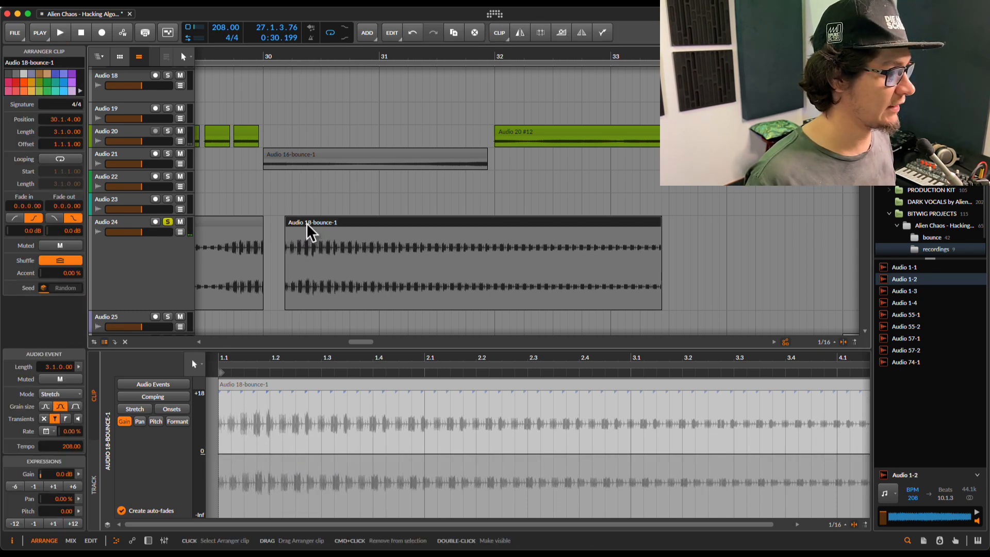
pyautogui.click(308, 221)
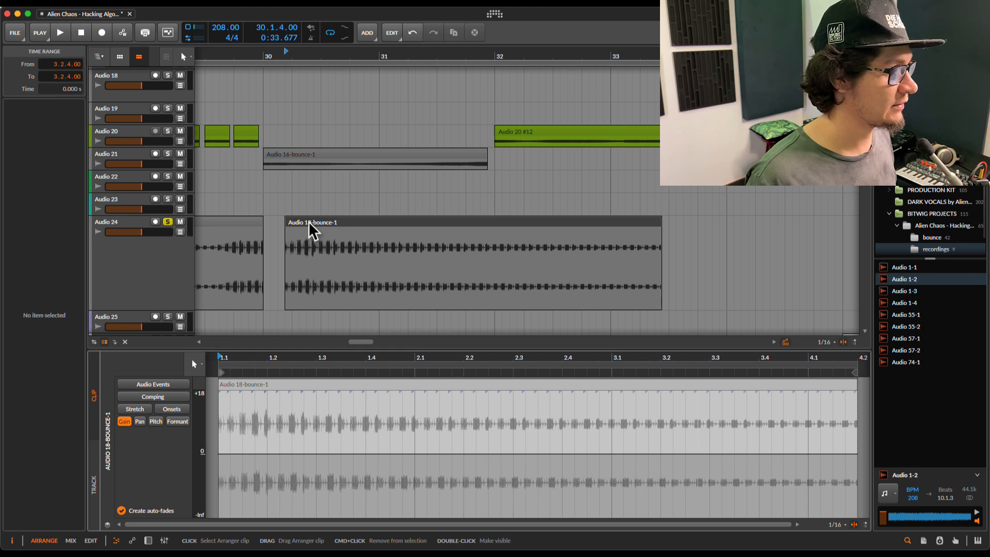
pyautogui.press('space')
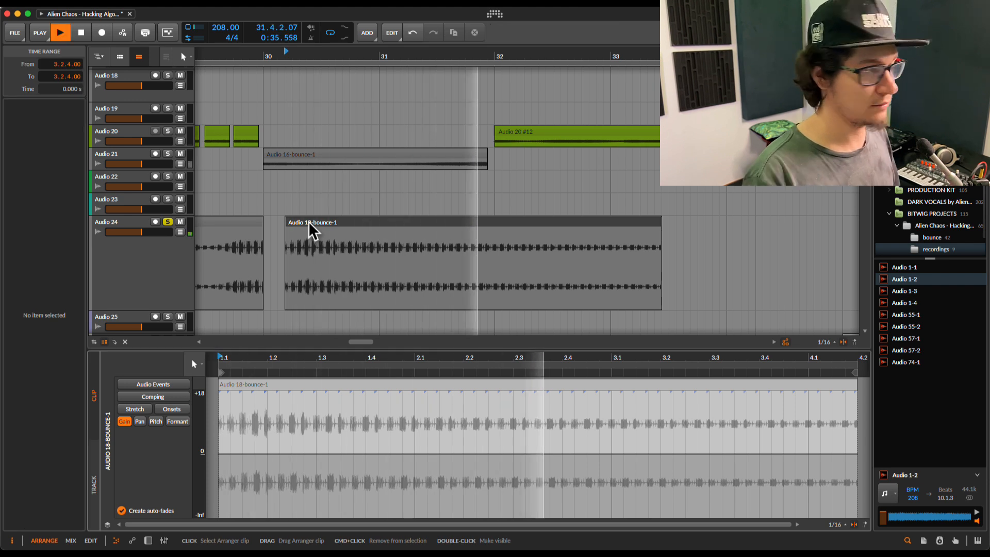
pyautogui.press('space')
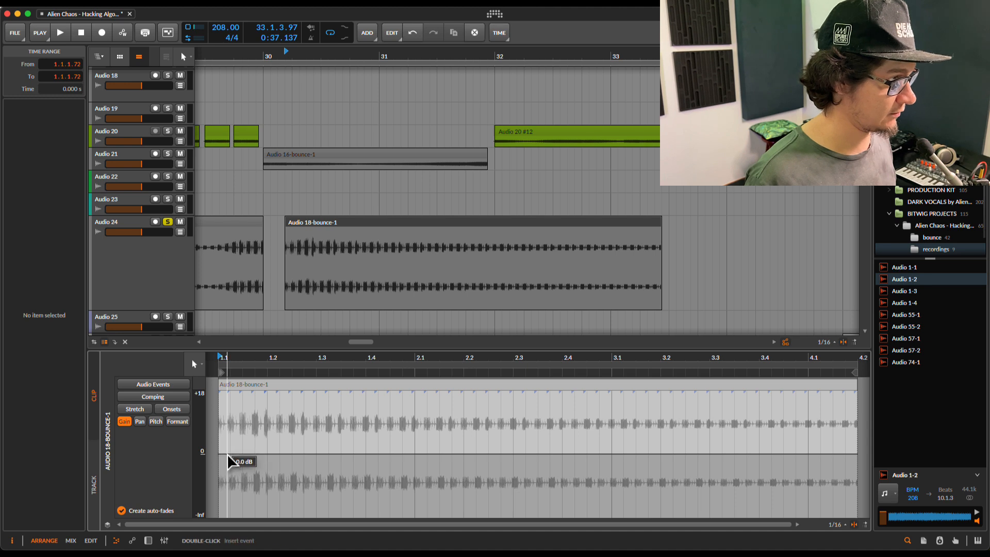
# Draw a falling gain curve over the first half of the duplicated clip, adding a point at 2.1.2.71 at -15.9 dB.
pyautogui.doubleClick(227, 439)
pyautogui.click(275, 470)
pyautogui.doubleClick(276, 471)
pyautogui.doubleClick(340, 446)
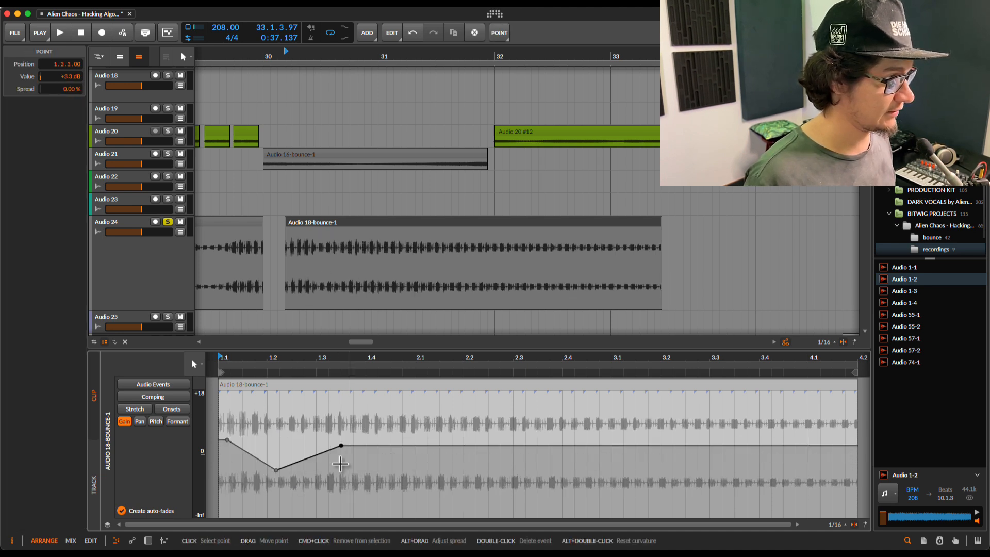
pyautogui.moveTo(340, 447); pyautogui.dragTo(363, 498)
pyautogui.doubleClick(436, 482)
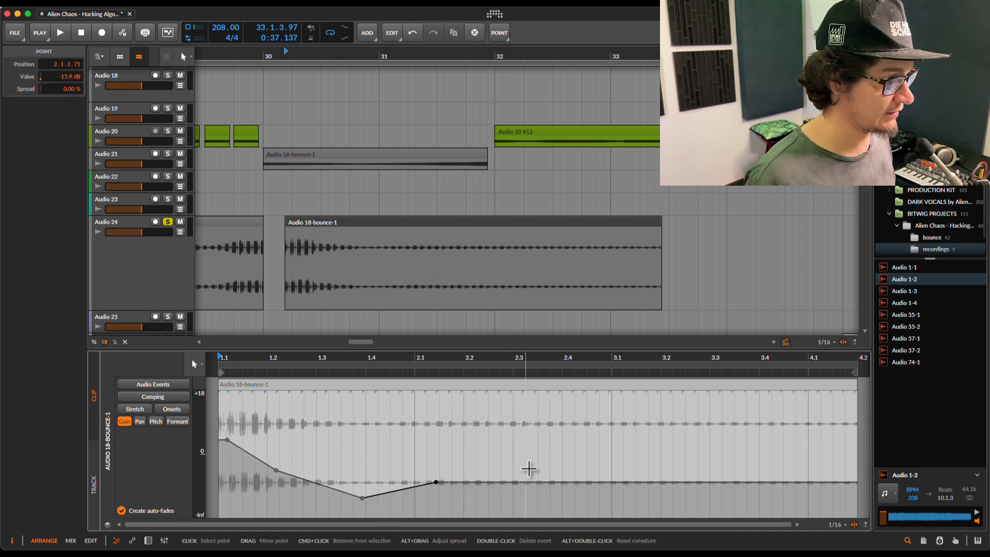
# Continue the gain curve with points including -20.8 dB at 2.4.3.00, +5.1 dB at 3.1.2.73 and +15.8 dB at 4.1.3.00, auditioning it.
pyautogui.doubleClick(562, 472)
pyautogui.doubleClick(633, 441)
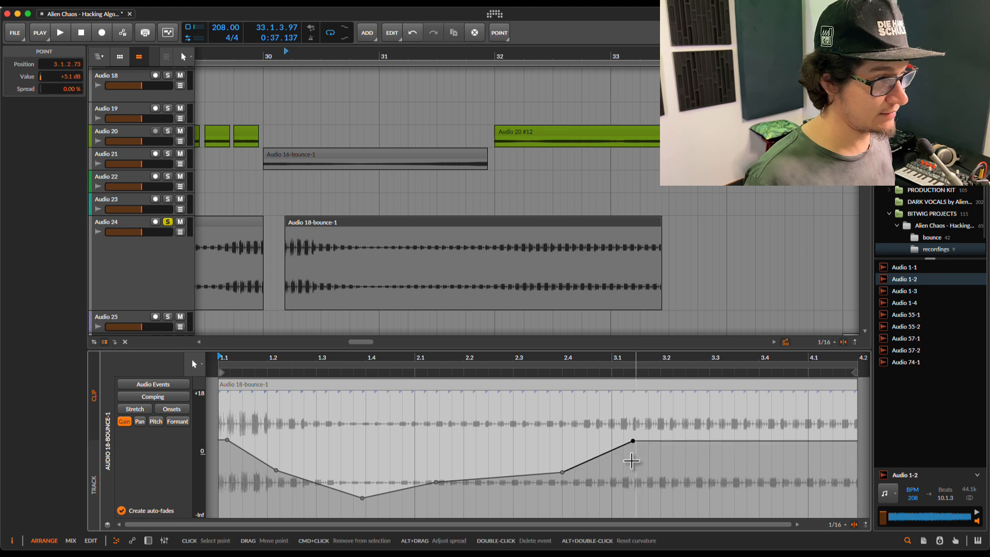
pyautogui.moveTo(562, 474); pyautogui.dragTo(591, 486)
pyautogui.press('space')
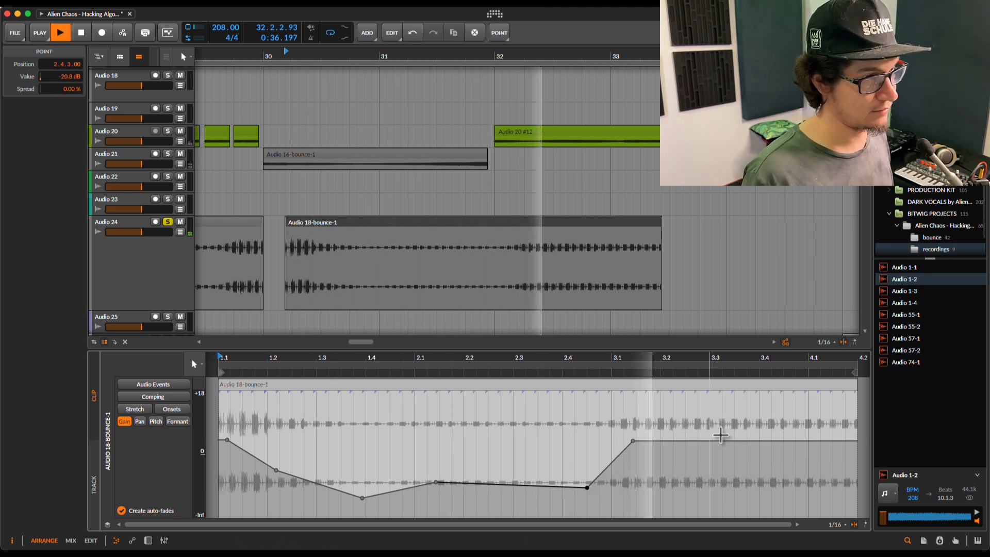
pyautogui.doubleClick(743, 433)
pyautogui.doubleClick(808, 415)
pyautogui.doubleClick(835, 404)
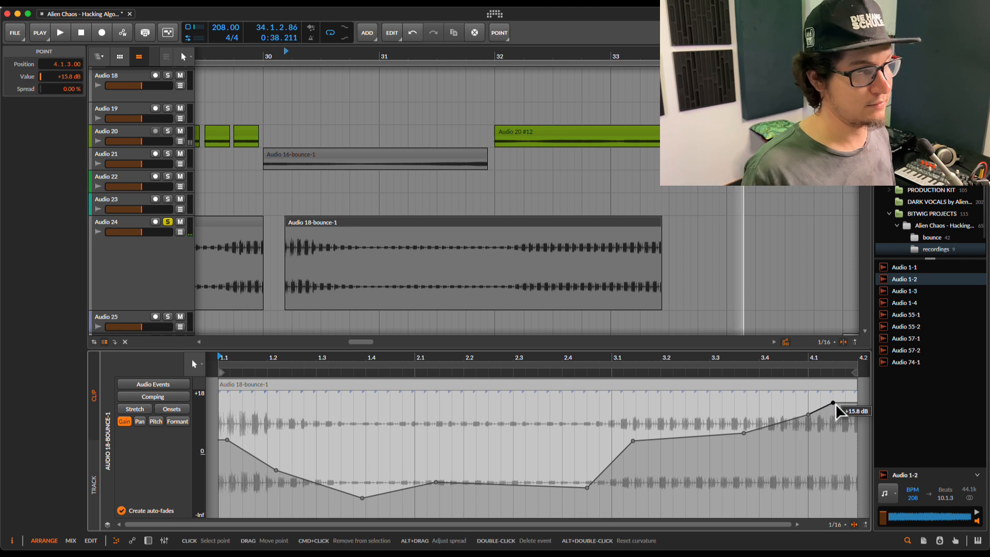
pyautogui.press('space')
# Adjust the gain points to +9.4 dB at 4.1.1.00, -23.2 dB at 3.3.4.00 and +6.3 dB at 3.1.1.74, and audition the clip.
pyautogui.moveTo(835, 404); pyautogui.dragTo(808, 427)
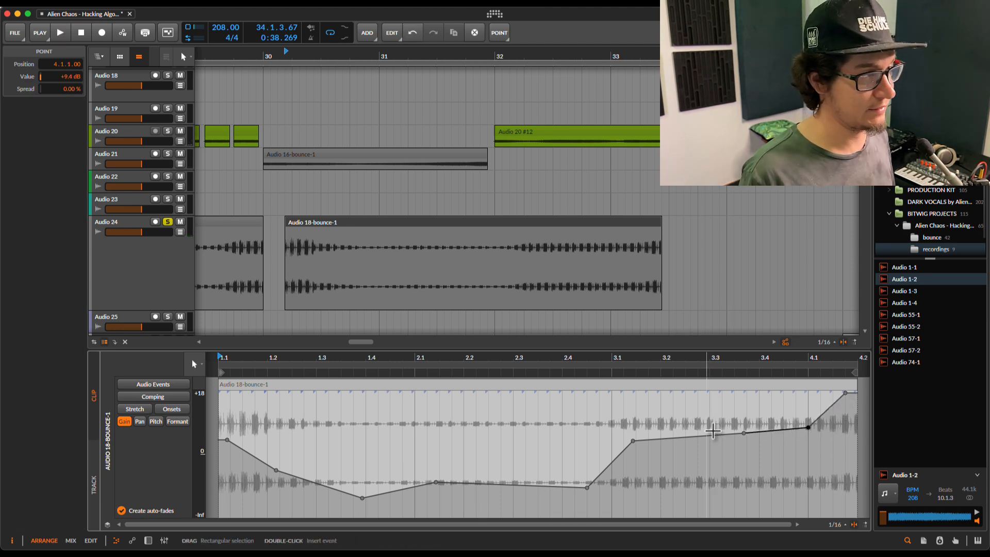
pyautogui.moveTo(744, 434); pyautogui.dragTo(746, 462)
pyautogui.press('space')
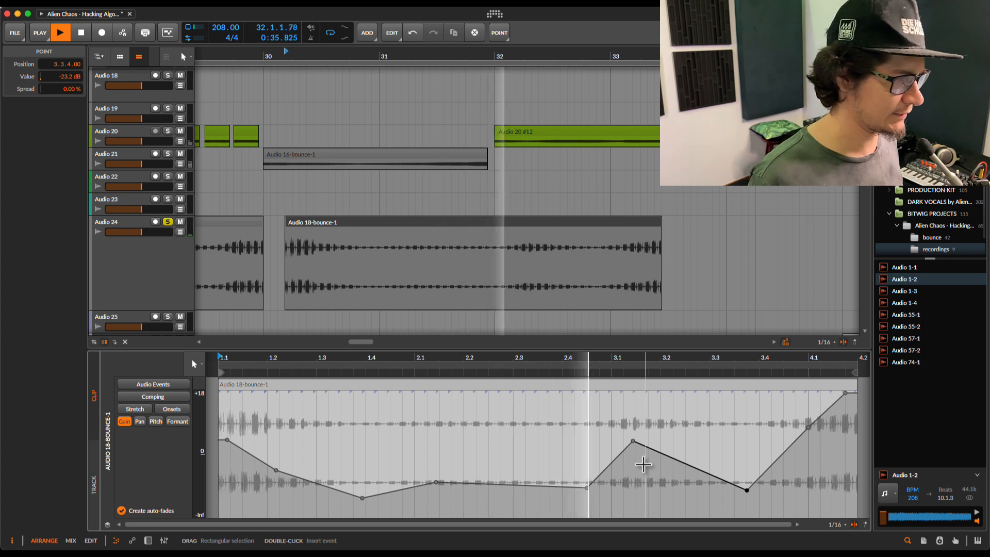
pyautogui.moveTo(633, 441); pyautogui.dragTo(621, 437)
pyautogui.press('space')
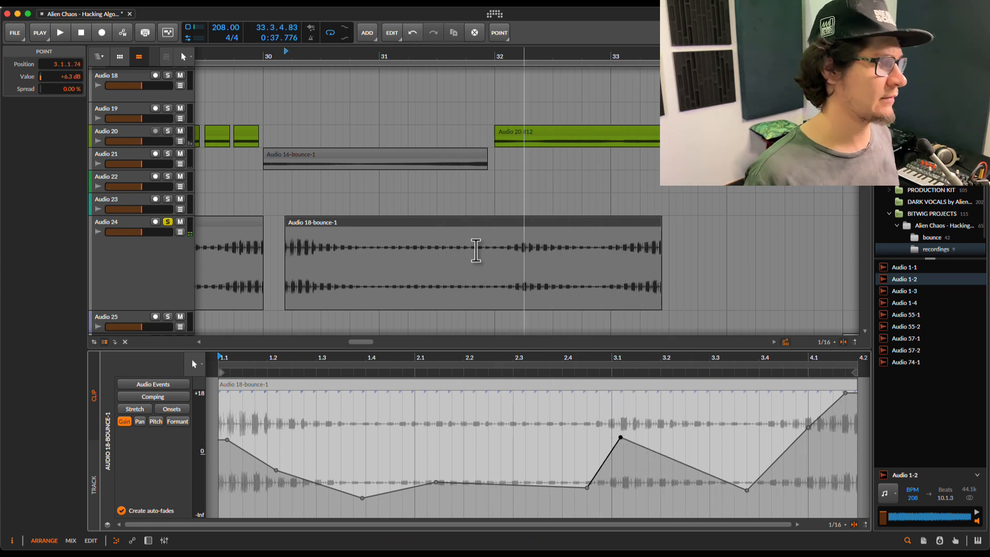
# Delete the duplicated clip from Audio 24 and select the original Audio 18-bounce-1 clip.
pyautogui.moveTo(366, 53); pyautogui.dragTo(603, 55)
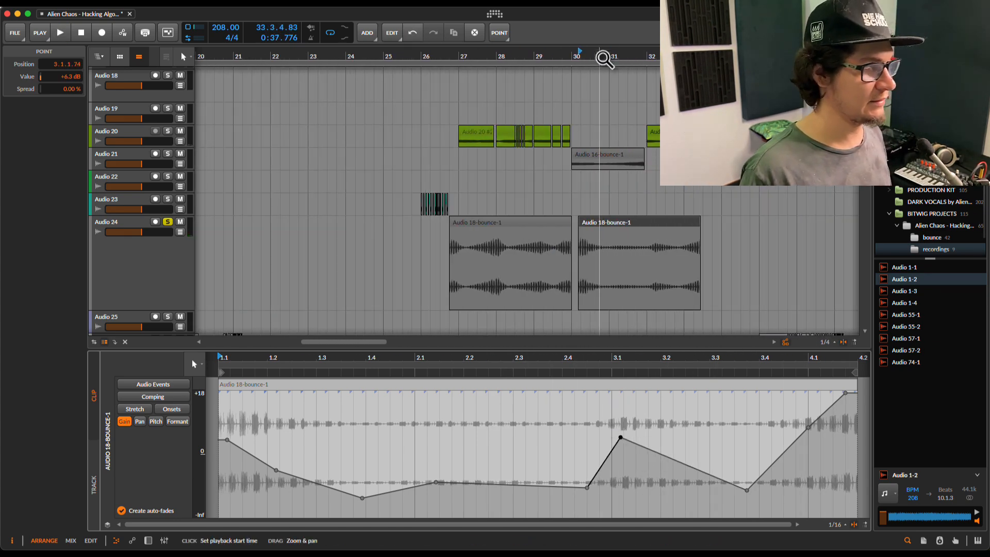
pyautogui.click(645, 227)
pyautogui.moveTo(643, 222); pyautogui.dragTo(471, 229)
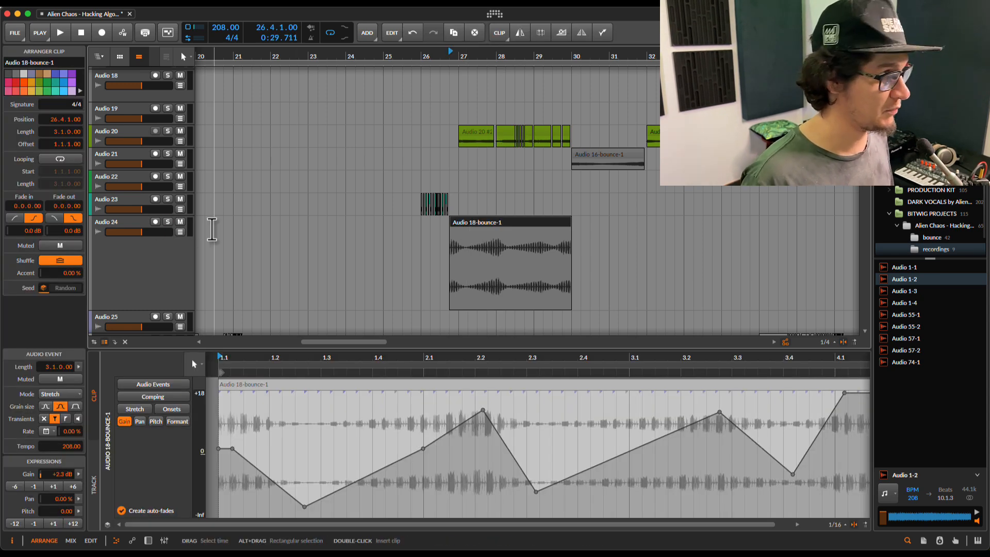
# Play the arrangement from 26.1.1.00 through the Audio 18-bounce-1 clip.
pyautogui.click(424, 235)
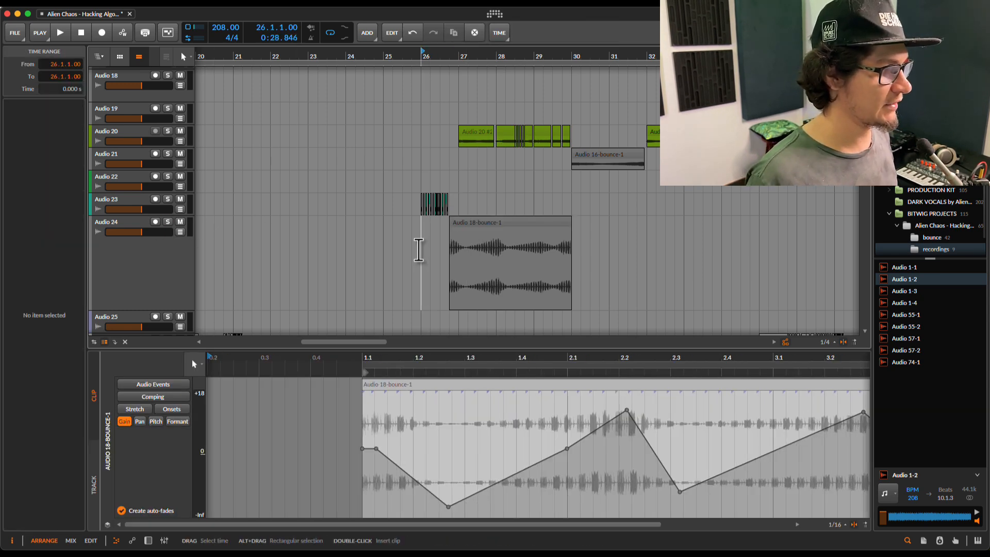
pyautogui.press('space')
pyautogui.scroll(-3, 436, 242)
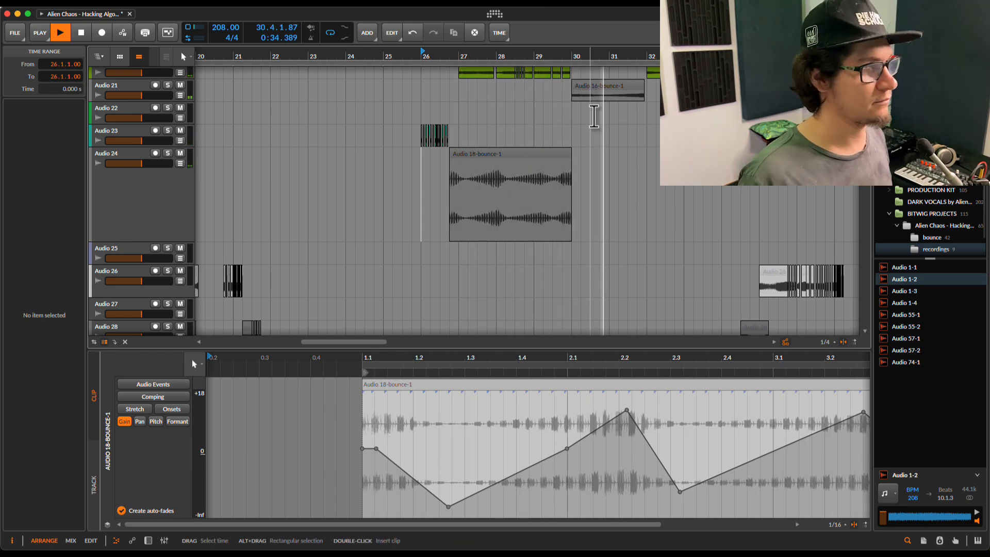
pyautogui.press('space')
# Select the Audio 18-bounce-1 clip again and examine its audio event settings and the clip editor's expression options.
pyautogui.moveTo(630, 61); pyautogui.dragTo(435, 58)
pyautogui.scroll(8, 449, 172)
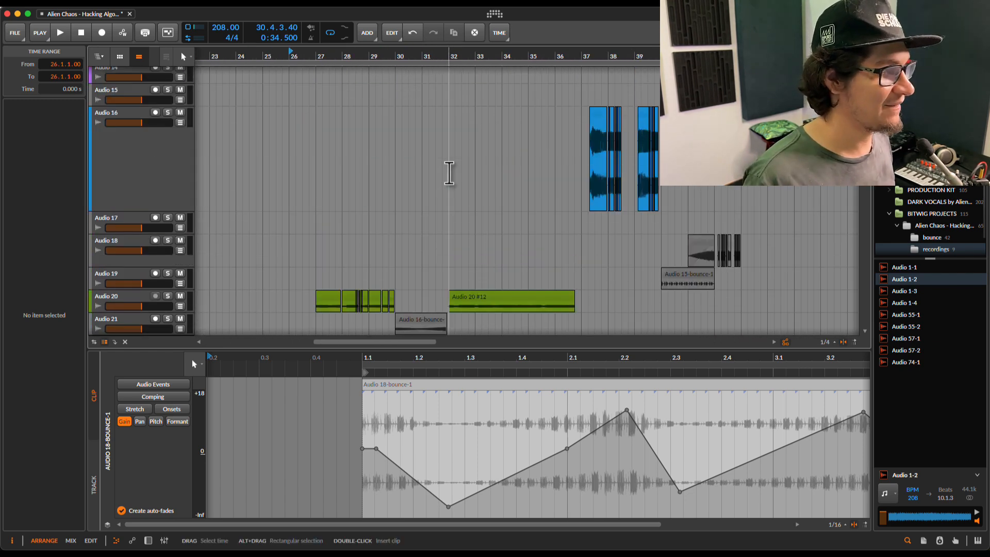
pyautogui.scroll(-3, 448, 173)
pyautogui.scroll(-5, 449, 173)
pyautogui.click(367, 222)
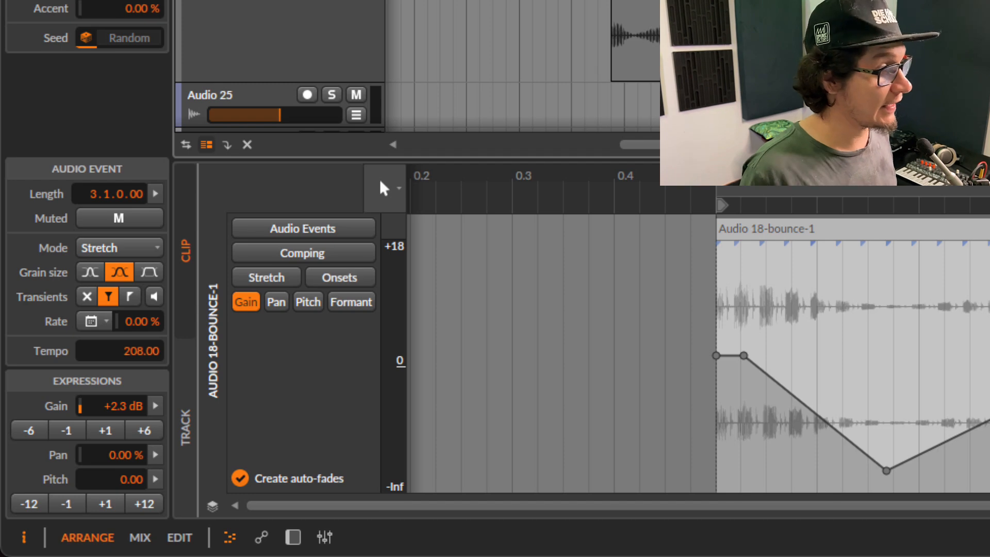
pyautogui.scroll(1, 523, 66)
pyautogui.scroll(-2, 523, 66)
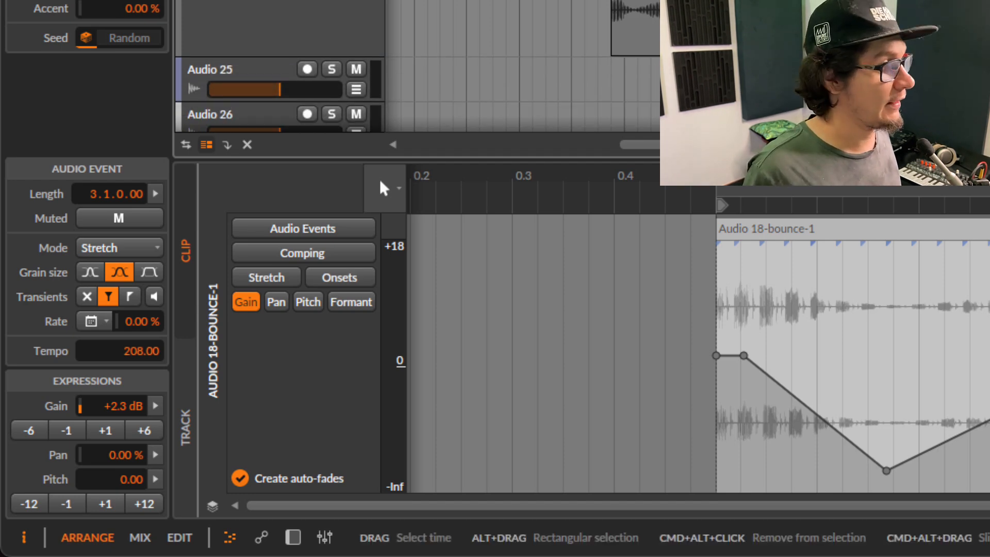
# Copy the Audio 16 #10 clip and paste it on Audio 16 at 40.3.1.00.
pyautogui.scroll(10, 522, 66)
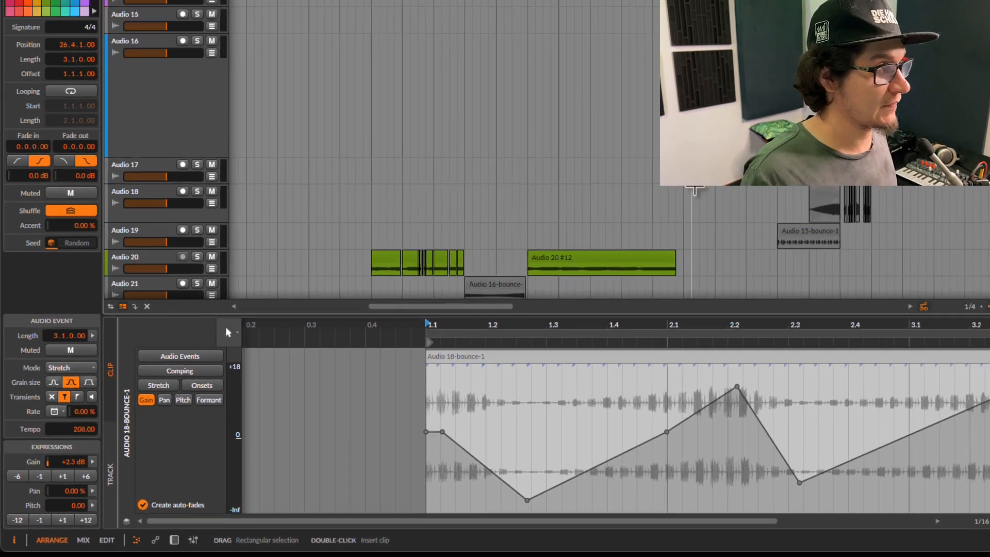
pyautogui.scroll(4, 695, 190)
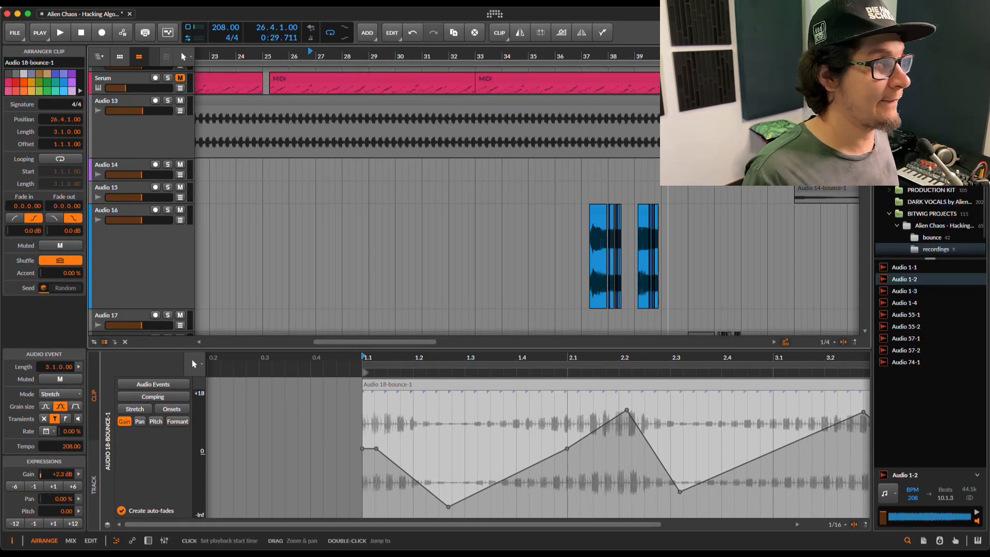
pyautogui.moveTo(668, 56); pyautogui.dragTo(439, 100)
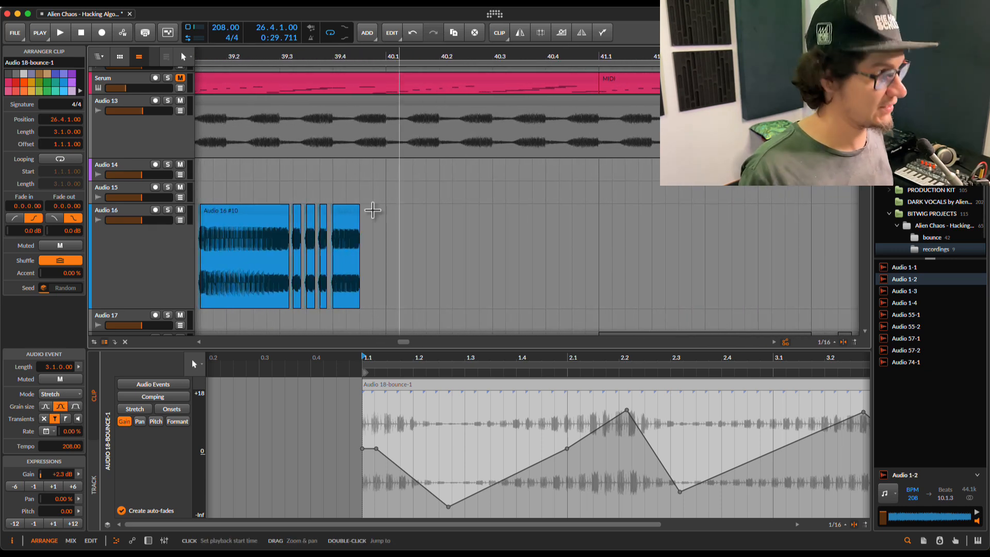
pyautogui.click(245, 209)
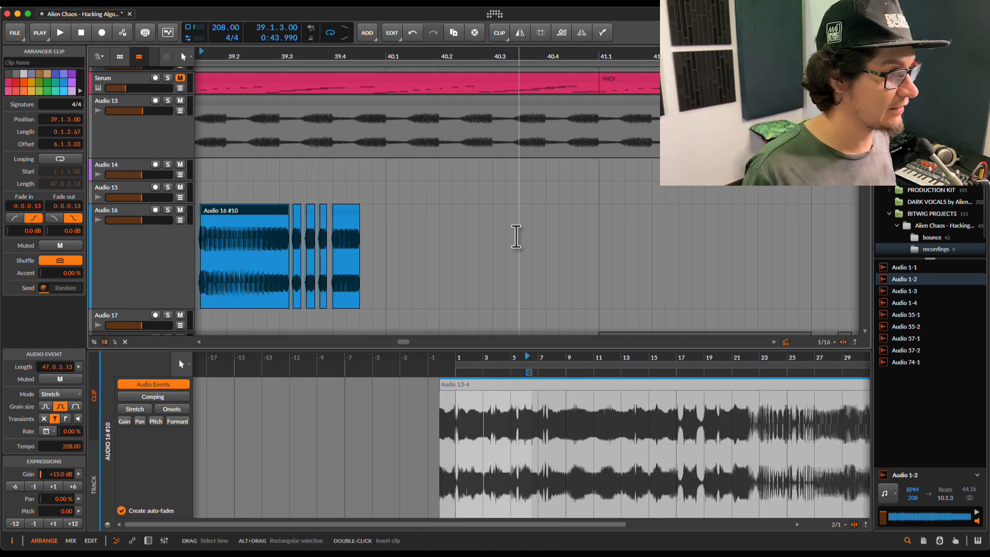
pyautogui.click(498, 222)
pyautogui.press('super+v')
pyautogui.scroll(-2, 508, 226)
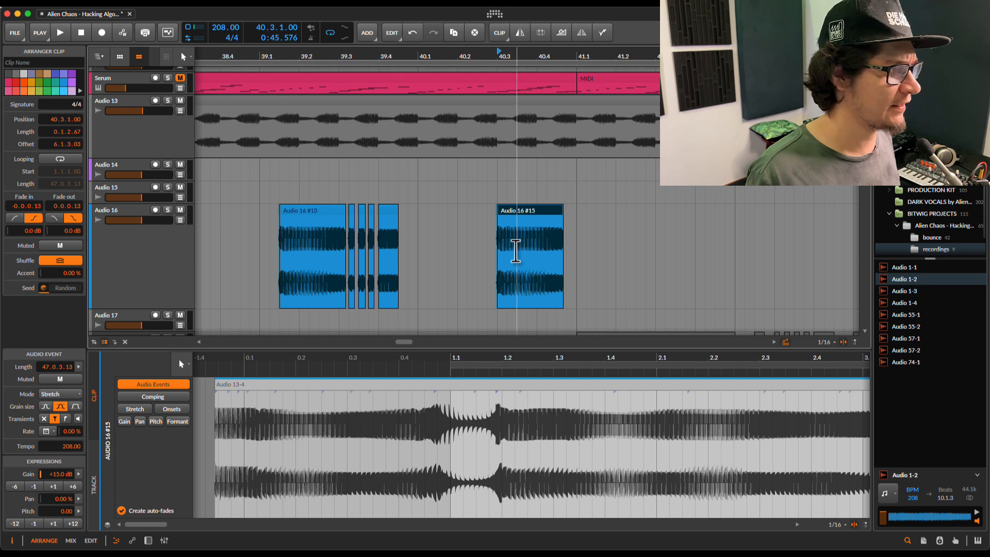
pyautogui.scroll(3, 531, 57)
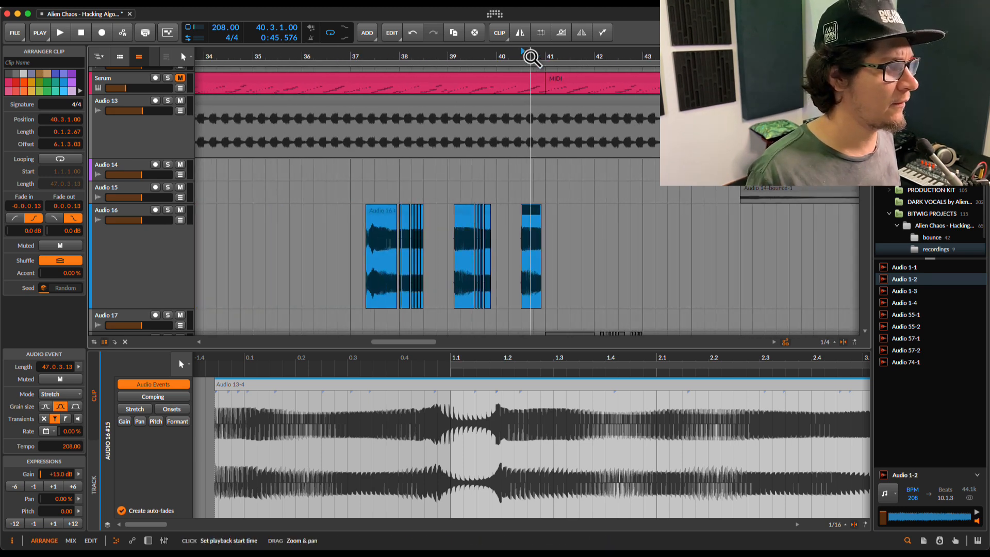
# Cut two short gaps into the pasted Audio 16 clip before 40.4, leaving three slices, and play from 40.3.1.00.
pyautogui.click(514, 249)
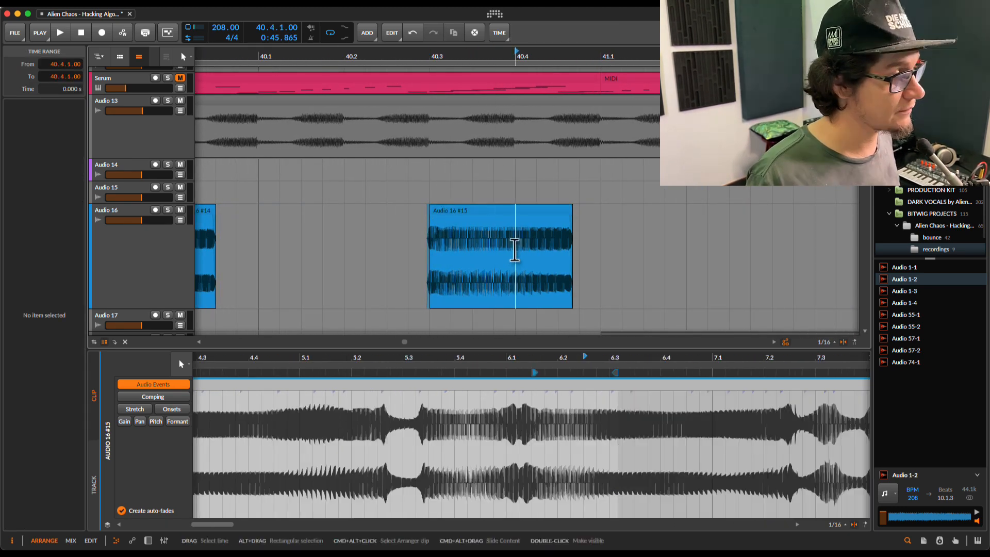
pyautogui.click(508, 250)
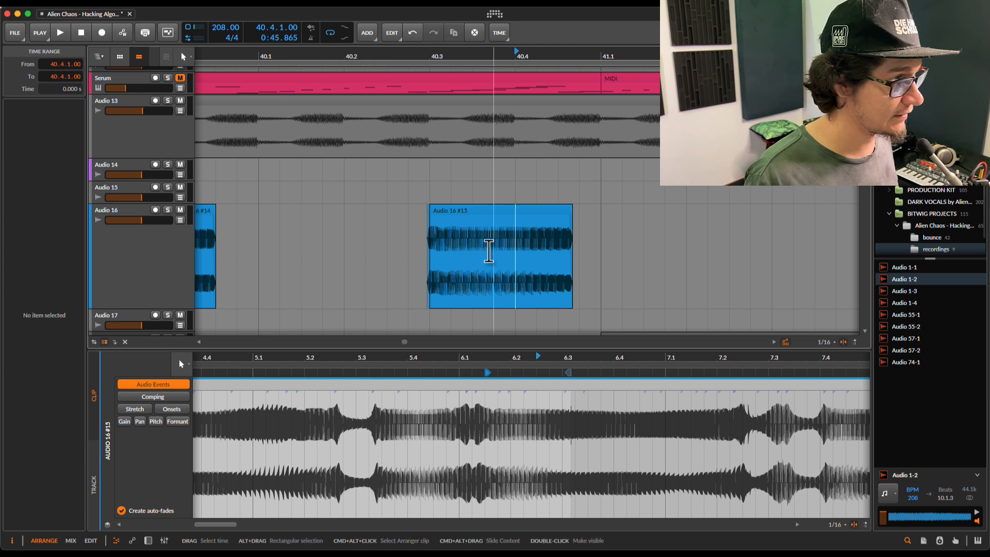
pyautogui.moveTo(516, 247); pyautogui.dragTo(458, 219)
pyautogui.press('Delete')
pyautogui.press('Delete')
pyautogui.click(431, 223)
pyautogui.press('space')
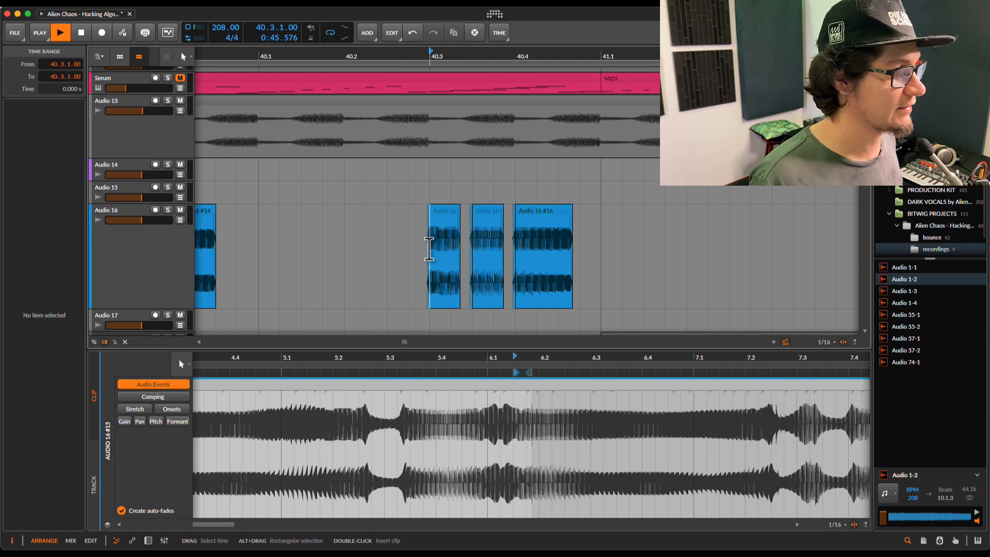
# Extend the last slice on Audio 16 to a length of 0.2.2.00 and audition the chopped slices repeatedly.
pyautogui.moveTo(568, 214); pyautogui.dragTo(731, 192)
pyautogui.press('space')
pyautogui.press('space')
pyautogui.press('space')
pyautogui.press('space')
pyautogui.press('space')
pyautogui.press('space')
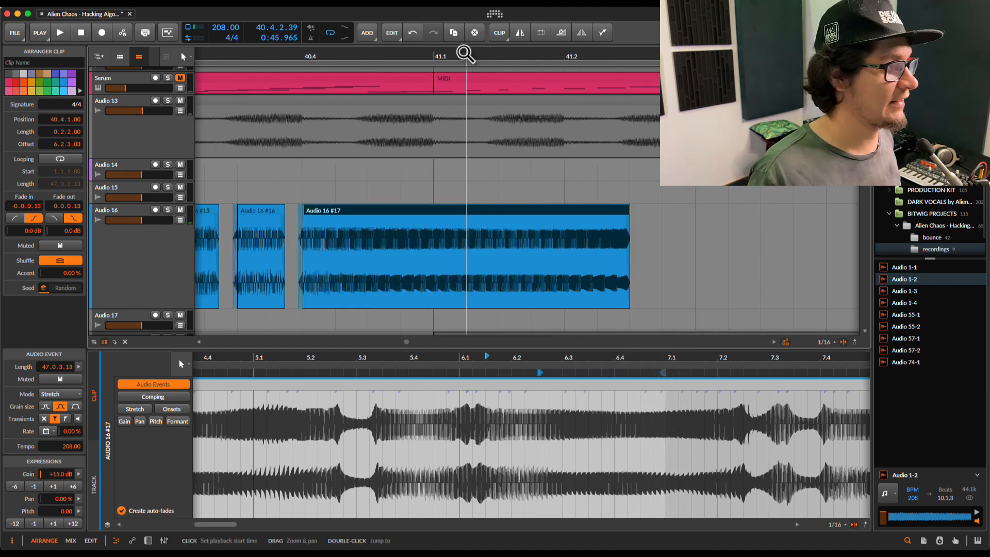
pyautogui.moveTo(466, 56); pyautogui.dragTo(468, 57)
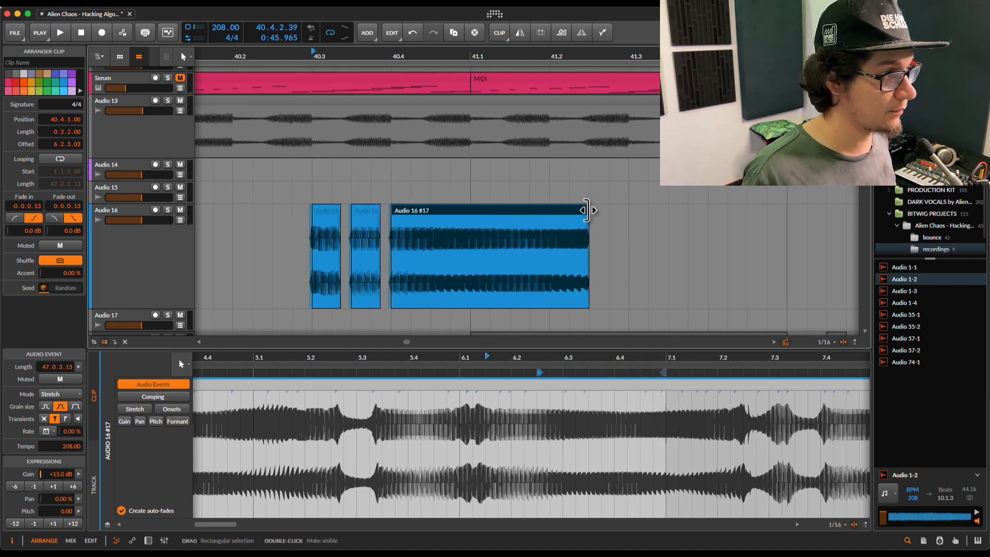
# Shorten the last slice on Audio 16 to a length of 0.0.2.00 and audition the slices from 40.2.4.00.
pyautogui.moveTo(587, 210); pyautogui.dragTo(425, 210)
pyautogui.press('space')
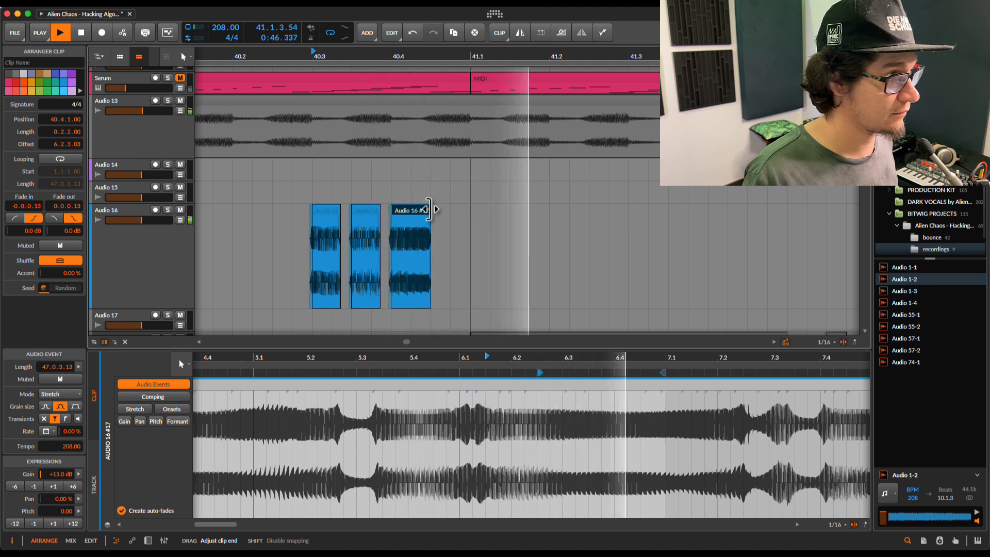
pyautogui.moveTo(428, 209)
pyautogui.mouseDown()
pyautogui.moveTo(418, 209)
pyautogui.moveTo(427, 212)
pyautogui.mouseUp()
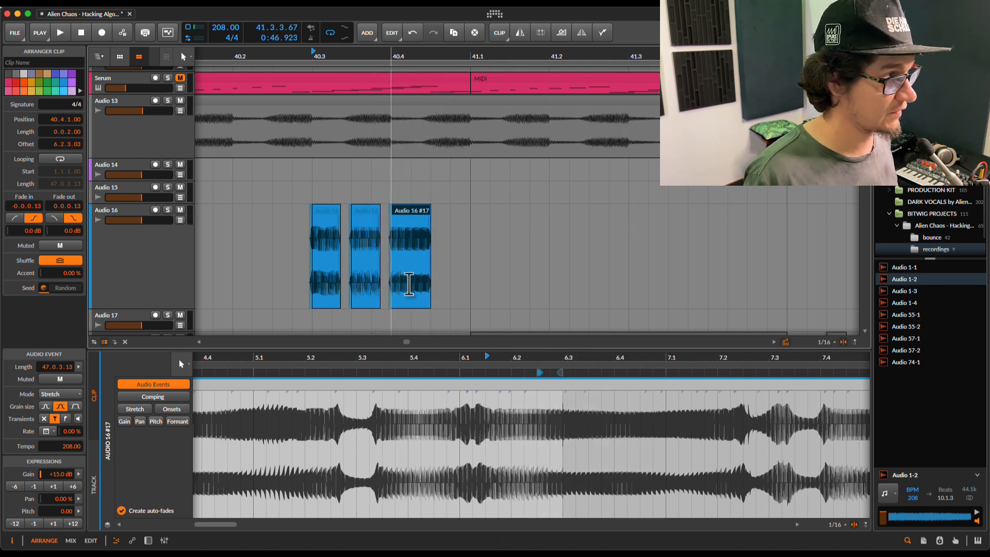
pyautogui.click(299, 264)
pyautogui.press('space')
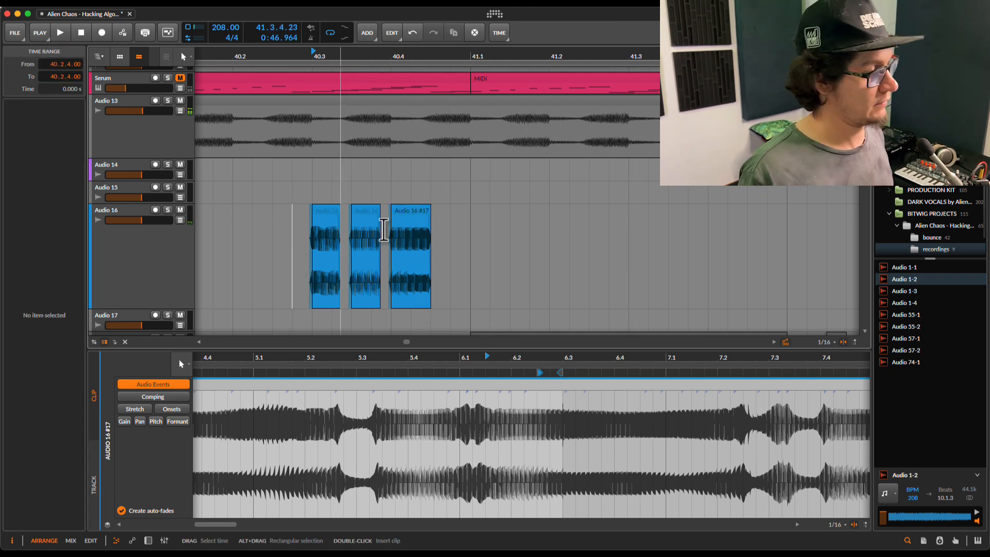
# Extend the last slice on Audio 16 to the start of bar 42.
pyautogui.click(416, 208)
pyautogui.moveTo(427, 211)
pyautogui.mouseDown()
pyautogui.moveTo(612, 210)
pyautogui.moveTo(589, 212)
pyautogui.mouseUp()
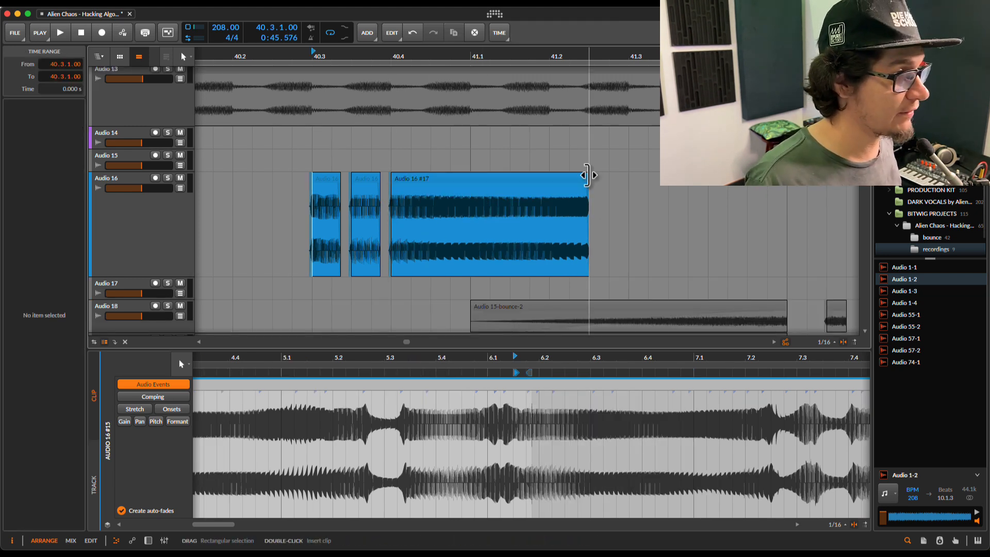
pyautogui.moveTo(588, 175); pyautogui.dragTo(787, 206)
# Split the extended Audio 16 slice at 41.1.1.00 and 41.3.1.00 using a time selection.
pyautogui.moveTo(468, 219); pyautogui.dragTo(624, 216)
pyautogui.doubleClick(615, 224)
pyautogui.click(477, 246)
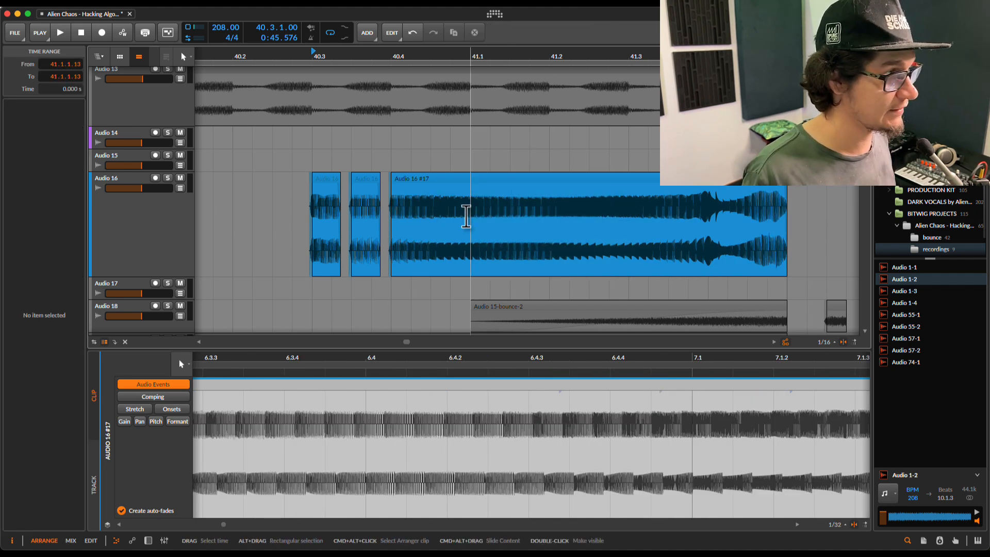
pyautogui.moveTo(470, 214); pyautogui.dragTo(624, 203)
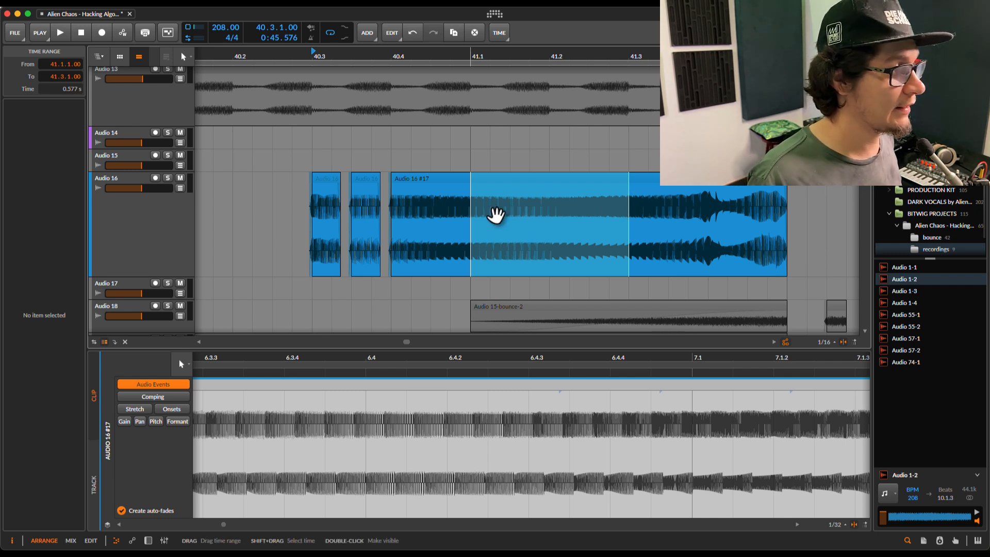
pyautogui.press('super+e')
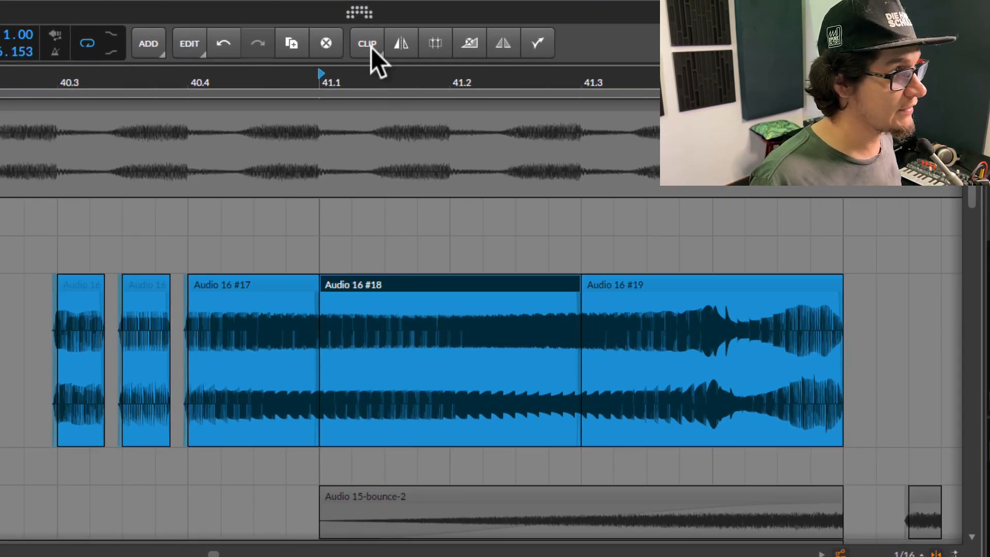
# Reset the fades of the Audio 16 slice between 41.1 and 41.3 and inspect the fades on the first slices.
pyautogui.click(370, 46)
pyautogui.click(369, 48)
pyautogui.click(370, 48)
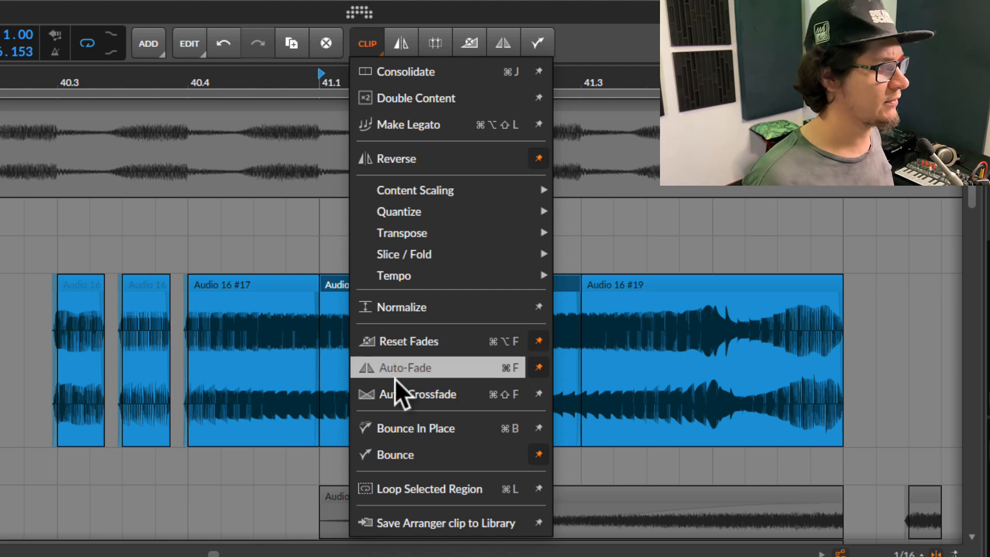
pyautogui.click(429, 349)
pyautogui.scroll(6, 40, 294)
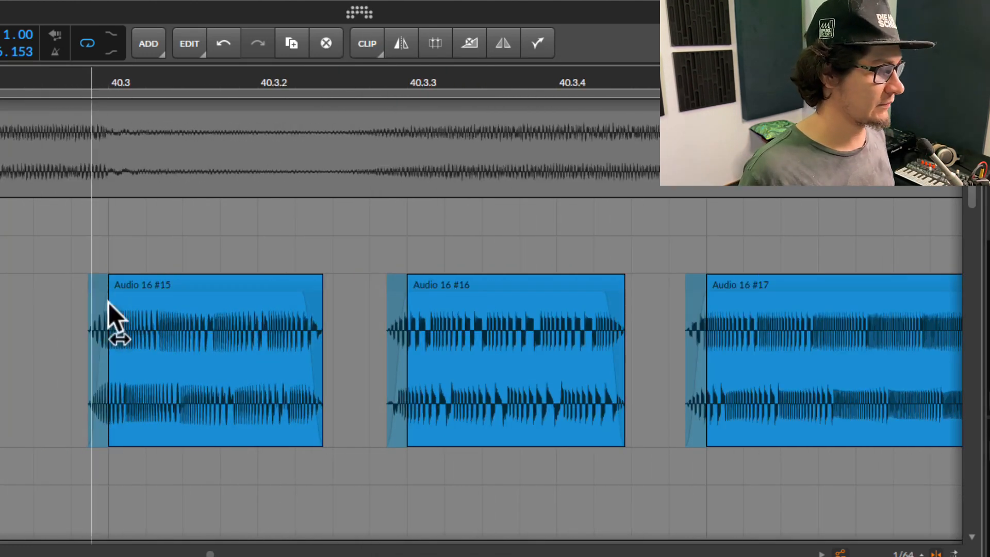
pyautogui.scroll(4, 87, 307)
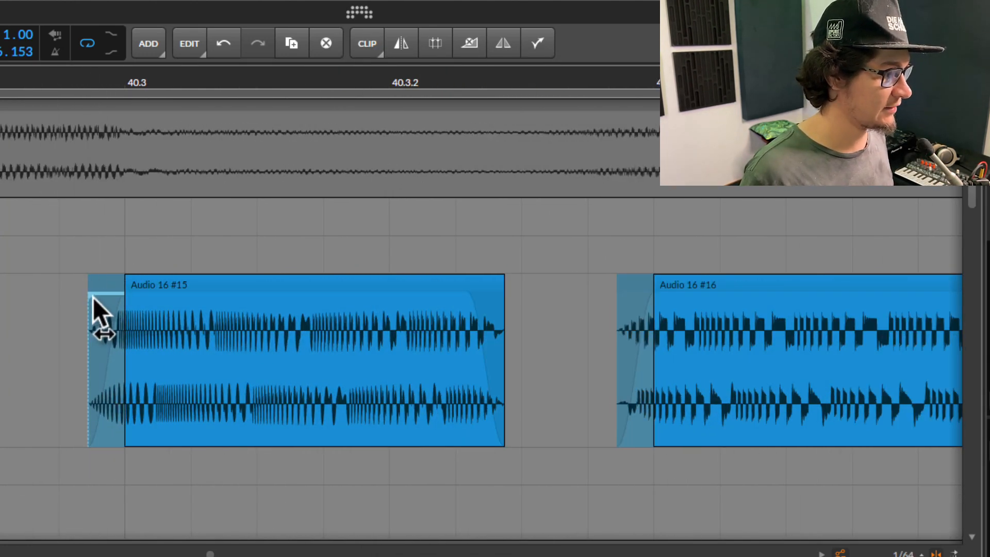
pyautogui.scroll(-6, 93, 304)
# Apply Auto-Fade to all five Audio 16 slices from 40.3 to the start of bar 42.
pyautogui.click(95, 291)
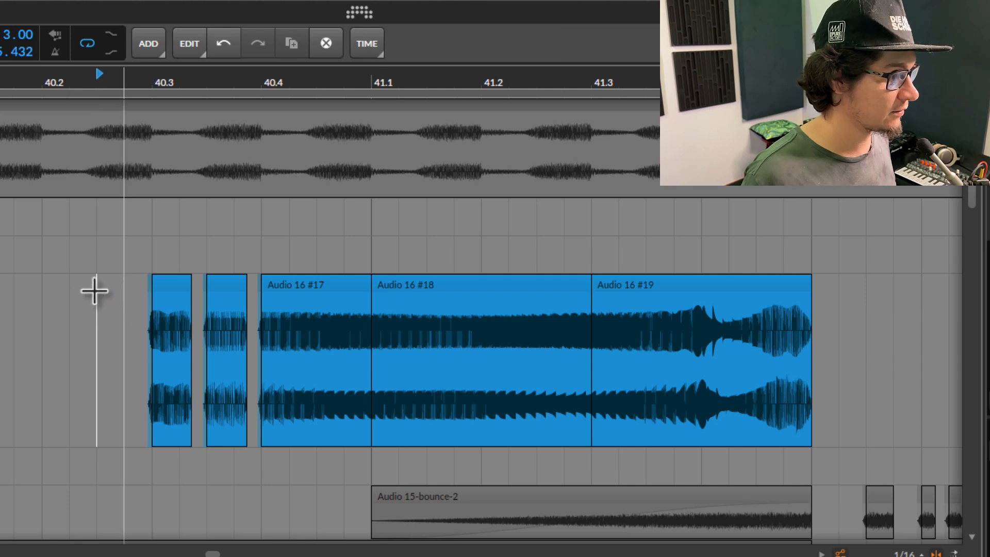
pyautogui.moveTo(95, 291); pyautogui.dragTo(840, 277)
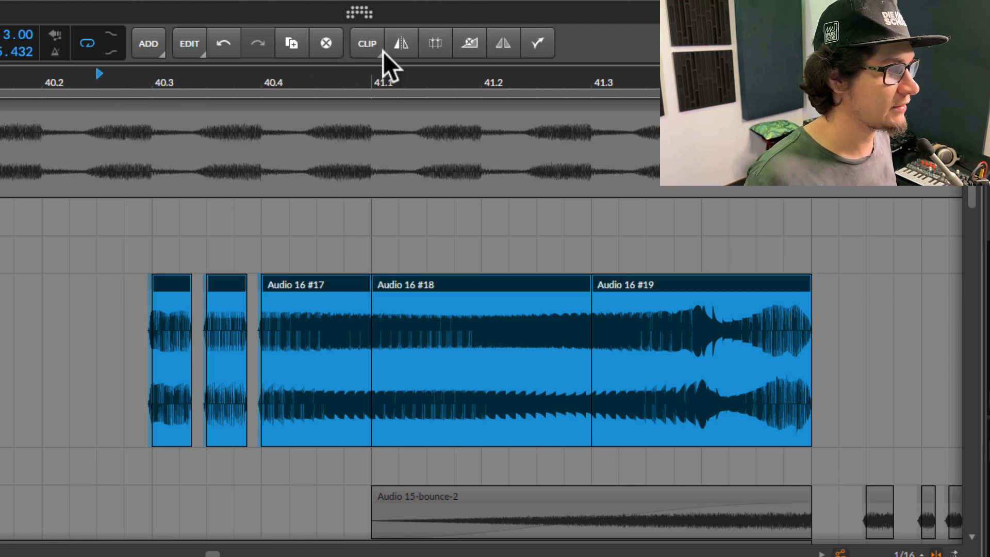
pyautogui.click(367, 43)
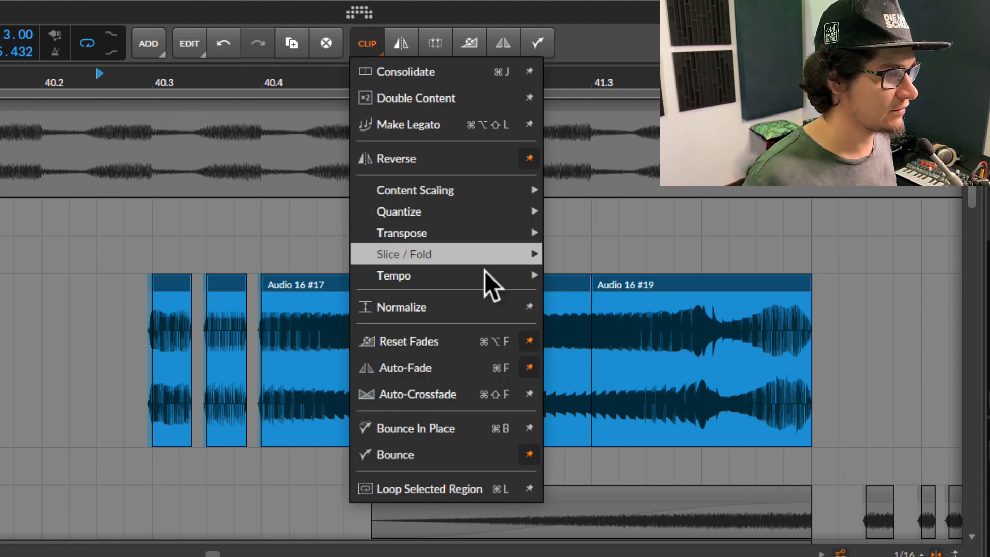
pyautogui.click(447, 367)
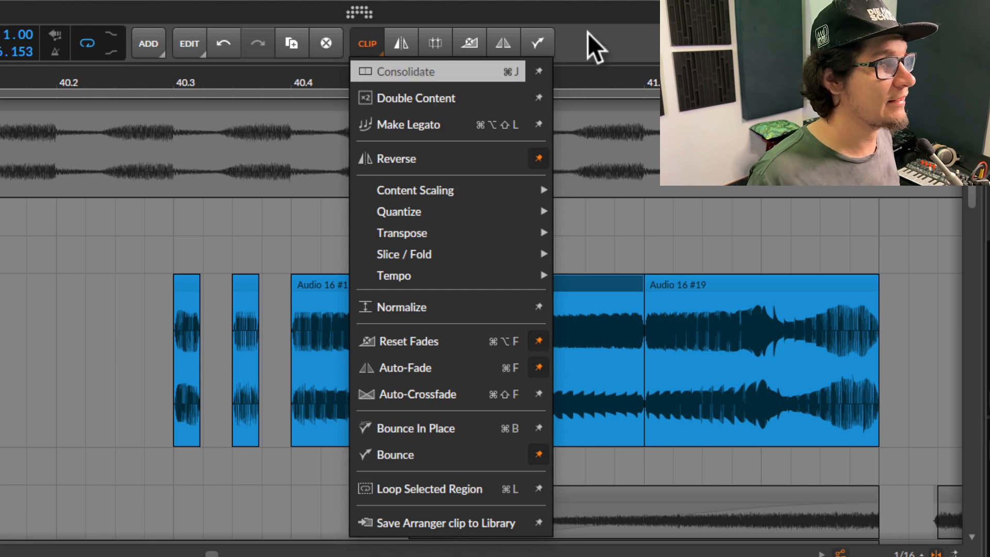
pyautogui.click(588, 33)
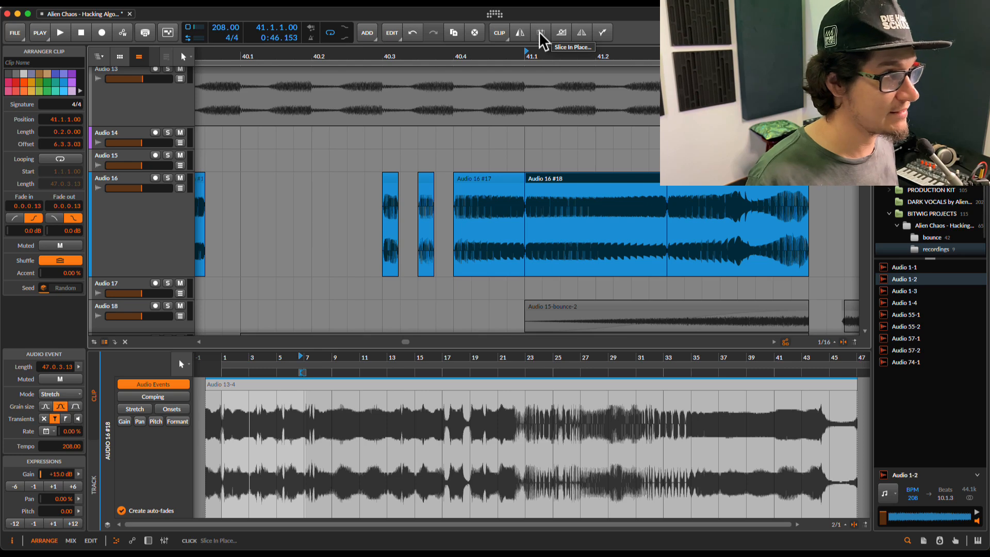
# Slice the Audio 16 clip at 41.1.1.00 in place on a straight 1/16 beat grid and shorten the slices to leave gaps.
pyautogui.click(539, 31)
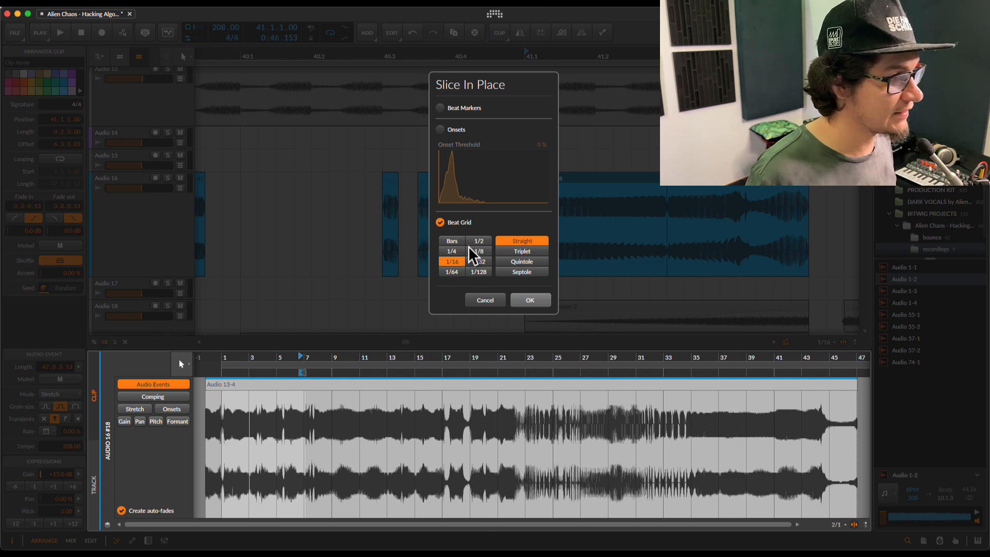
pyautogui.click(533, 301)
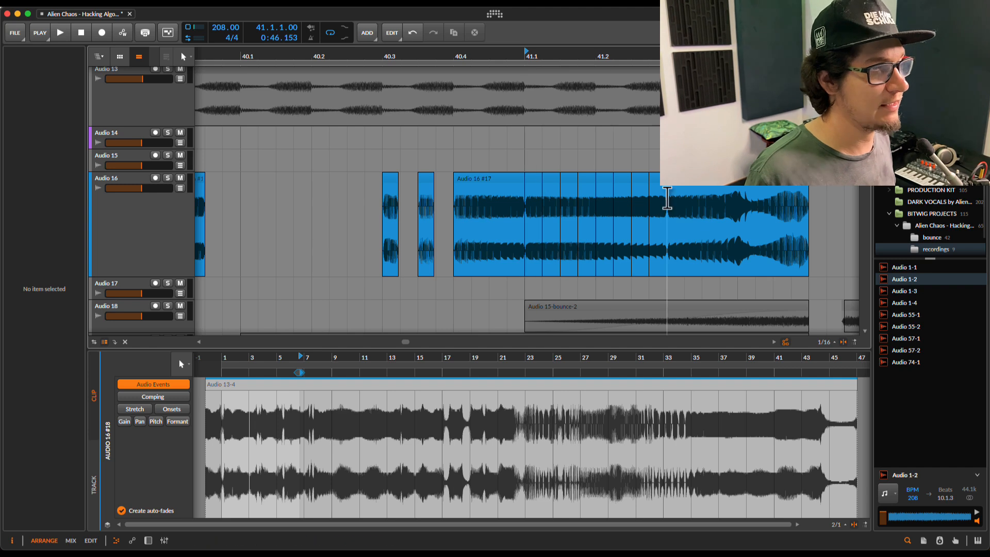
pyautogui.moveTo(532, 152); pyautogui.dragTo(650, 179)
# Play the chopped Audio 16 section from 40.2.3.00.
pyautogui.click(347, 252)
pyautogui.press('space')
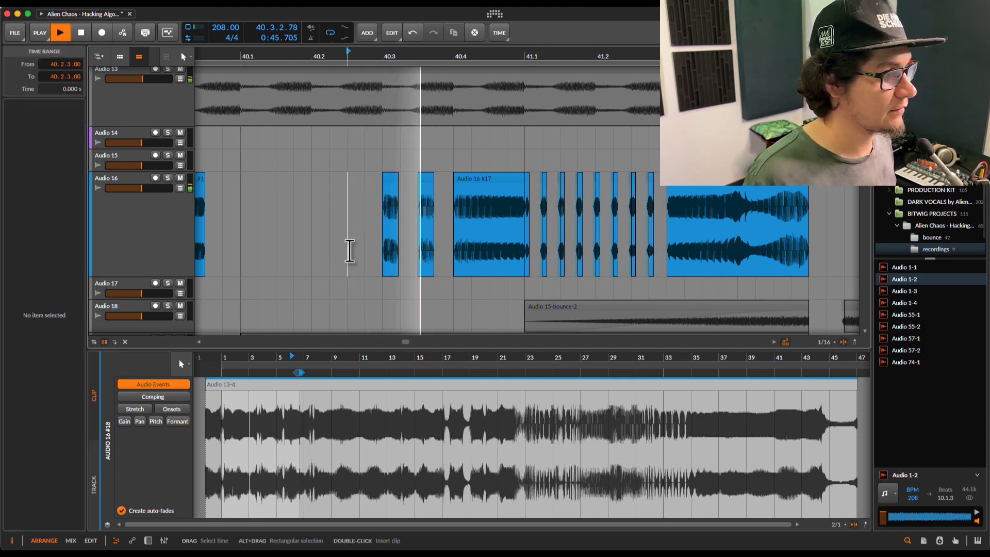
pyautogui.press('space')
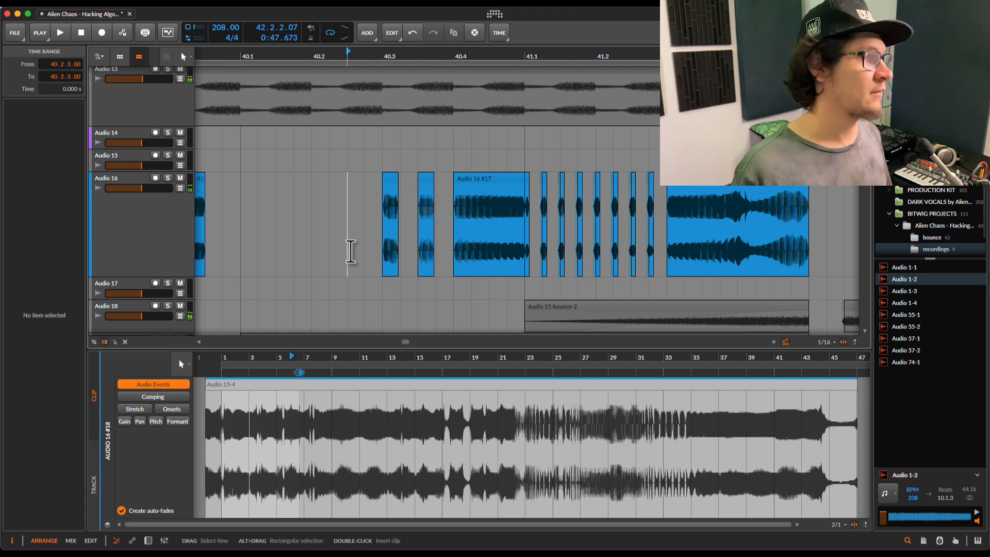
# Delete all Audio 16 slices in the time range from 40.2.3.00 to 42.1.2.00.
pyautogui.scroll(-1, 545, 319)
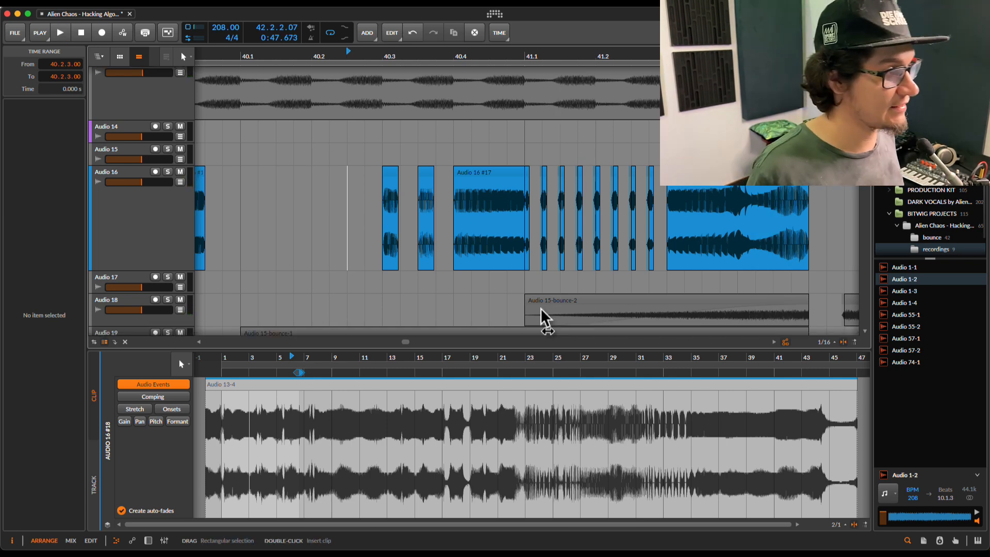
pyautogui.scroll(-3, 534, 261)
pyautogui.moveTo(384, 201); pyautogui.dragTo(767, 222)
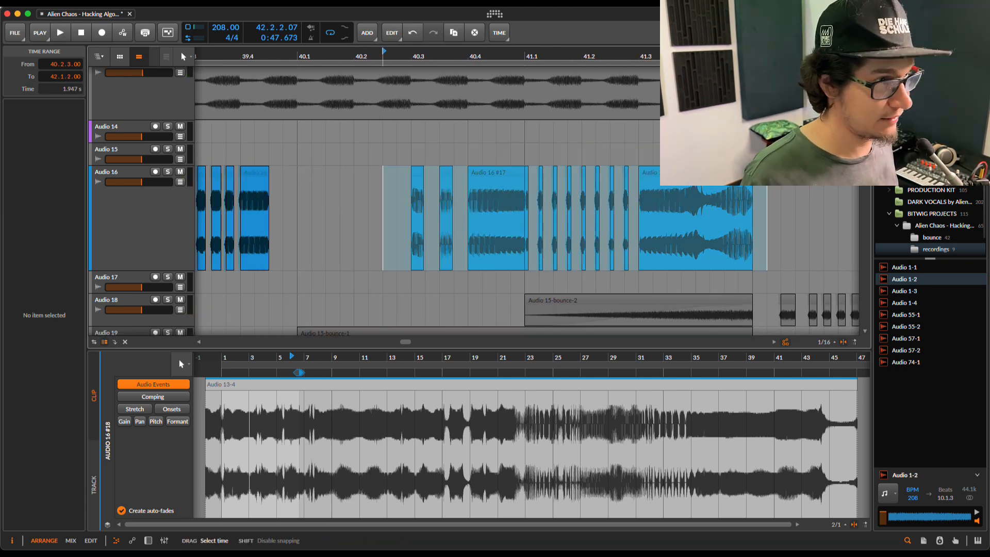
pyautogui.press('Delete')
pyautogui.scroll(-3, 641, 201)
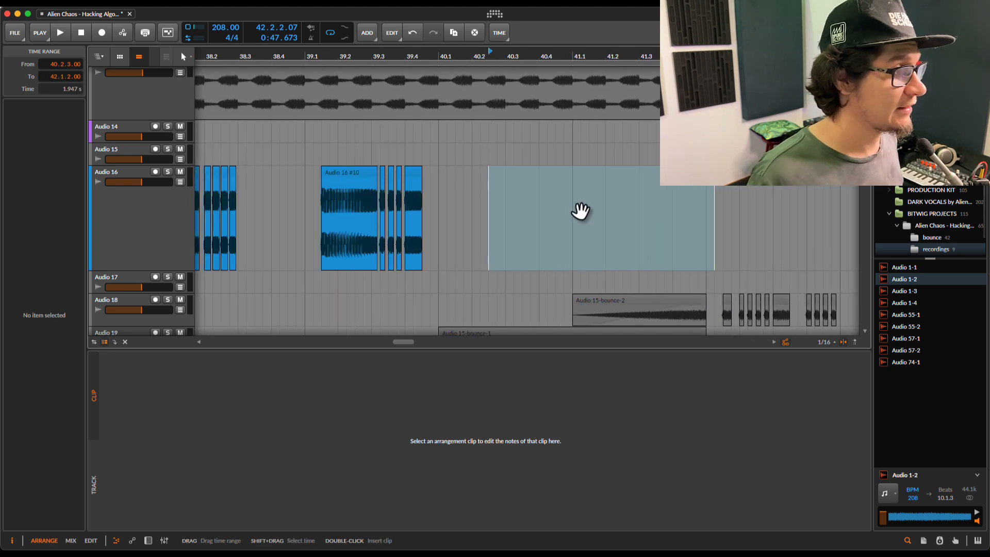
pyautogui.click(577, 212)
# Examine the existing chopped clips on Audio 16 and Audio 18 between bars 37 and 43.
pyautogui.scroll(-3, 495, 215)
pyautogui.scroll(-3, 495, 215)
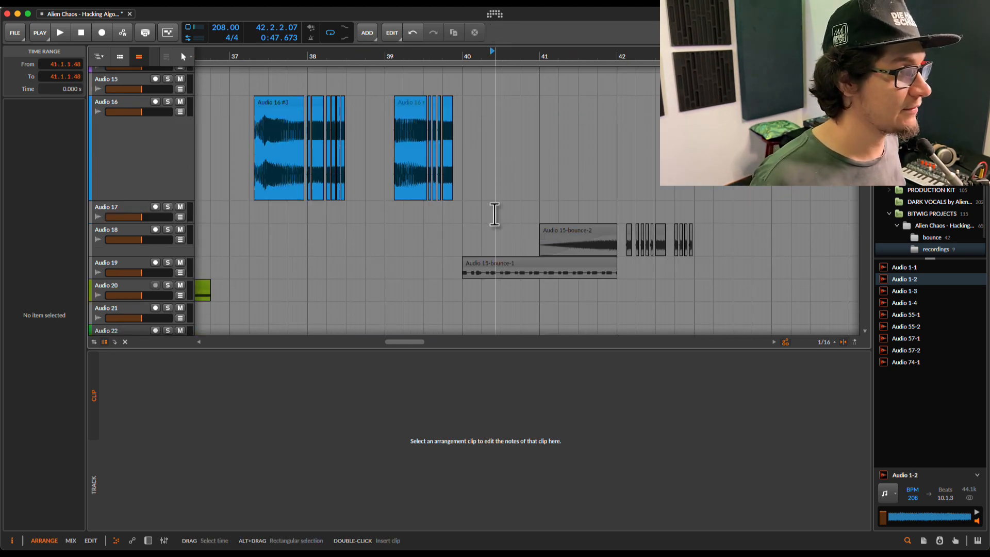
pyautogui.scroll(1, 495, 214)
pyautogui.scroll(-1, 495, 214)
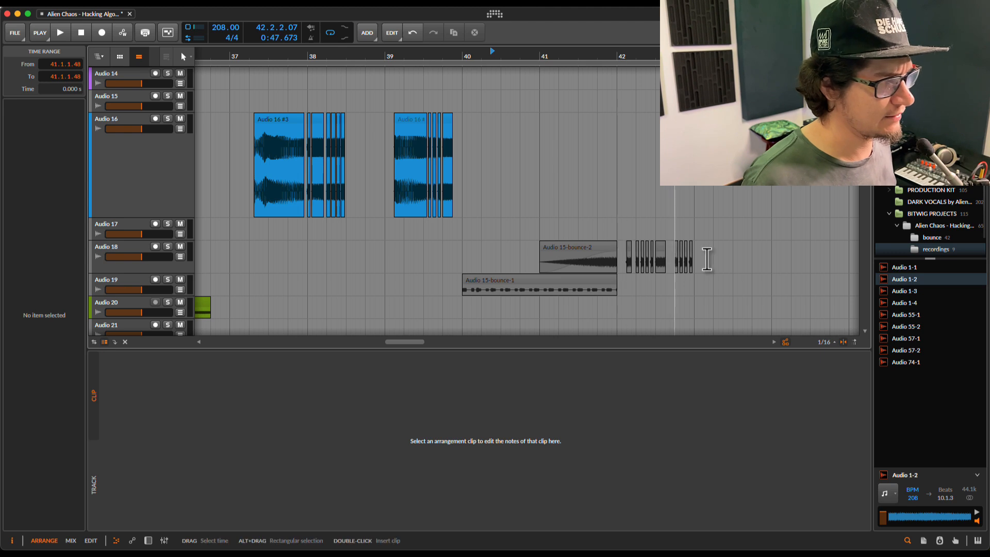
pyautogui.scroll(-8, 586, 272)
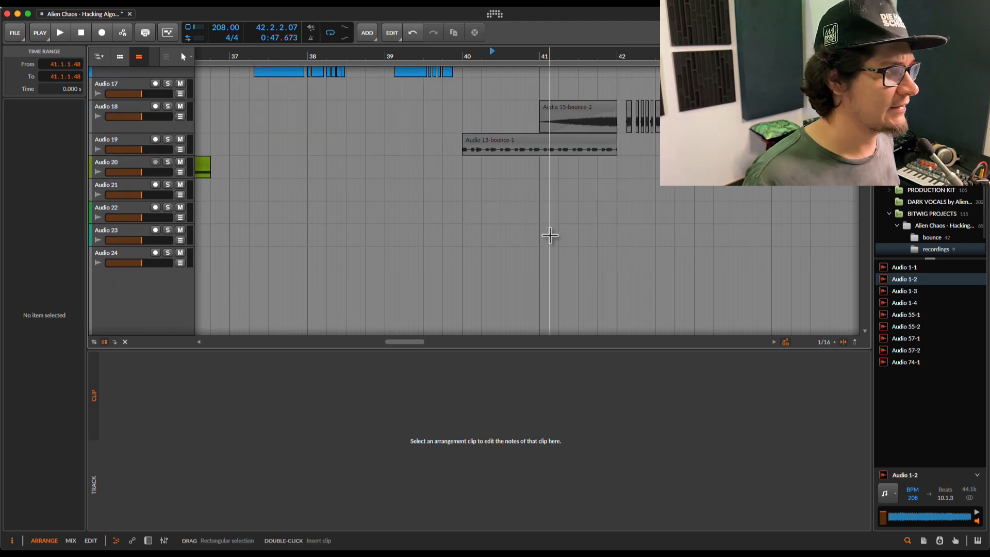
pyautogui.scroll(8, 488, 72)
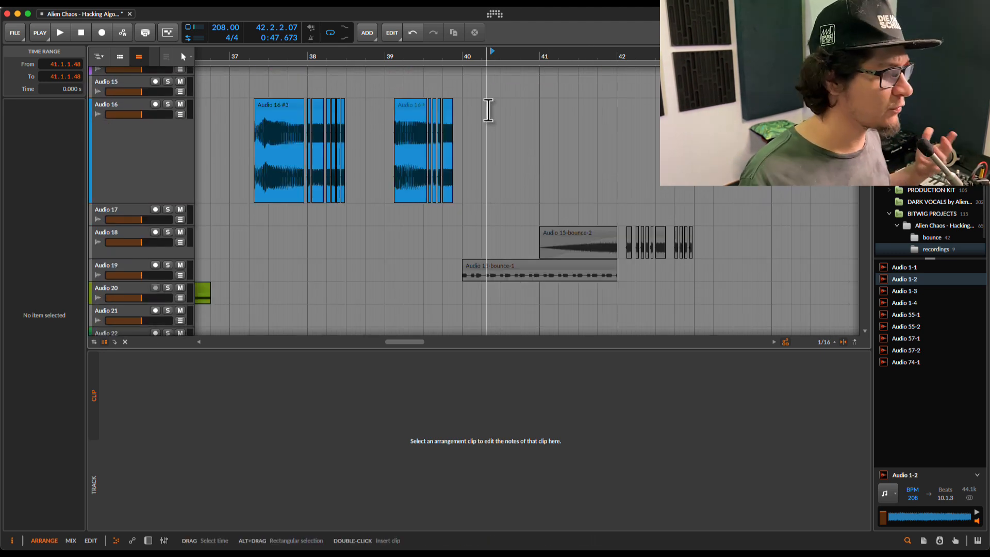
# Look through the whole arrangement and examine the chopped Impact Classic clips on Audio 42 around bars 34 to 37.
pyautogui.moveTo(528, 59); pyautogui.dragTo(531, 67)
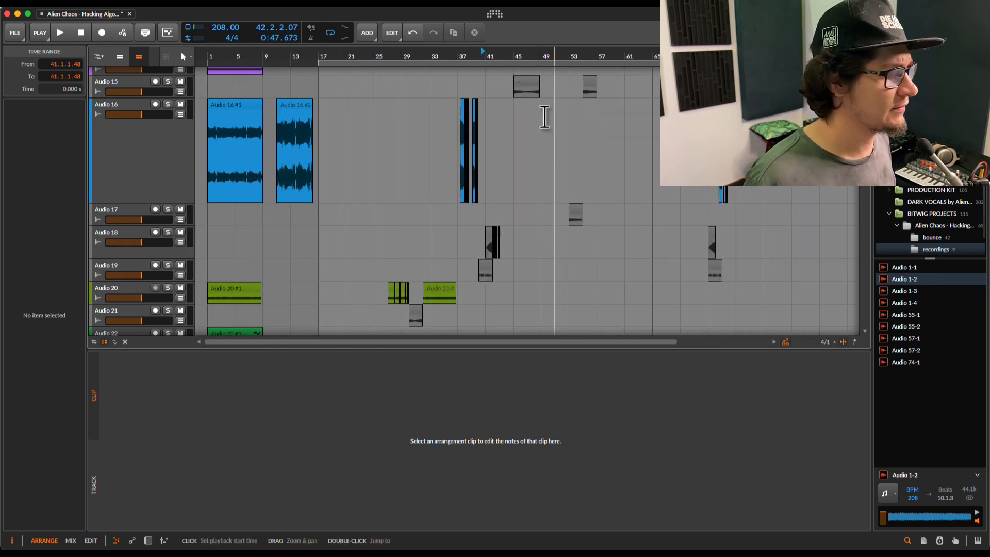
pyautogui.scroll(-10, 537, 134)
pyautogui.scroll(-5, 537, 134)
pyautogui.scroll(-10, 517, 205)
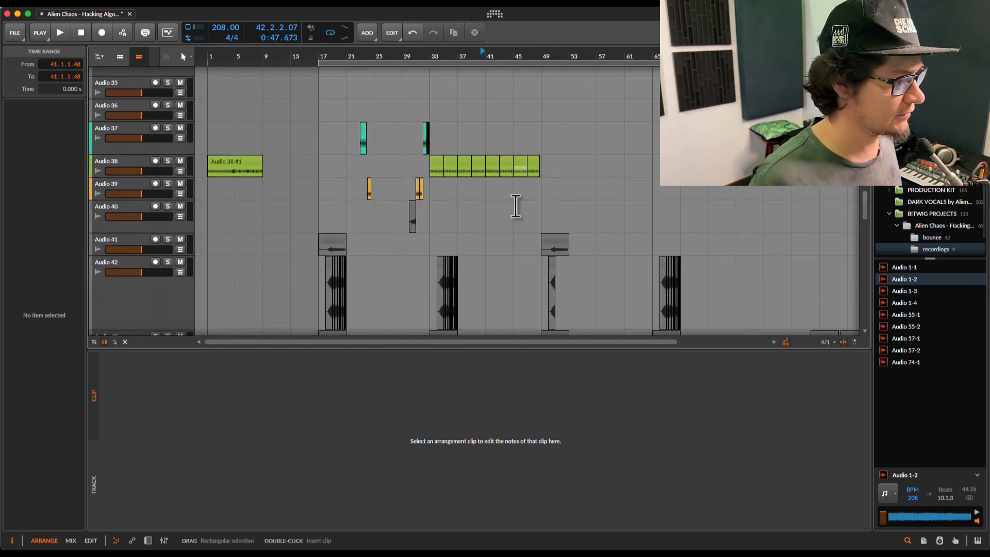
pyautogui.scroll(10, 515, 207)
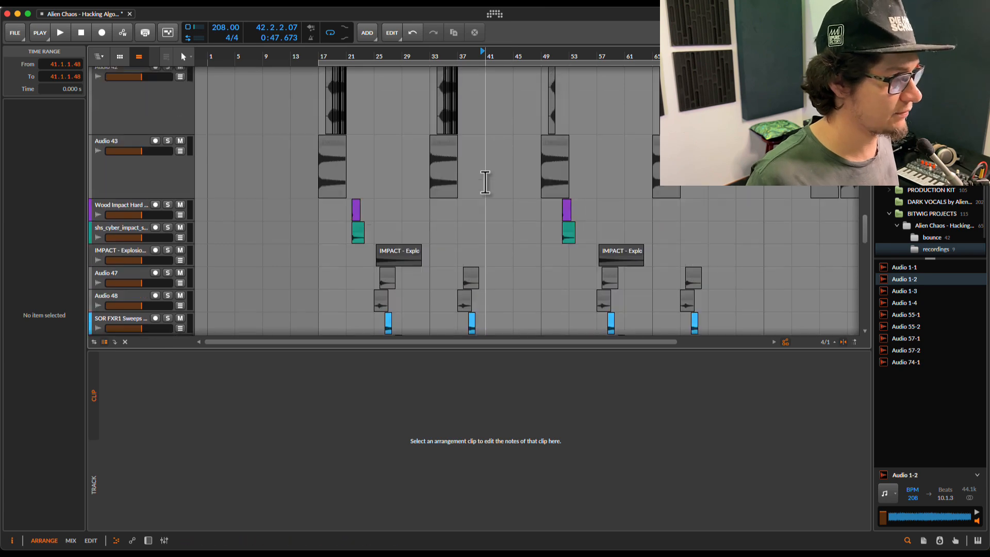
pyautogui.scroll(3, 465, 247)
pyautogui.scroll(6, 447, 265)
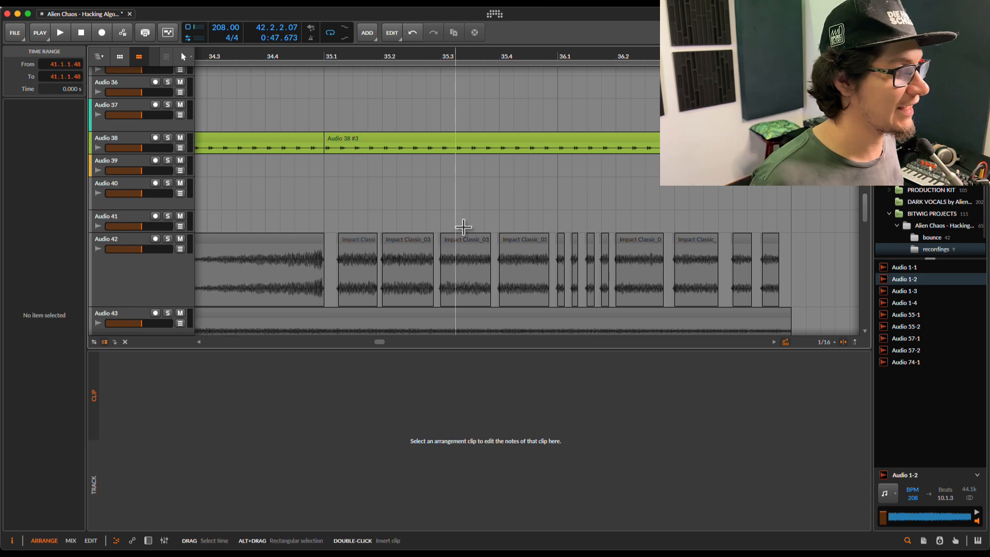
pyautogui.scroll(-5, 463, 227)
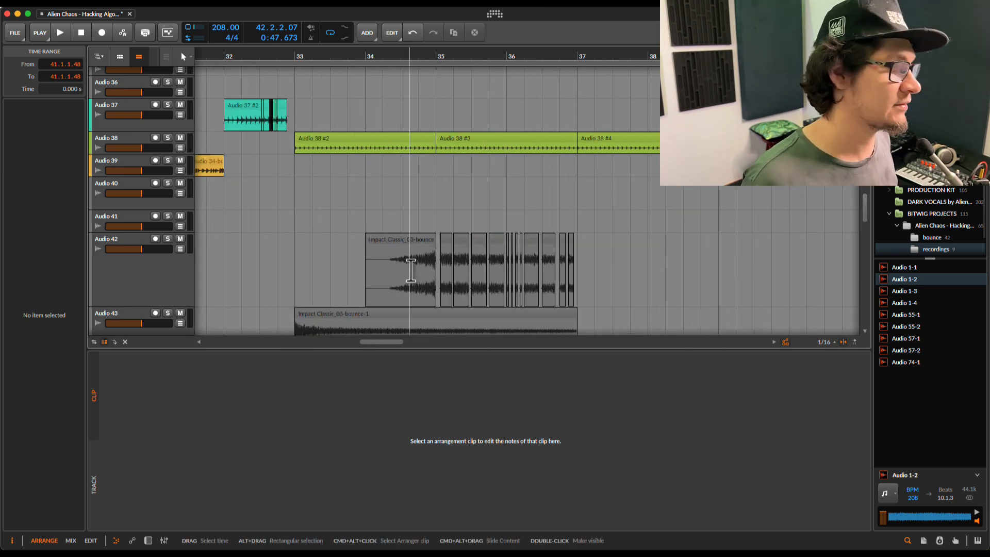
# Copy the Audio 16 slice at 39.4.1.00 onto a new audio track directly below at 40.1.1.00 and play it soloed.
pyautogui.scroll(-5, 464, 221)
pyautogui.scroll(10, 496, 181)
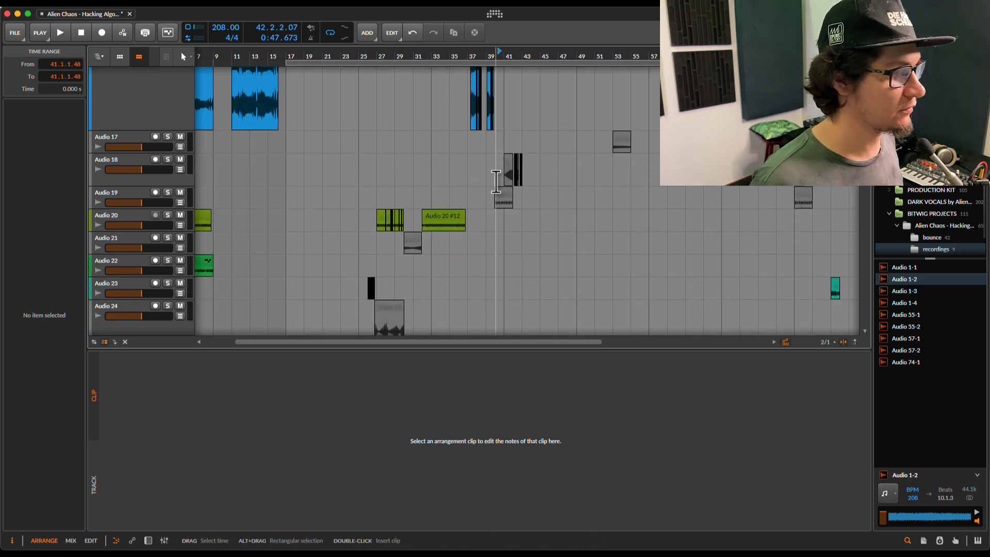
pyautogui.scroll(-5, 496, 182)
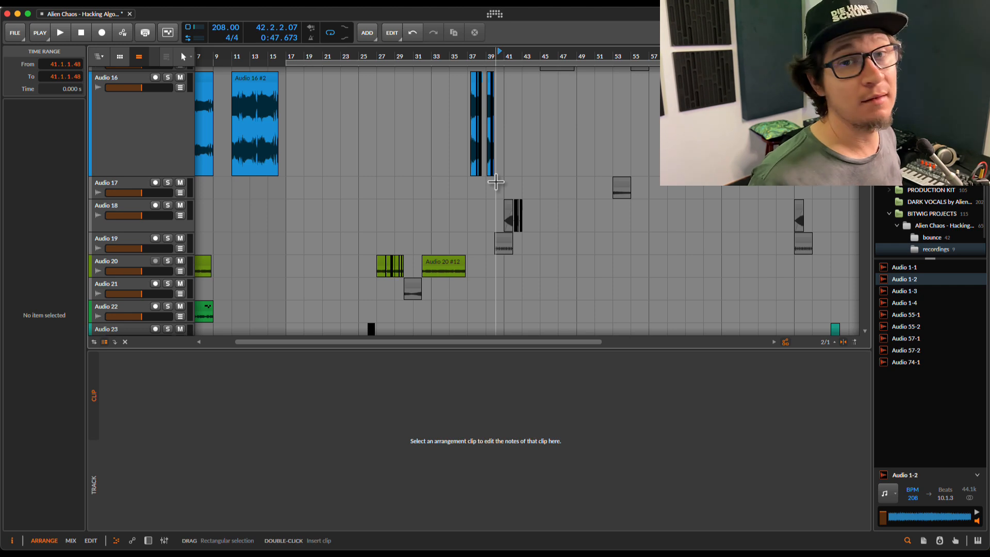
pyautogui.scroll(3, 494, 183)
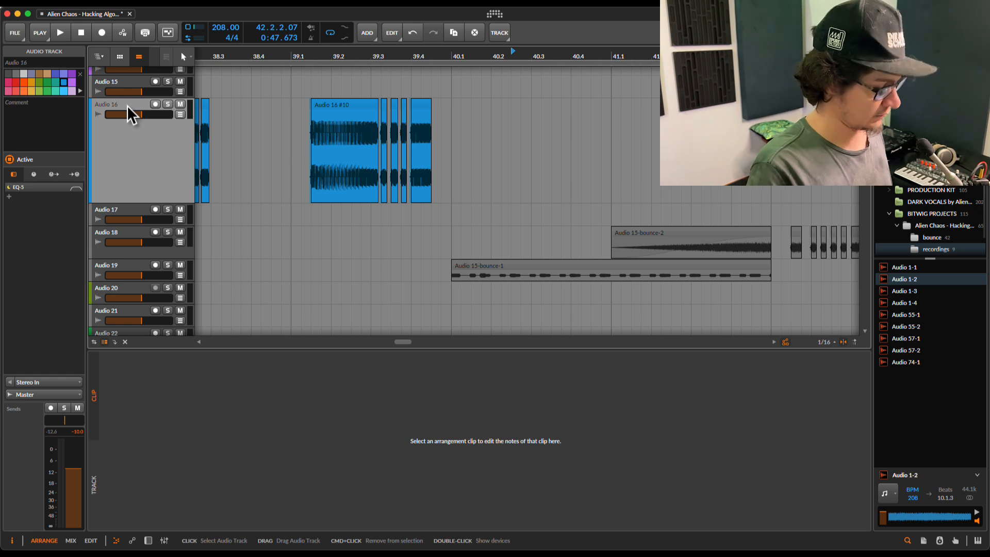
pyautogui.click(426, 114)
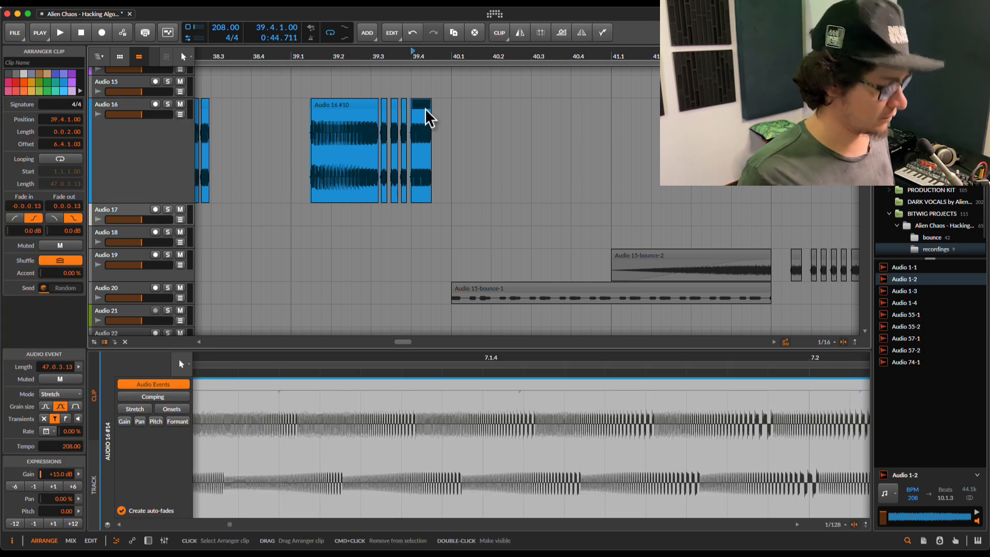
pyautogui.click(453, 210)
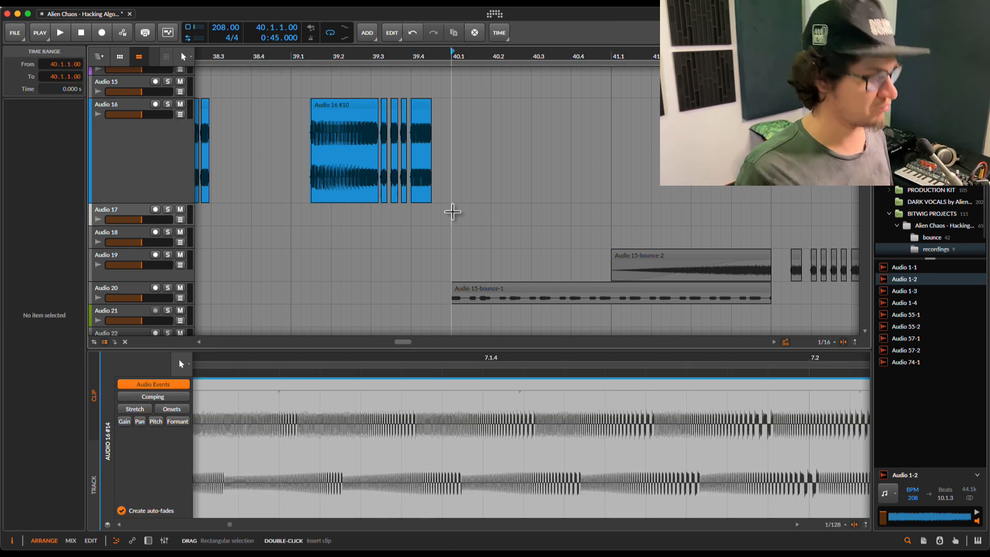
pyautogui.press('super+v')
pyautogui.click(167, 209)
pyautogui.press('space')
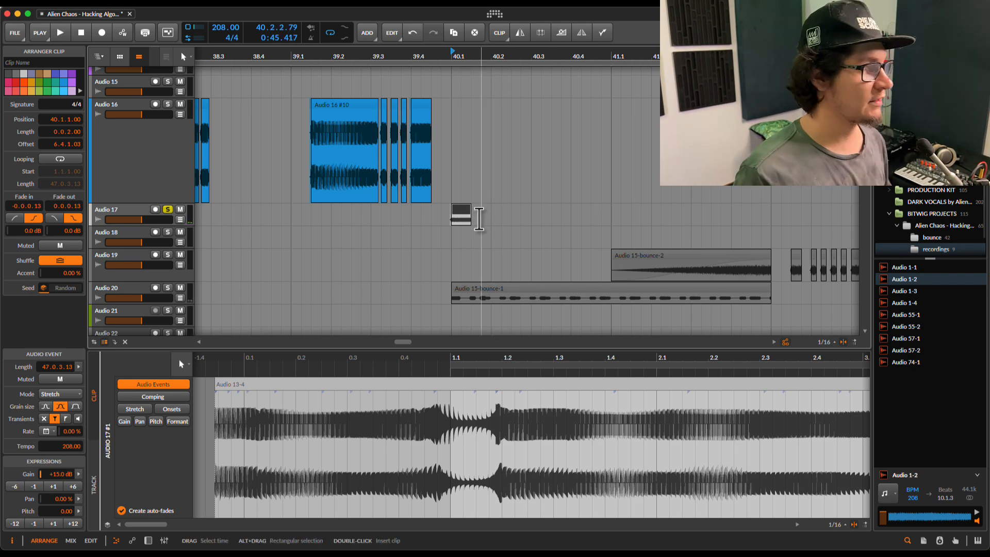
# Add the H-Delay Stereo effect to the device chain of Audio 17.
pyautogui.doubleClick(121, 214)
pyautogui.click(125, 468)
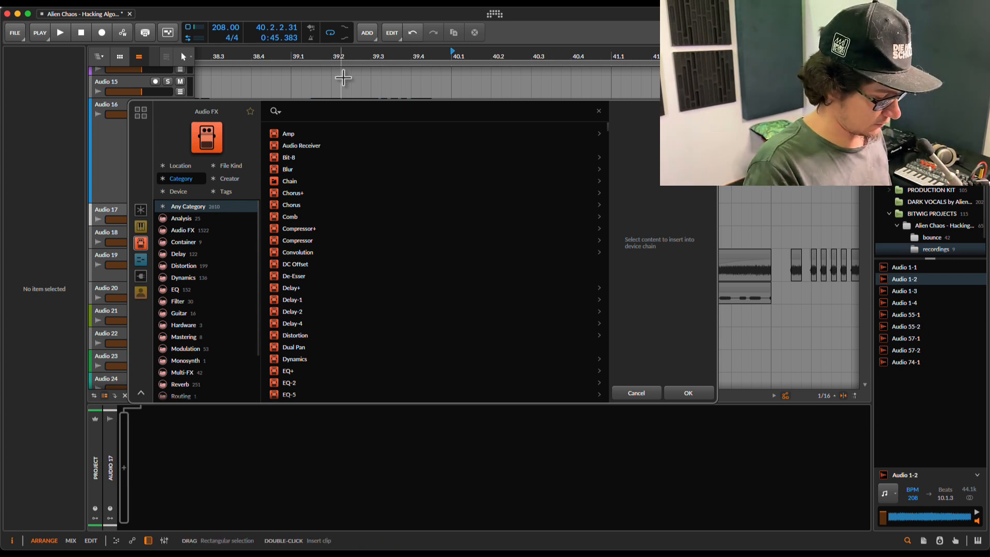
pyautogui.write('h delay')
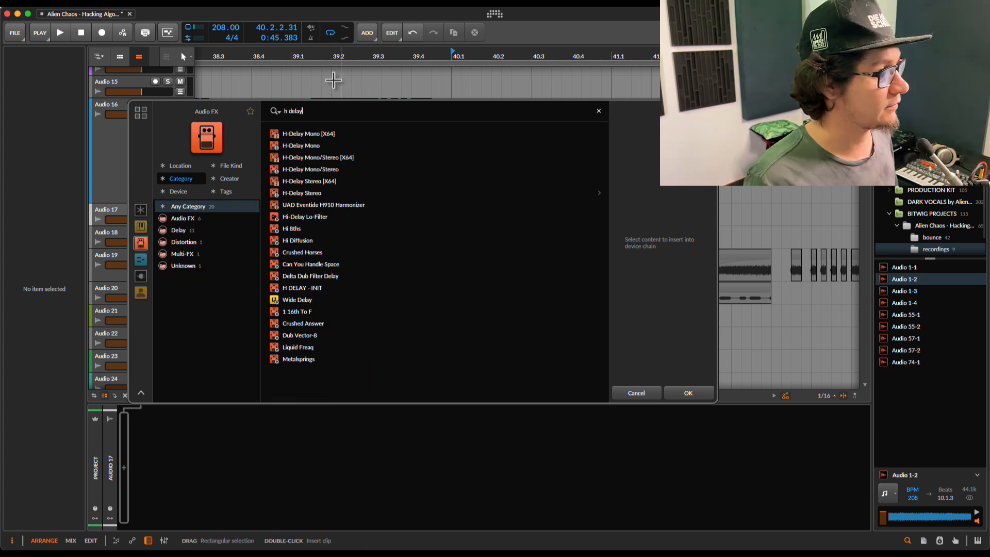
pyautogui.click(304, 193)
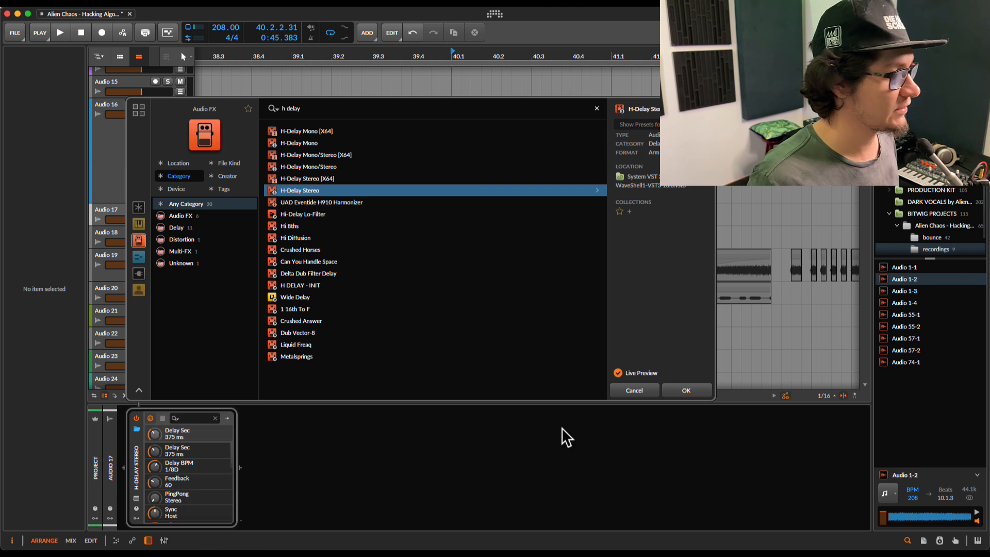
pyautogui.click(677, 392)
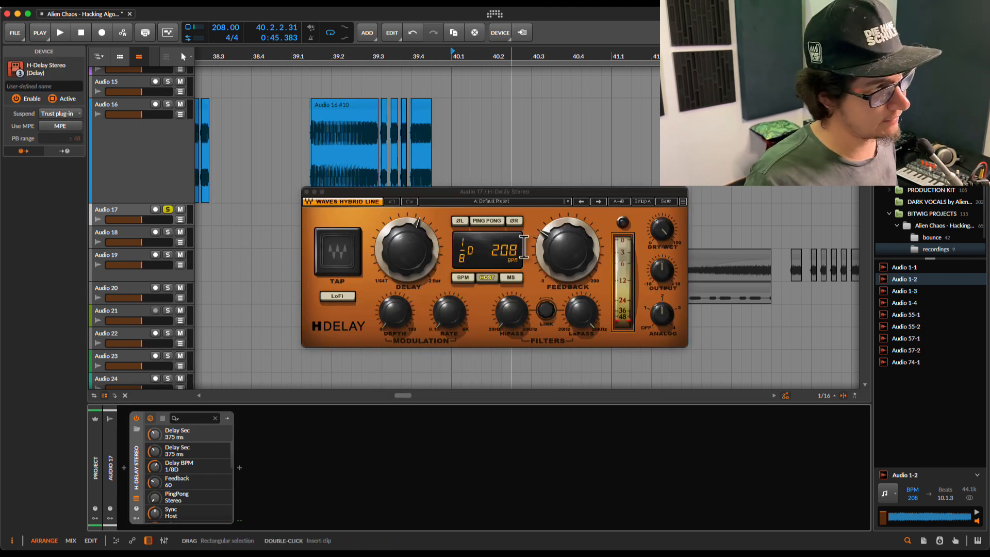
# Set H-Delay's Analog to off, LoFi on and Feedback to 104, audition the delayed slice, and close the plug-in window.
pyautogui.click(662, 230)
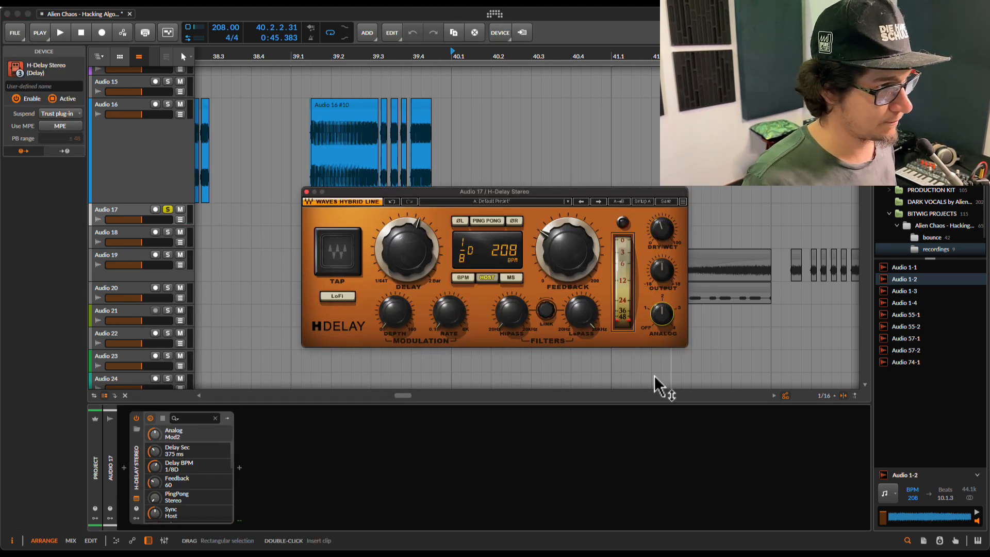
pyautogui.moveTo(654, 376); pyautogui.dragTo(654, 405)
pyautogui.click(338, 297)
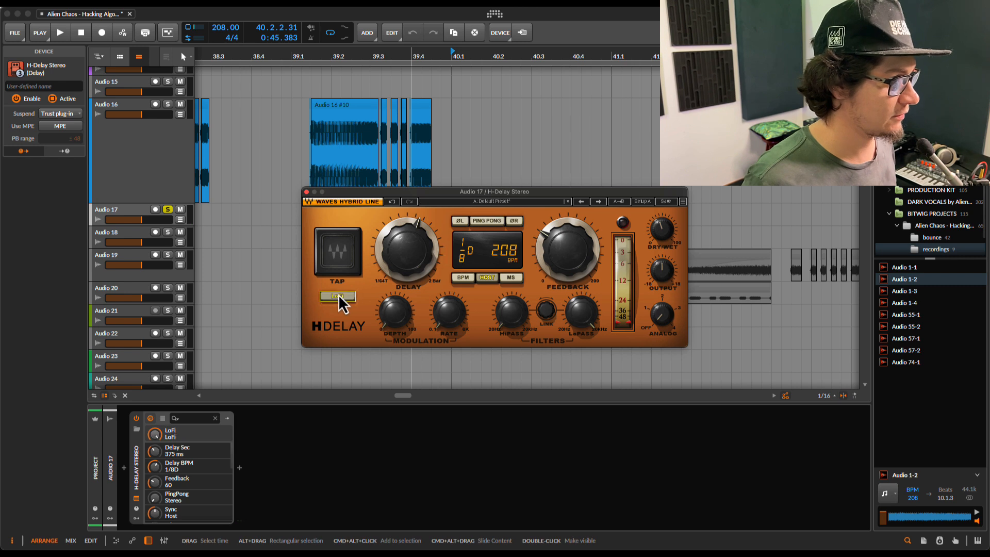
pyautogui.moveTo(565, 268); pyautogui.dragTo(579, 203)
pyautogui.press('space')
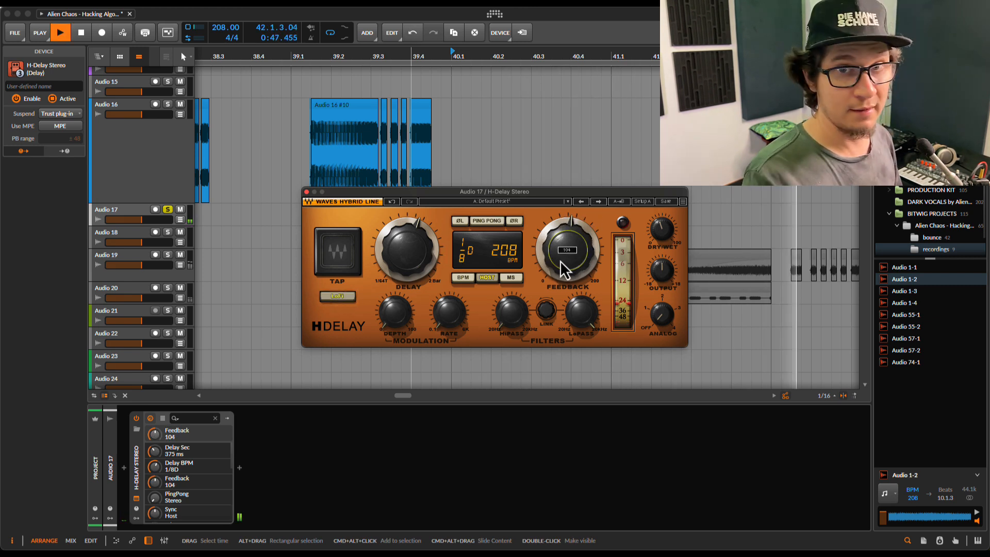
pyautogui.press('space')
pyautogui.click(307, 191)
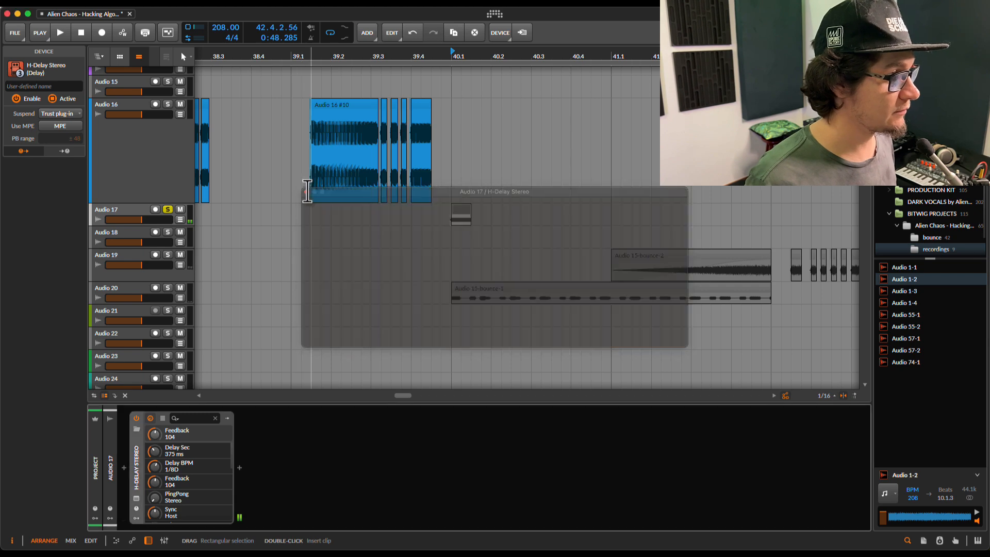
# Enlarge the Audio 17 track's height and set the H-Delay Feedback to 116.
pyautogui.scroll(2, 511, 194)
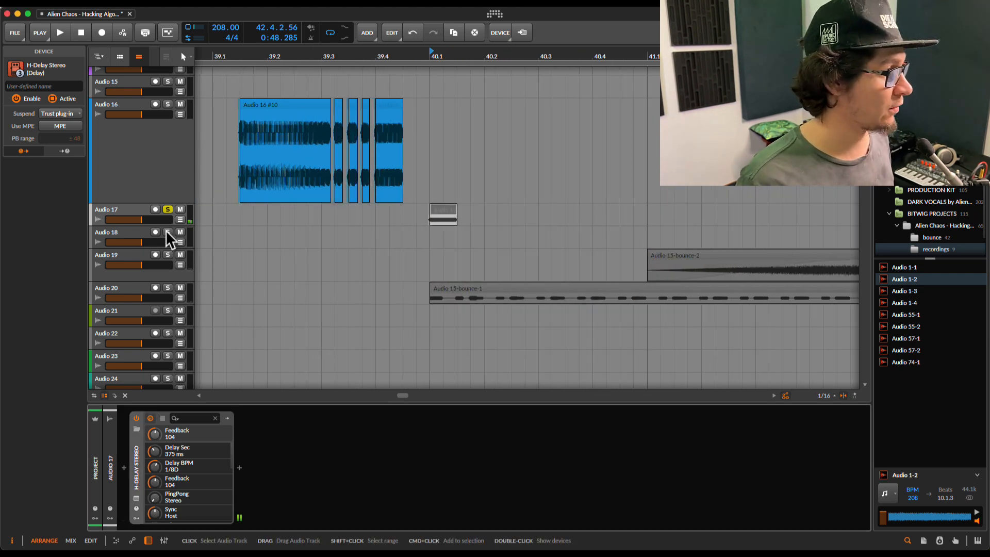
pyautogui.moveTo(170, 227); pyautogui.dragTo(177, 329)
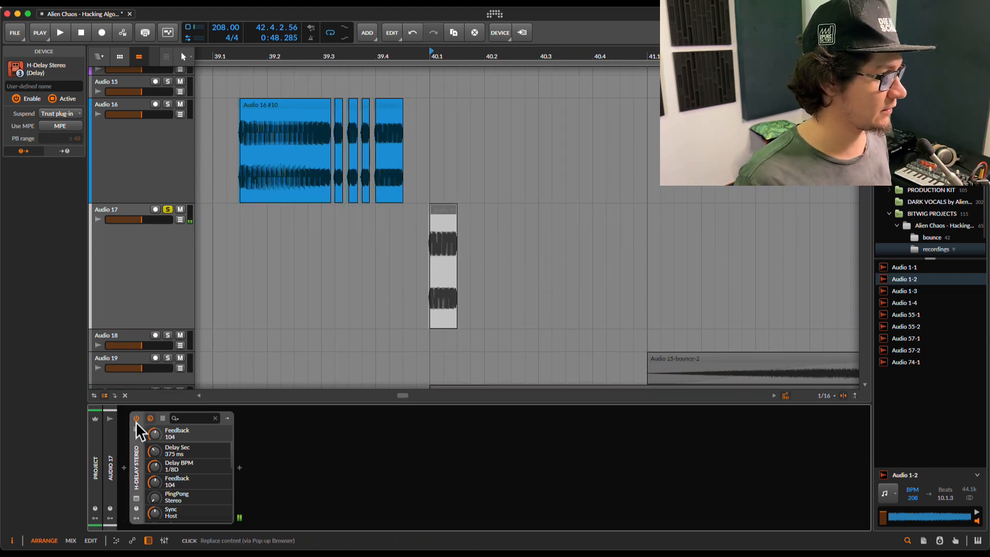
pyautogui.scroll(-3, 519, 228)
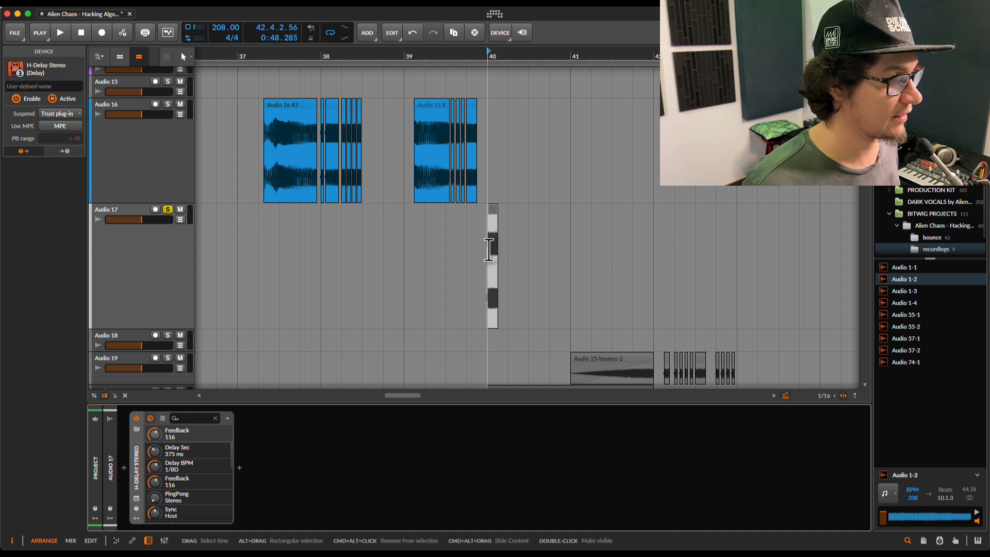
# Bounce Audio 17 from 40.1.1.00 to 42.1.1.00 to a new track, using the Pre-Fader source at 24-bit with dither.
pyautogui.moveTo(500, 240); pyautogui.dragTo(651, 237)
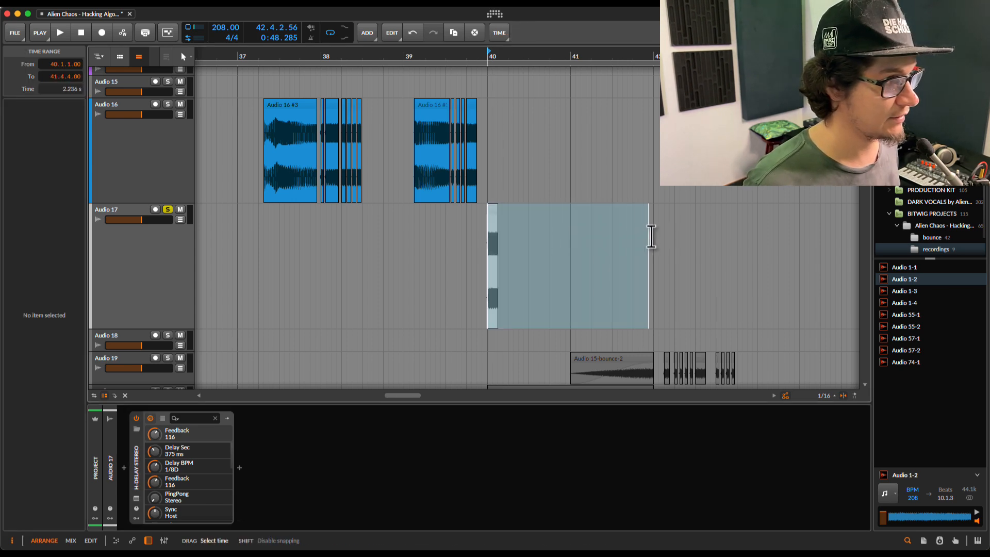
pyautogui.rightClick(555, 237)
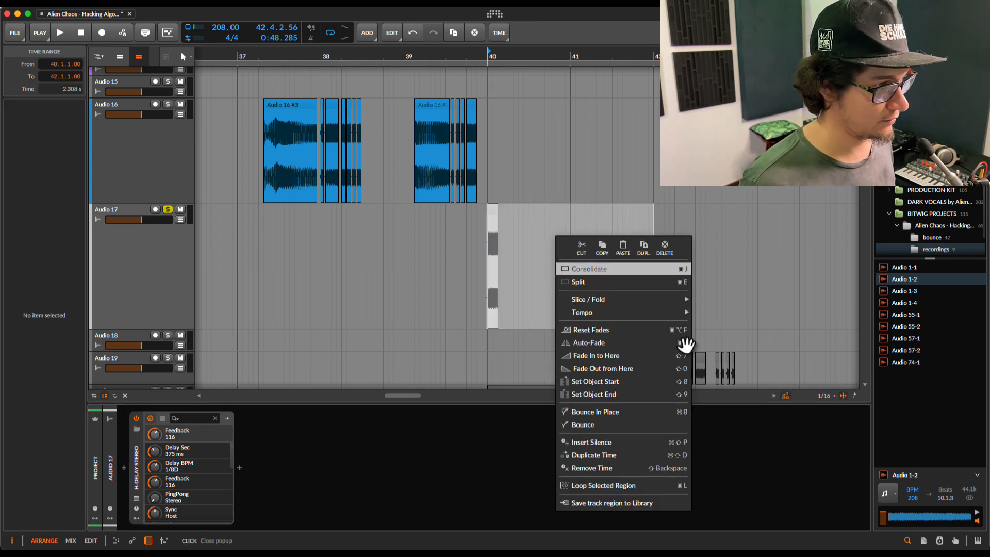
pyautogui.click(597, 424)
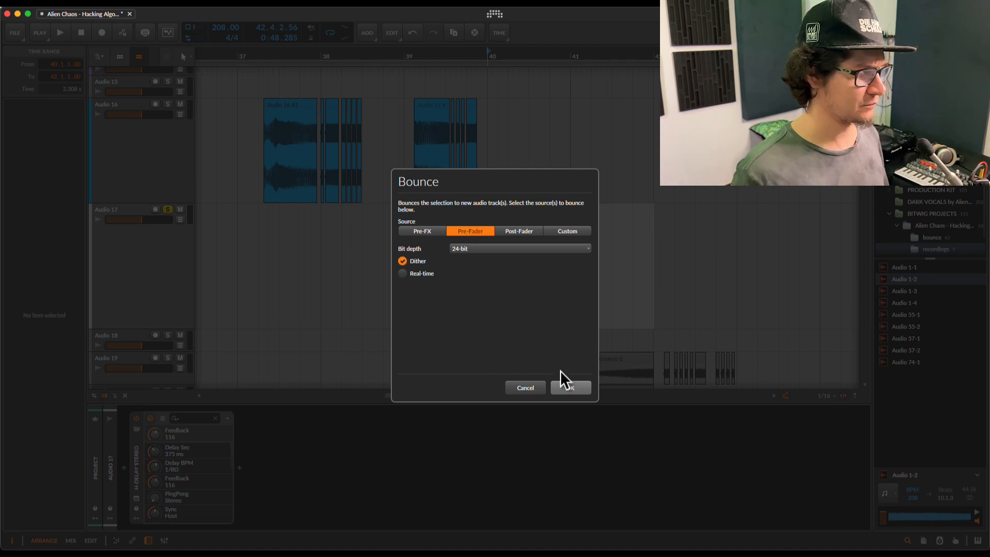
pyautogui.click(570, 387)
# Unsolo the original Audio 17 track with the H-Delay and delete it, leaving the bounced track in place.
pyautogui.scroll(-2, 583, 285)
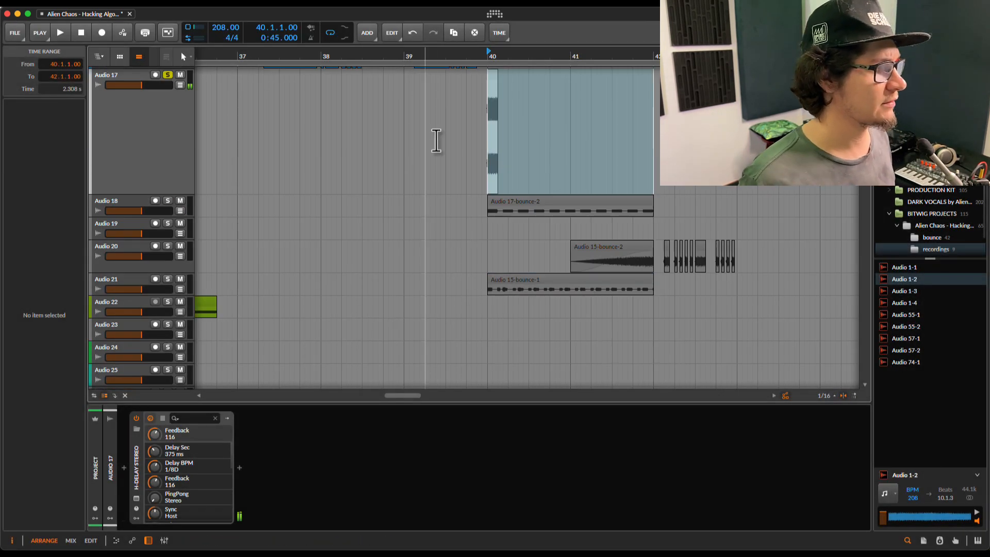
pyautogui.scroll(2, 176, 145)
pyautogui.click(169, 179)
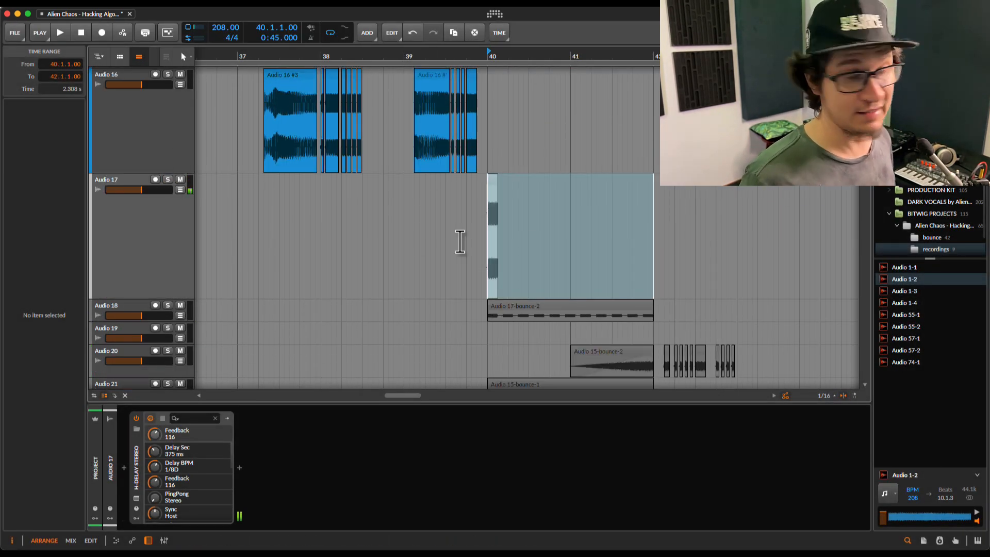
pyautogui.click(125, 182)
pyautogui.press('Delete')
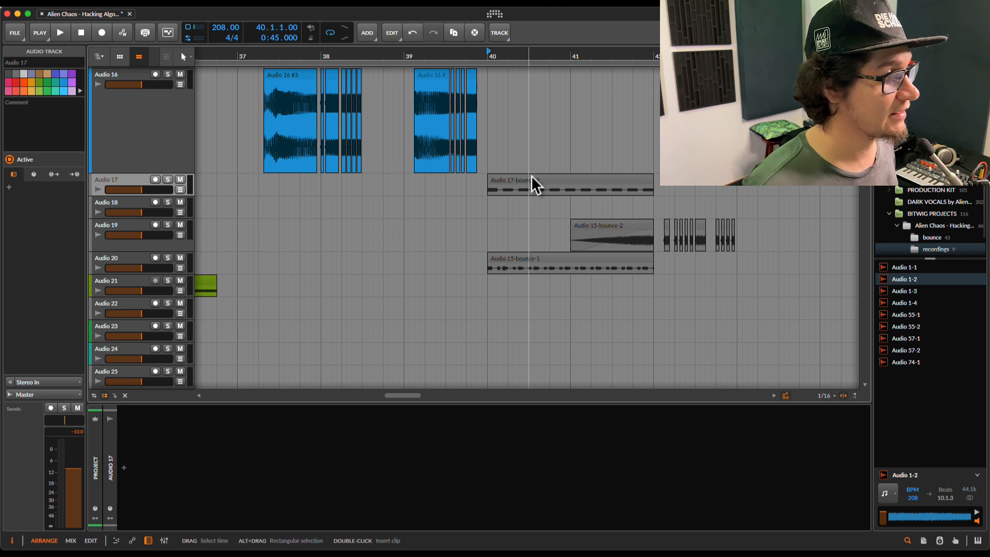
# Enlarge the bounced Audio 17 track, lower the Audio 17-bounce-2 clip's gain to -5.0 dB, and delete the track.
pyautogui.click(531, 177)
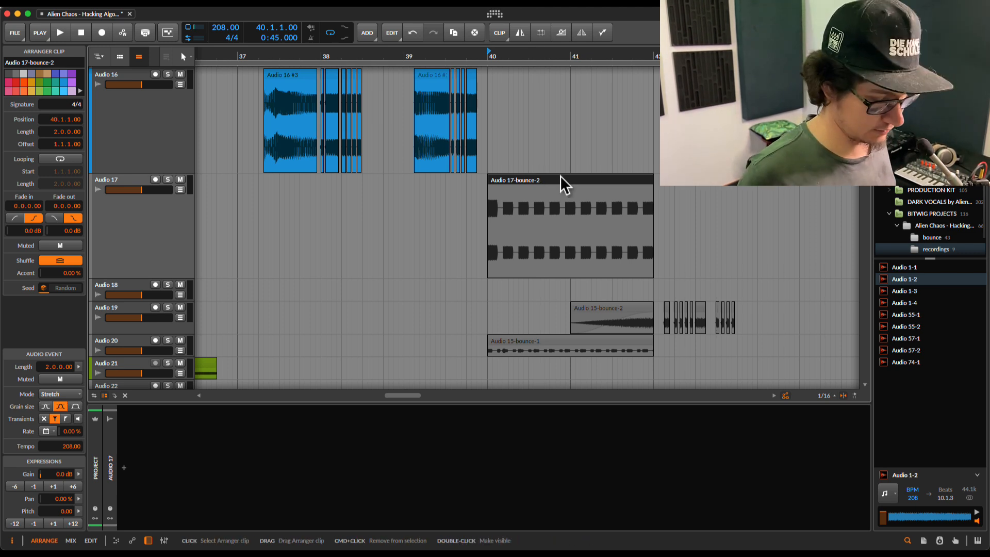
pyautogui.scroll(-3, 560, 175)
pyautogui.scroll(-3, 510, 165)
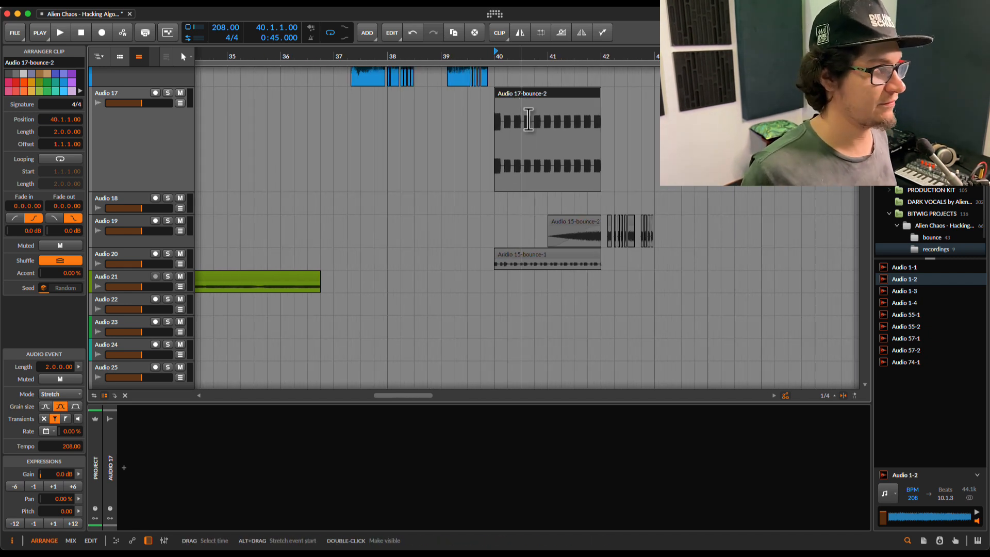
pyautogui.moveTo(537, 100)
pyautogui.mouseDown()
pyautogui.moveTo(531, 153)
pyautogui.moveTo(536, 79)
pyautogui.moveTo(539, 144)
pyautogui.moveTo(541, 84)
pyautogui.moveTo(545, 121)
pyautogui.moveTo(552, 98)
pyautogui.mouseUp()
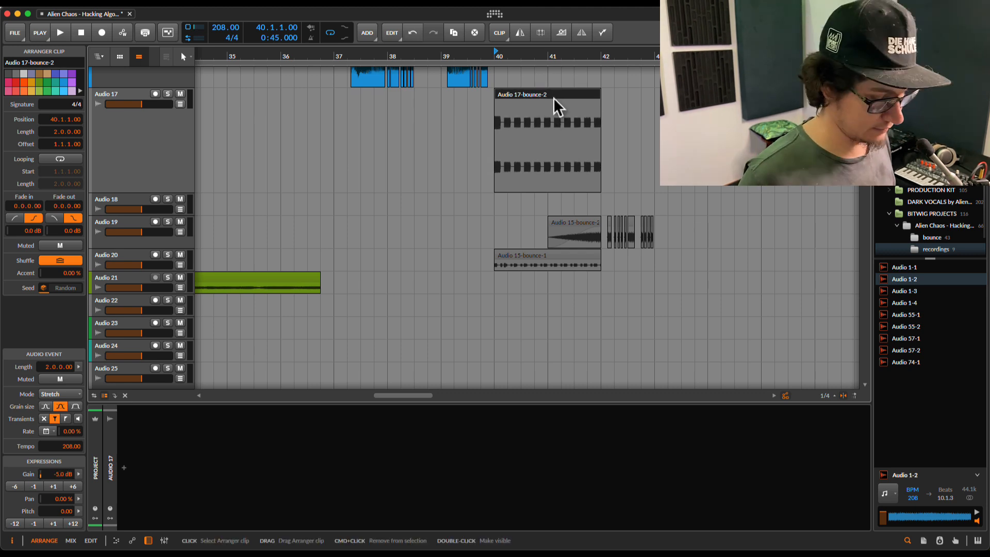
pyautogui.press('Delete')
pyautogui.moveTo(192, 193); pyautogui.dragTo(191, 113)
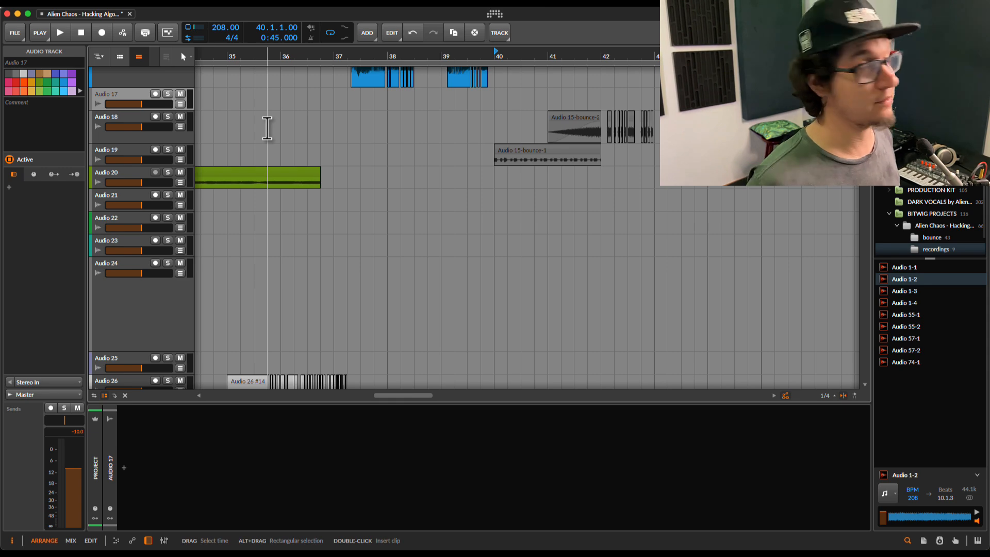
# Load the Poly Grid instrument on the Inst 77 track at the end of the track list.
pyautogui.scroll(-20, 280, 174)
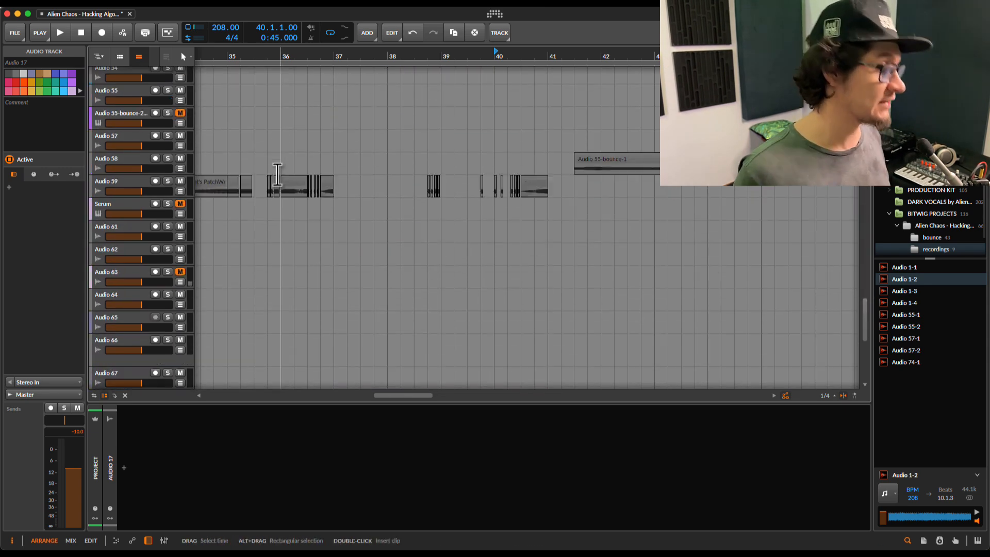
pyautogui.click(121, 340)
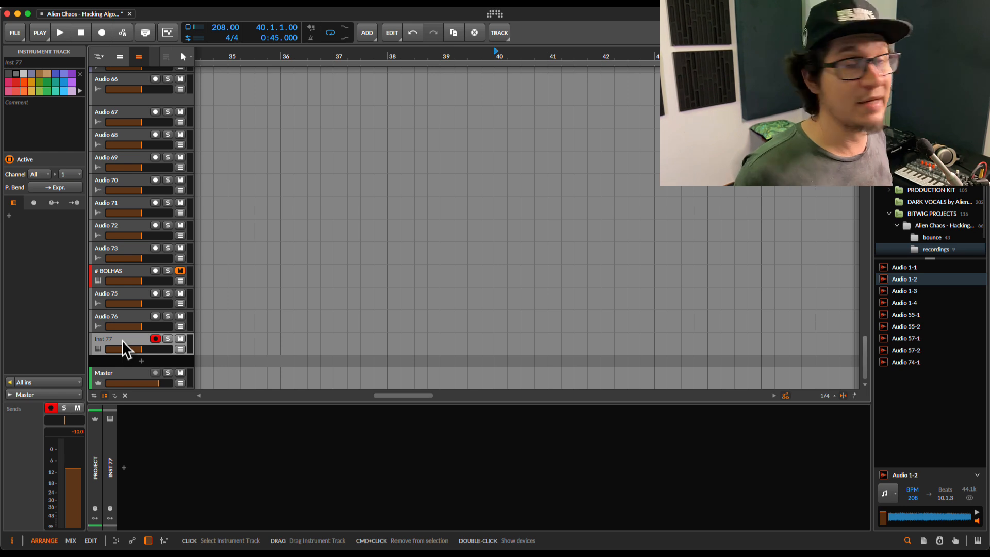
pyautogui.click(9, 217)
pyautogui.write('poly')
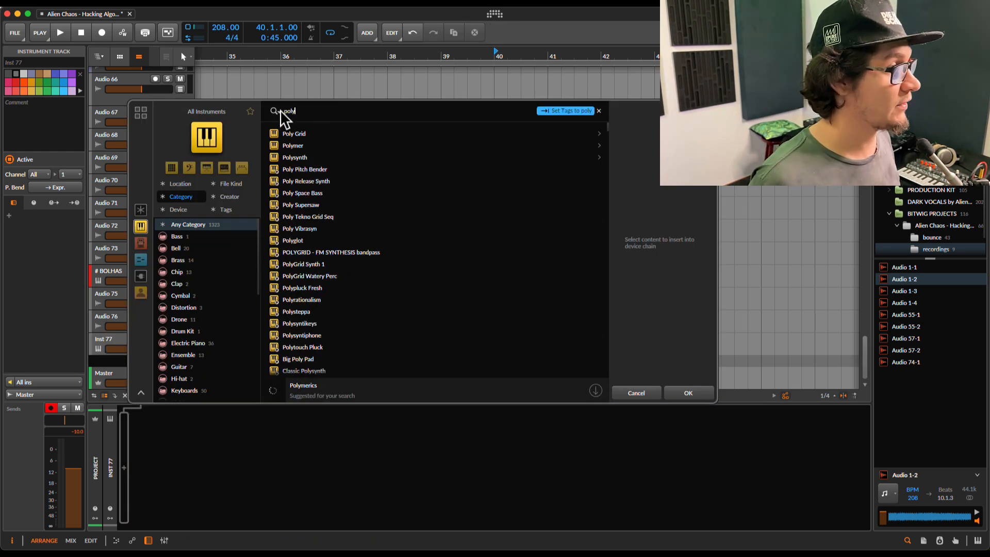
pyautogui.click(289, 133)
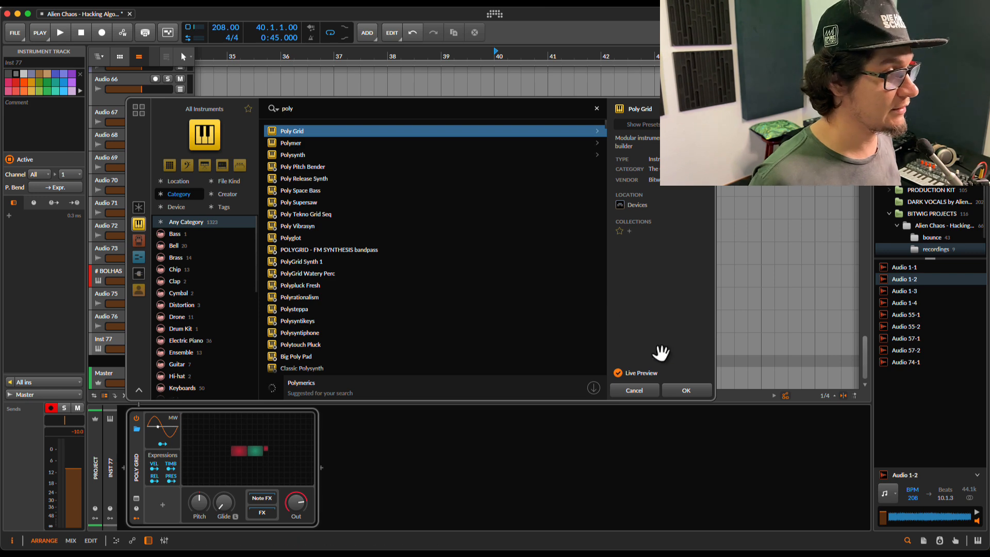
pyautogui.click(680, 391)
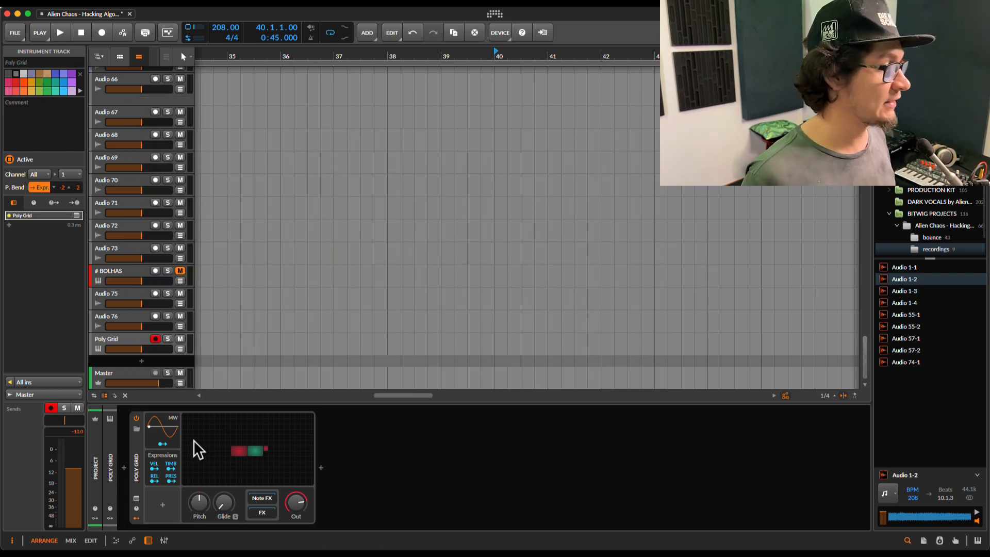
# Open the Poly Grid patch editor and space the Union oscillator and Audio Out modules widely on either side of the ADSR.
pyautogui.doubleClick(249, 443)
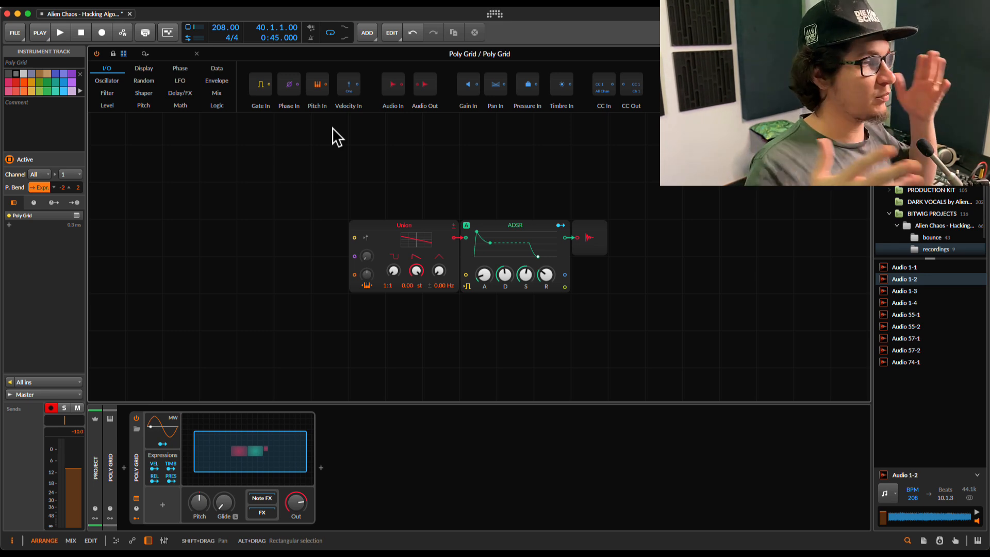
pyautogui.moveTo(350, 237); pyautogui.dragTo(199, 237)
pyautogui.moveTo(586, 237); pyautogui.dragTo(710, 236)
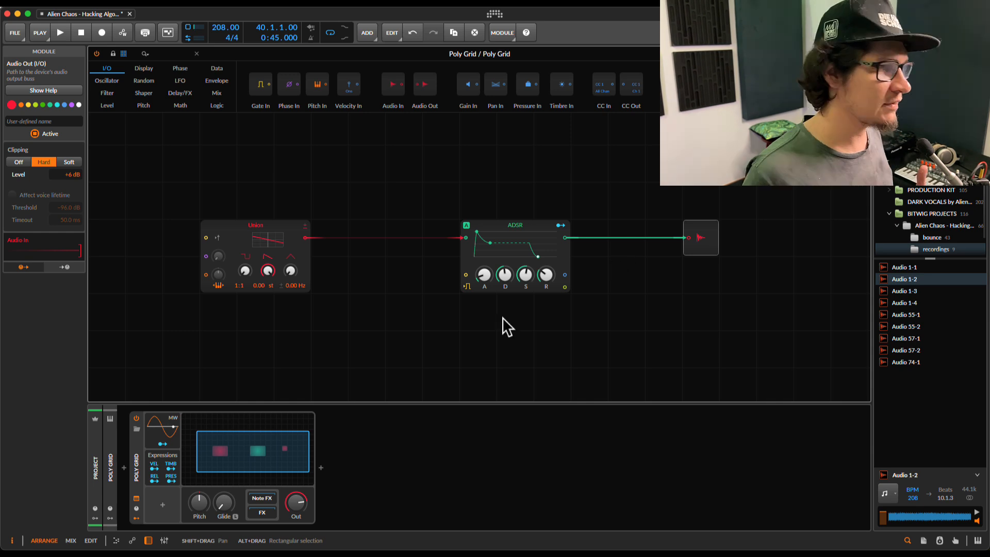
pyautogui.scroll(-2, 497, 314)
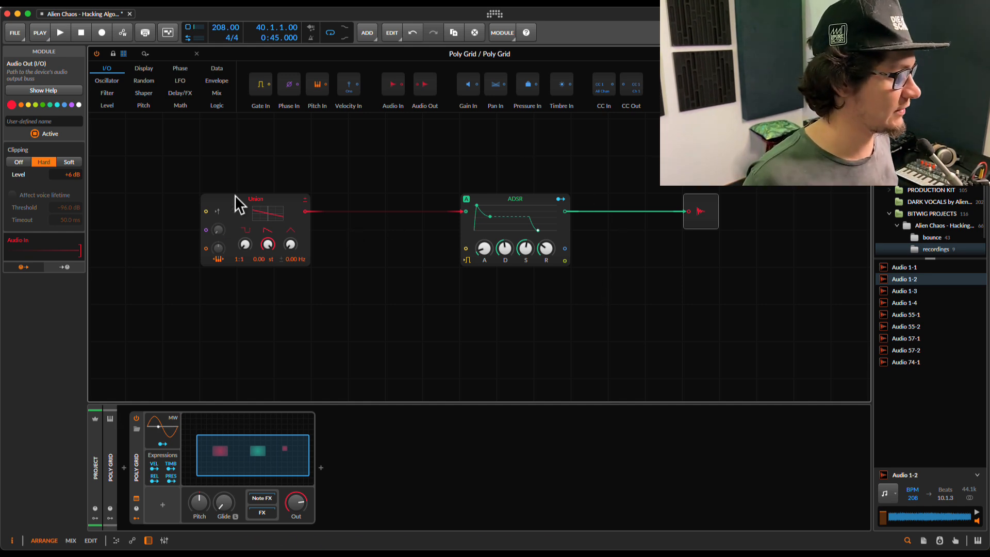
# Select the Union oscillator, ADSR and Audio Out modules in turn to inspect the patch's signal chain.
pyautogui.click(231, 211)
pyautogui.click(504, 201)
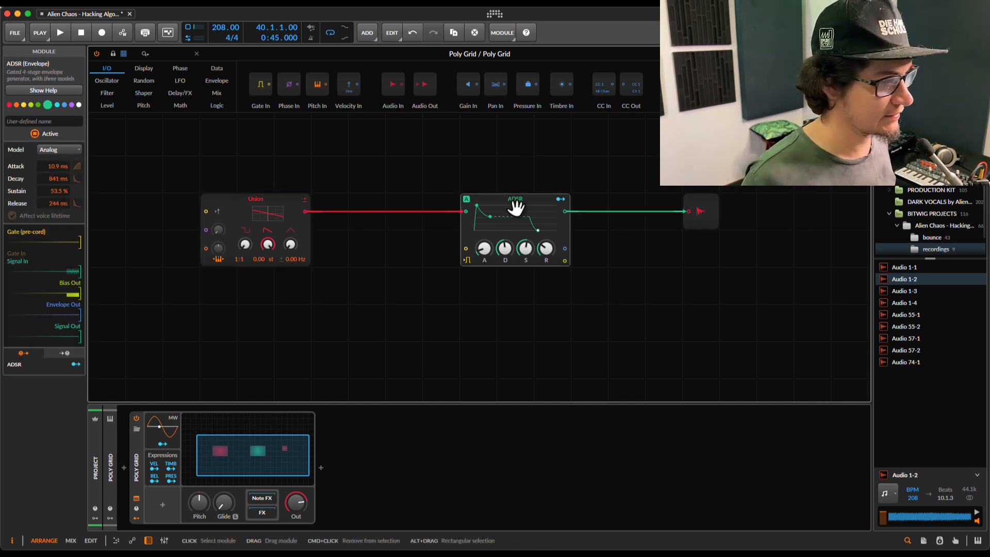
pyautogui.click(702, 217)
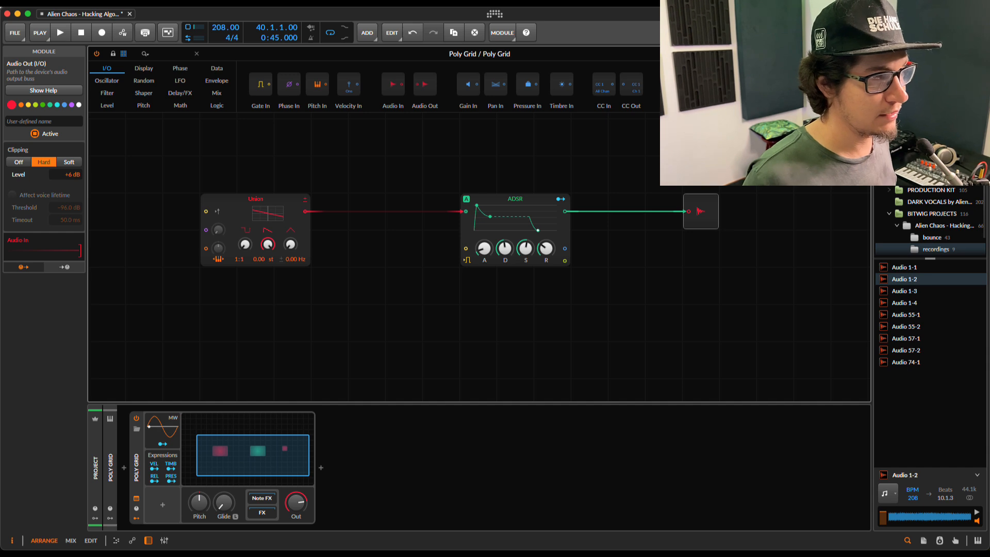
# Create a one-bar clip at bar 37 on the Poly Grid track and draw two long C3 notes on beats 1.1 and 1.2.
pyautogui.click(197, 53)
pyautogui.doubleClick(342, 340)
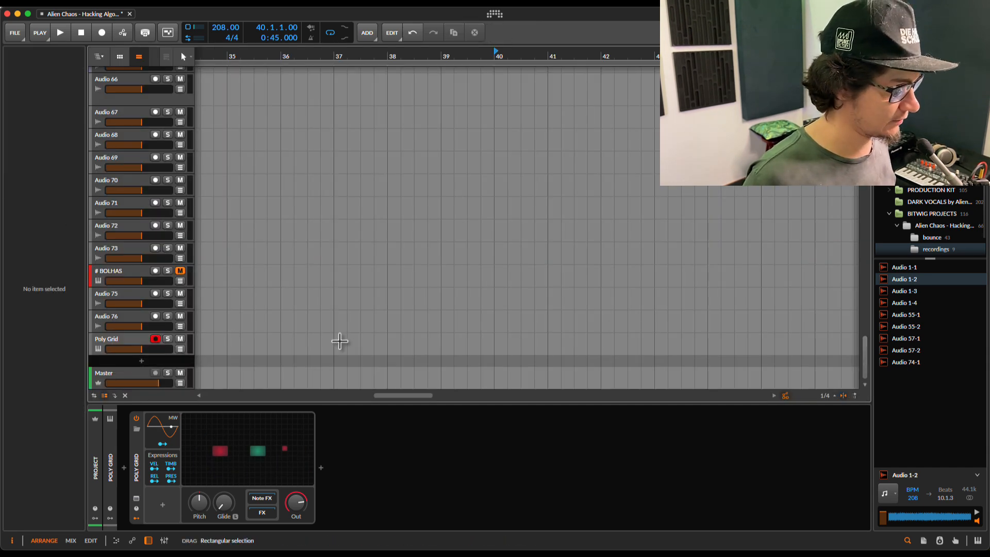
pyautogui.doubleClick(355, 341)
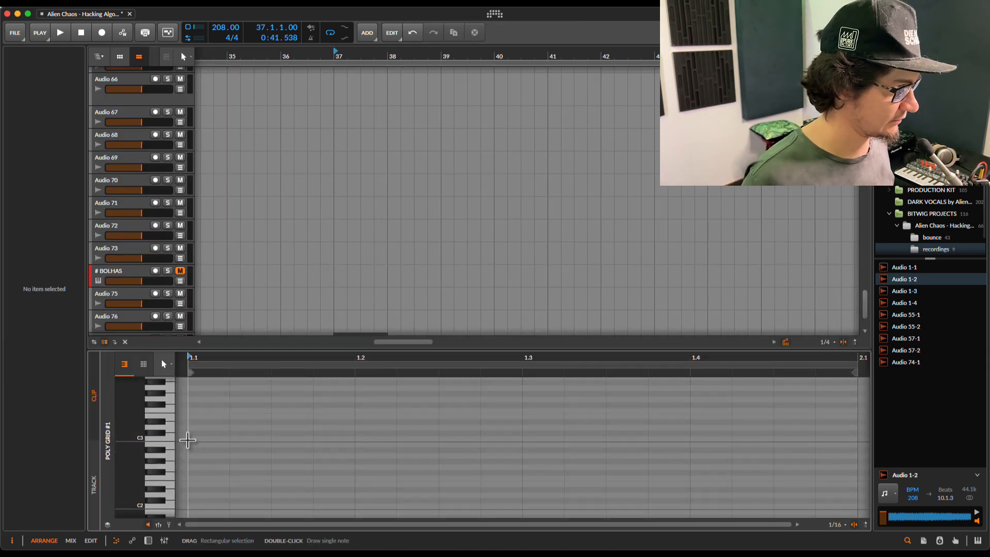
pyautogui.doubleClick(200, 440)
pyautogui.doubleClick(398, 438)
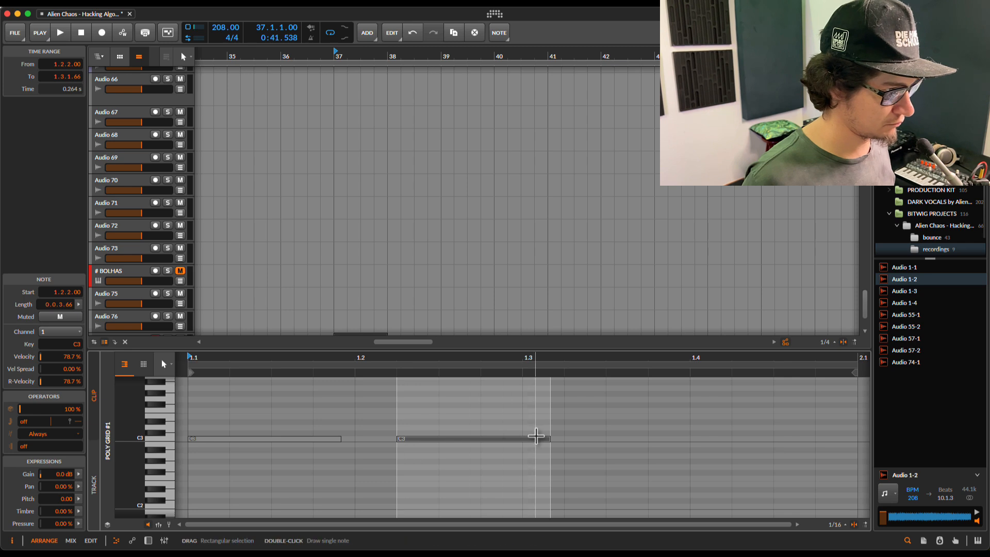
pyautogui.moveTo(512, 437); pyautogui.dragTo(415, 441)
pyautogui.click(446, 440)
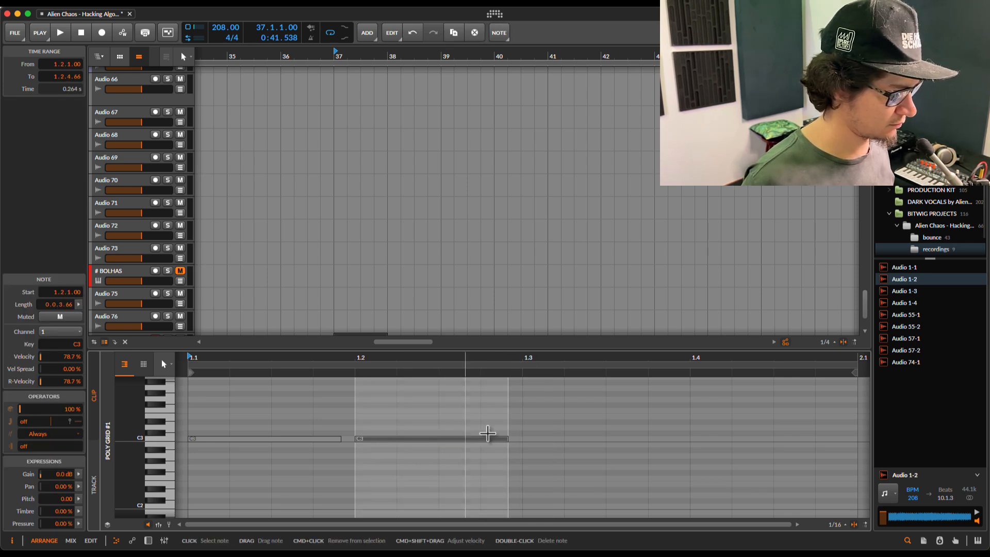
# Add a short C3 note on beat 1.3 and duplicate it three times to fill the beat with sixteenth-note hits.
pyautogui.doubleClick(543, 437)
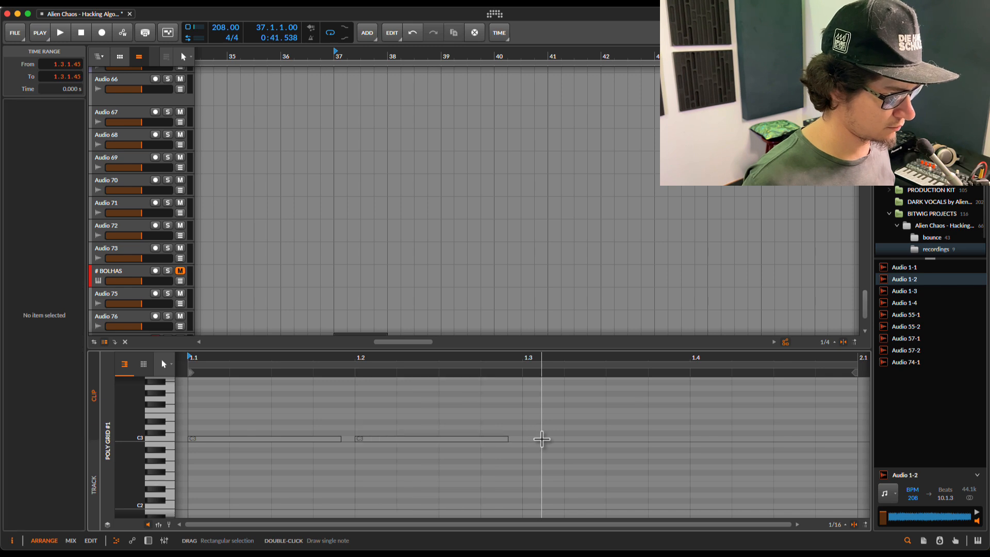
pyautogui.moveTo(674, 439); pyautogui.dragTo(533, 448)
pyautogui.hotkey('ctrl', 'd')
pyautogui.hotkey('ctrl', 'd')
pyautogui.hotkey('ctrl', 'd')
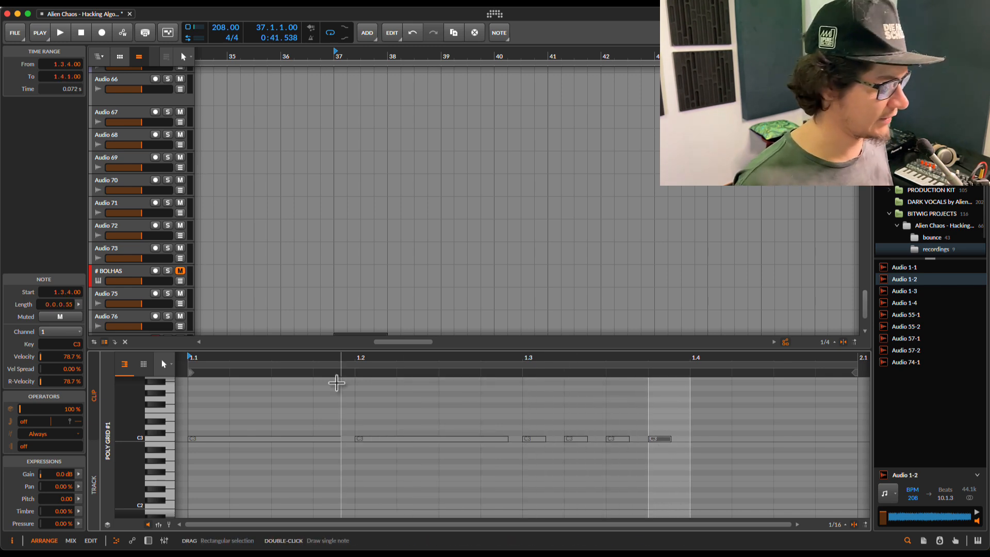
# Solo the Poly Grid track and play its clip from bar 37, stopping after the bar ends.
pyautogui.scroll(-2, 316, 303)
pyautogui.click(361, 288)
pyautogui.press('s')
pyautogui.press('space')
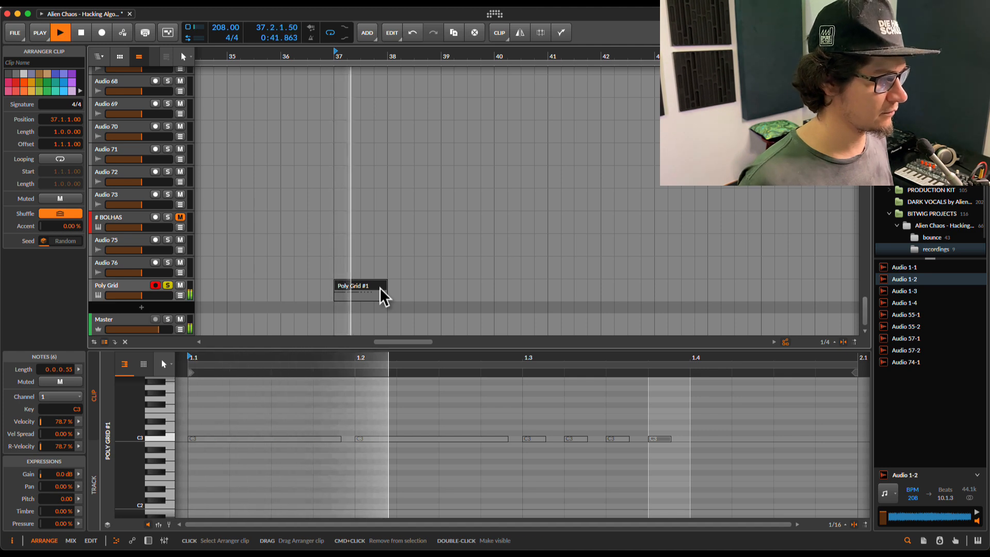
pyautogui.press('space')
# Reopen the Poly Grid patch, set the ADSR release to 0 ms and play the clip to hear it.
pyautogui.doubleClick(139, 285)
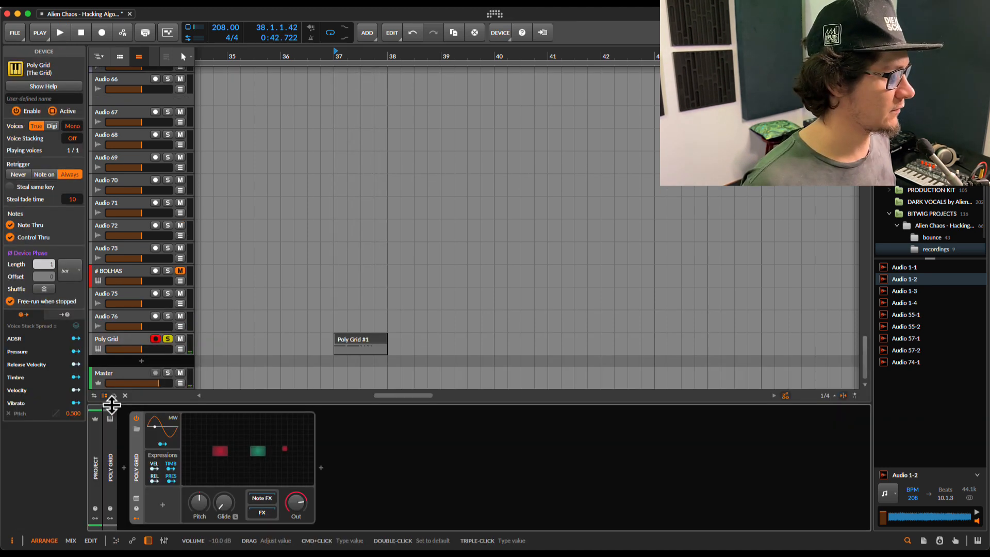
pyautogui.click(259, 456)
pyautogui.moveTo(564, 272); pyautogui.dragTo(570, 283)
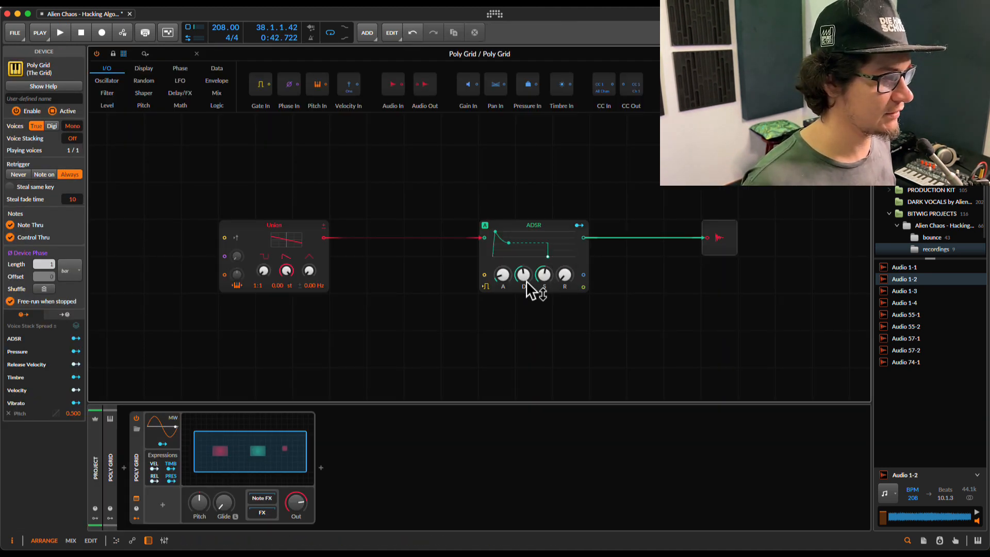
pyautogui.press('space')
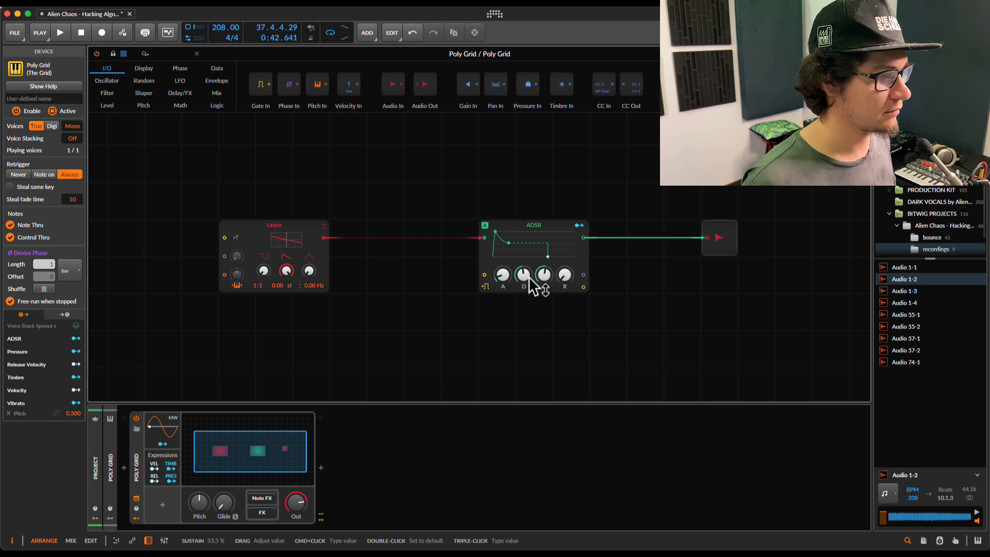
pyautogui.moveTo(531, 283); pyautogui.dragTo(526, 284)
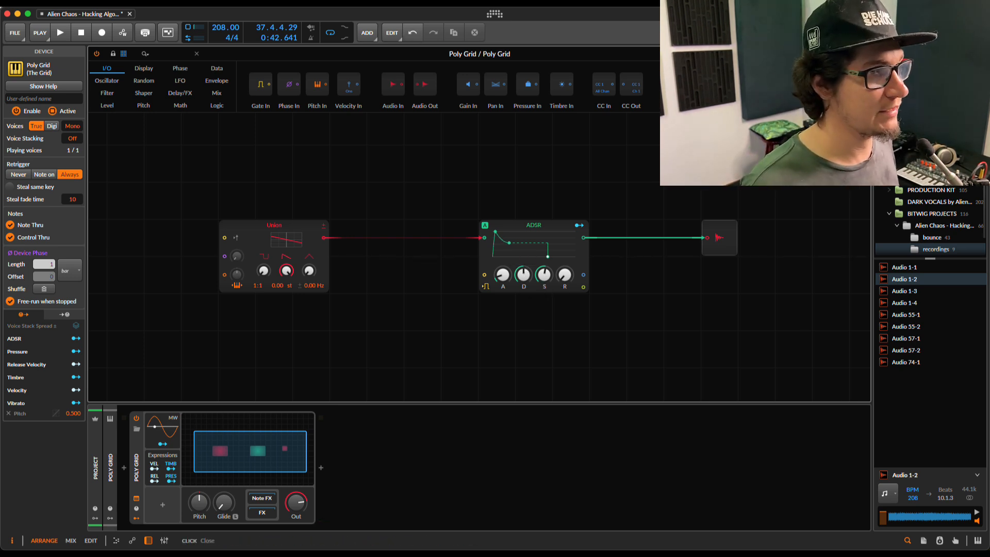
# Close the patch editor and delete the note clip at bar 37 on the Poly Grid track.
pyautogui.click(196, 54)
pyautogui.click(357, 340)
pyautogui.press('Delete')
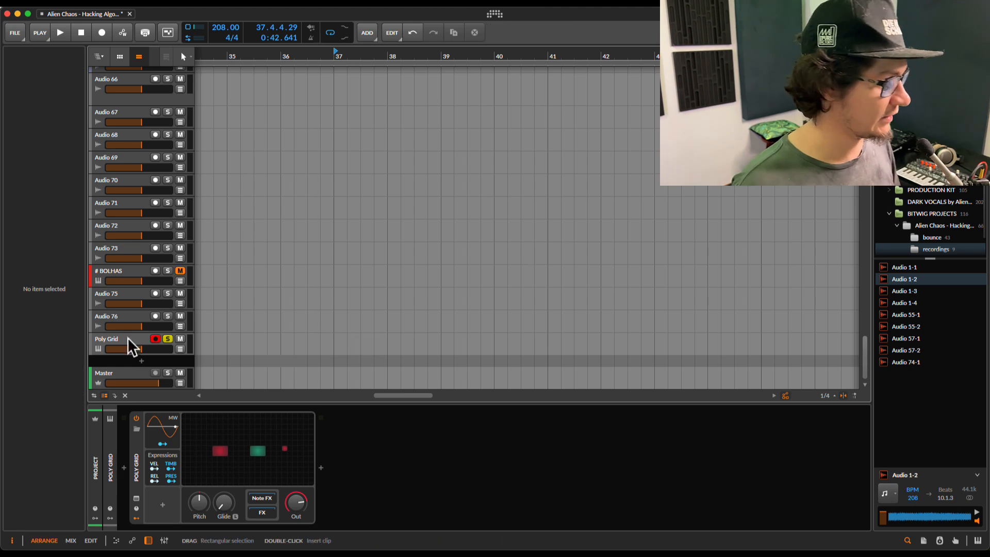
# Add a Gates module below the oscillator and ADSR in the Poly Grid patch and cable its output to the ADSR gate input.
pyautogui.doubleClick(226, 450)
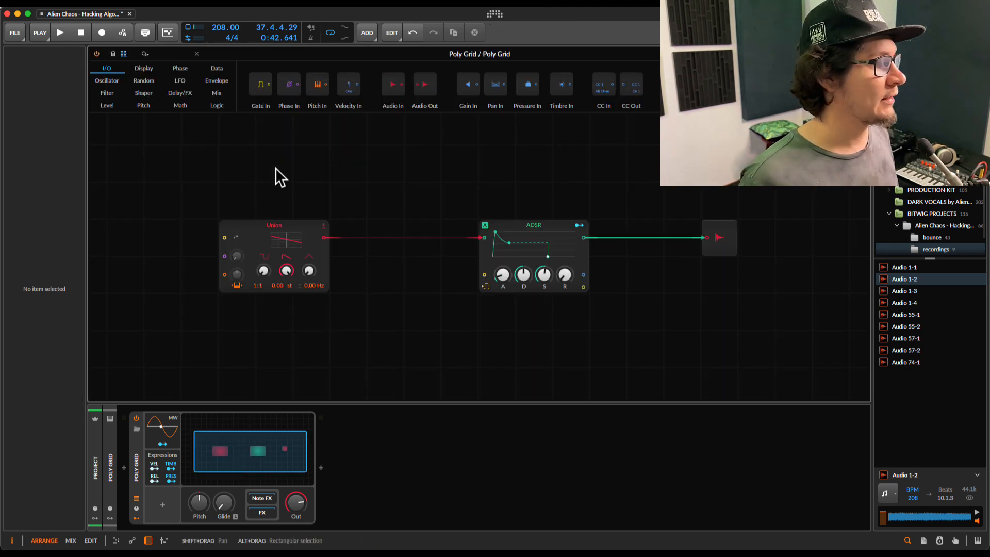
pyautogui.scroll(-2, 271, 214)
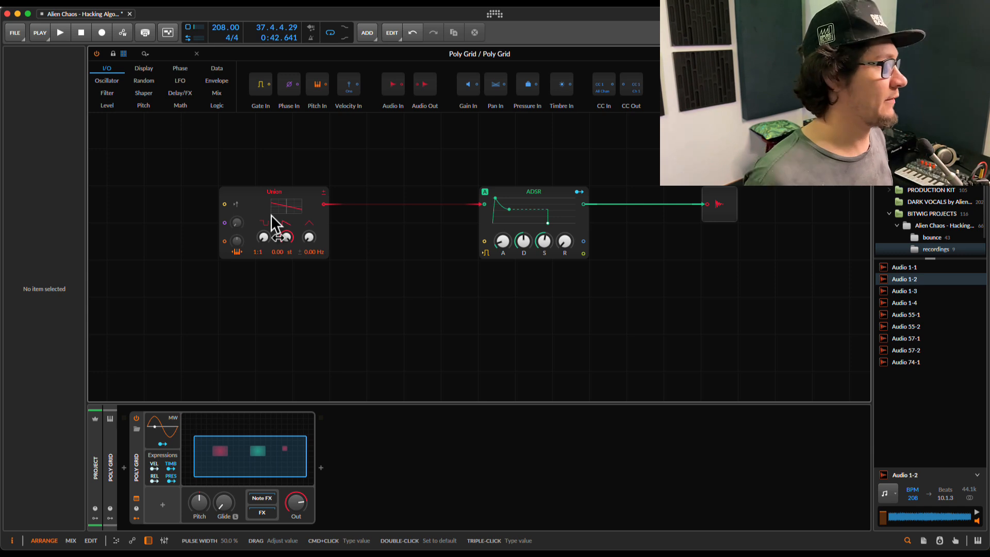
pyautogui.click(217, 69)
pyautogui.moveTo(282, 89); pyautogui.dragTo(360, 334)
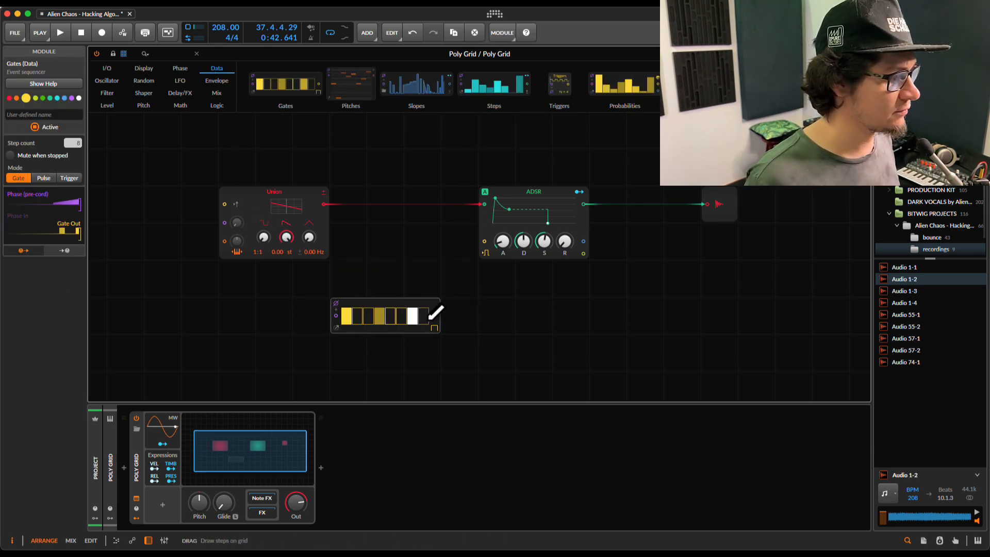
pyautogui.moveTo(436, 315); pyautogui.dragTo(479, 254)
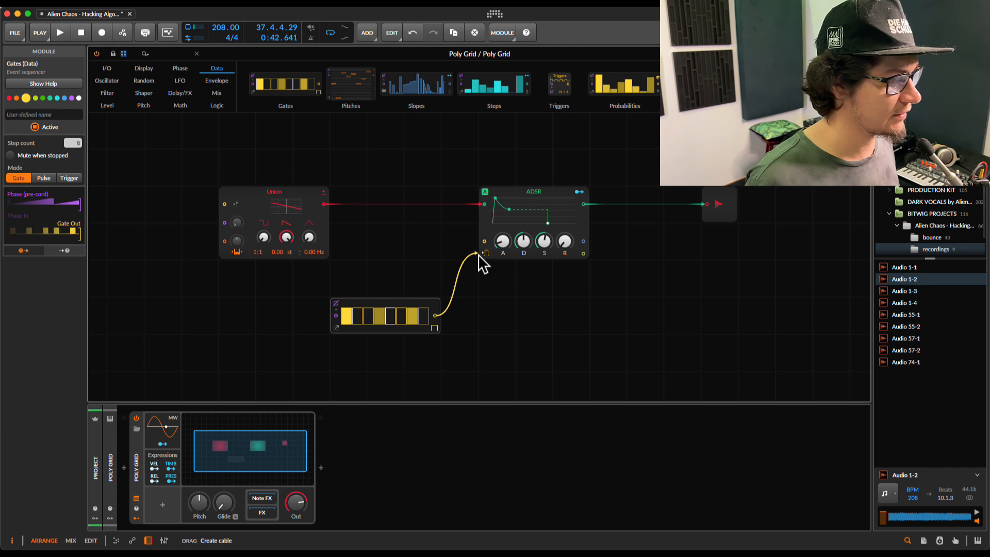
# Turn on all eight Gates steps during playback, change the module's mode to Pulse, and stop the transport.
pyautogui.press('space')
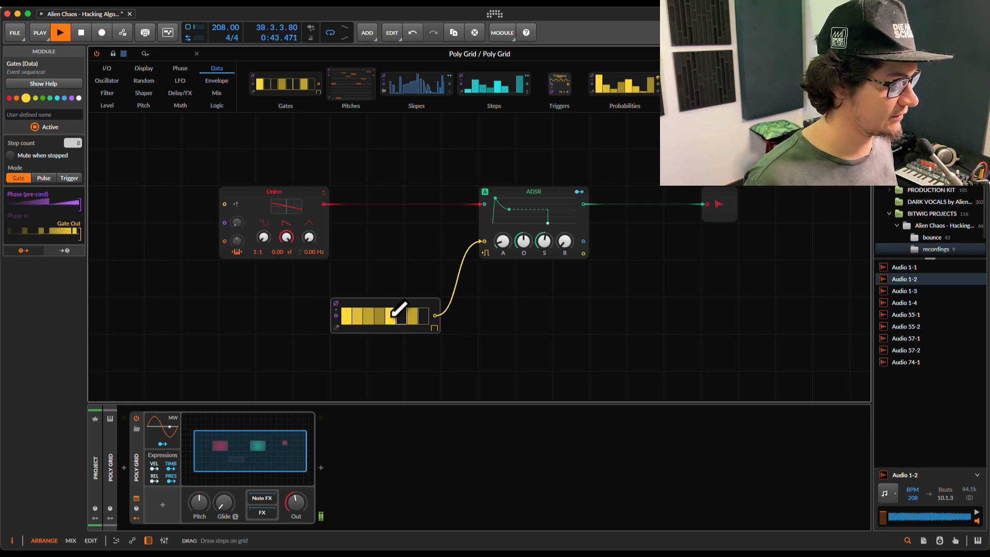
pyautogui.click(423, 316)
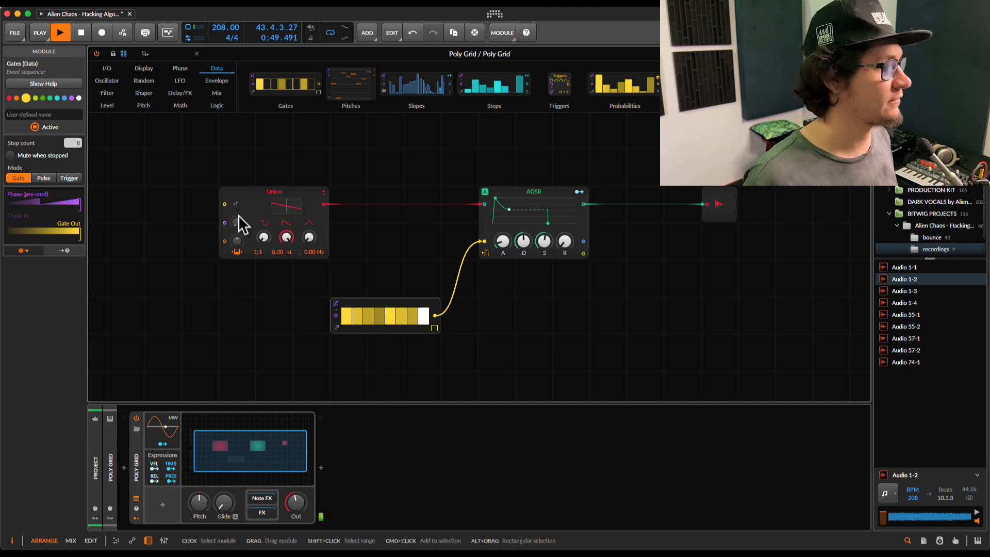
pyautogui.click(434, 328)
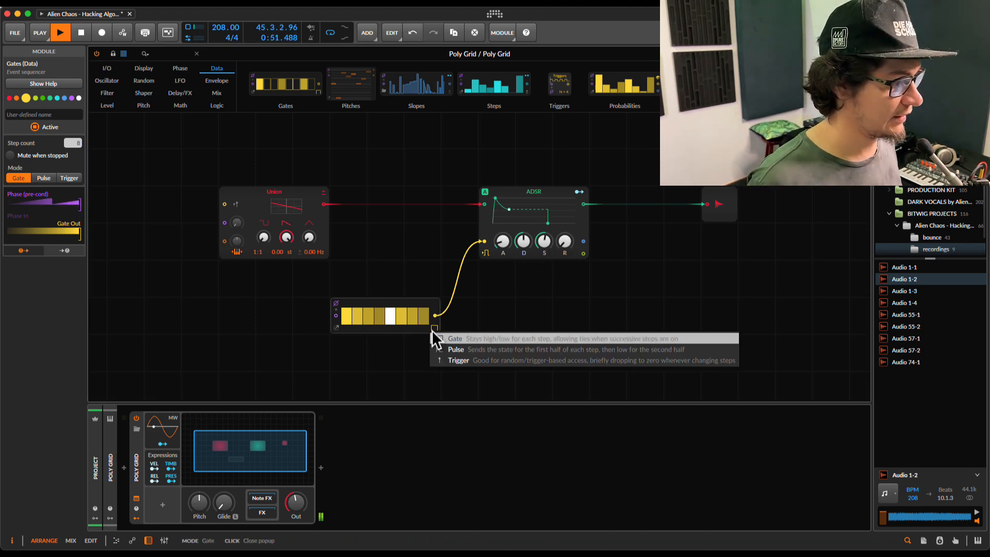
pyautogui.click(468, 353)
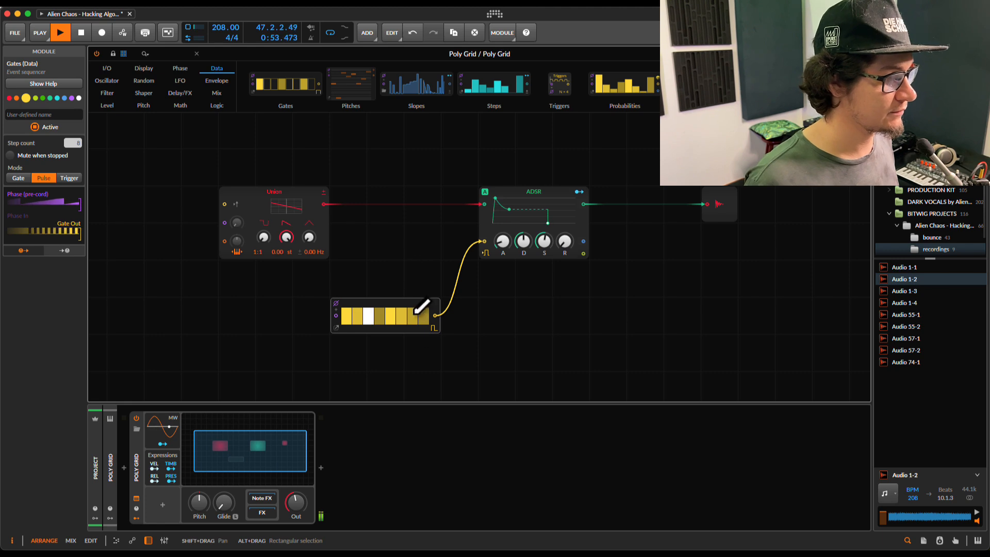
pyautogui.press('space')
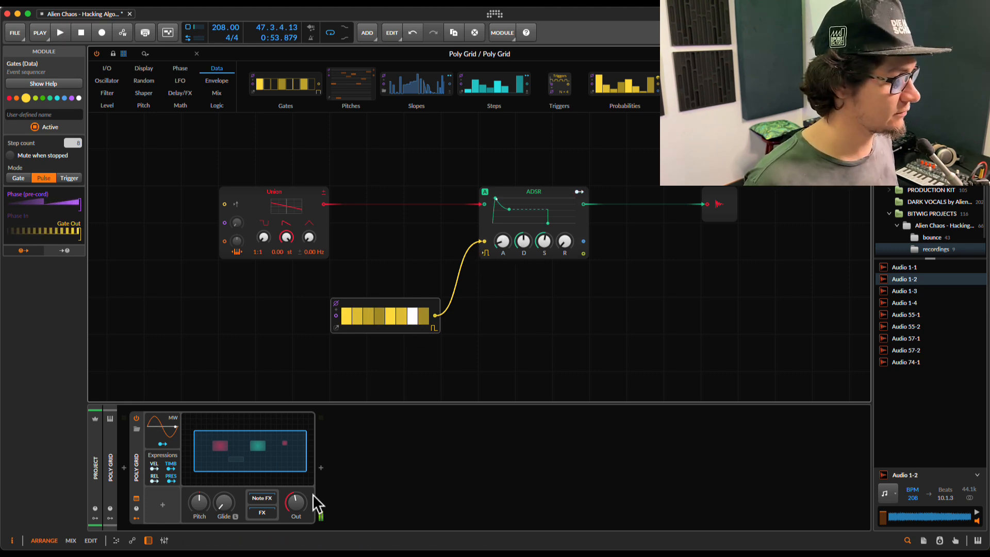
# Lower the Poly Grid output level and set the ADSR to 0 ms attack, 243 ms decay and 100% sustain.
pyautogui.moveTo(297, 503); pyautogui.dragTo(298, 504)
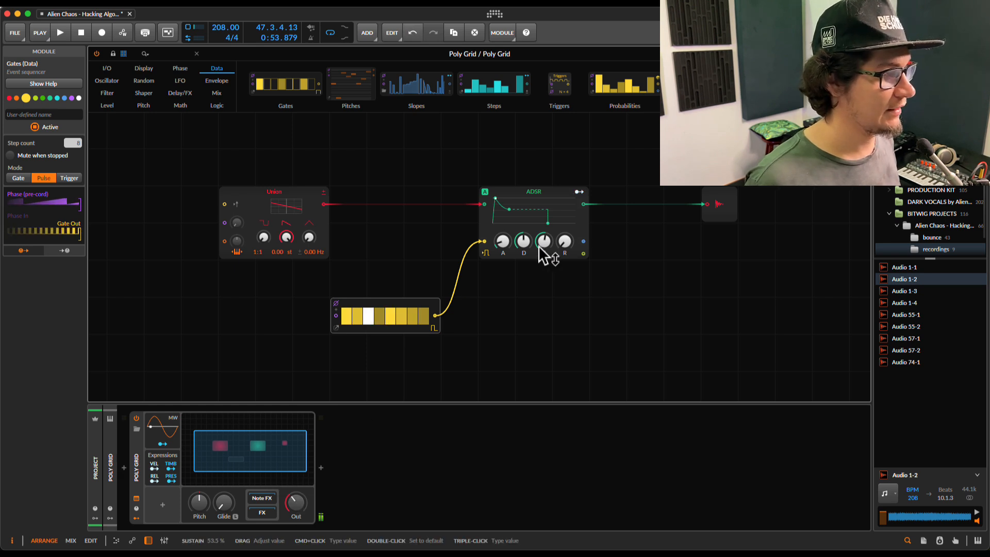
pyautogui.moveTo(546, 254); pyautogui.dragTo(517, 243)
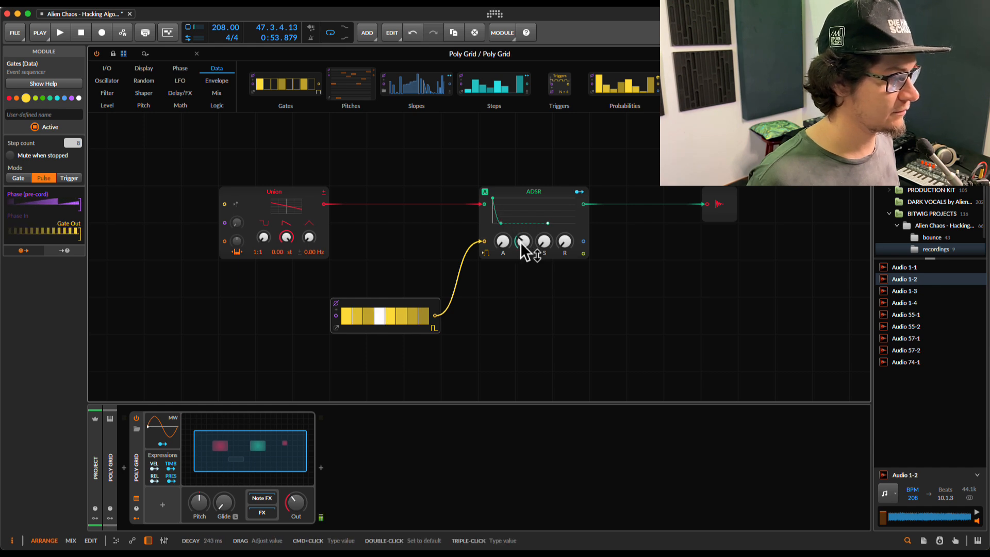
pyautogui.moveTo(544, 243); pyautogui.dragTo(544, 245)
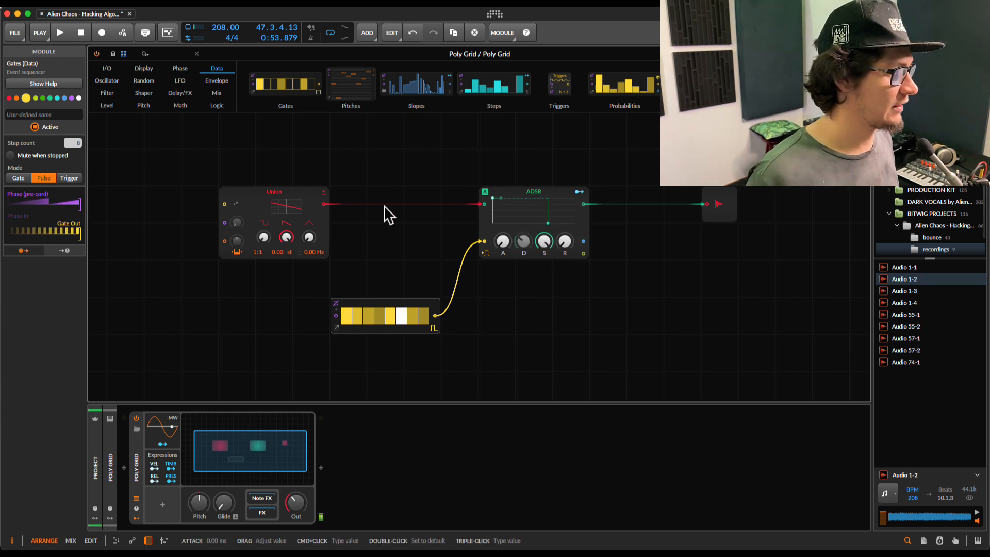
# Replace the Union oscillator with a Bite oscillator and cable its output to the ADSR signal input.
pyautogui.click(273, 196)
pyautogui.press('Delete')
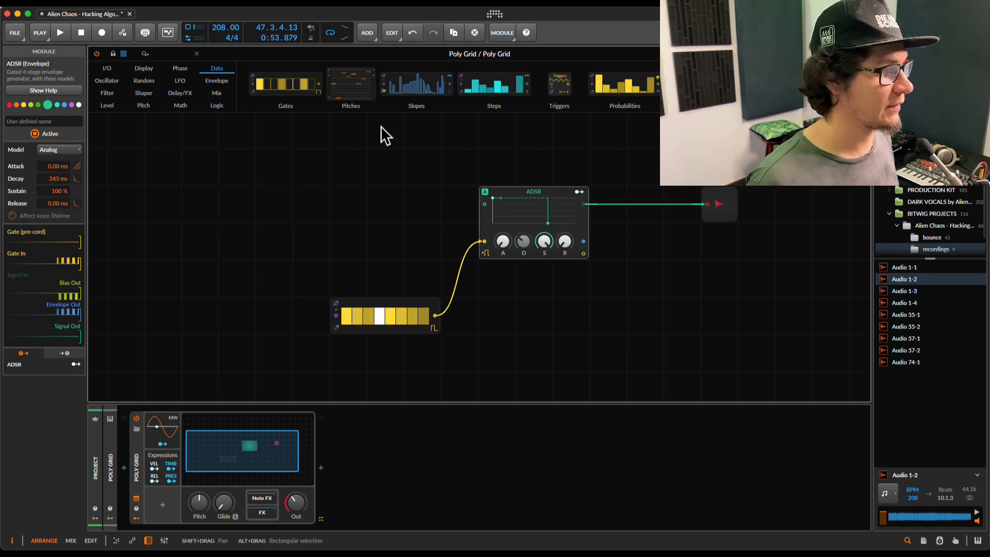
pyautogui.click(106, 81)
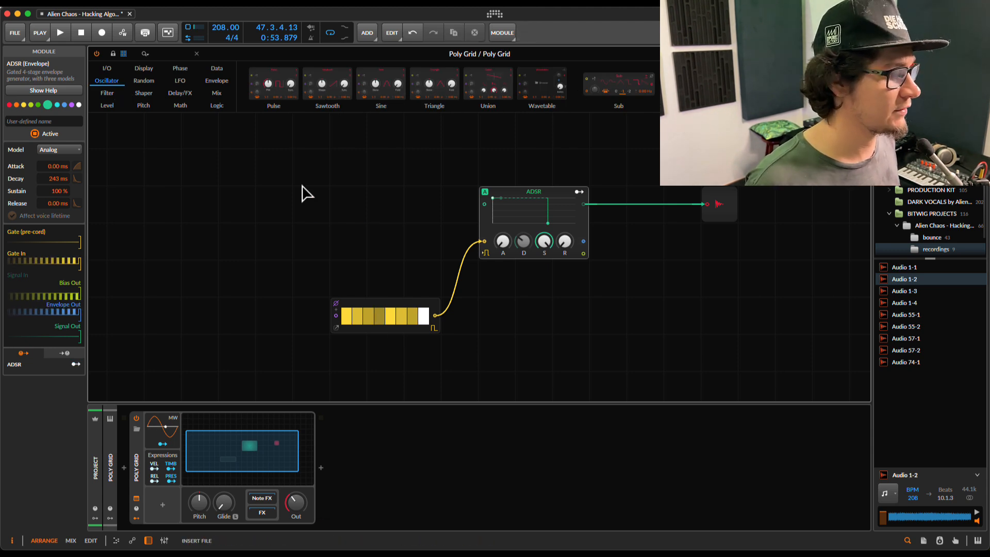
pyautogui.moveTo(303, 186); pyautogui.dragTo(286, 197)
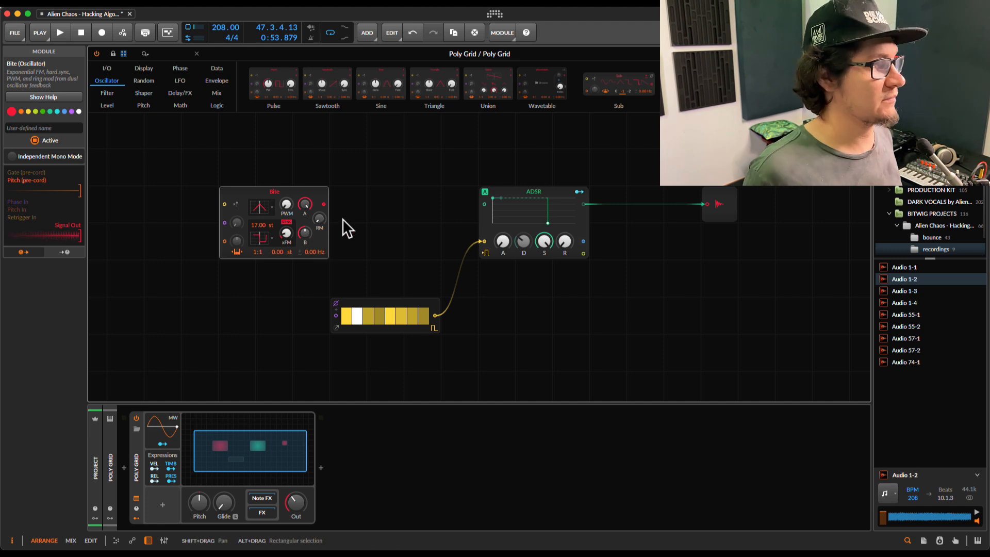
pyautogui.moveTo(323, 204); pyautogui.dragTo(482, 209)
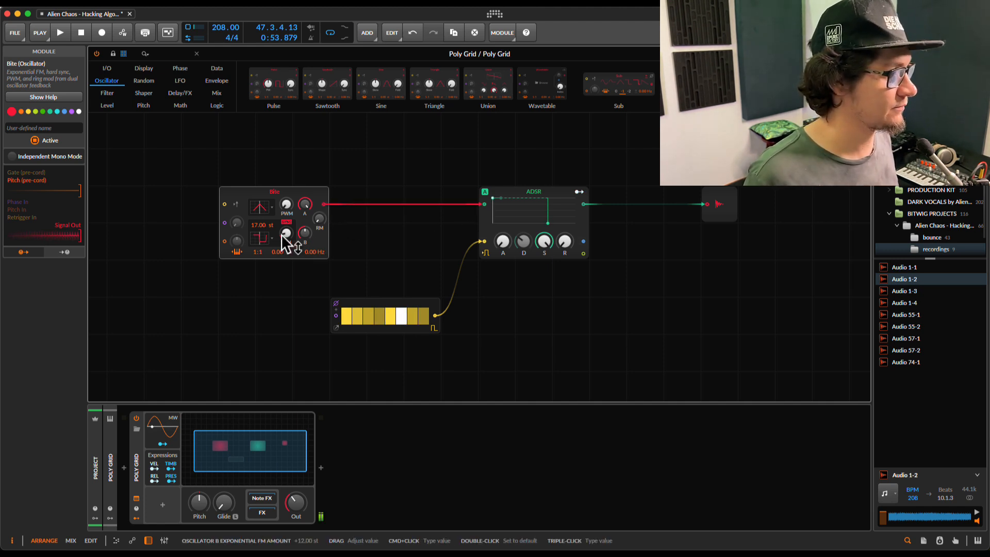
# Set the Bite oscillator's pitch offset to -27.00 st, start playback, and disconnect the Gates cable from the ADSR.
pyautogui.moveTo(284, 237)
pyautogui.mouseDown()
pyautogui.moveTo(283, 206)
pyautogui.moveTo(274, 253)
pyautogui.mouseUp()
pyautogui.press('space')
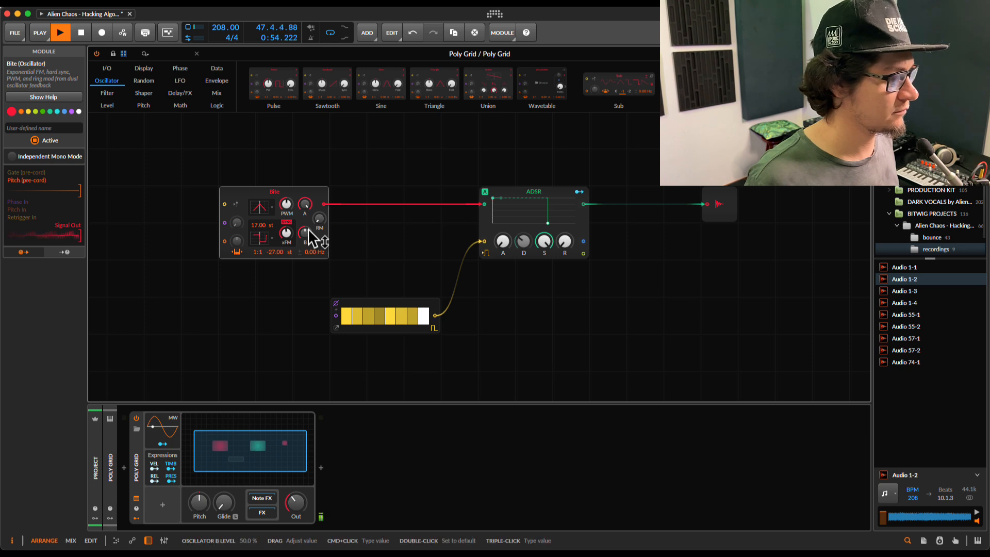
pyautogui.moveTo(480, 242); pyautogui.dragTo(456, 230)
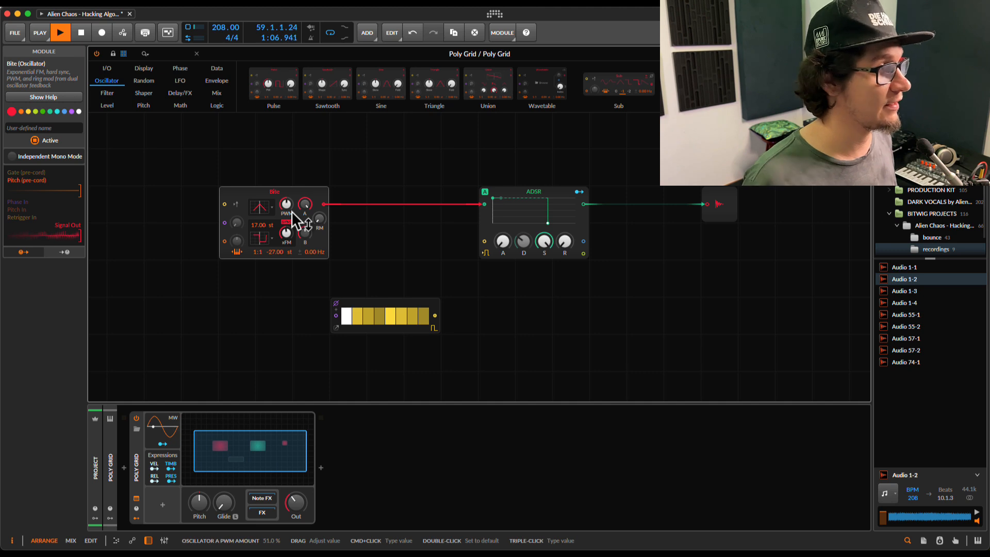
# Add a Sine oscillator below and left of Bite and cable its output to Bite's phase input.
pyautogui.moveTo(365, 88); pyautogui.dragTo(142, 313)
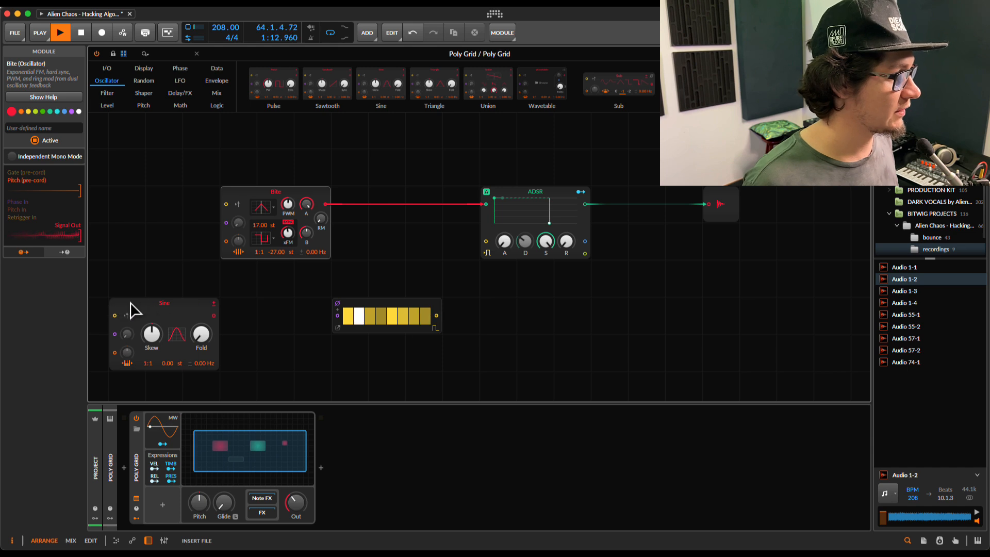
pyautogui.moveTo(213, 317); pyautogui.dragTo(225, 224)
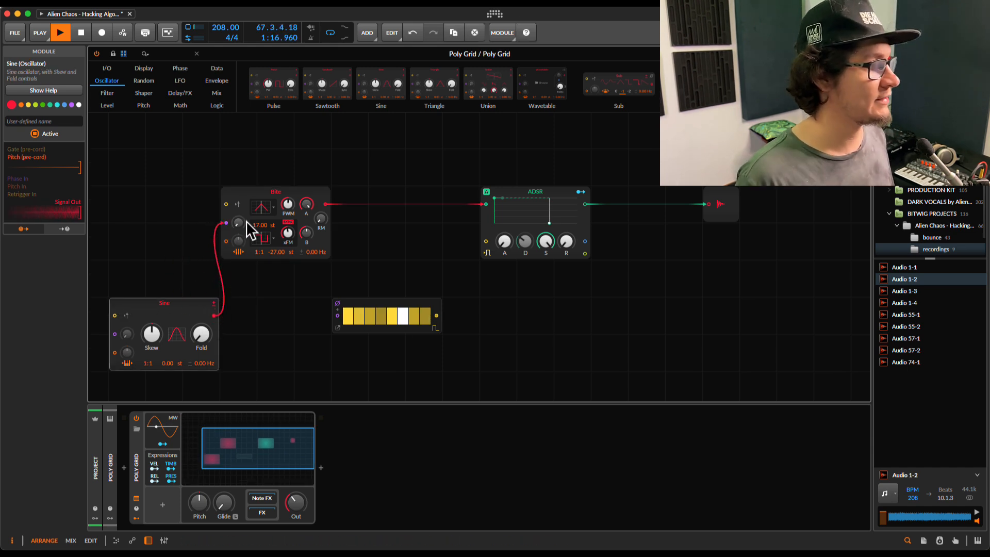
pyautogui.moveTo(242, 223)
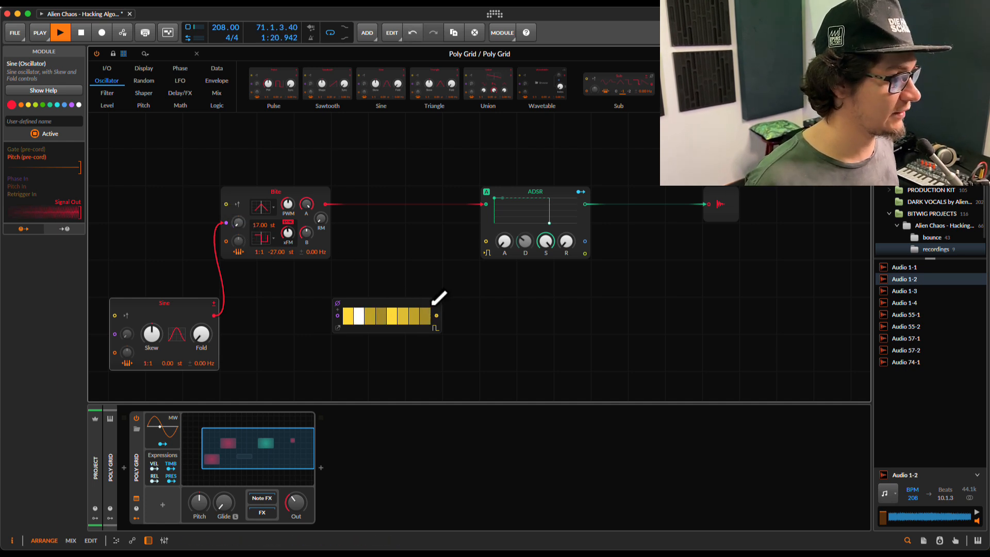
# Cable the Gates output to the ADSR gate input, and adjust Bite by raising its phase modulation amount and setting its pitch offset to 0.00 st.
pyautogui.moveTo(437, 315); pyautogui.dragTo(486, 242)
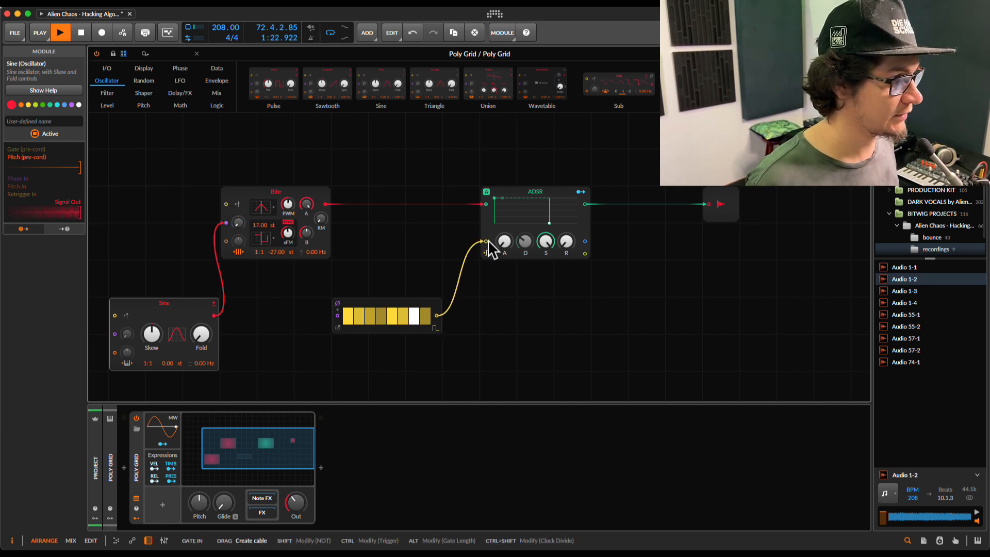
pyautogui.moveTo(236, 227); pyautogui.dragTo(234, 223)
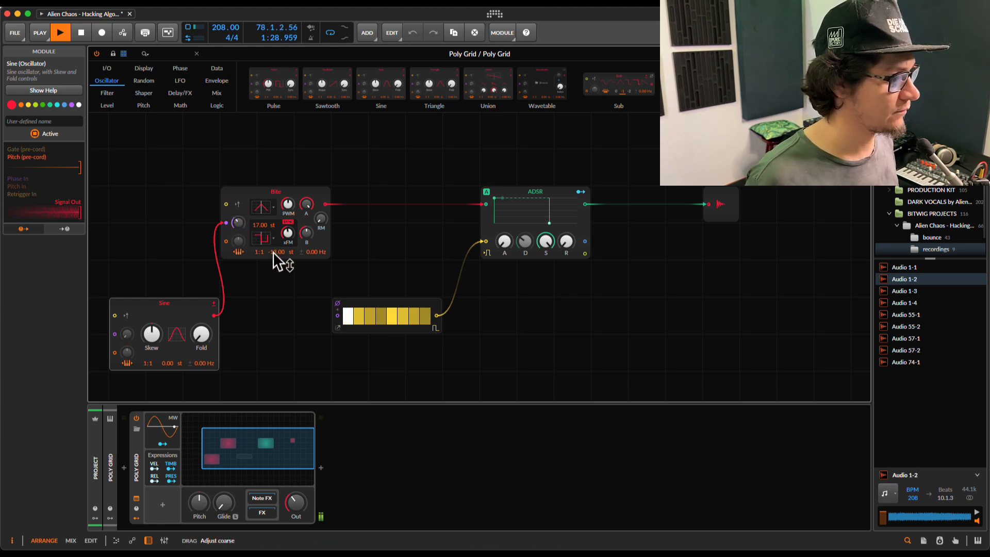
pyautogui.moveTo(273, 252); pyautogui.dragTo(274, 252)
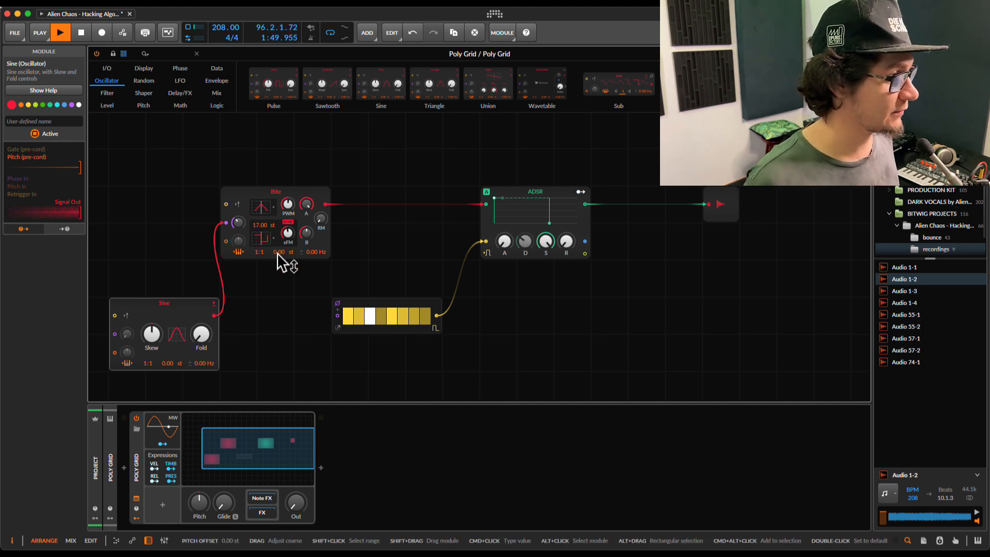
pyautogui.moveTo(277, 253); pyautogui.dragTo(277, 252)
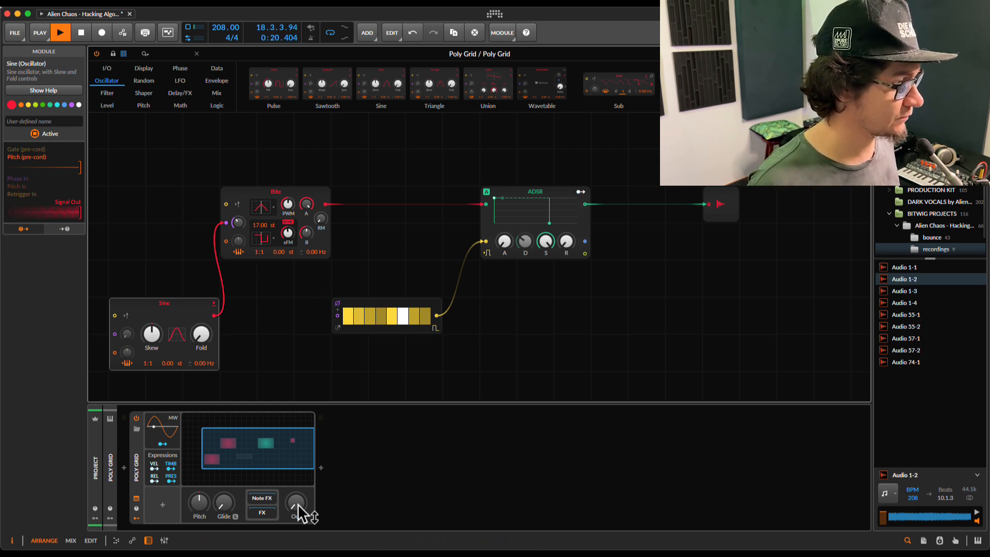
# Disconnect Sine from Bite's phase input and try out Bite's frequency ratio while adjusting the Poly Grid output level.
pyautogui.moveTo(293, 510); pyautogui.dragTo(293, 509)
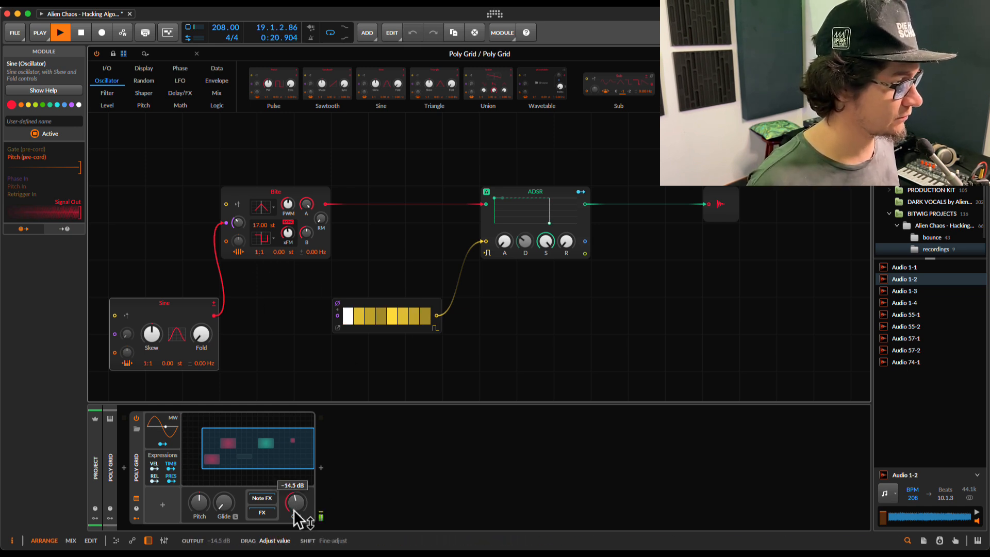
pyautogui.click(221, 227)
pyautogui.moveTo(219, 225); pyautogui.dragTo(204, 227)
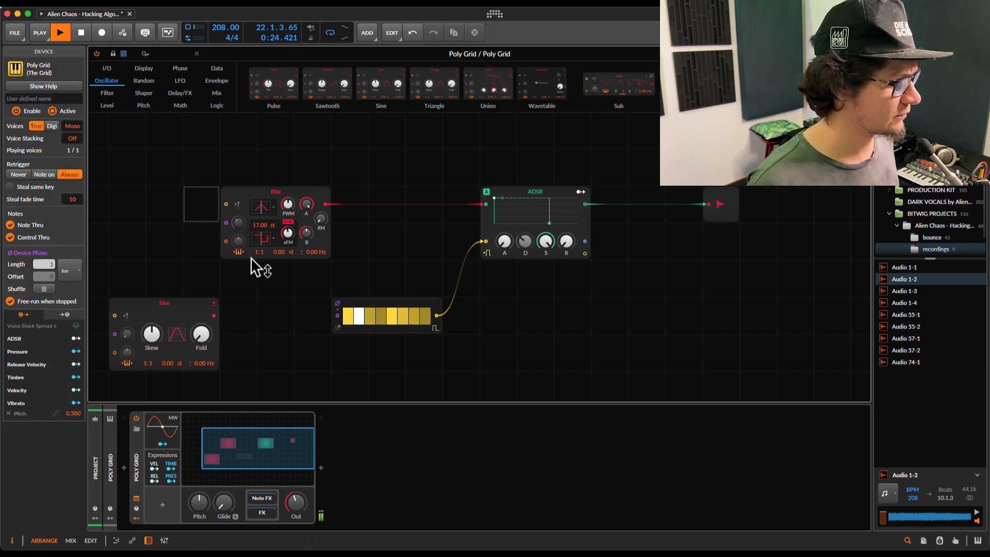
pyautogui.moveTo(255, 252); pyautogui.dragTo(256, 254)
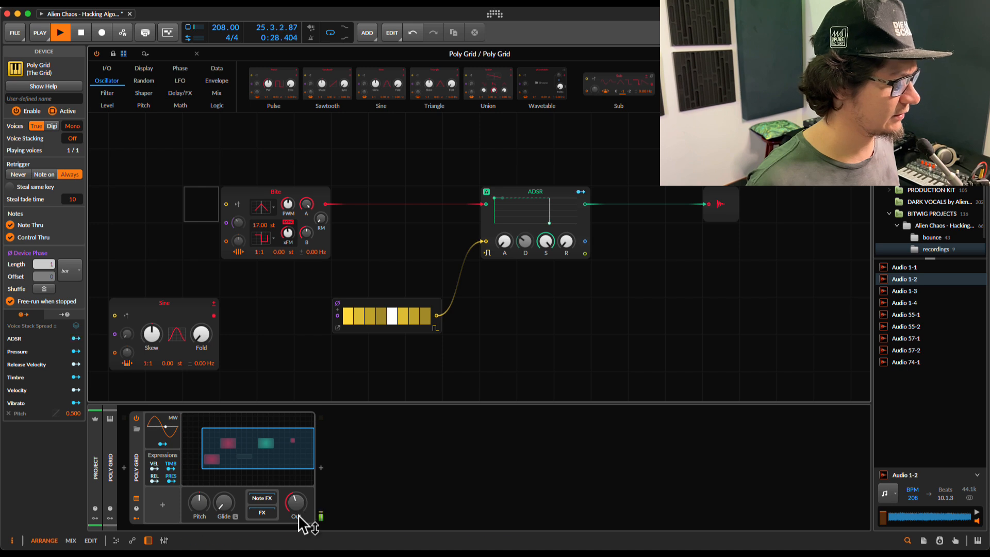
pyautogui.moveTo(294, 501); pyautogui.dragTo(294, 505)
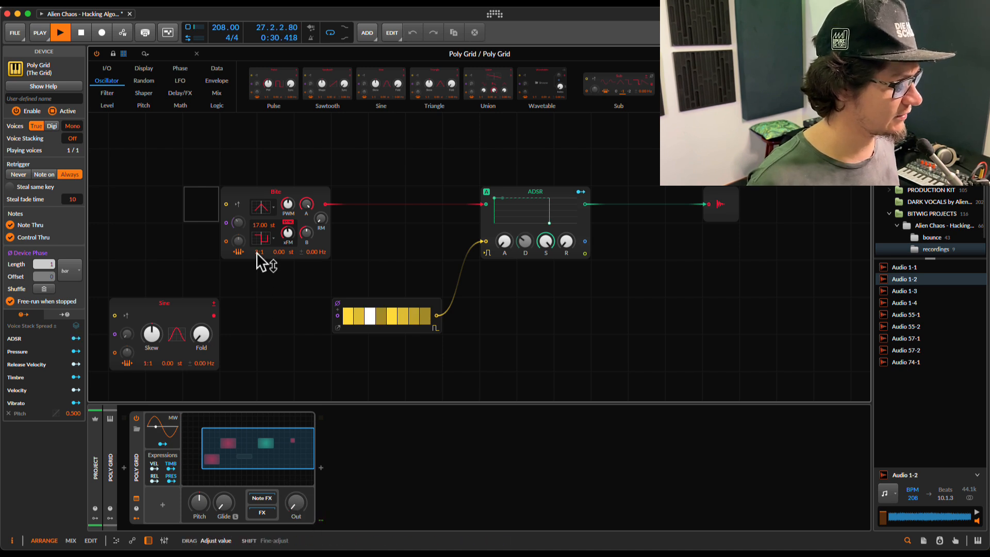
pyautogui.moveTo(257, 253); pyautogui.dragTo(265, 255)
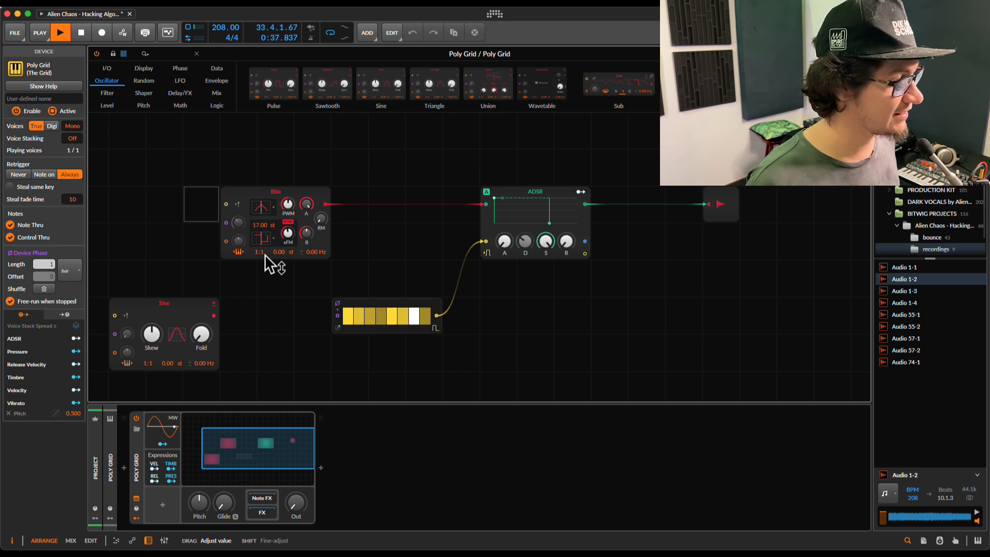
pyautogui.moveTo(265, 255); pyautogui.dragTo(245, 255)
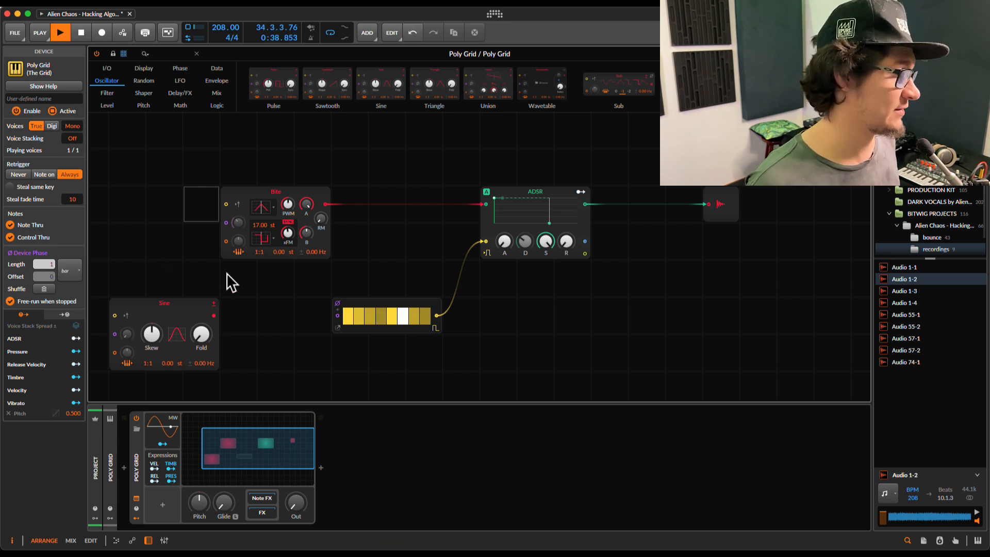
# Cable Sine's output back to Bite's phase input, stop playback, and raise the Poly Grid output level from silence.
pyautogui.moveTo(214, 315); pyautogui.dragTo(227, 225)
pyautogui.press('space')
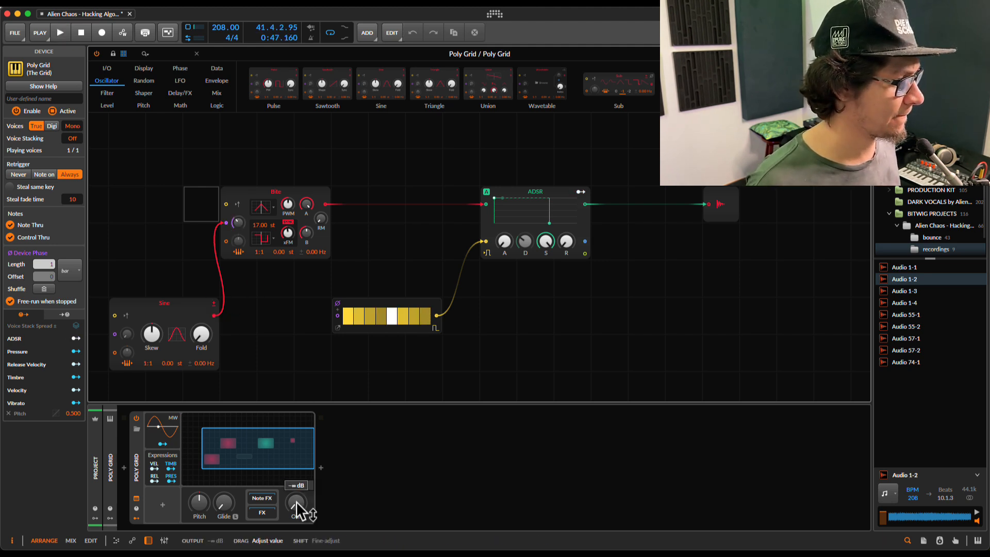
pyautogui.moveTo(296, 501); pyautogui.dragTo(296, 493)
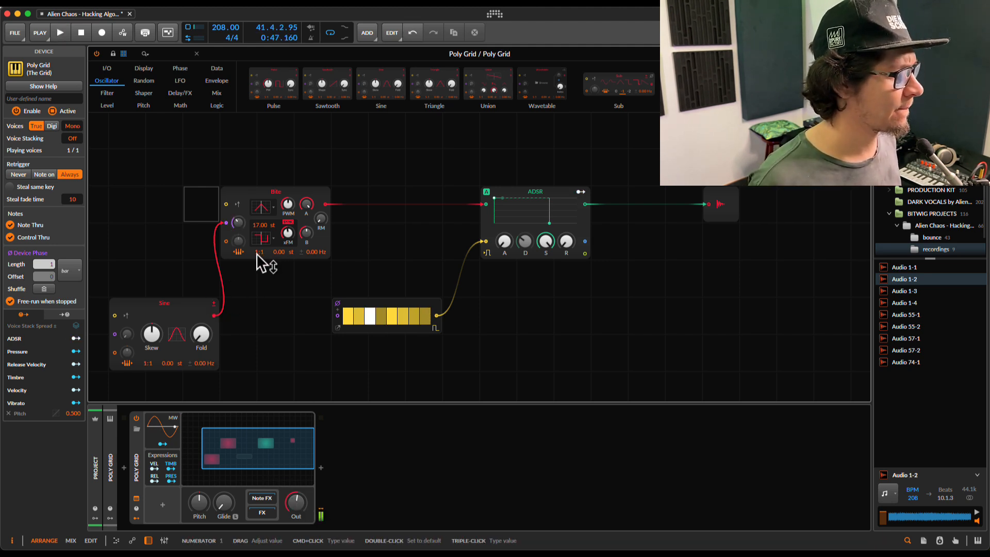
# Set the frequency ratios to 1:3 on Bite and 2:2 on Sine, reshape both oscillators' waveforms, and adjust Bite's phase modulation amount.
pyautogui.moveTo(255, 253); pyautogui.dragTo(265, 250)
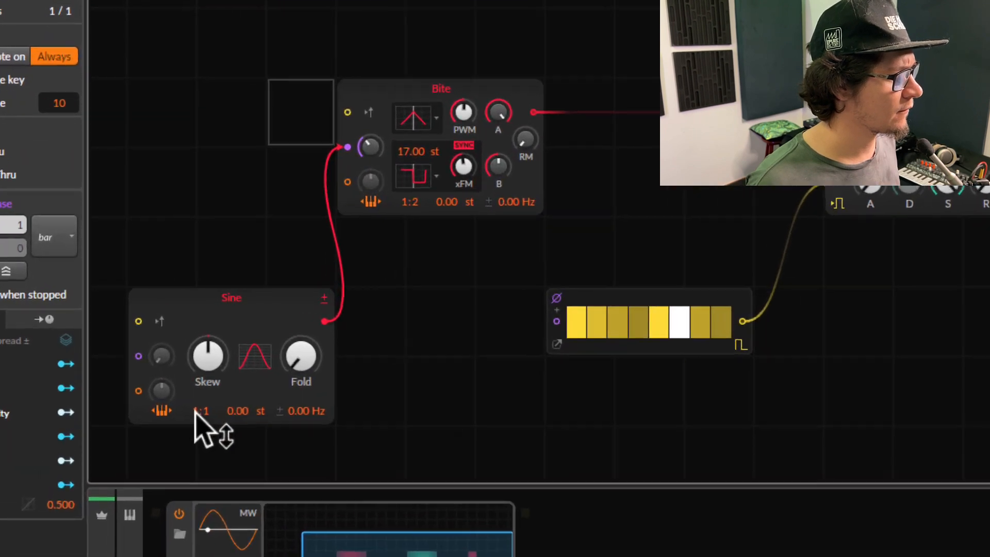
pyautogui.moveTo(214, 422); pyautogui.dragTo(217, 424)
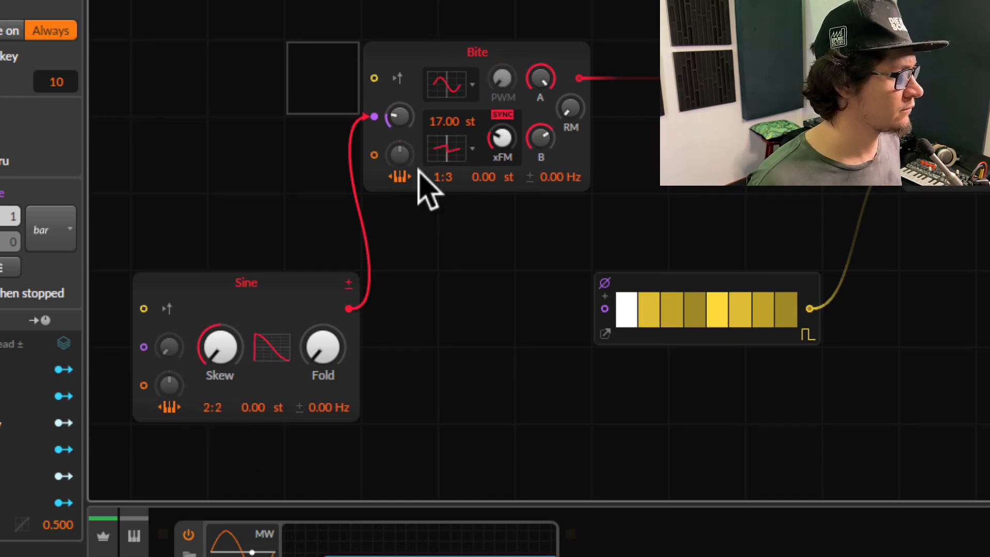
pyautogui.moveTo(396, 120); pyautogui.dragTo(397, 119)
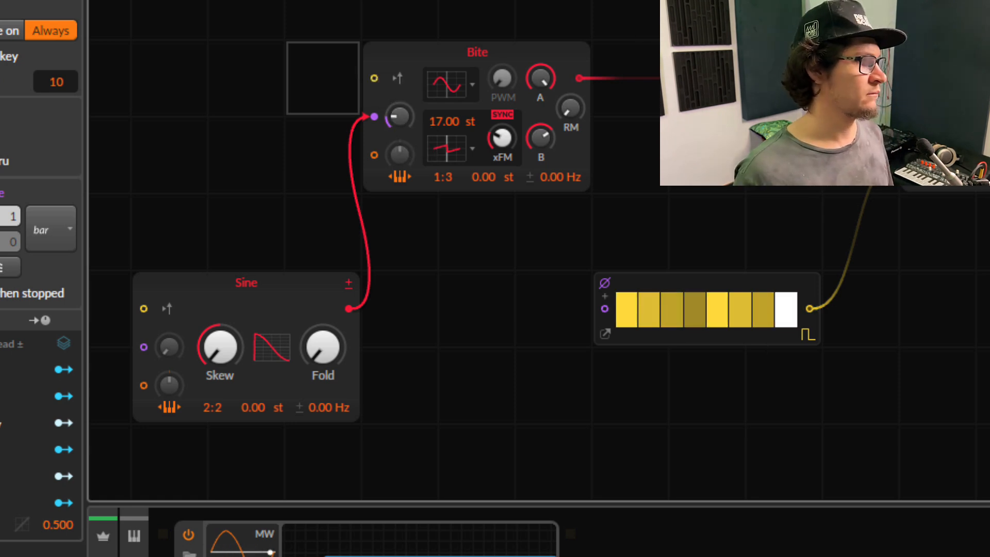
# Insert a Ripple filter in line between Bite and the ADSR, cabled in series, with the ADSR moved over to make room.
pyautogui.scroll(-1, 721, 93)
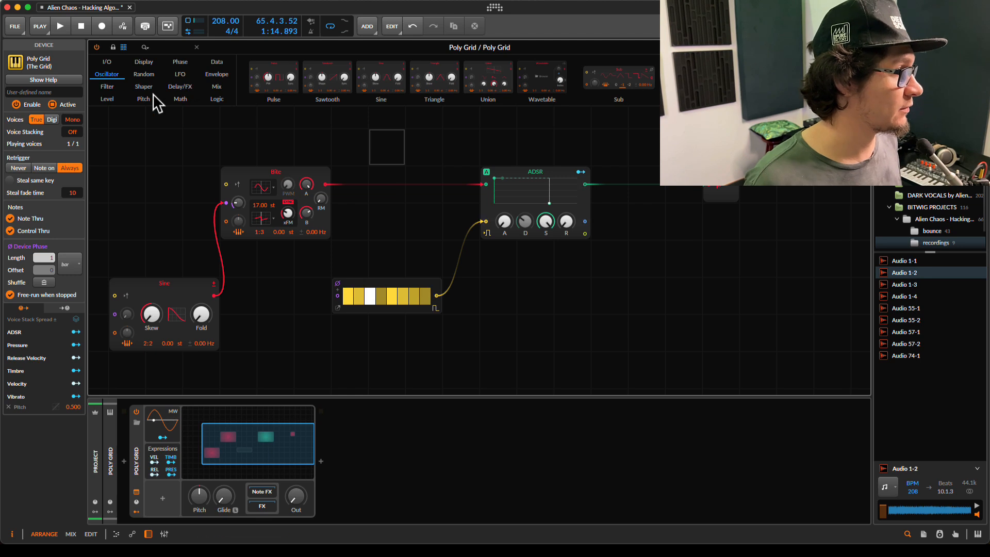
pyautogui.click(110, 86)
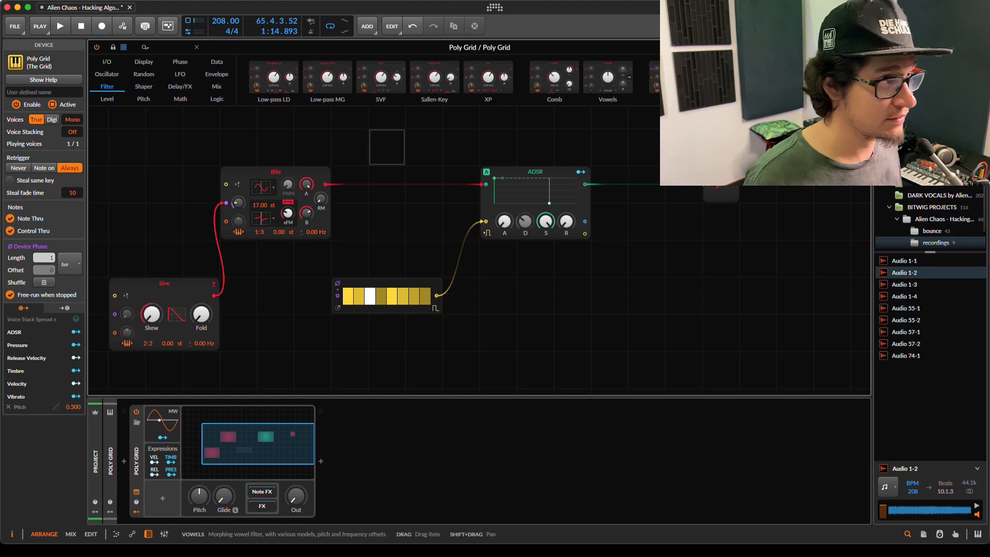
pyautogui.moveTo(386, 147)
pyautogui.mouseDown()
pyautogui.moveTo(398, 144)
pyautogui.moveTo(374, 178)
pyautogui.moveTo(369, 149)
pyautogui.moveTo(375, 160)
pyautogui.mouseUp()
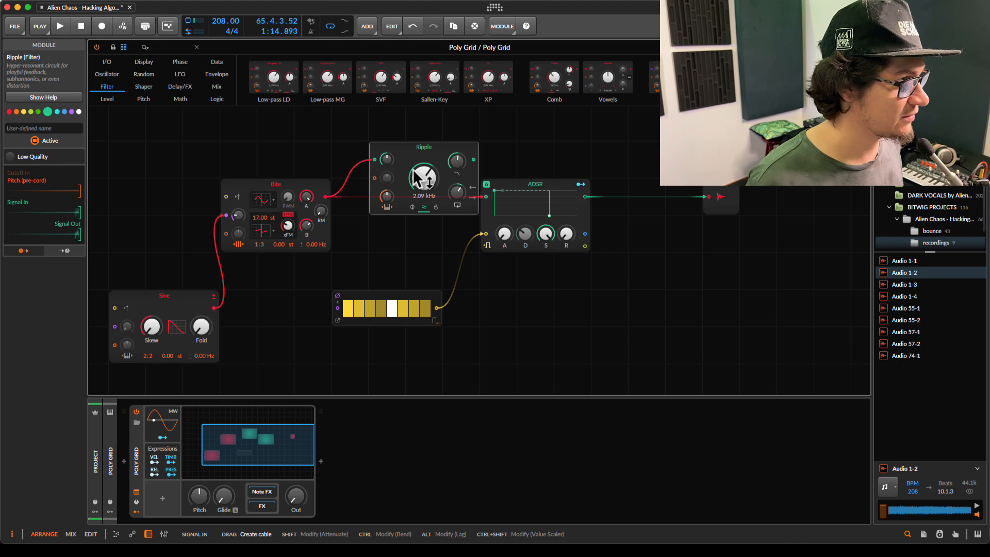
pyautogui.moveTo(473, 160); pyautogui.dragTo(485, 197)
pyautogui.moveTo(444, 160); pyautogui.dragTo(444, 196)
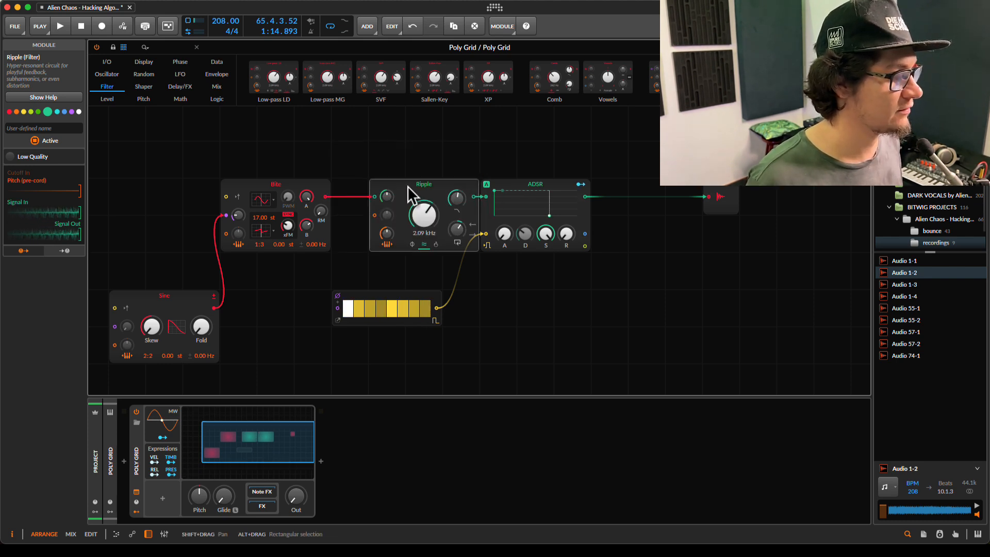
pyautogui.moveTo(550, 197); pyautogui.dragTo(588, 198)
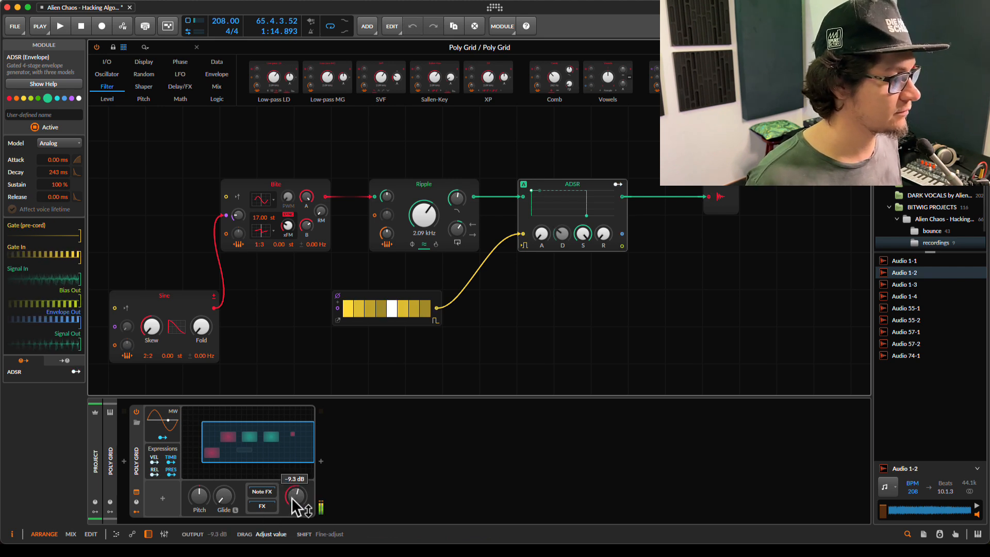
# Set the ADSR release to 91.1 ms and sweep Ripple's main cutoff down to 19.4 Hz.
pyautogui.doubleClick(422, 216)
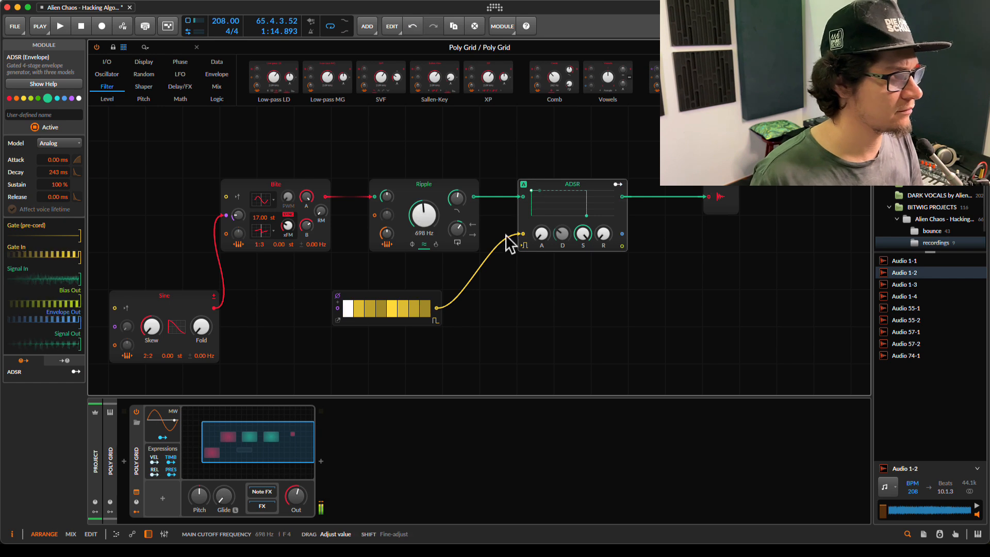
pyautogui.moveTo(603, 234); pyautogui.dragTo(603, 237)
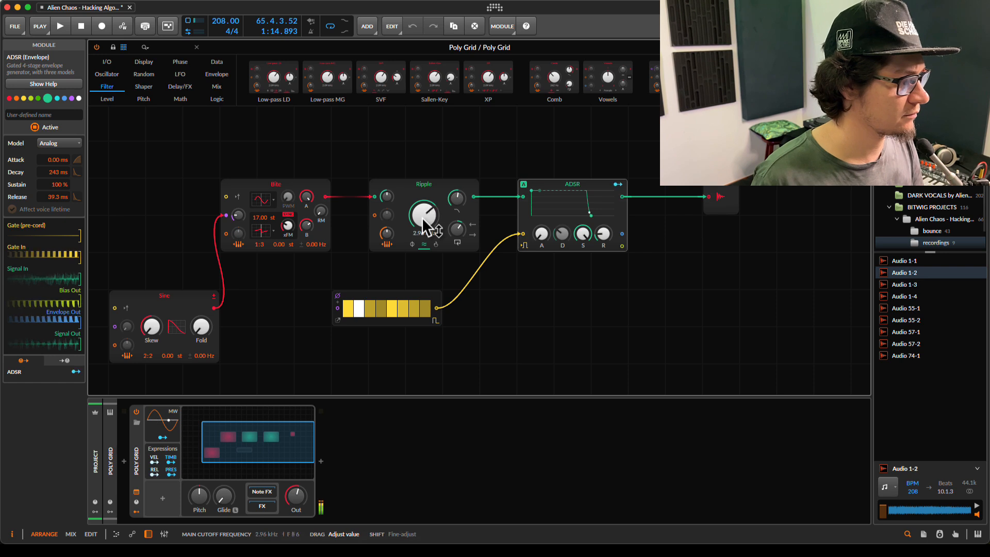
pyautogui.moveTo(422, 218); pyautogui.dragTo(421, 217)
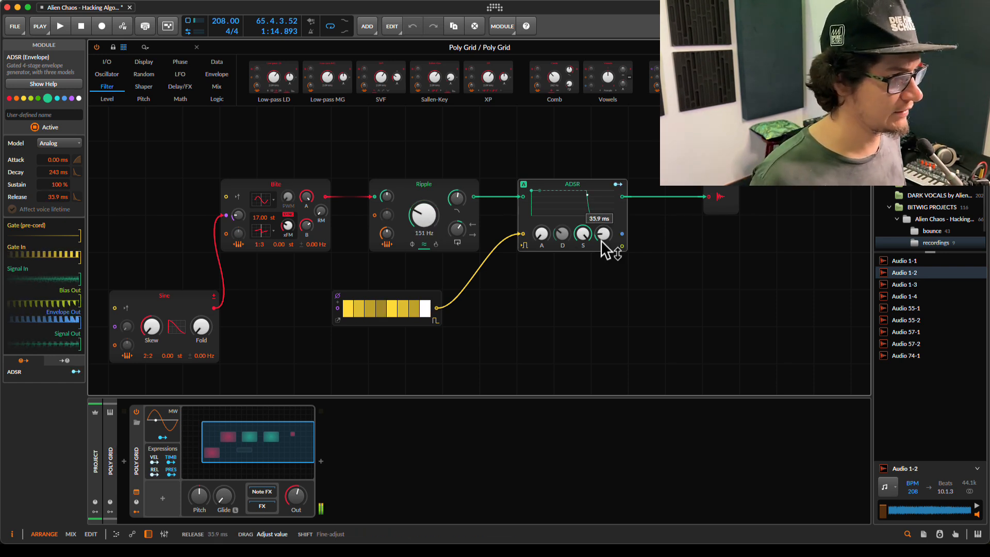
pyautogui.moveTo(601, 240); pyautogui.dragTo(601, 229)
pyautogui.moveTo(425, 221); pyautogui.dragTo(413, 222)
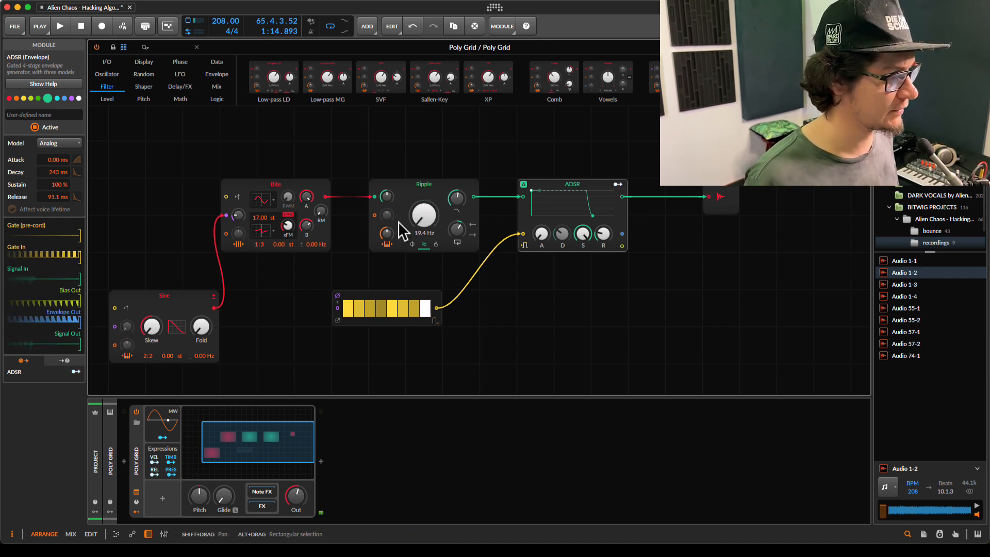
# Set Ripple's feedback cutoff to about 1.17 kHz and its main cutoff to about 26.7 Hz.
pyautogui.moveTo(455, 198)
pyautogui.mouseDown()
pyautogui.moveTo(426, 216)
pyautogui.moveTo(452, 201)
pyautogui.mouseUp()
pyautogui.moveTo(415, 223); pyautogui.dragTo(454, 200)
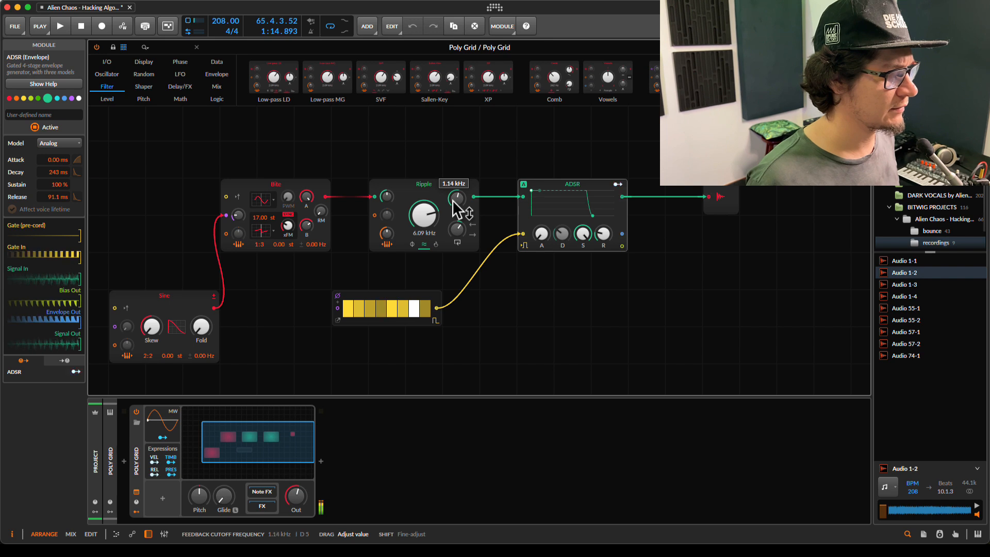
pyautogui.moveTo(452, 200)
pyautogui.mouseDown()
pyautogui.moveTo(432, 220)
pyautogui.moveTo(454, 201)
pyautogui.mouseUp()
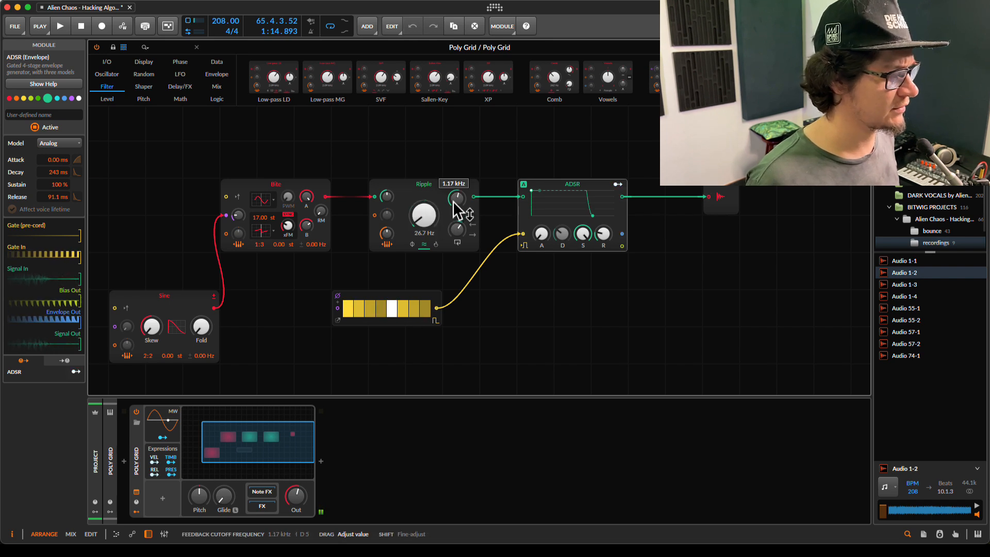
pyautogui.scroll(-1, 454, 230)
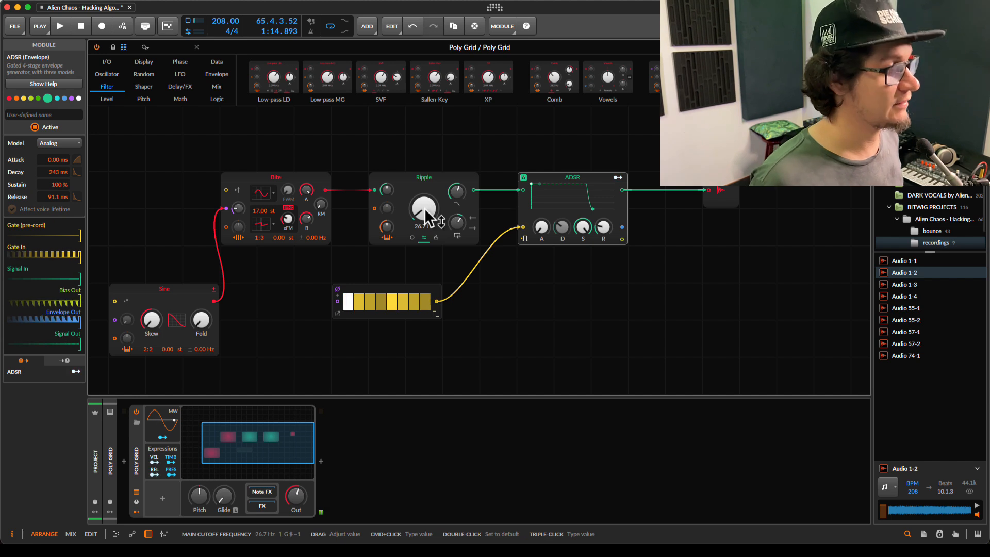
# Try Ripple's first Nature mode with the main cutoff at 370 Hz and the feedback gain at 43.0%.
pyautogui.moveTo(427, 217); pyautogui.dragTo(425, 207)
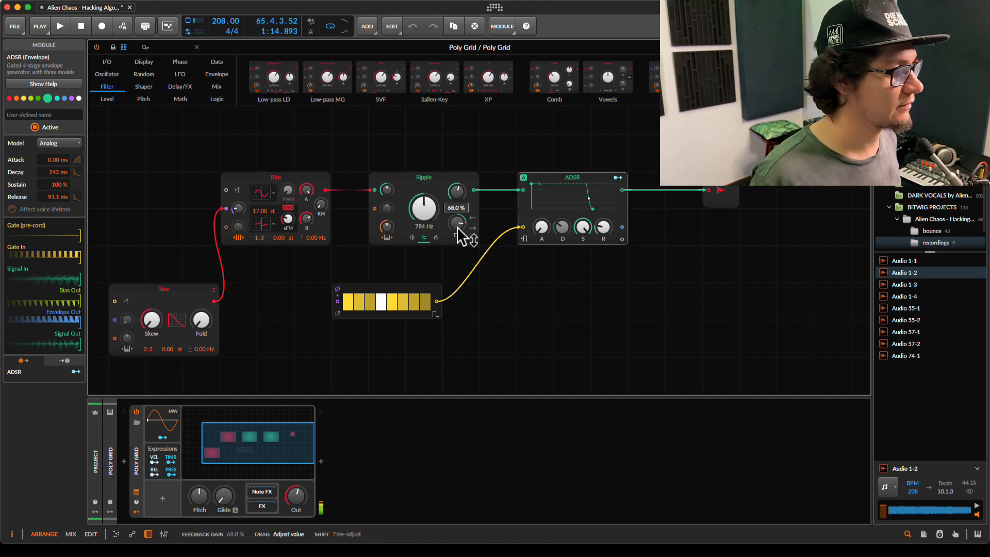
pyautogui.moveTo(461, 237); pyautogui.dragTo(433, 216)
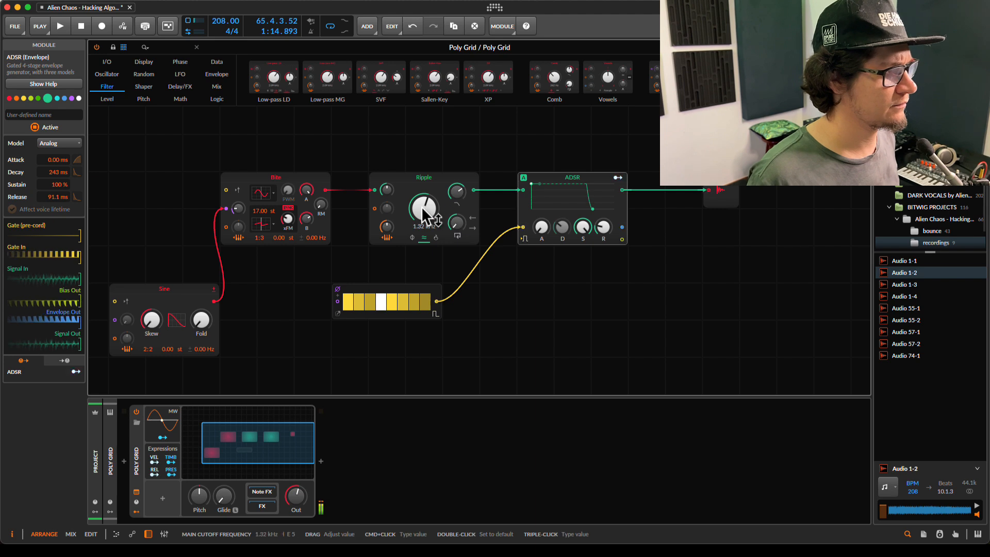
pyautogui.moveTo(421, 206); pyautogui.dragTo(429, 228)
pyautogui.click(413, 239)
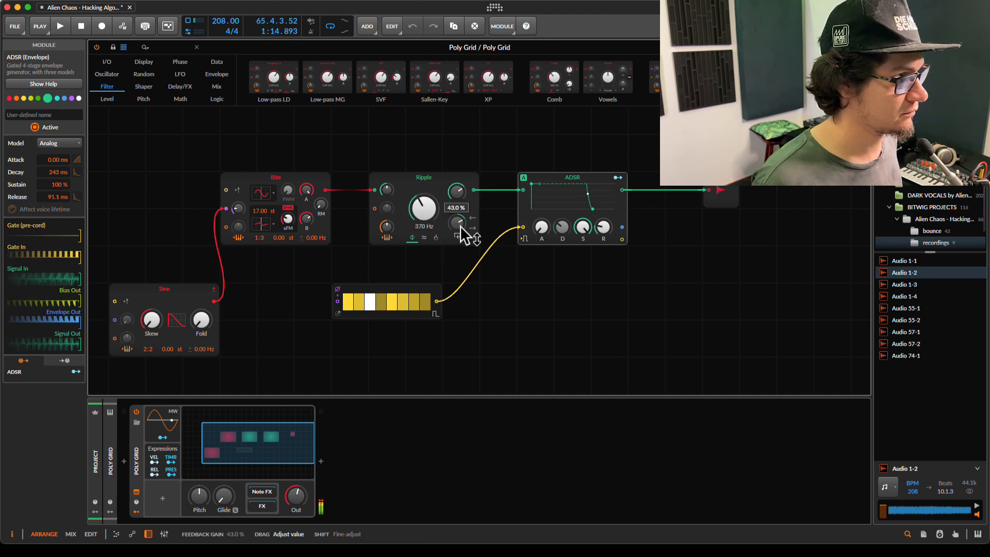
# Compare Ripple's Fire and other Nature modes while sweeping its cutoffs, ending on the middle mode with the main cutoff at 19.4 Hz.
pyautogui.click(435, 238)
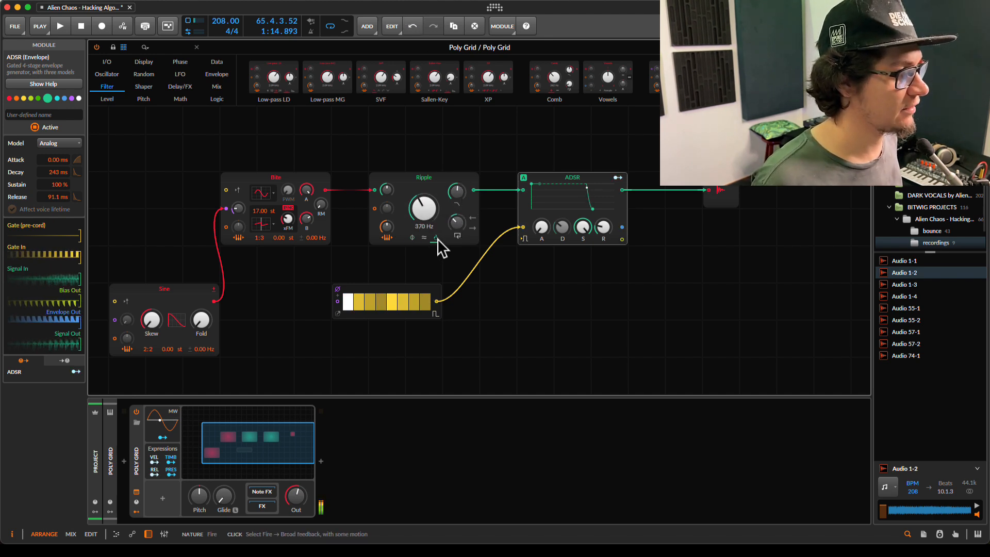
pyautogui.moveTo(427, 214); pyautogui.dragTo(426, 205)
pyautogui.click(413, 238)
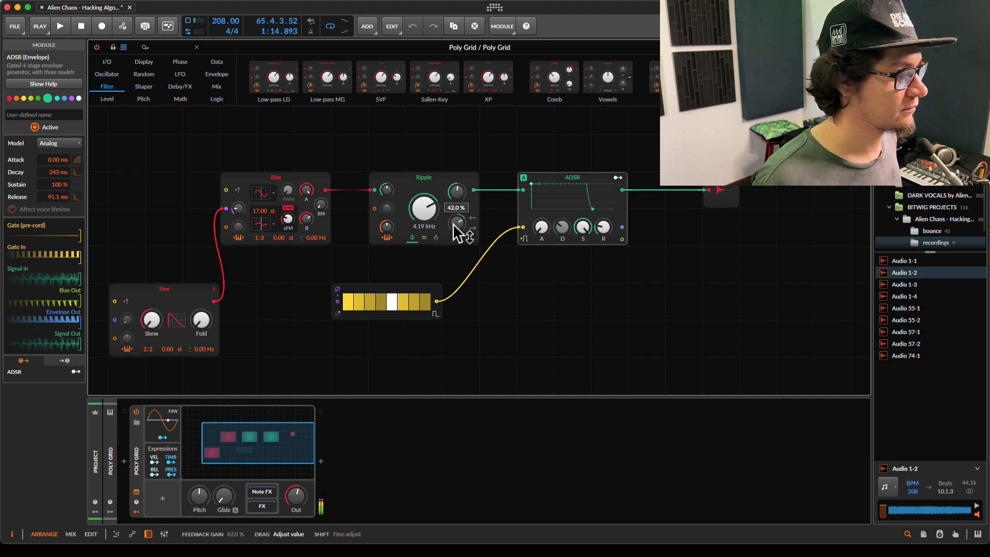
pyautogui.click(425, 239)
pyautogui.moveTo(427, 214); pyautogui.dragTo(457, 190)
pyautogui.moveTo(425, 219)
pyautogui.mouseDown()
pyautogui.moveTo(424, 208)
pyautogui.moveTo(420, 226)
pyautogui.mouseUp()
pyautogui.click(413, 239)
pyautogui.click(424, 238)
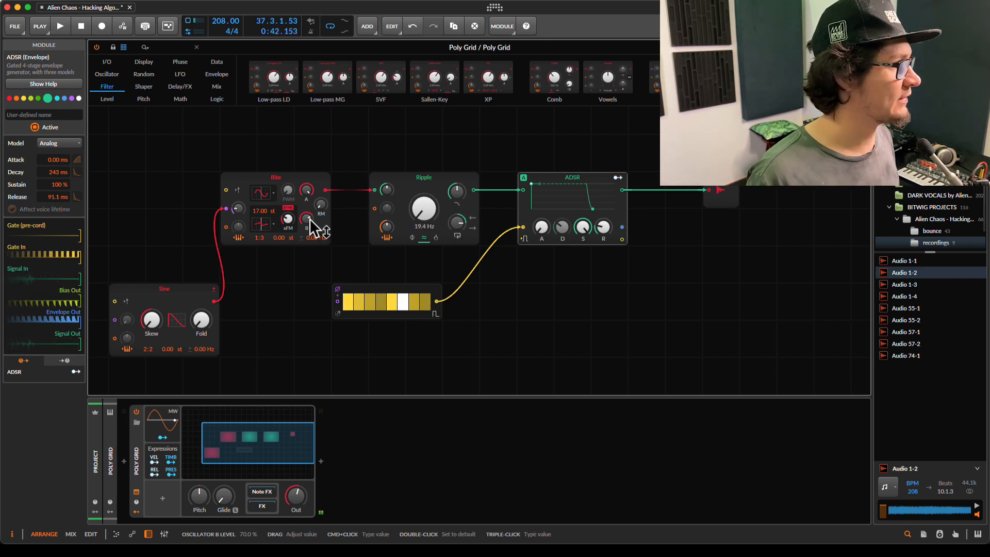
pyautogui.scroll(-2, 482, 263)
pyautogui.scroll(4, 481, 263)
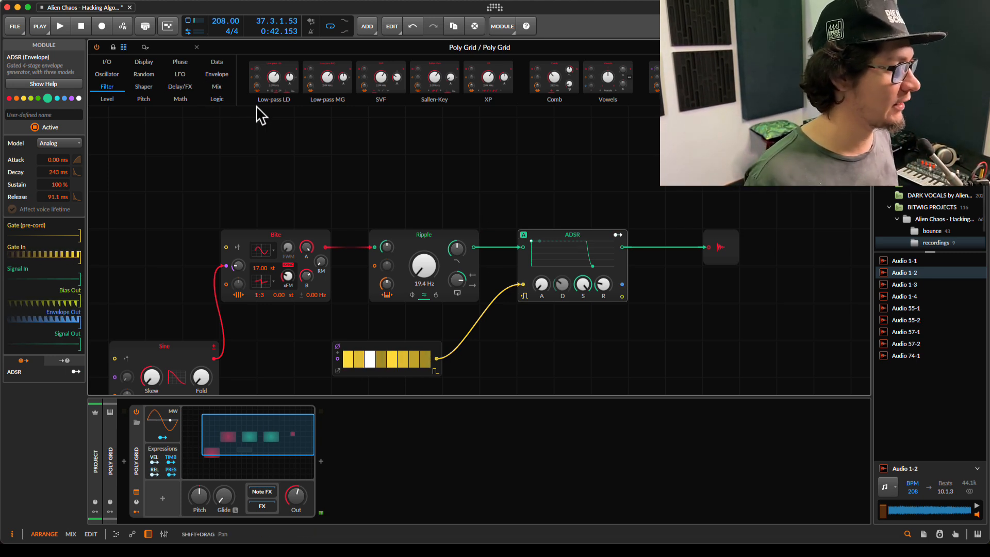
pyautogui.scroll(-2, 256, 105)
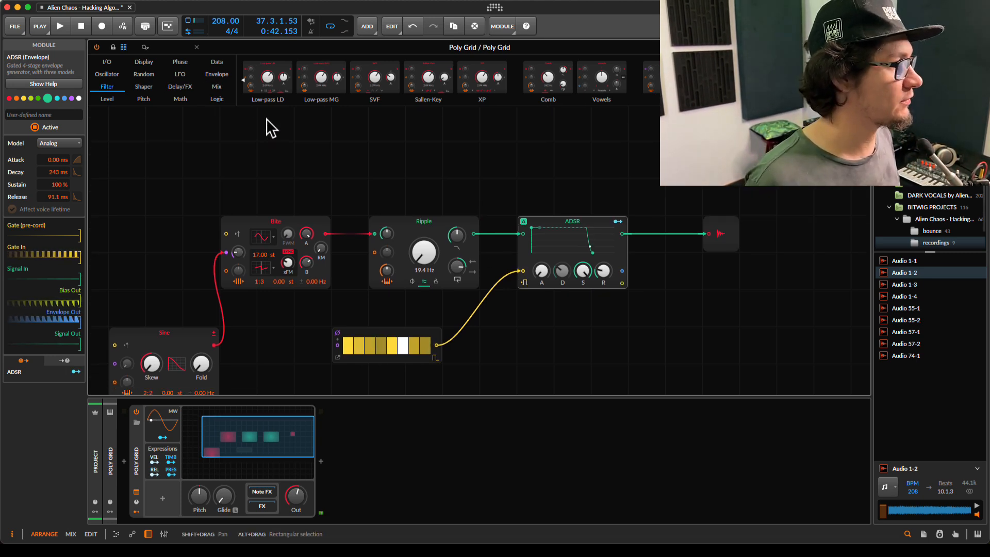
# Add an LFO module below the Sine module and patch its output into Ripple's cutoff modulation input.
pyautogui.click(180, 74)
pyautogui.scroll(-5, 244, 119)
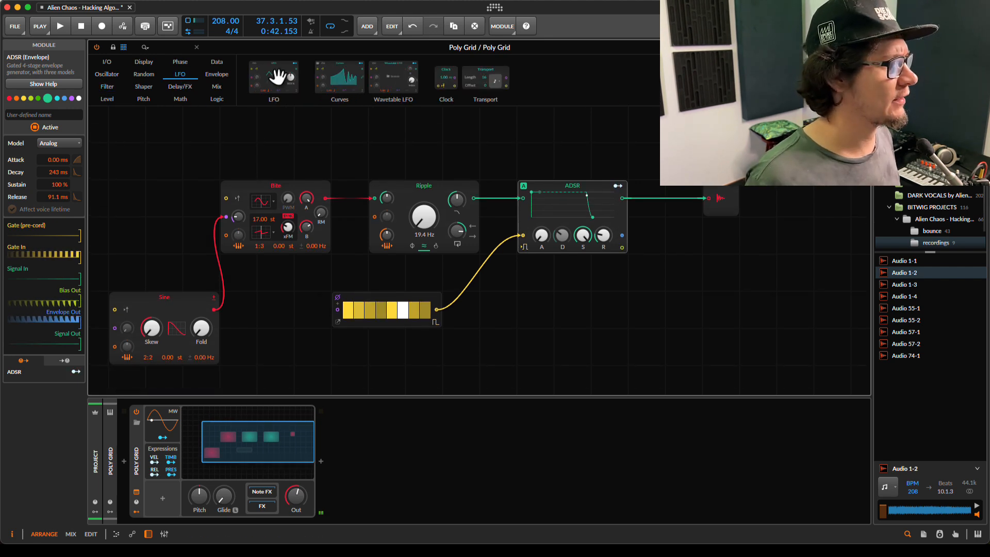
pyautogui.moveTo(277, 78); pyautogui.dragTo(295, 353)
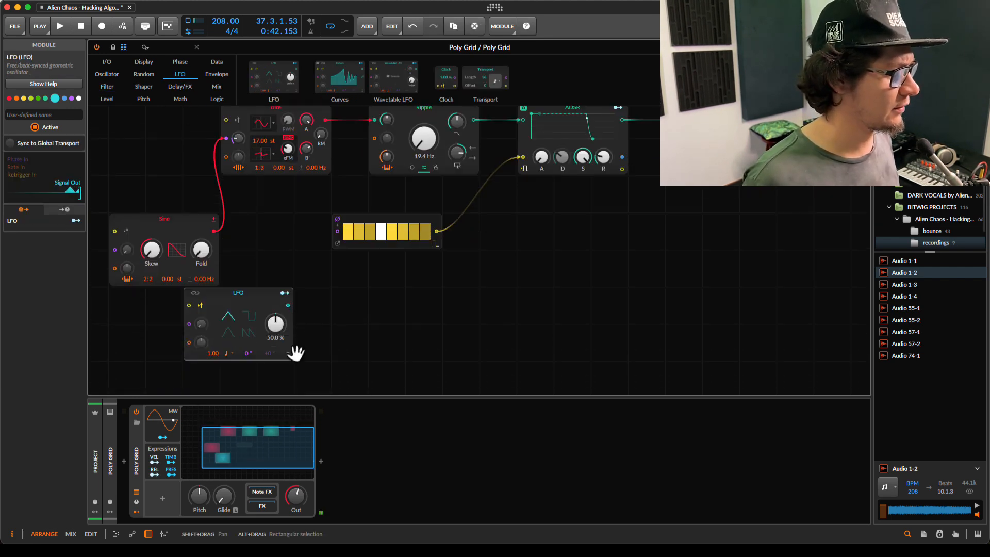
pyautogui.moveTo(243, 321); pyautogui.dragTo(374, 139)
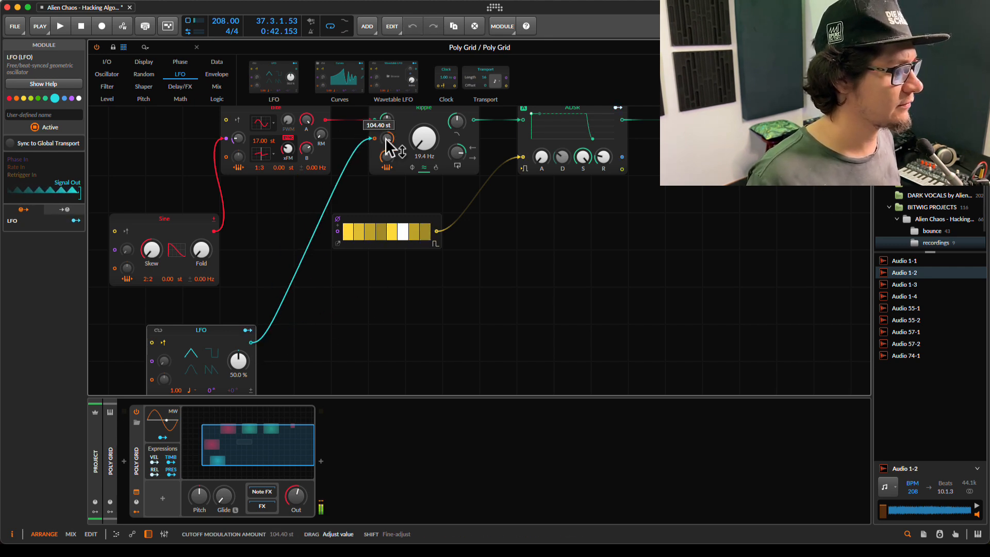
# Adjust Ripple's cutoff modulation amount and move the LFO up, close to the Sine module.
pyautogui.moveTo(421, 143); pyautogui.dragTo(390, 147)
pyautogui.scroll(-2, 217, 332)
pyautogui.scroll(1, 310, 185)
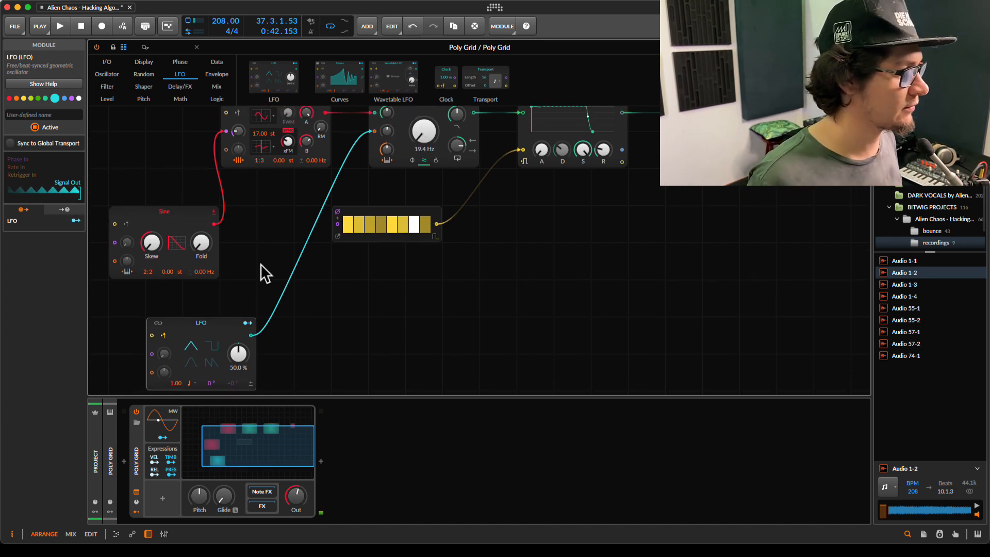
pyautogui.moveTo(234, 323); pyautogui.dragTo(271, 284)
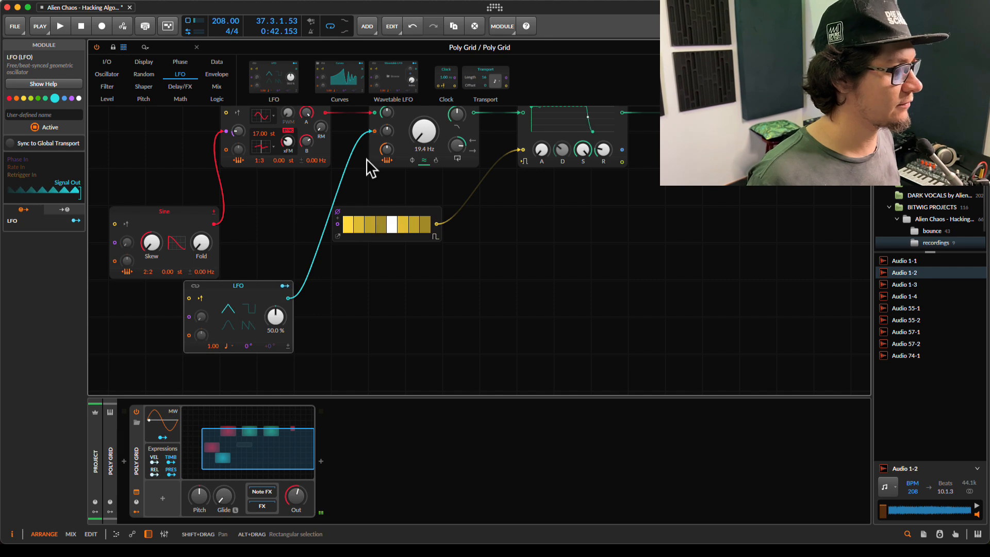
pyautogui.scroll(1, 366, 159)
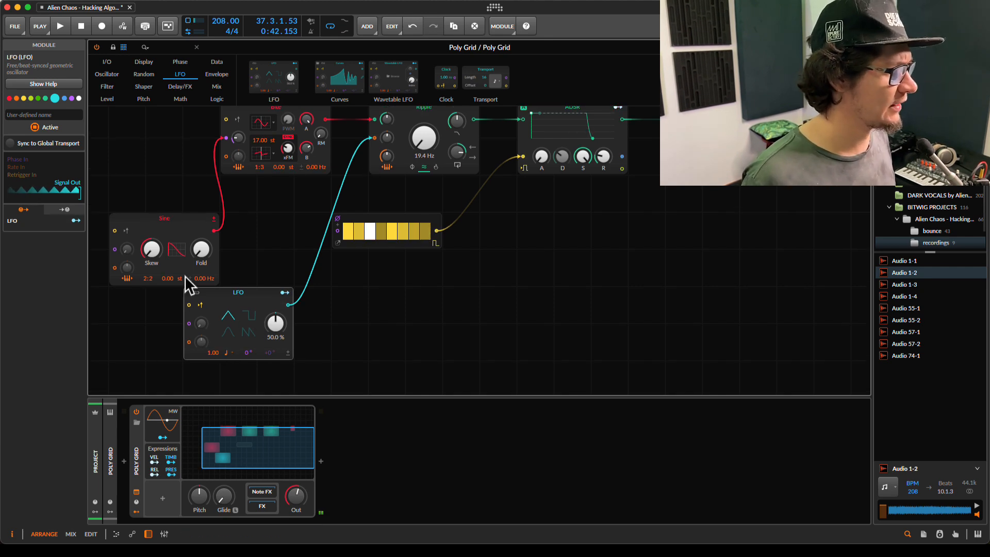
# Try the LFO's Hertz and Kilohertz timebases with different rates.
pyautogui.click(230, 354)
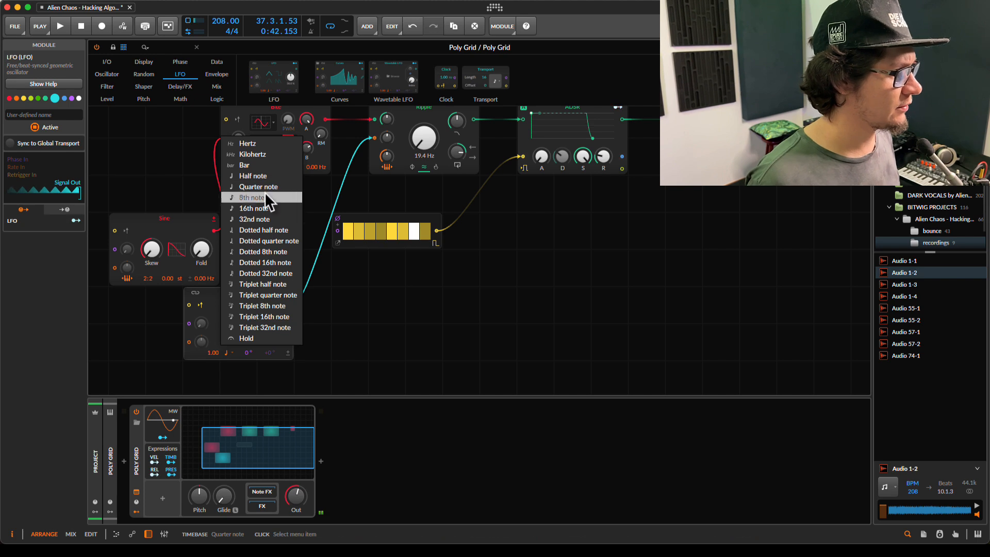
pyautogui.click(271, 146)
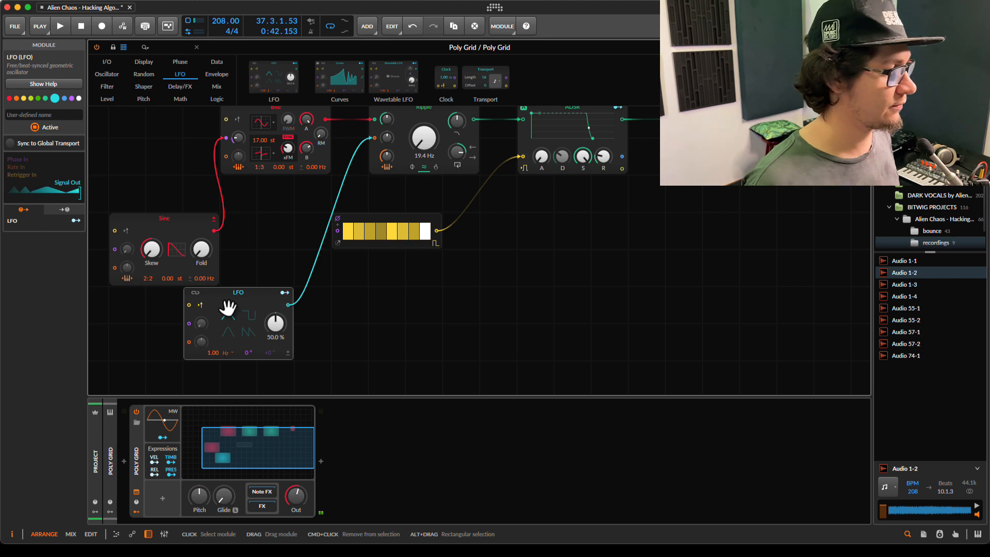
pyautogui.moveTo(208, 354); pyautogui.dragTo(206, 351)
pyautogui.click(232, 353)
pyautogui.click(227, 355)
pyautogui.click(252, 154)
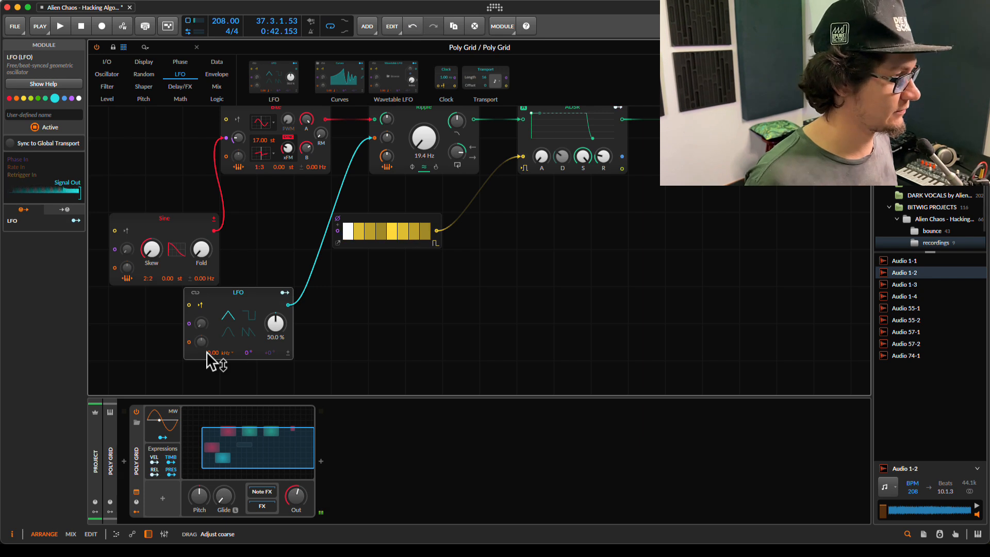
# Set the LFO's timebase to Hertz and its rate to 0.32 Hz.
pyautogui.click(219, 353)
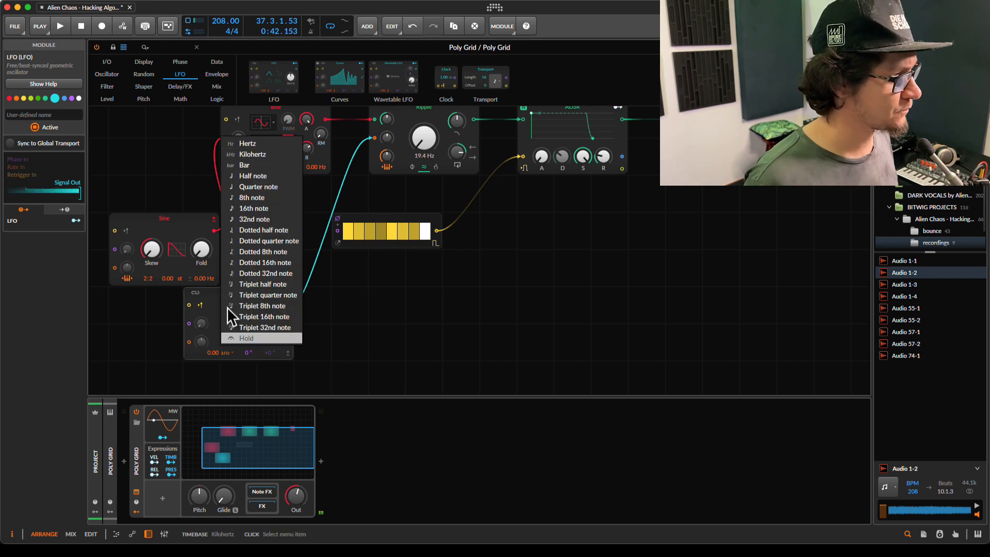
pyautogui.click(250, 143)
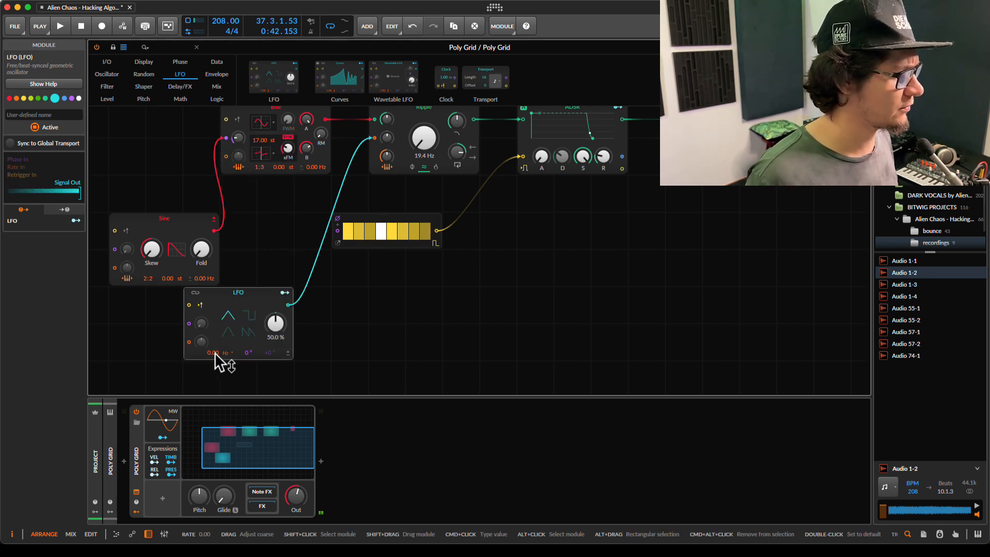
pyautogui.moveTo(210, 354); pyautogui.dragTo(215, 351)
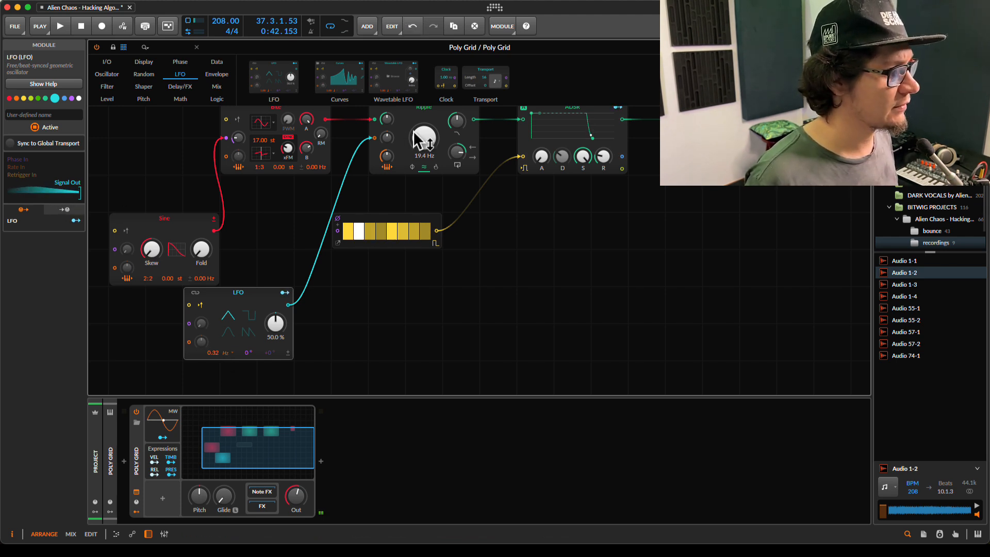
# Raise the LFO's rate to 0.98 Hz and set Ripple's main cutoff to 84.8 Hz.
pyautogui.moveTo(414, 132); pyautogui.dragTo(405, 166)
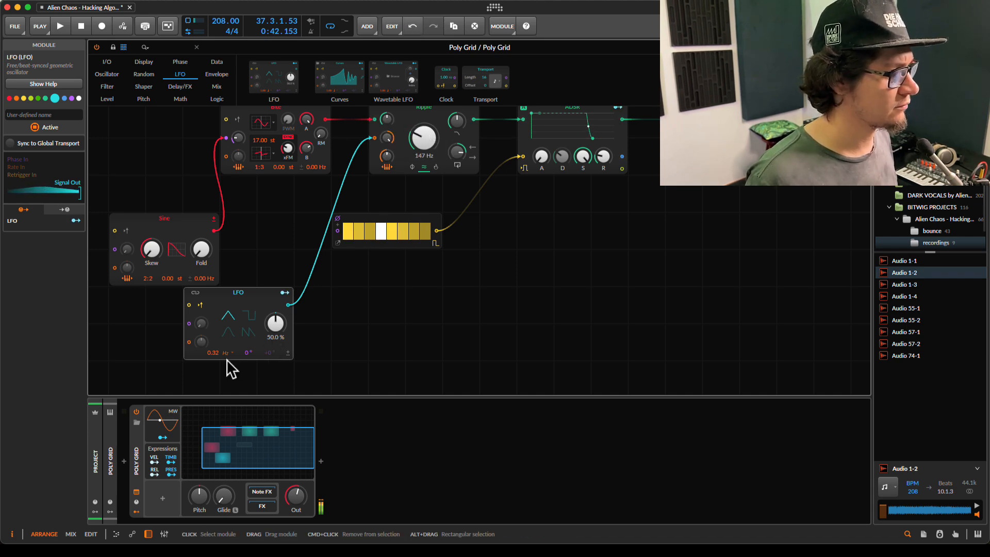
pyautogui.moveTo(216, 354); pyautogui.dragTo(216, 356)
pyautogui.moveTo(426, 143); pyautogui.dragTo(426, 141)
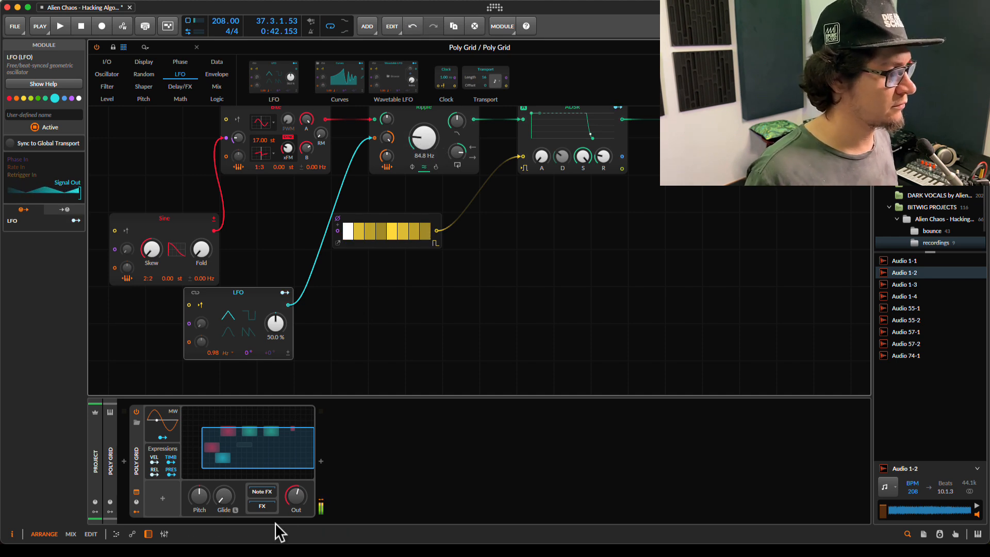
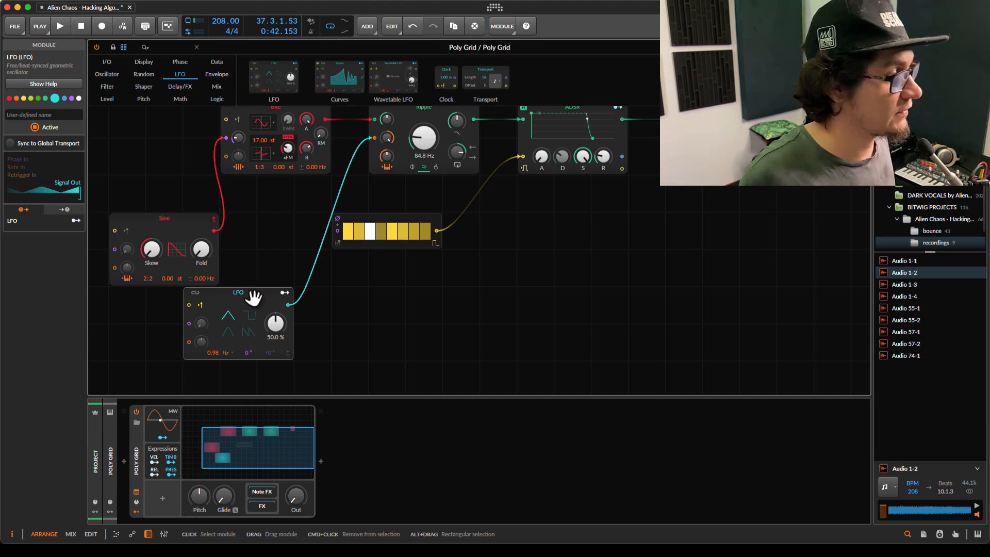
# Add a Quantizer module below the step sequencer and move the LFO further down and left.
pyautogui.moveTo(253, 298); pyautogui.dragTo(239, 334)
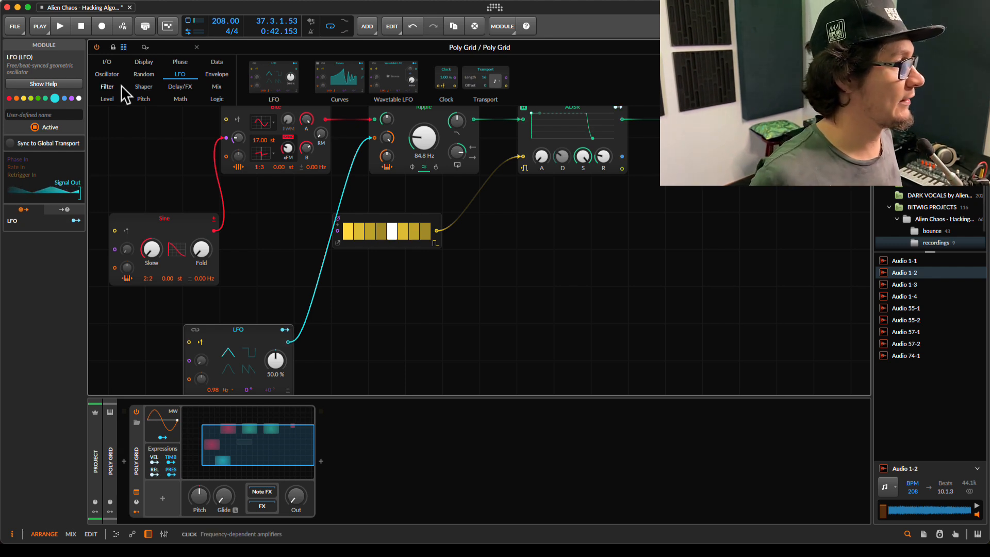
pyautogui.click(146, 63)
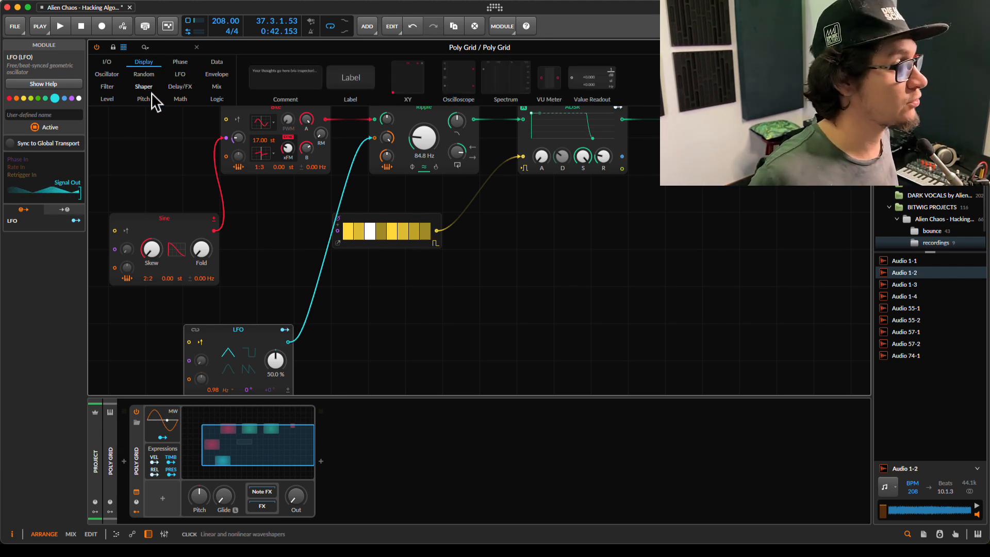
pyautogui.click(145, 87)
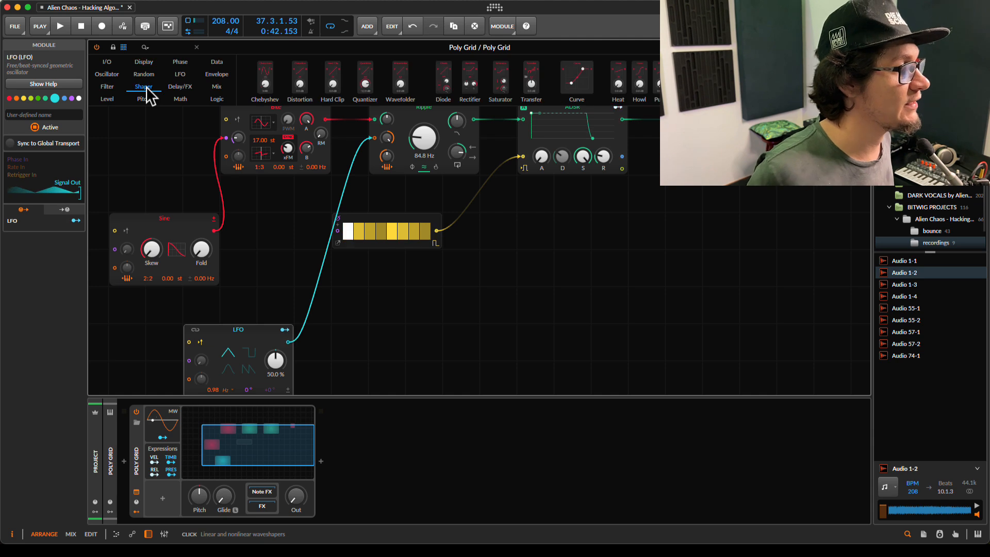
pyautogui.moveTo(365, 80); pyautogui.dragTo(388, 281)
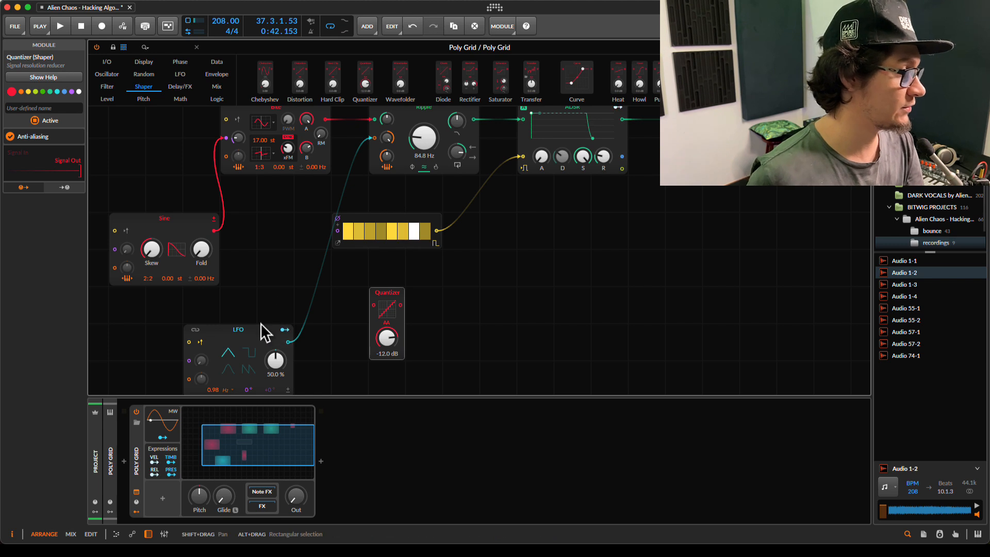
pyautogui.moveTo(261, 323); pyautogui.dragTo(224, 324)
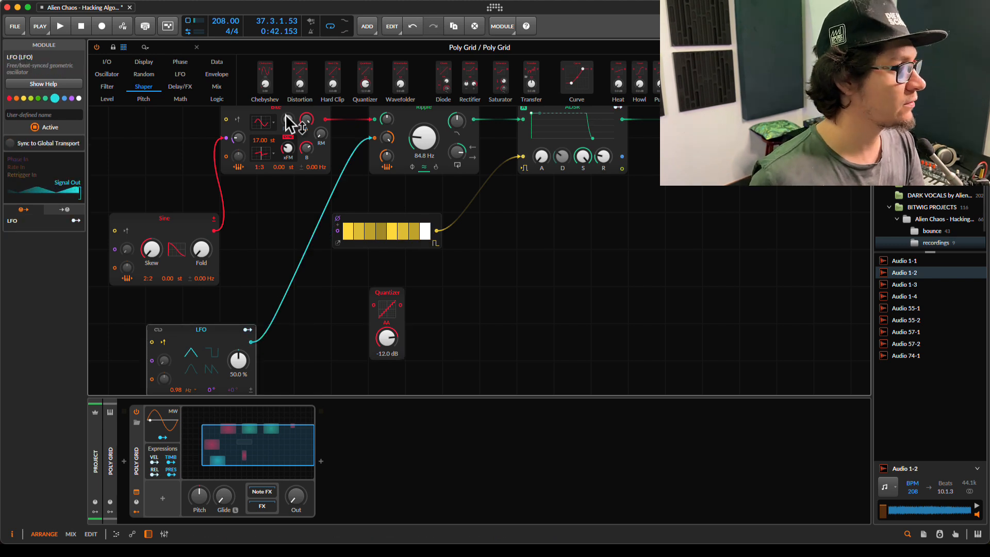
# Add an Oscilloscope to the right of the Quantizer and enlarge it to a wide display.
pyautogui.click(144, 62)
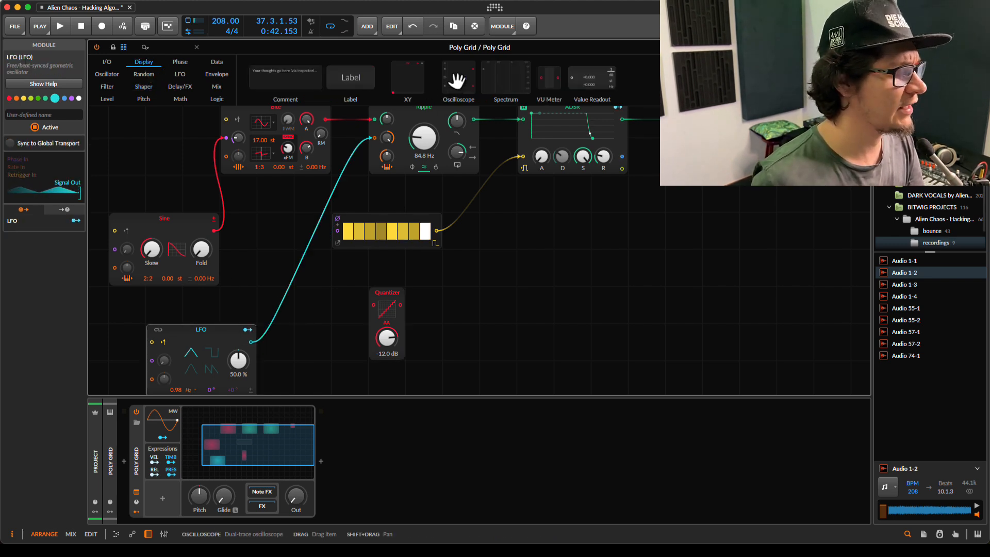
pyautogui.moveTo(464, 84); pyautogui.dragTo(471, 304)
pyautogui.scroll(-5, 520, 273)
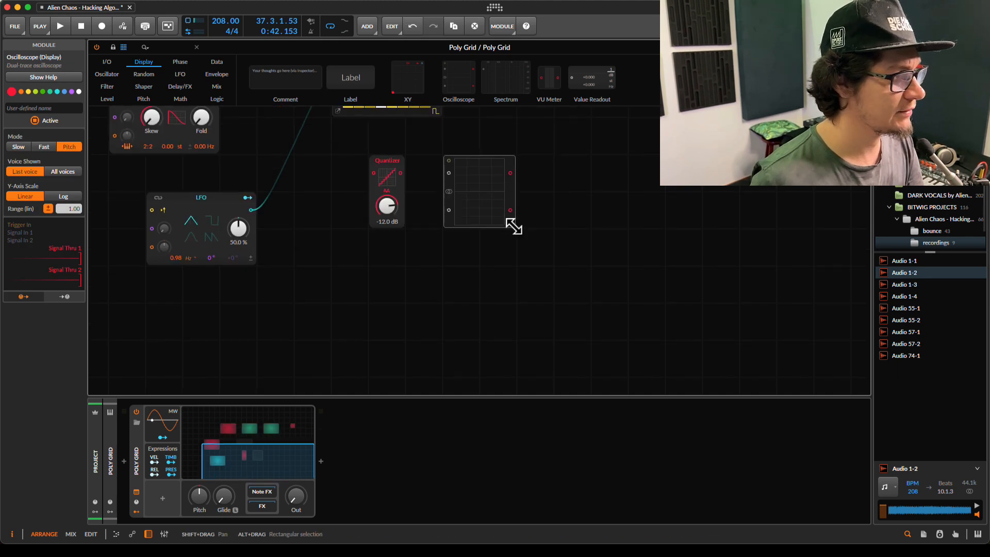
pyautogui.moveTo(513, 226); pyautogui.dragTo(848, 300)
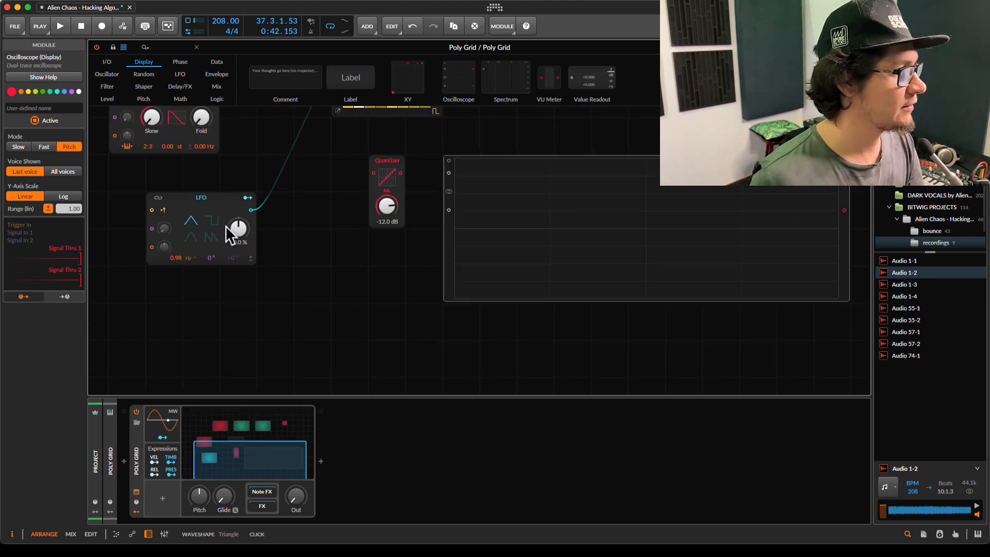
# Patch the LFO into the Oscilloscope's first signal input, move the Quantizer left, and set the Oscilloscope's mode to Slow.
pyautogui.moveTo(250, 211); pyautogui.dragTo(449, 174)
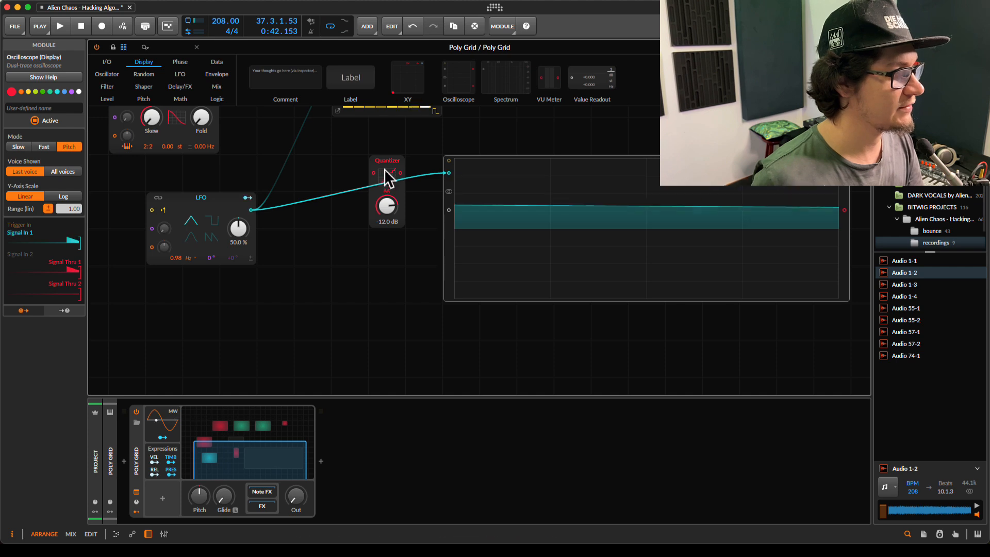
pyautogui.moveTo(390, 168); pyautogui.dragTo(316, 168)
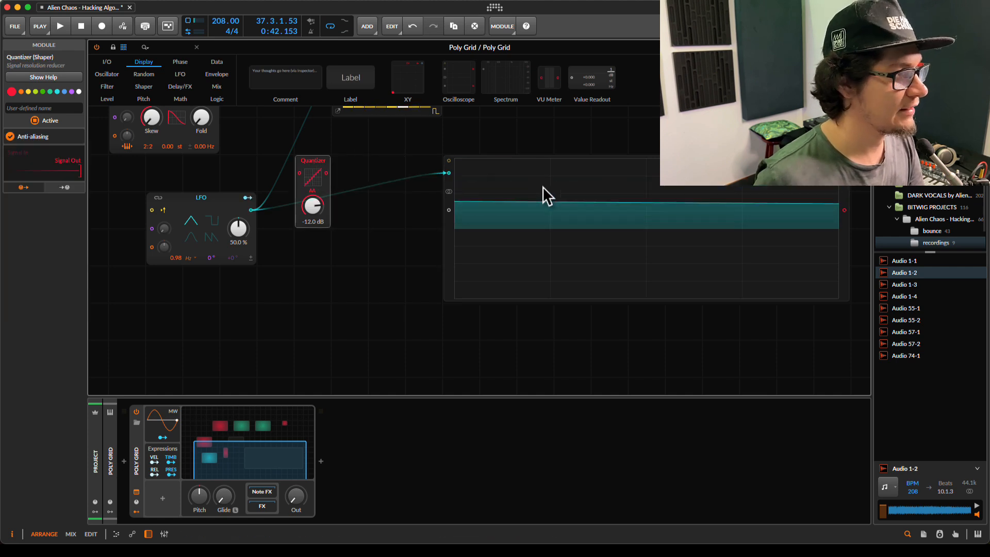
pyautogui.click(515, 259)
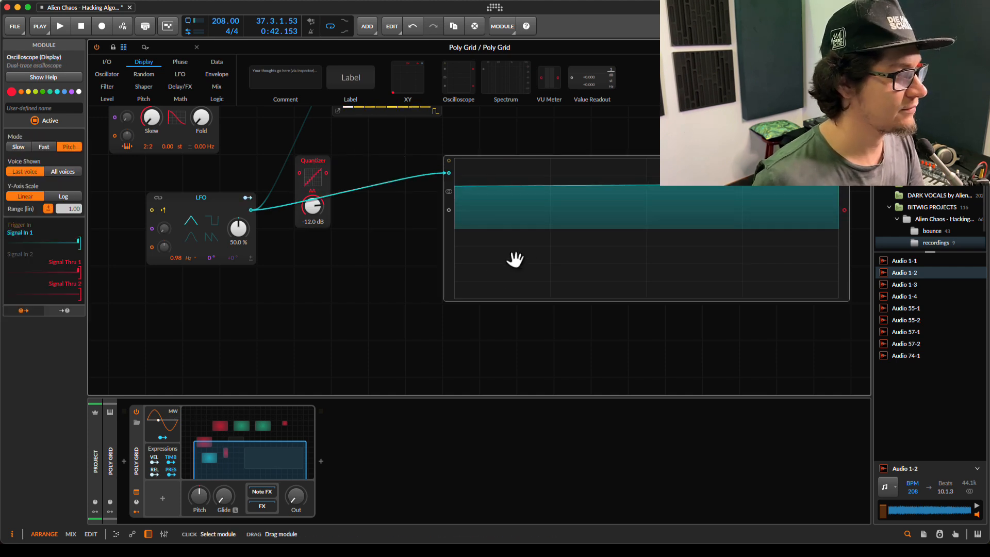
pyautogui.click(43, 147)
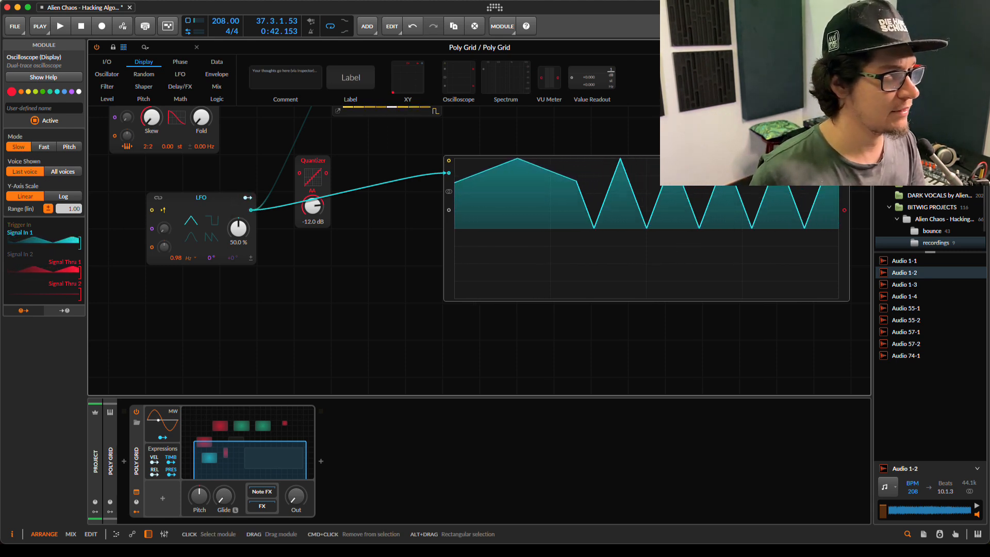
# Set the LFO's rate to 2.01 Hz and compare its unipolar and bipolar output, leaving Bipolar on.
pyautogui.moveTo(175, 260); pyautogui.dragTo(176, 258)
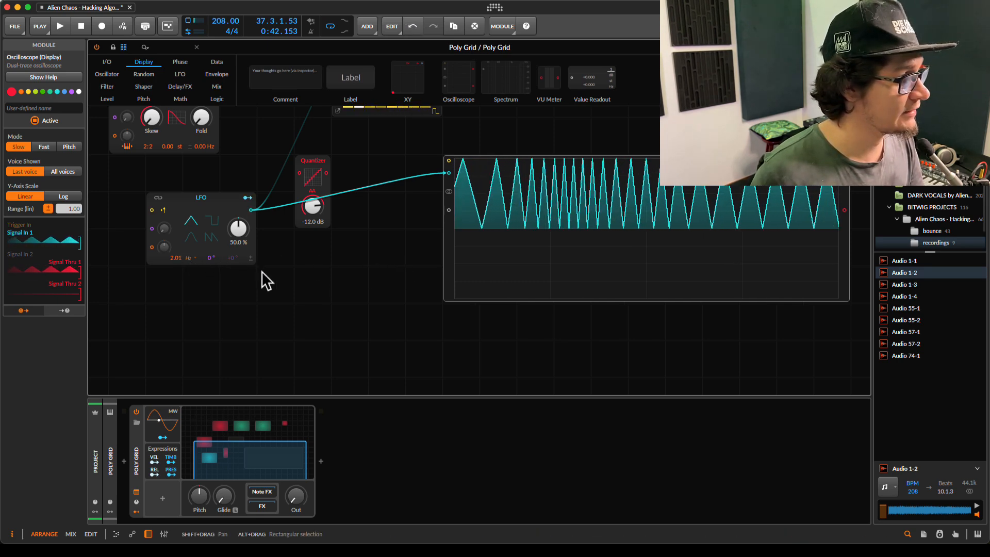
pyautogui.click(252, 259)
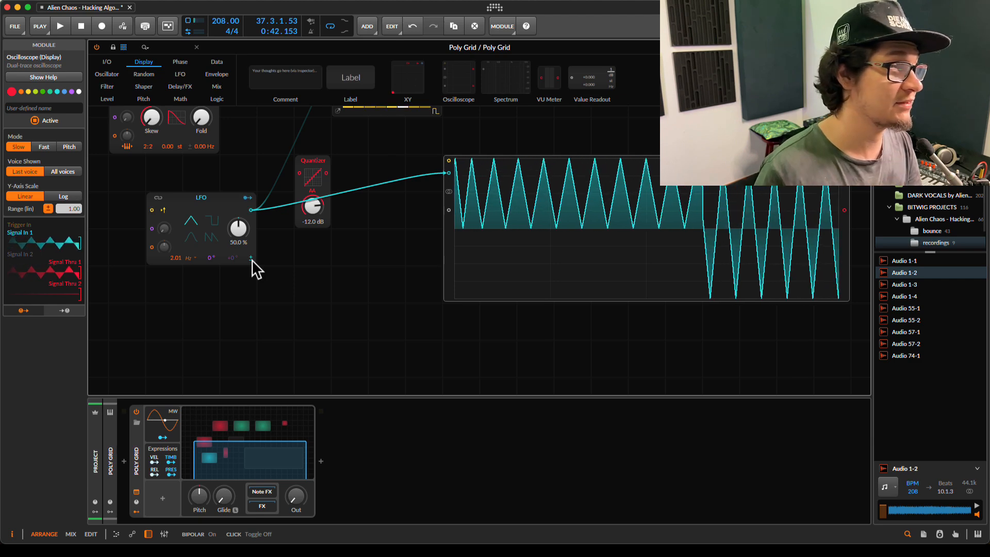
pyautogui.click(252, 261)
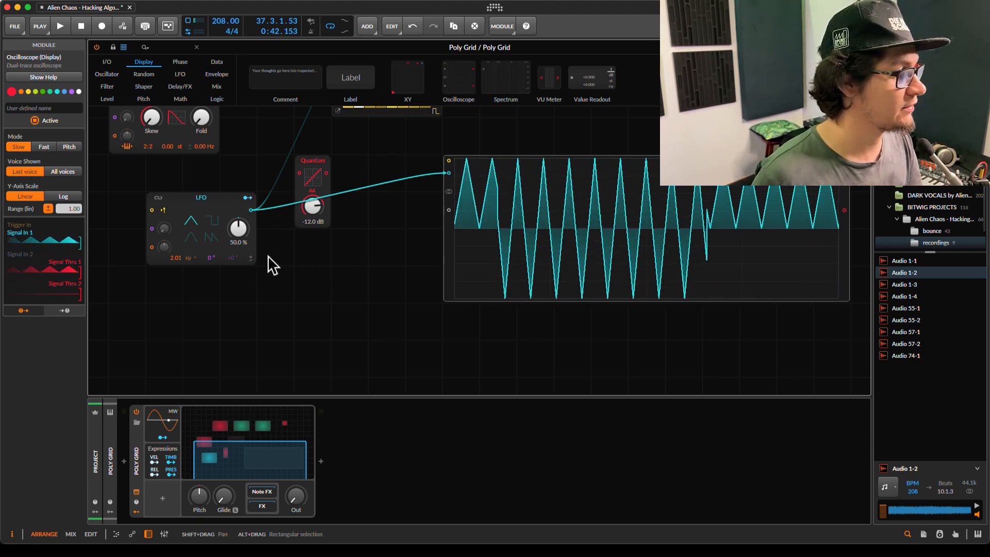
pyautogui.click(251, 258)
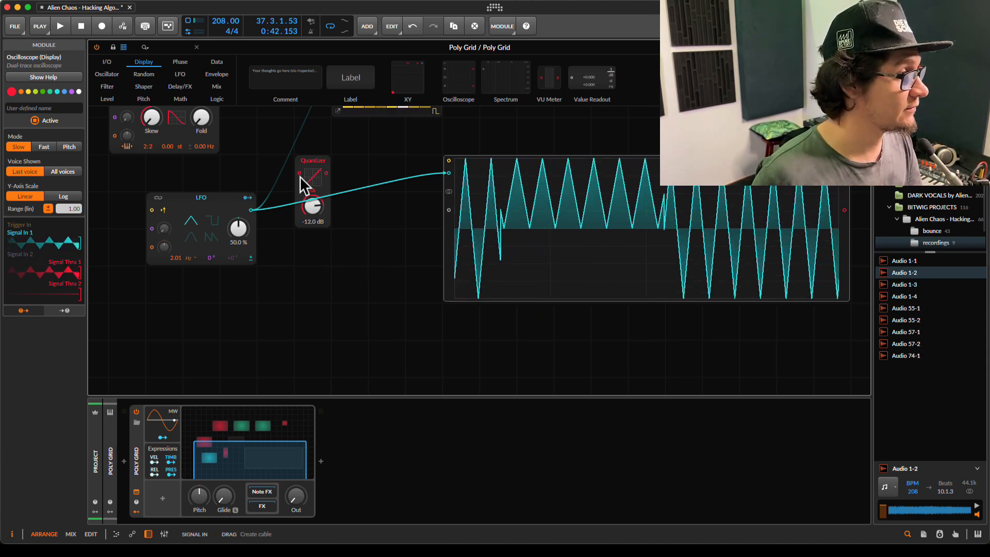
# Move the Quantizer below the cable between the LFO and Oscilloscope, and set its amount to -32.1 dB.
pyautogui.scroll(-1, 314, 200)
pyautogui.moveTo(313, 155); pyautogui.dragTo(336, 229)
pyautogui.scroll(2, 300, 258)
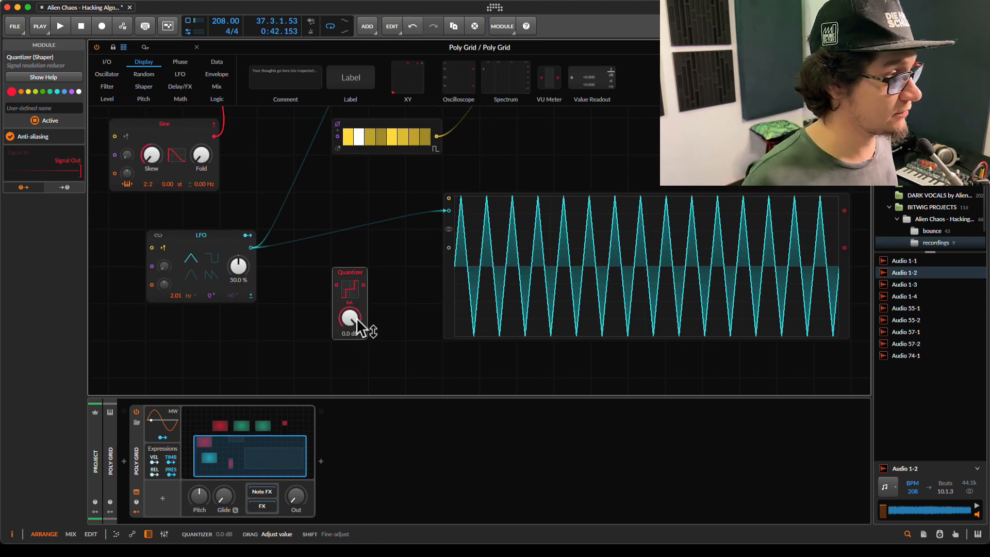
pyautogui.moveTo(361, 332); pyautogui.dragTo(355, 321)
pyautogui.scroll(-1, 354, 318)
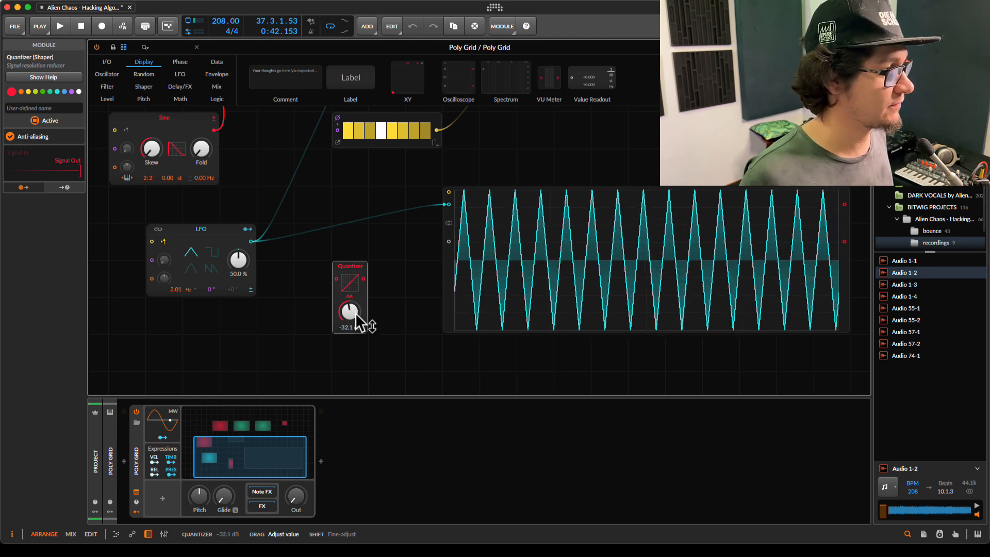
# Unplug the LFO's cable from the Oscilloscope's first signal input.
pyautogui.scroll(3, 361, 297)
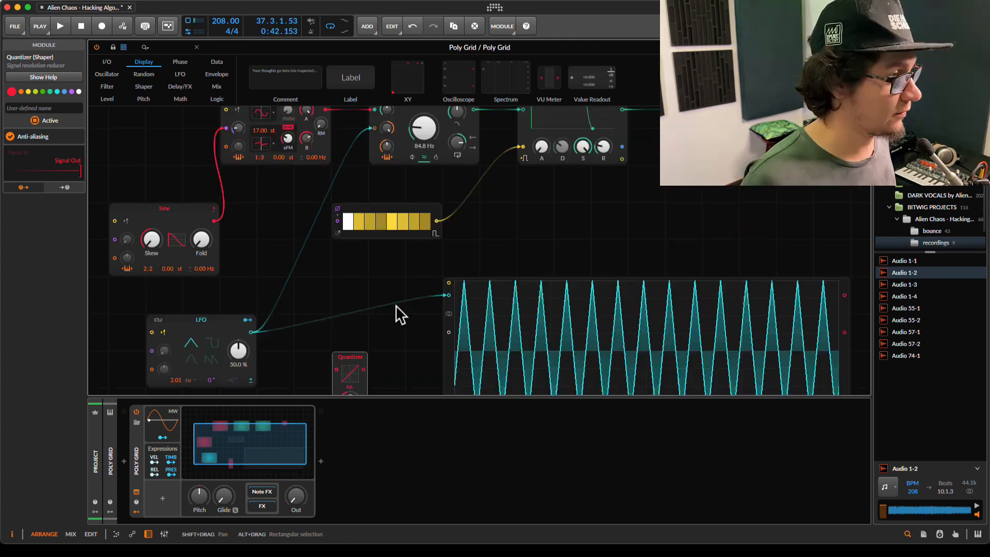
pyautogui.moveTo(443, 296); pyautogui.dragTo(407, 284)
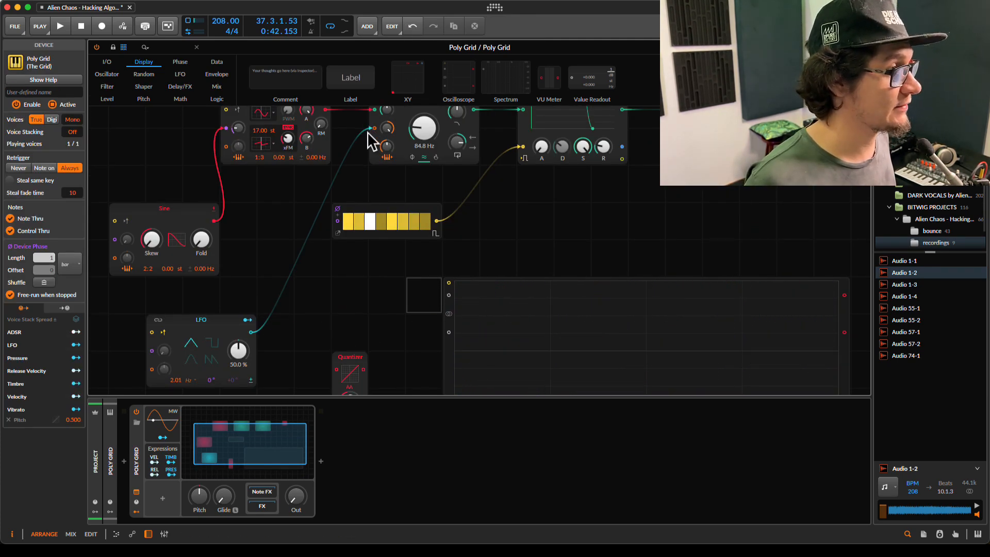
# Patch the LFO through the Quantizer into the Oscilloscope's first signal input, and set the Quantizer's amount to -4.8 dB.
pyautogui.scroll(-4, 292, 276)
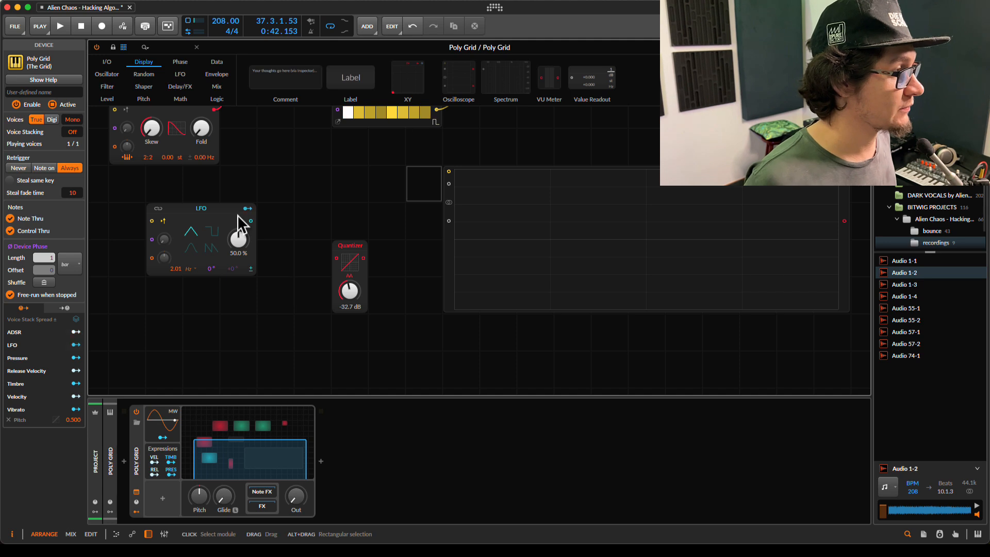
pyautogui.moveTo(250, 220); pyautogui.dragTo(381, 254)
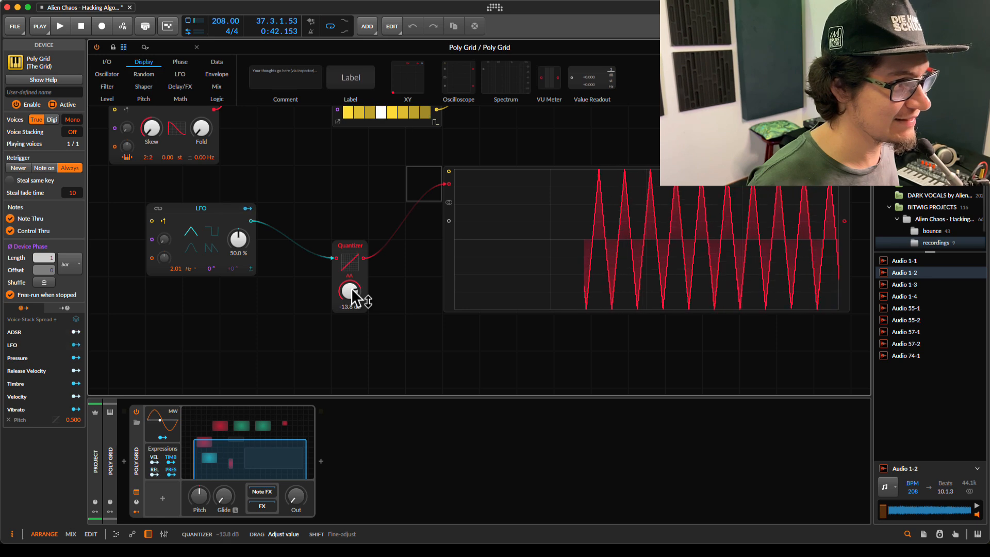
pyautogui.moveTo(352, 292); pyautogui.dragTo(349, 294)
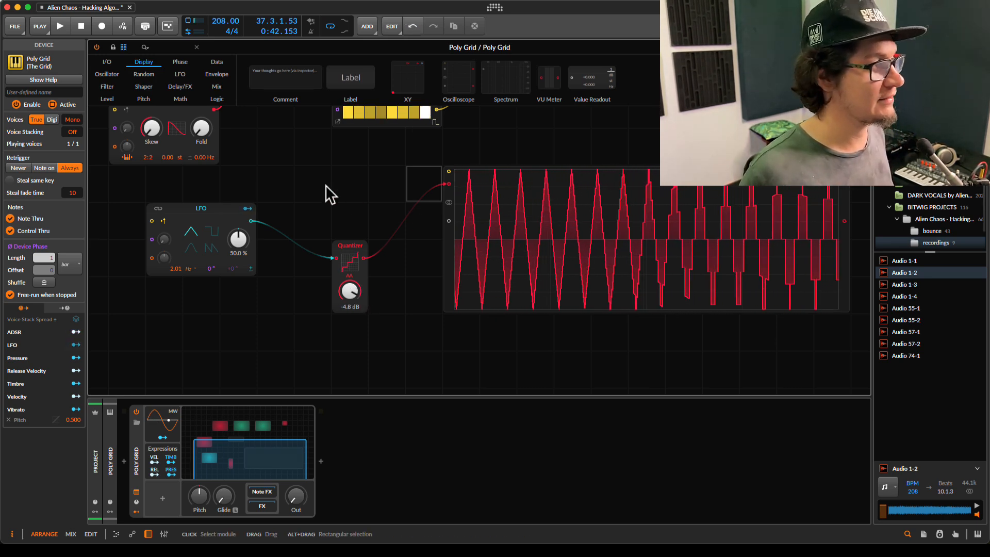
# Replace the Quantizer between the LFO and the Oscilloscope with a Chebyshev shaper.
pyautogui.scroll(8, 270, 246)
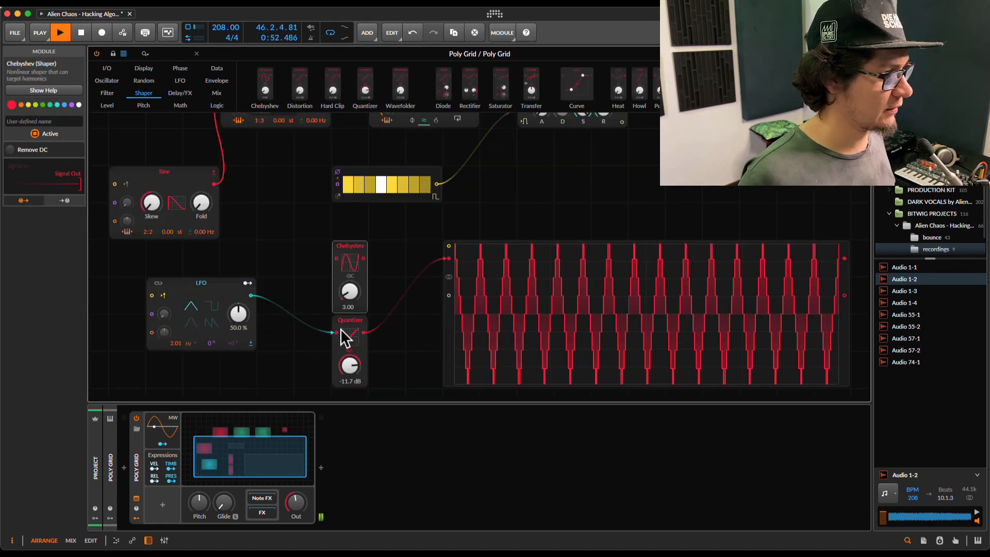
pyautogui.press('Delete')
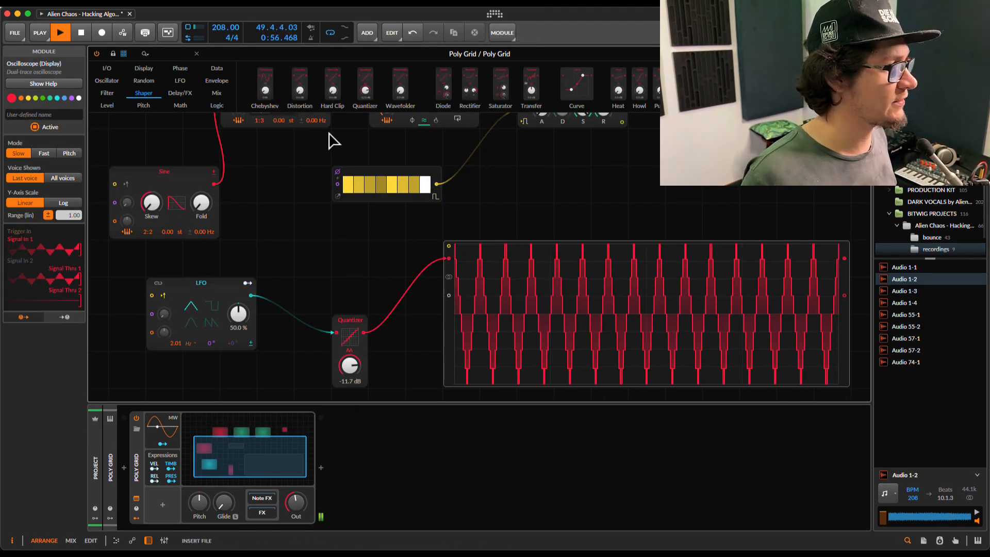
pyautogui.hotkey('ctrl', 'z')
pyautogui.click(349, 241)
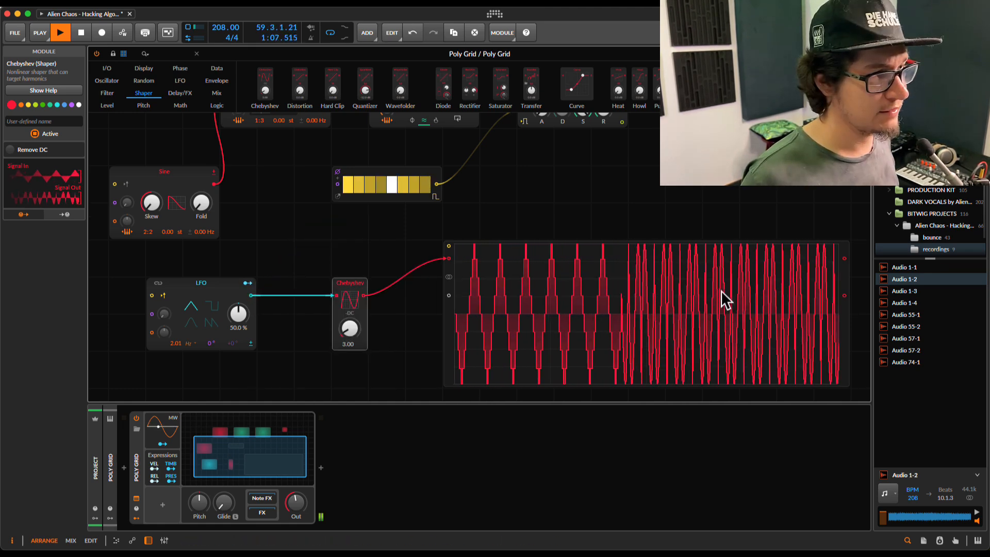
# Set the Chebyshev's amount to 29.20, adjust it further, and compare the shaped LFO signal on the Oscilloscope.
pyautogui.moveTo(354, 329); pyautogui.dragTo(354, 329)
pyautogui.scroll(3, 267, 308)
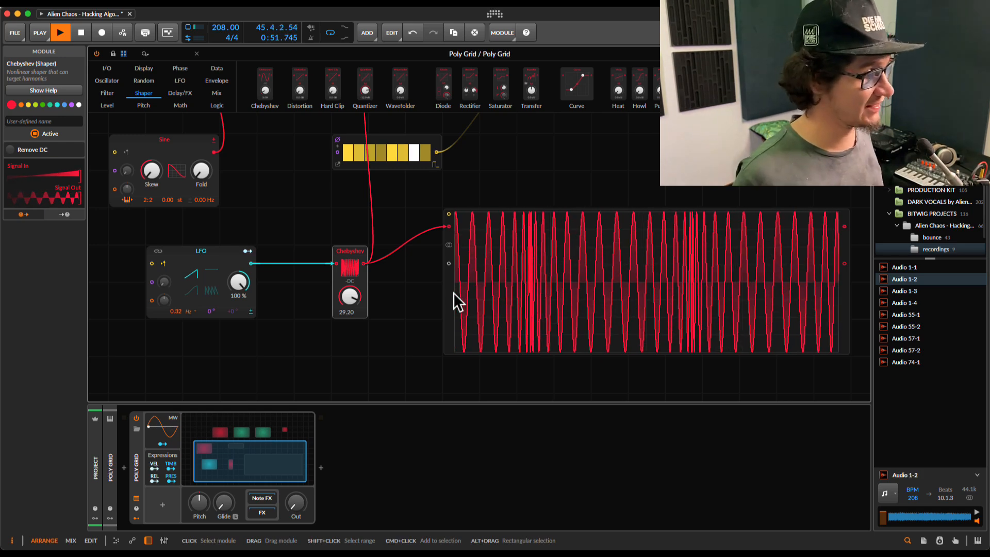
pyautogui.scroll(5, 433, 286)
pyautogui.scroll(-4, 433, 286)
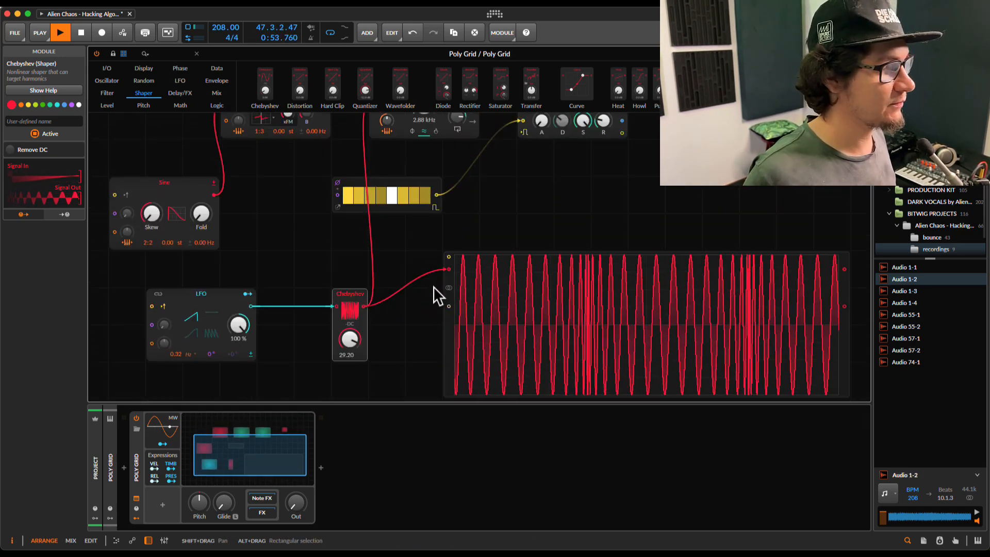
pyautogui.moveTo(353, 340); pyautogui.dragTo(349, 345)
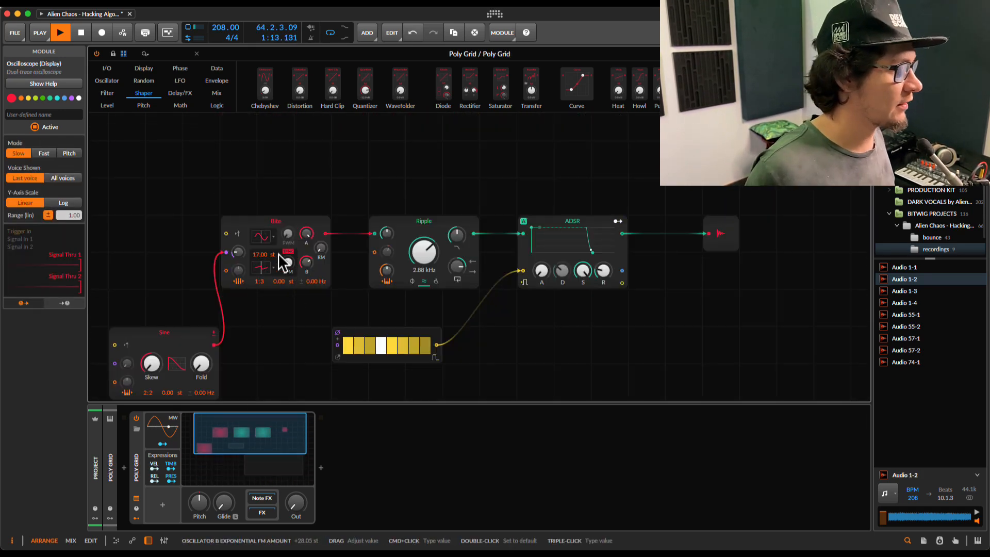
# Add a Curves LFO module below the Sine oscillator.
pyautogui.scroll(-3, 209, 184)
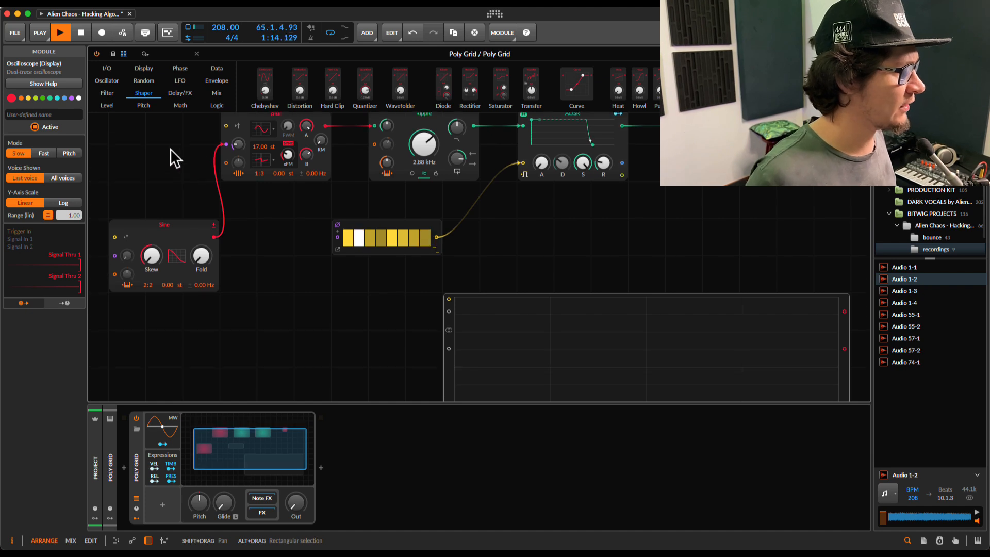
pyautogui.click(189, 80)
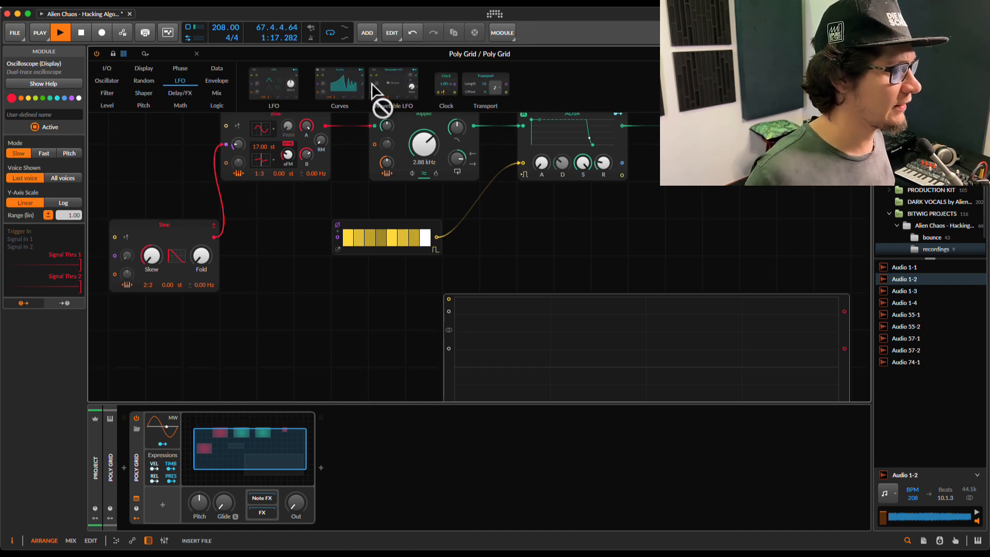
pyautogui.moveTo(375, 92); pyautogui.dragTo(194, 342)
pyautogui.scroll(-3, 351, 347)
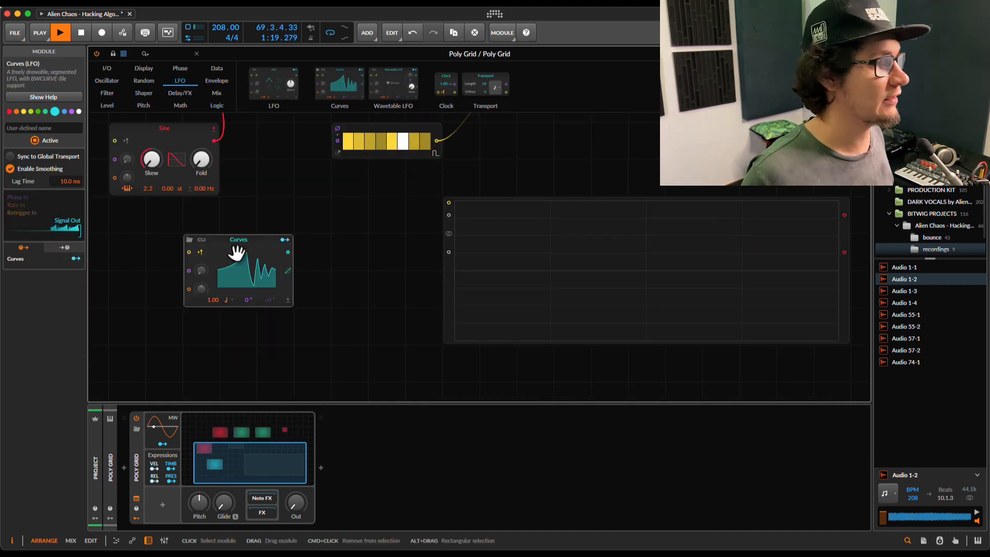
# Patch the Curves output into the Oscilloscope's first signal input and Ripple's cutoff input, with the Poly Grid's output at -20.3 dB.
pyautogui.scroll(3, 311, 251)
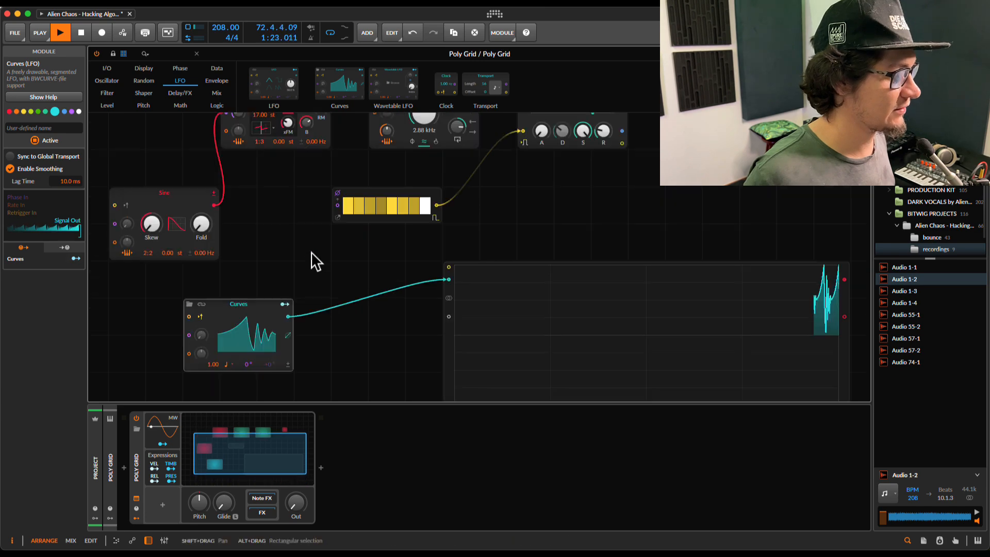
pyautogui.moveTo(351, 192); pyautogui.dragTo(373, 164)
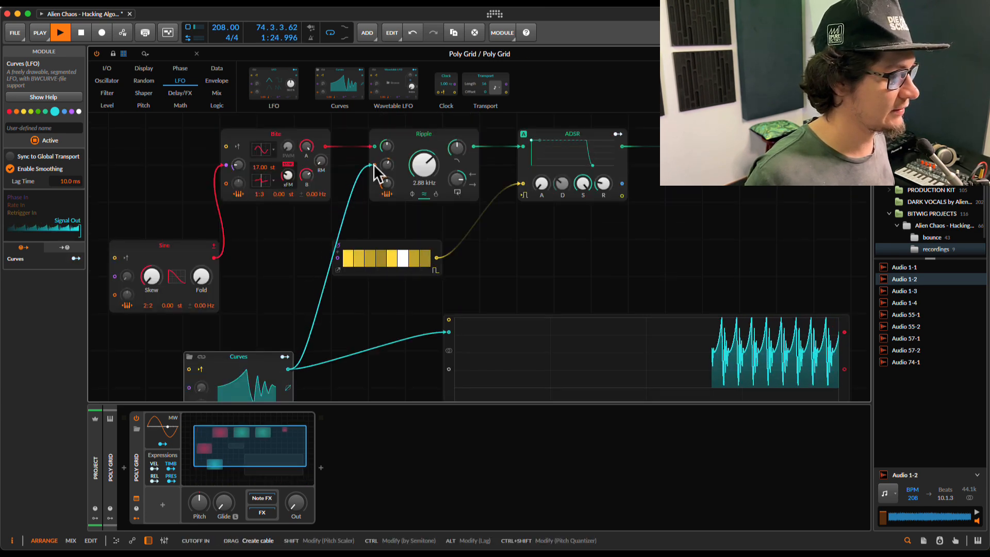
pyautogui.moveTo(299, 505); pyautogui.dragTo(299, 503)
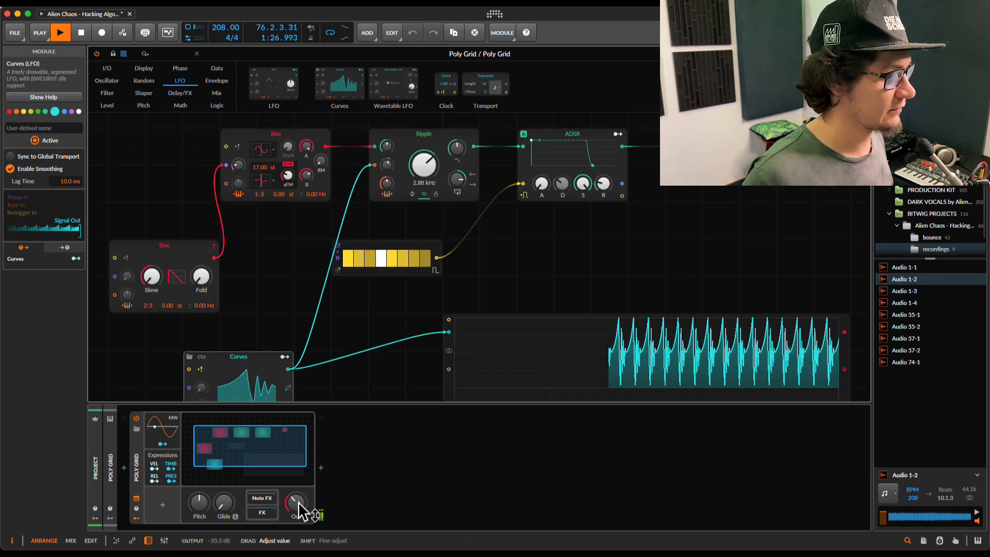
# Set the Curves module's timebase to Bar and its length to 4.00 bars.
pyautogui.scroll(-2, 240, 367)
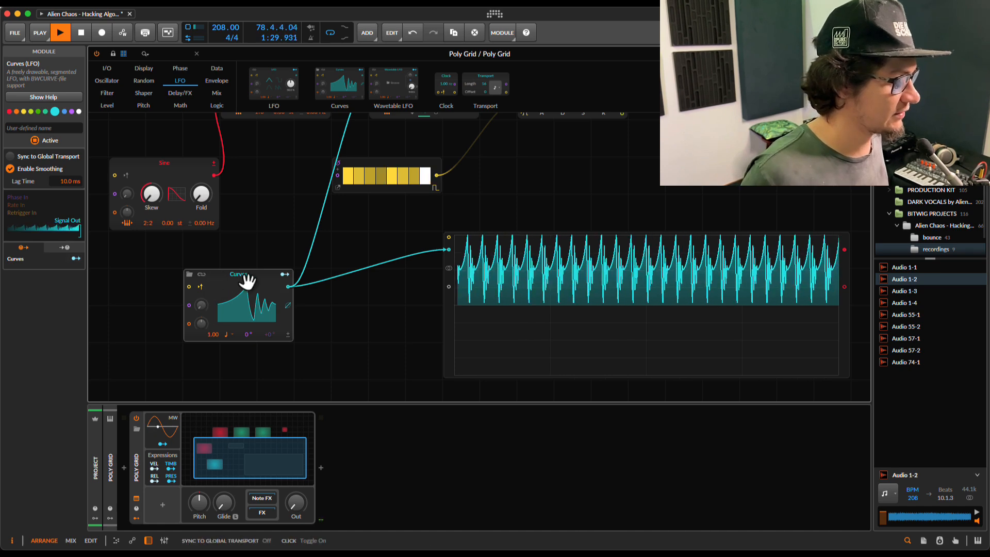
pyautogui.click(227, 335)
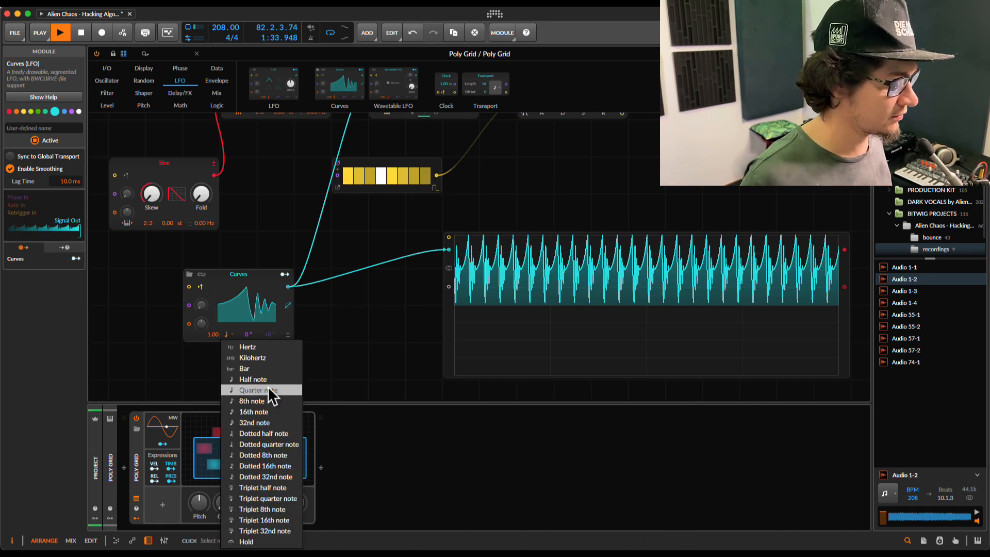
pyautogui.click(262, 370)
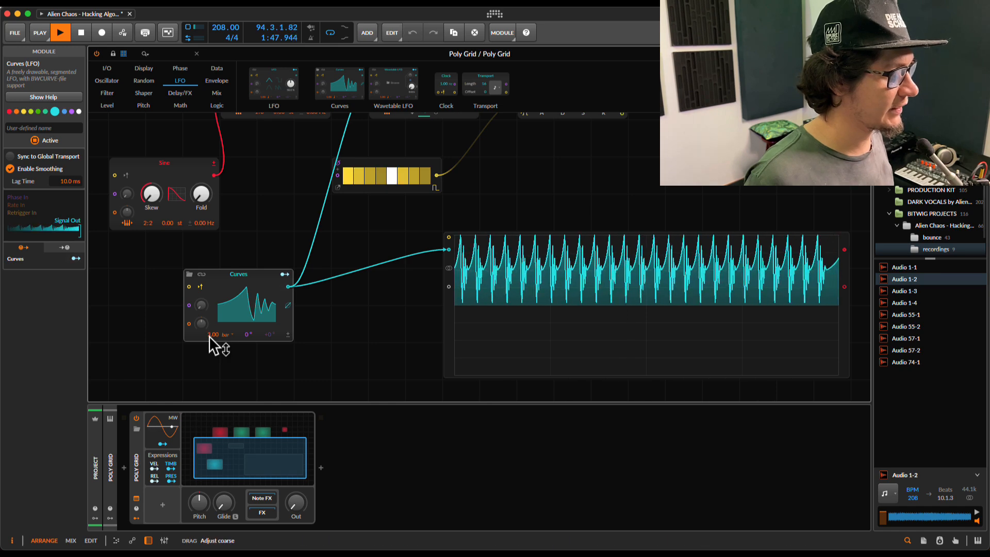
pyautogui.scroll(3, 208, 336)
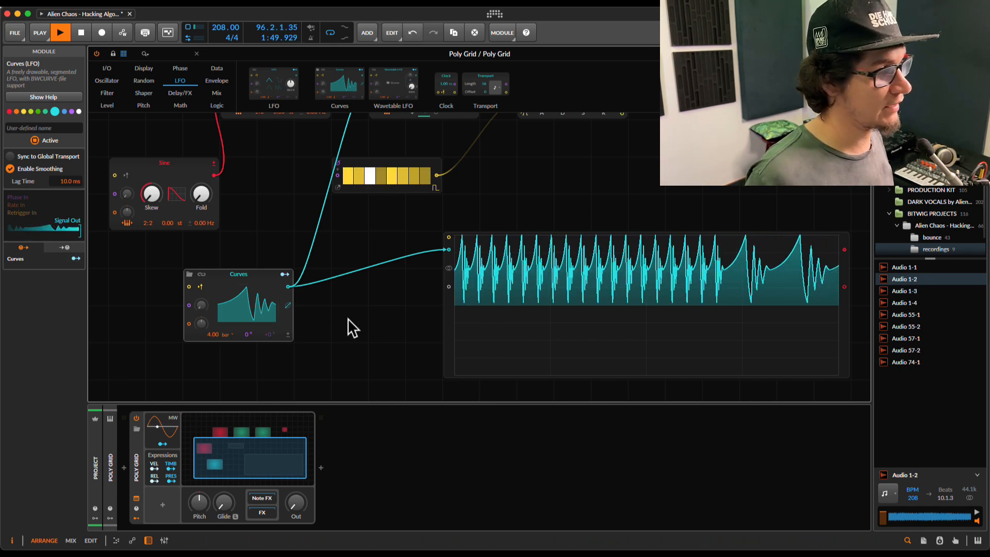
# Set the Poly Grid's output to -14.8 dB and Ripple's main cutoff frequency to 2.64 kHz.
pyautogui.scroll(3, 364, 264)
pyautogui.scroll(-3, 364, 264)
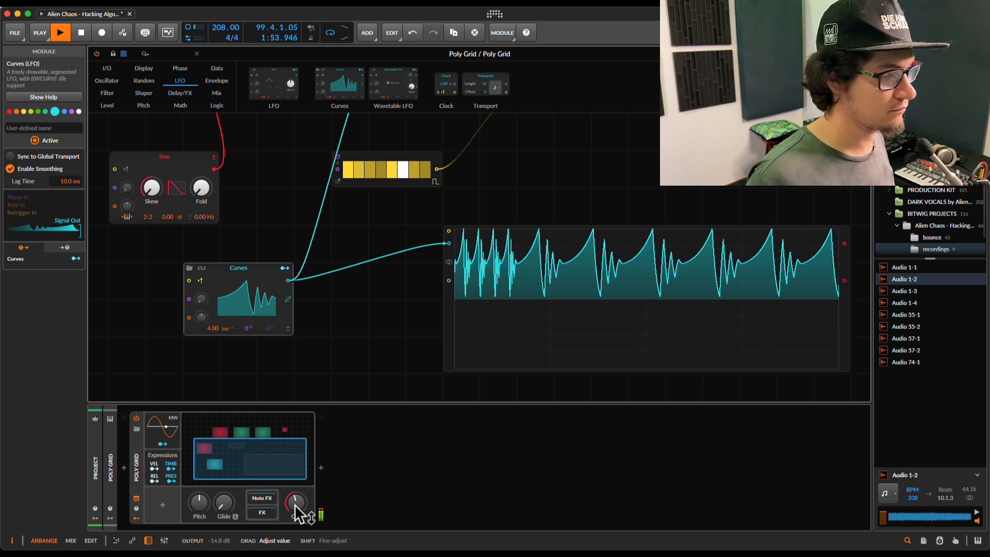
pyautogui.scroll(5, 421, 281)
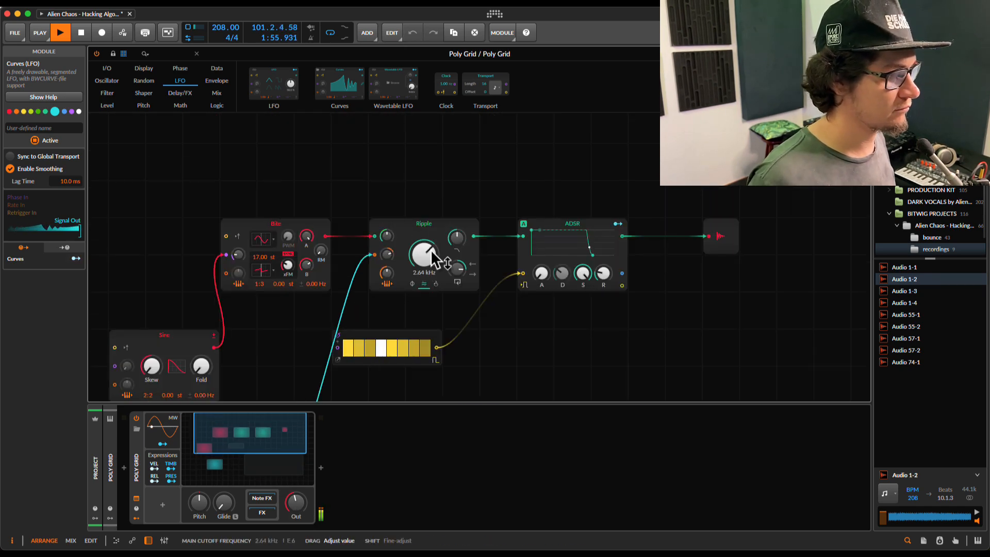
pyautogui.scroll(-5, 467, 271)
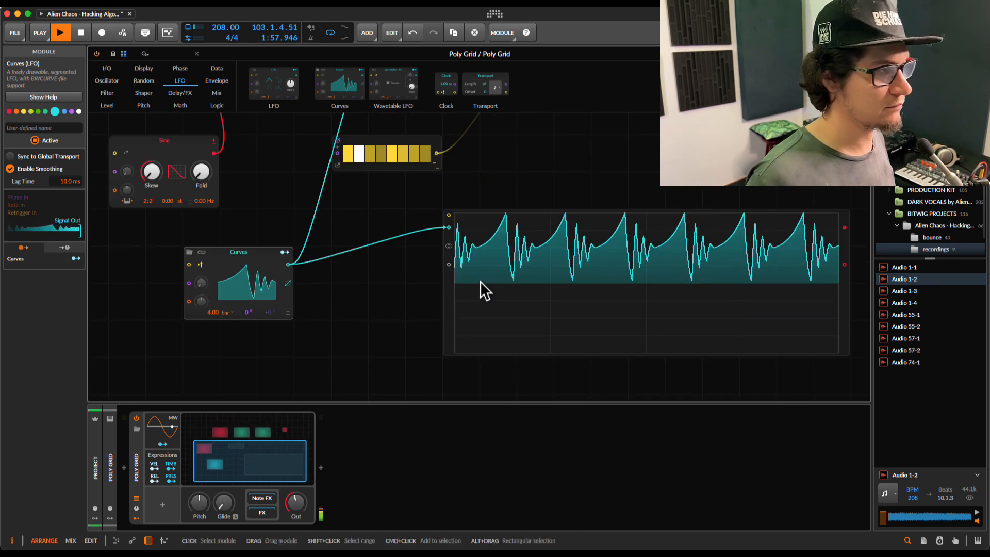
# Lower the Poly Grid's output and draw an uneven stepped shape across the Curves module's curve in its editor.
pyautogui.click(249, 283)
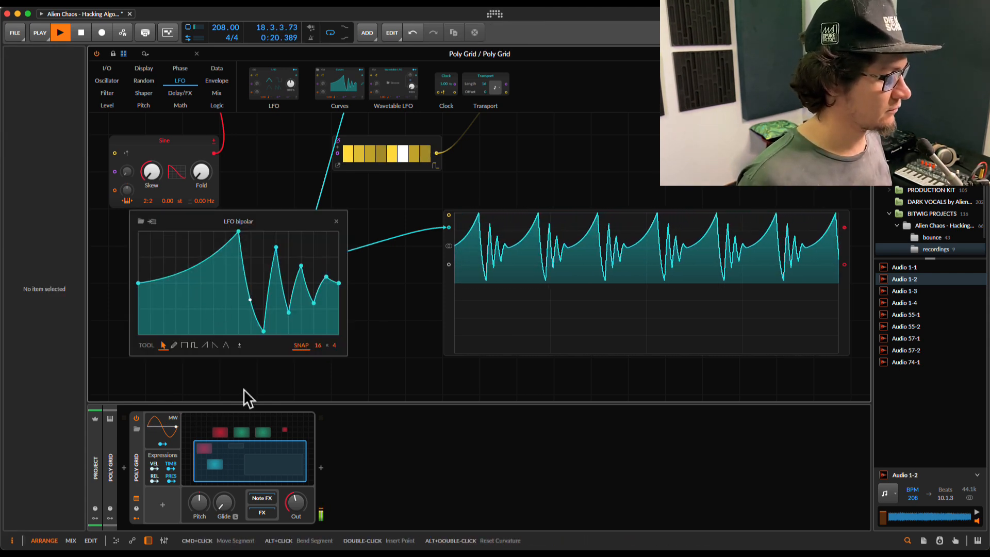
pyautogui.moveTo(301, 500); pyautogui.dragTo(301, 520)
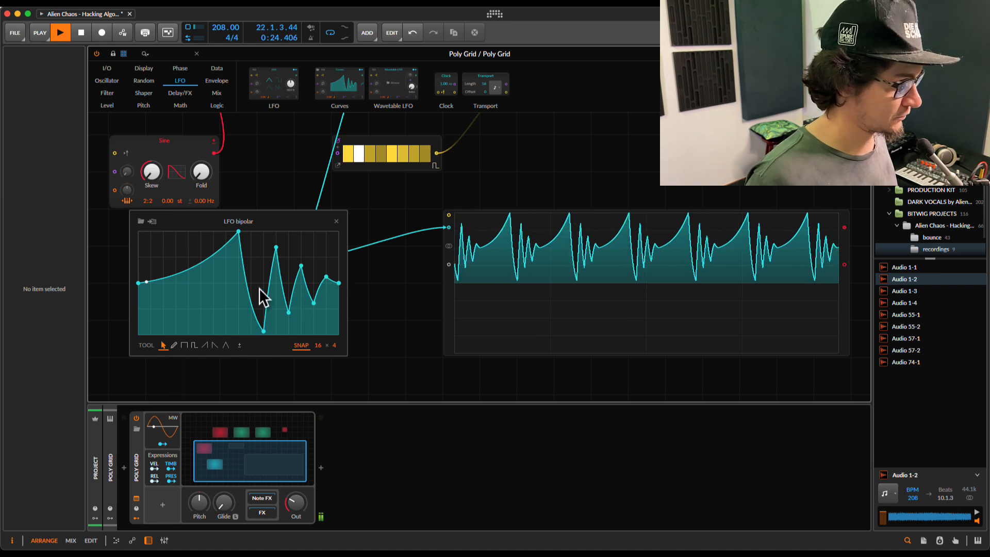
pyautogui.click(184, 345)
pyautogui.moveTo(154, 257)
pyautogui.mouseDown()
pyautogui.moveTo(192, 283)
pyautogui.moveTo(220, 236)
pyautogui.moveTo(261, 255)
pyautogui.moveTo(338, 231)
pyautogui.moveTo(237, 319)
pyautogui.mouseUp()
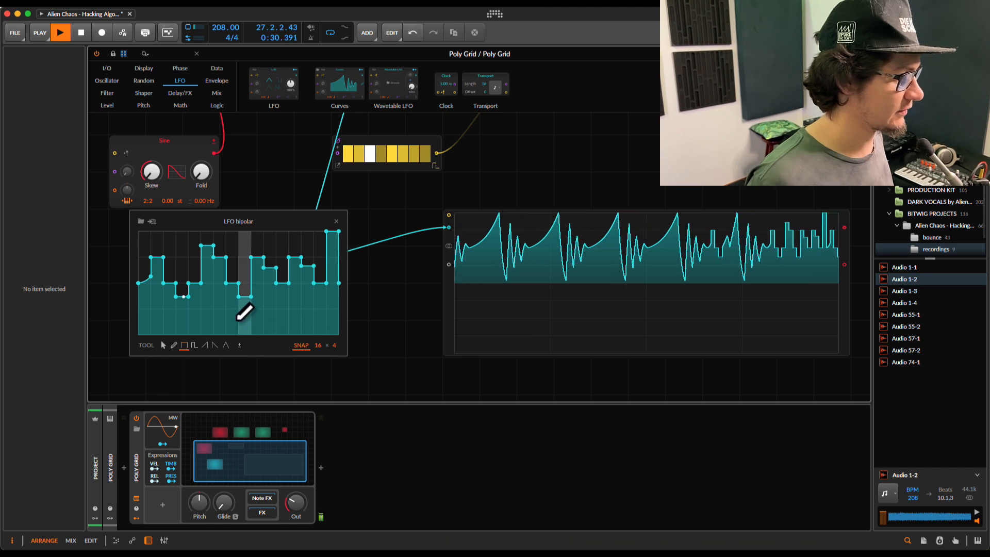
# Draw a row of sawtooth ramps of decreasing height over the curve, and add wide square pulses on a 4-column snap grid.
pyautogui.click(205, 345)
pyautogui.moveTo(155, 242)
pyautogui.mouseDown()
pyautogui.moveTo(161, 277)
pyautogui.moveTo(163, 265)
pyautogui.moveTo(239, 343)
pyautogui.moveTo(244, 306)
pyautogui.moveTo(284, 266)
pyautogui.moveTo(332, 336)
pyautogui.mouseUp()
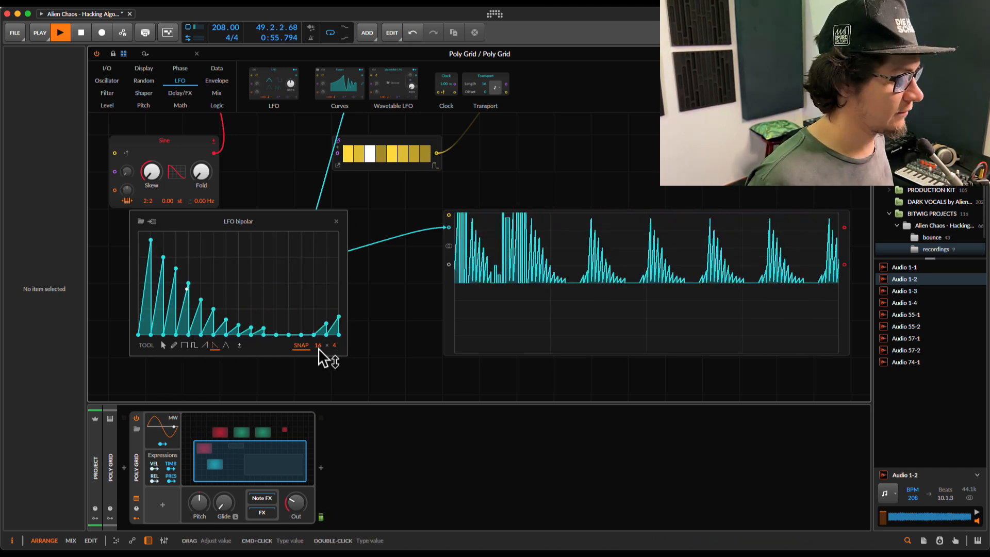
pyautogui.moveTo(317, 348); pyautogui.dragTo(316, 347)
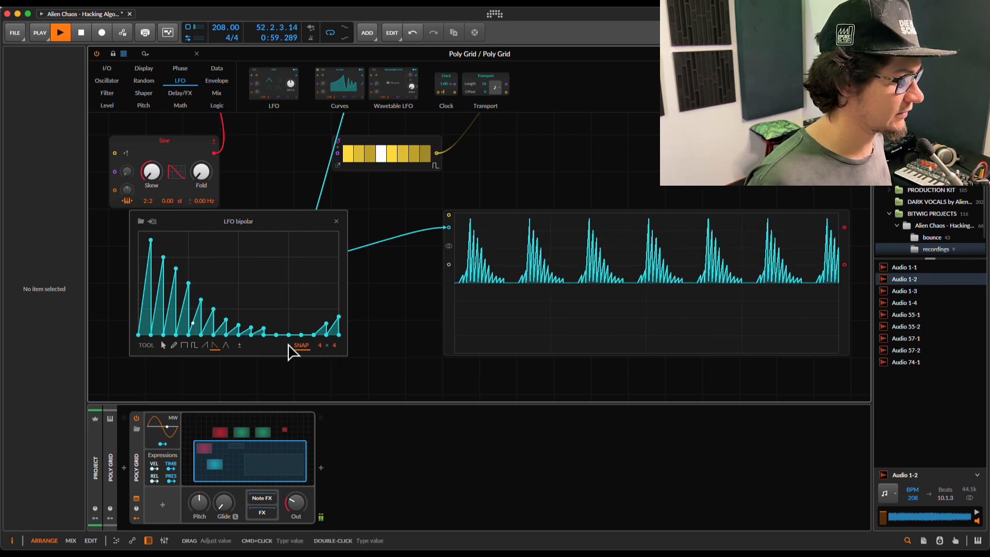
pyautogui.click(195, 346)
pyautogui.moveTo(222, 286)
pyautogui.mouseDown()
pyautogui.moveTo(248, 284)
pyautogui.moveTo(282, 258)
pyautogui.moveTo(303, 290)
pyautogui.mouseUp()
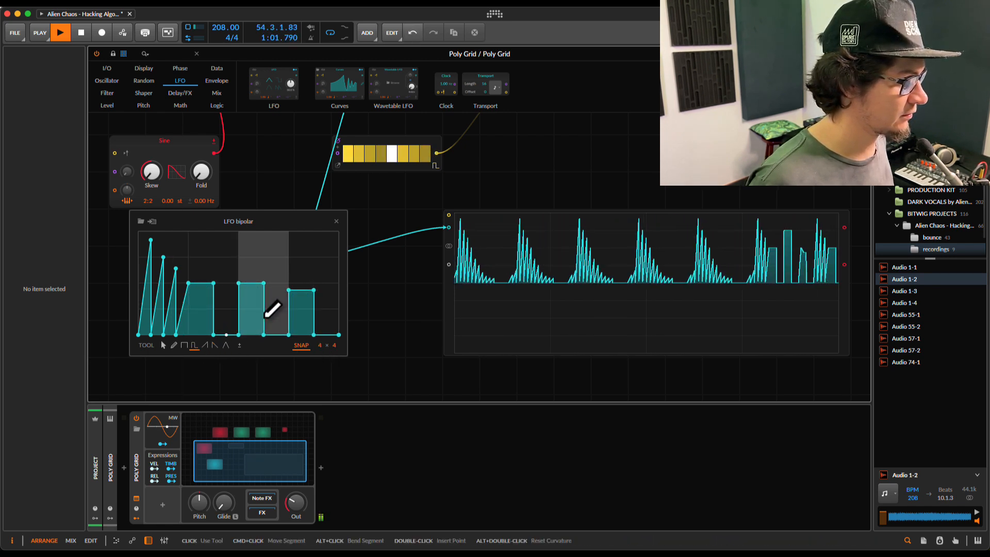
# Set the curve's horizontal snap grid to 16 and draw tall falling sawtooth ramps over the end of the curve.
pyautogui.click(215, 346)
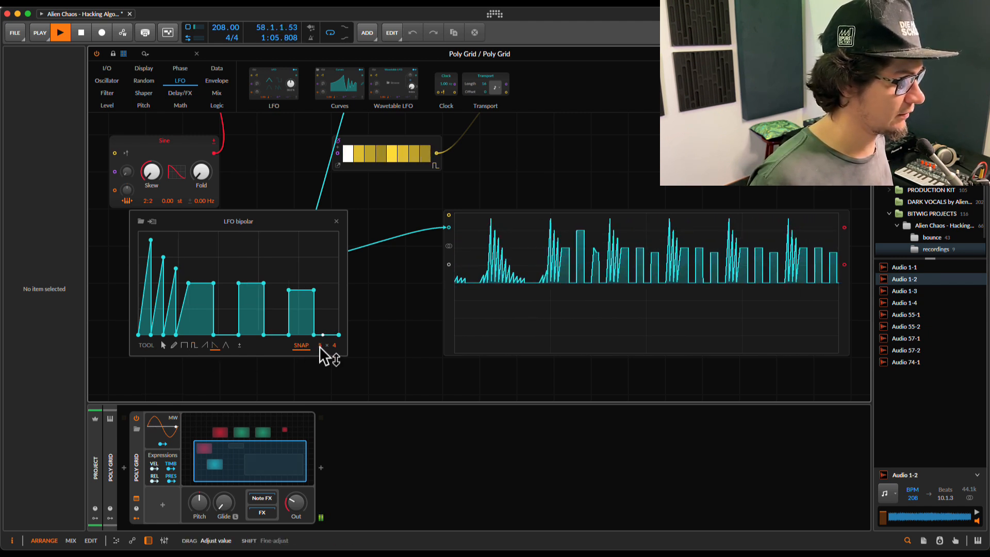
pyautogui.scroll(8, 320, 346)
pyautogui.scroll(4, 320, 345)
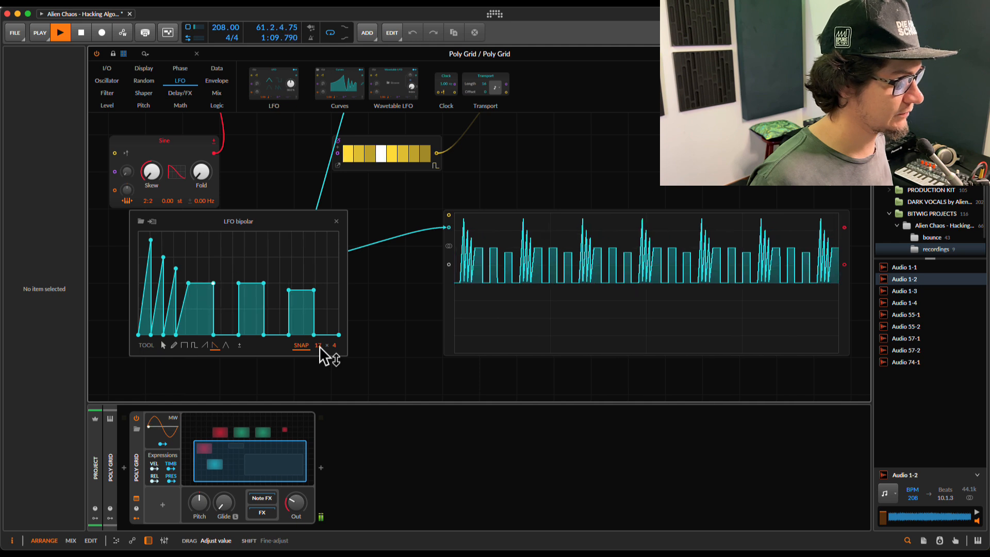
pyautogui.moveTo(304, 270)
pyautogui.mouseDown()
pyautogui.moveTo(298, 226)
pyautogui.moveTo(331, 229)
pyautogui.mouseUp()
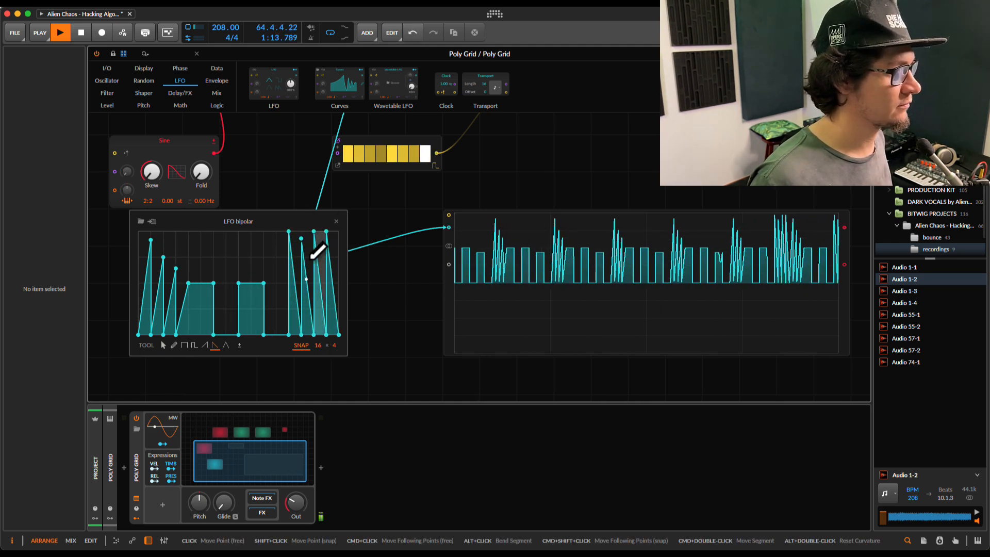
# Draw narrow square pulses through the middle of the curve and flatten most of them to the baseline.
pyautogui.click(192, 345)
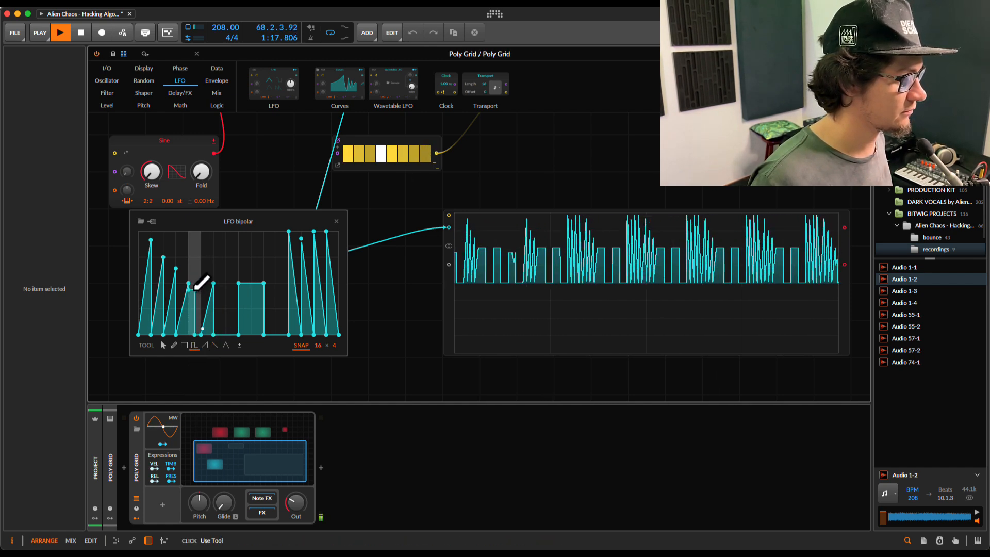
pyautogui.click(231, 268)
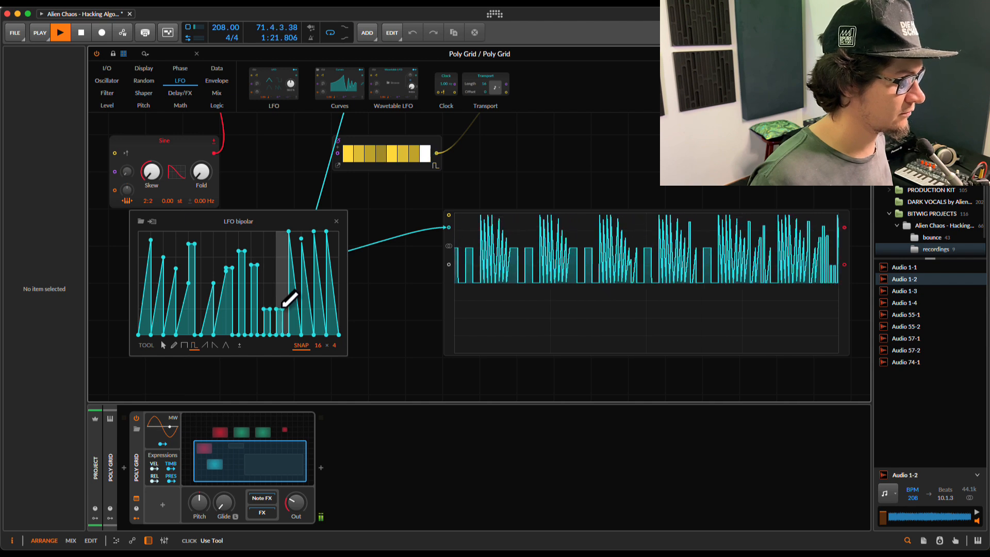
pyautogui.moveTo(216, 340)
pyautogui.mouseDown()
pyautogui.moveTo(204, 345)
pyautogui.moveTo(260, 335)
pyautogui.mouseUp()
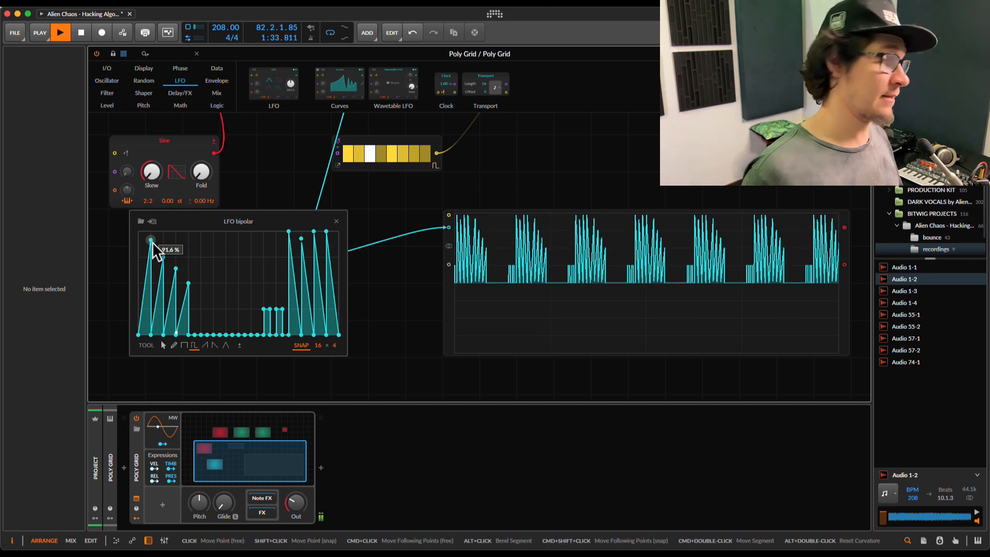
# Open the Curves module's preset browser, try the Crooked II and Crooked I curves, and list the curves of any category.
pyautogui.click(140, 221)
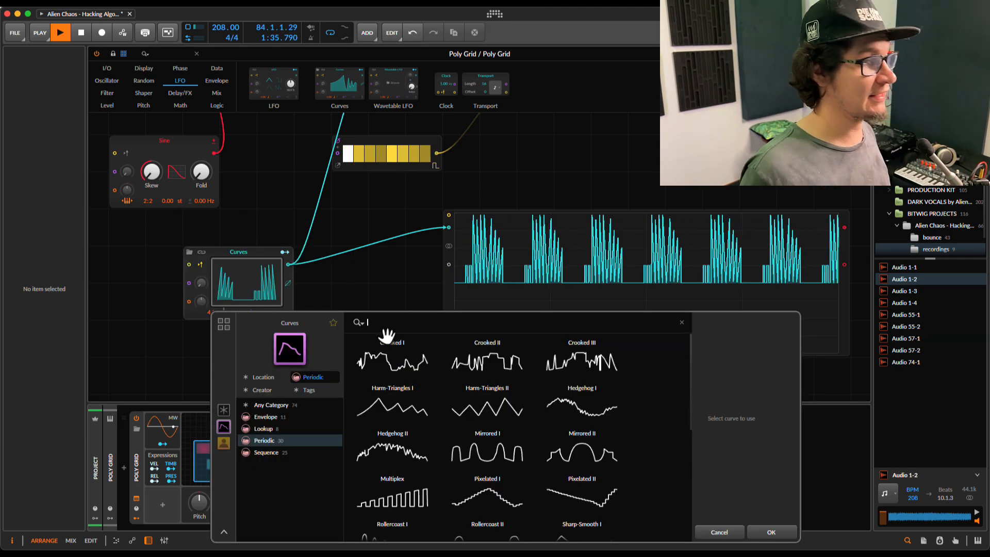
pyautogui.click(490, 370)
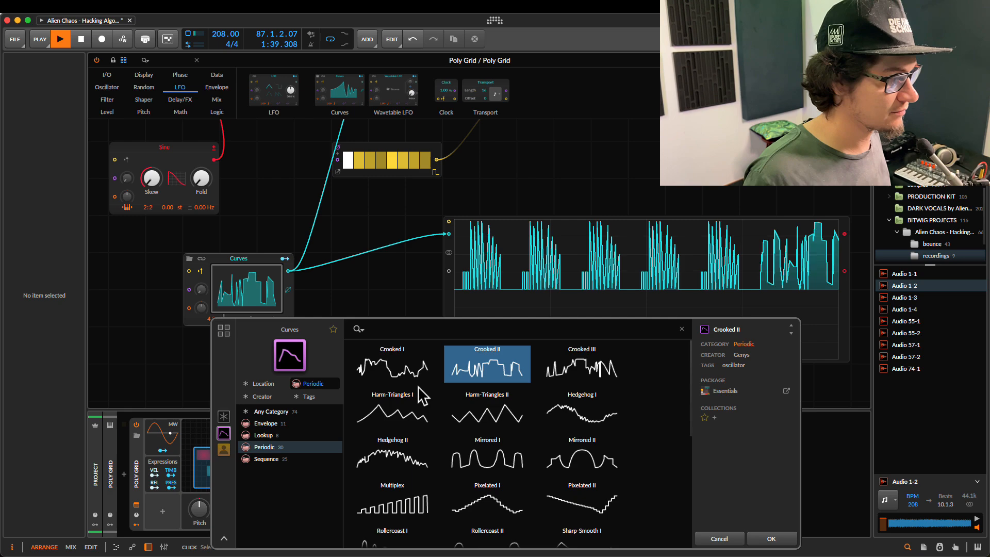
pyautogui.press('Left')
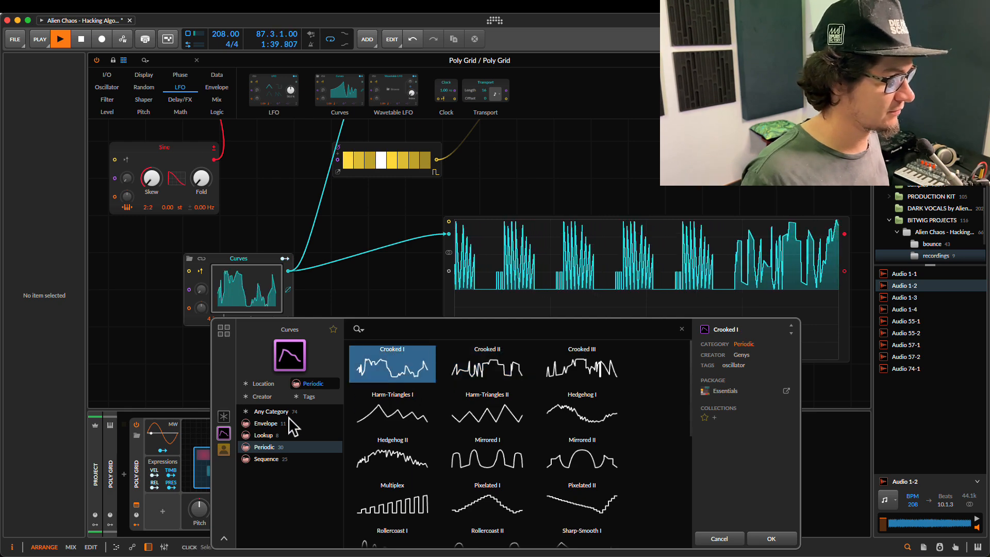
pyautogui.click(266, 411)
pyautogui.scroll(-3, 510, 436)
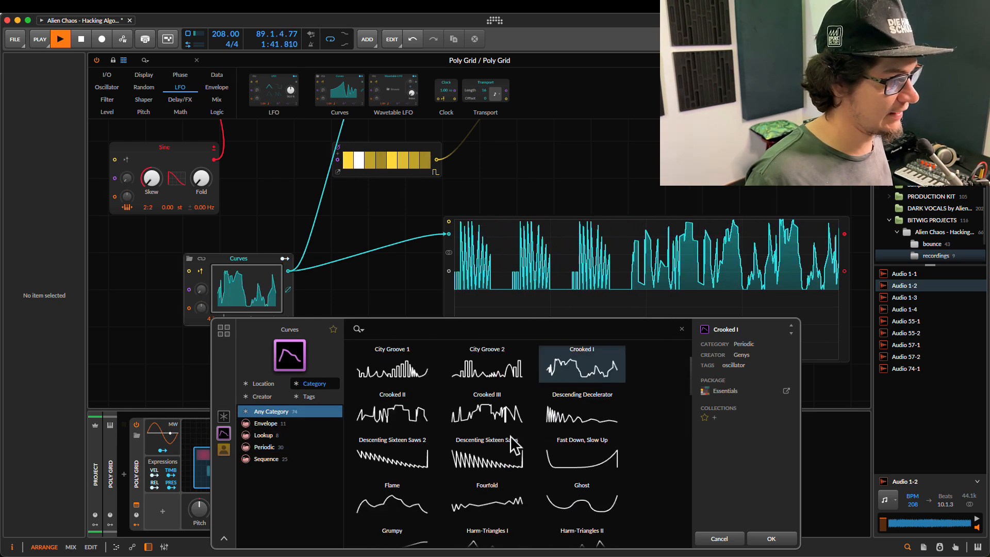
# Audition the Descenting Sixteen Saws 2, Descenting Sixteen Saws, Fourfold and Ghost curves, and settle on a rising curve with a flat middle.
pyautogui.moveTo(498, 326); pyautogui.dragTo(586, 41)
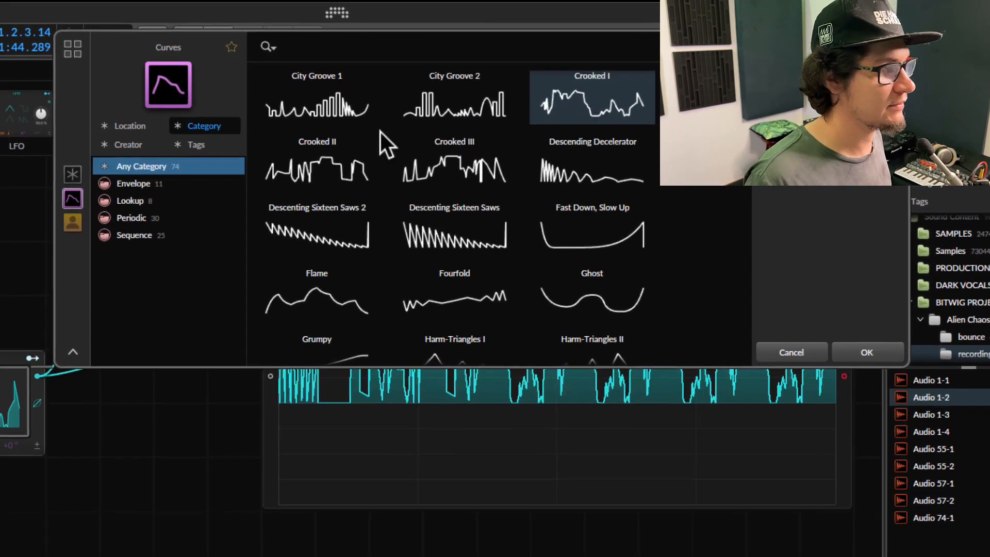
pyautogui.click(321, 250)
pyautogui.click(427, 240)
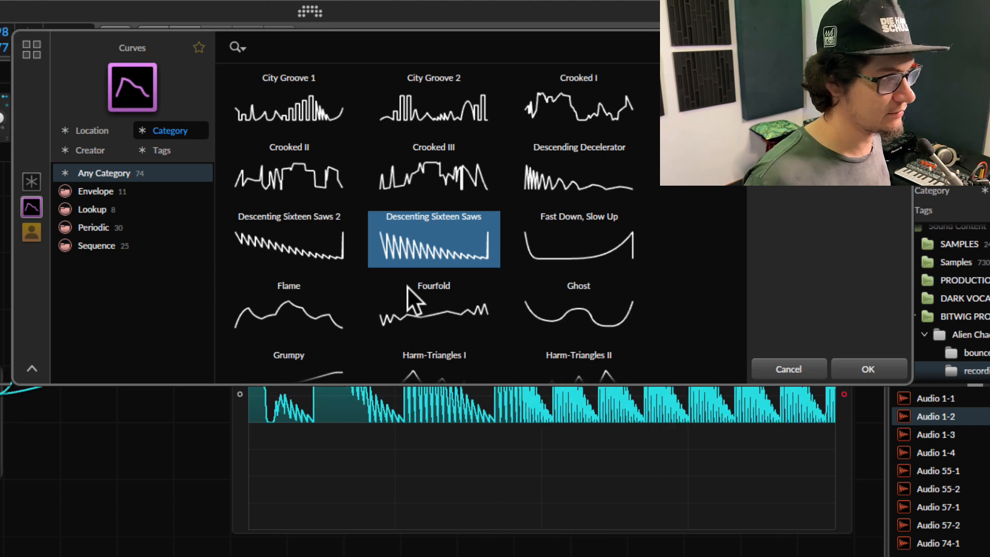
pyautogui.click(436, 315)
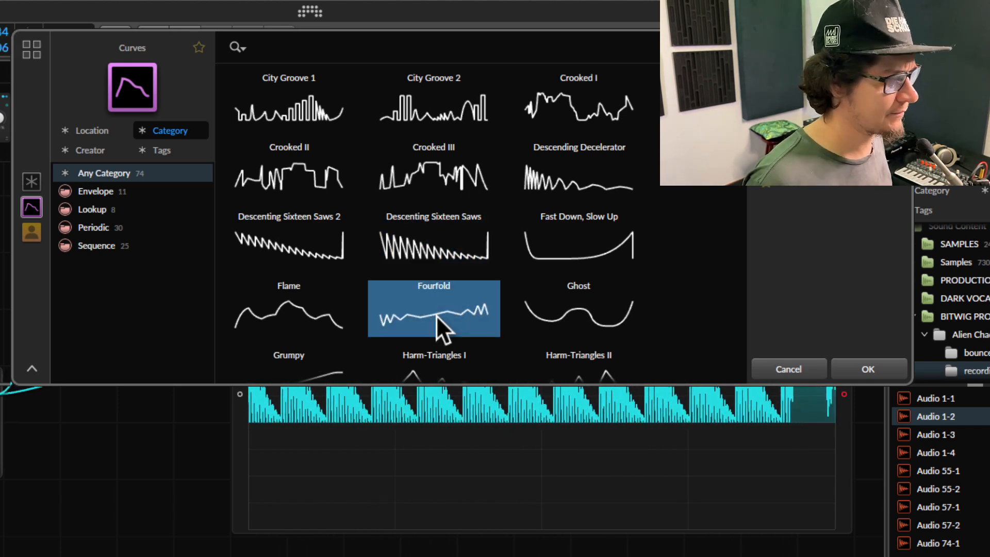
pyautogui.click(570, 321)
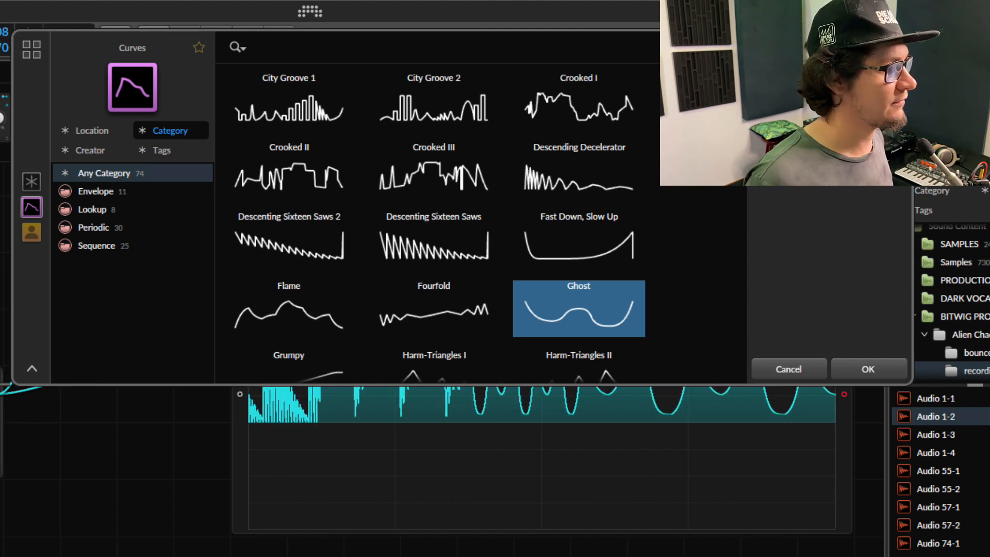
pyautogui.scroll(-6, 508, 295)
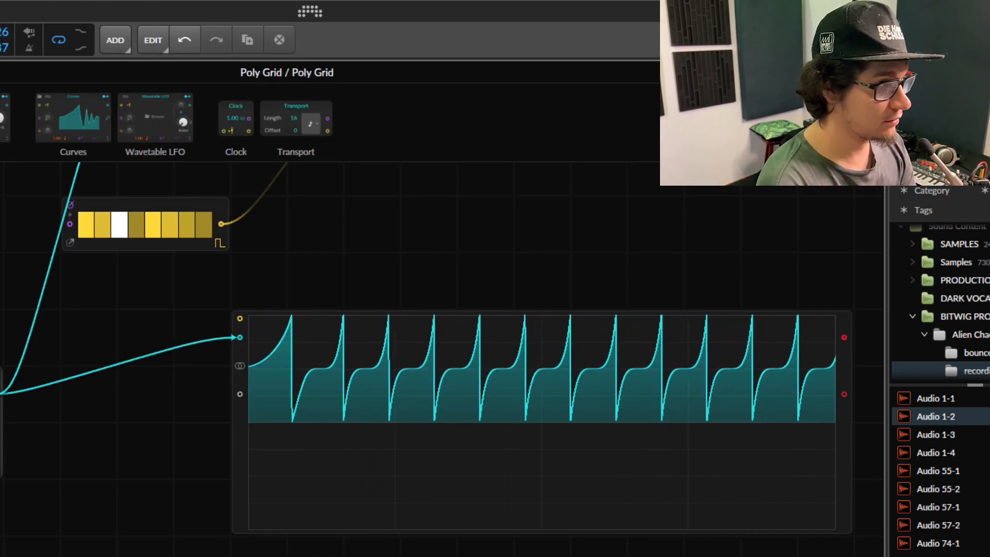
# Look over the Poly Grid patch from the Bite, Ripple and ADSR modules down to the Curves module and its oscilloscope.
pyautogui.scroll(7, 152, 525)
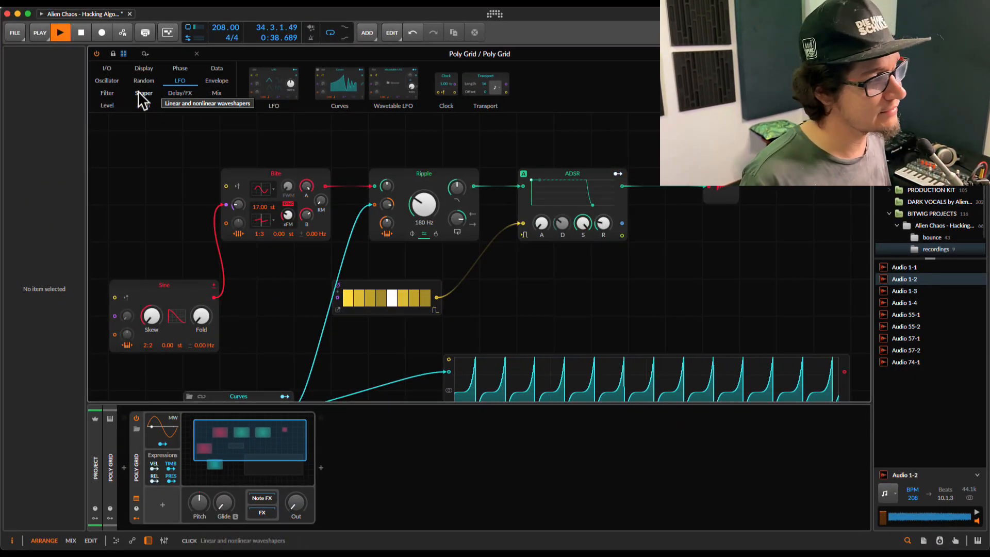
pyautogui.scroll(-3, 288, 265)
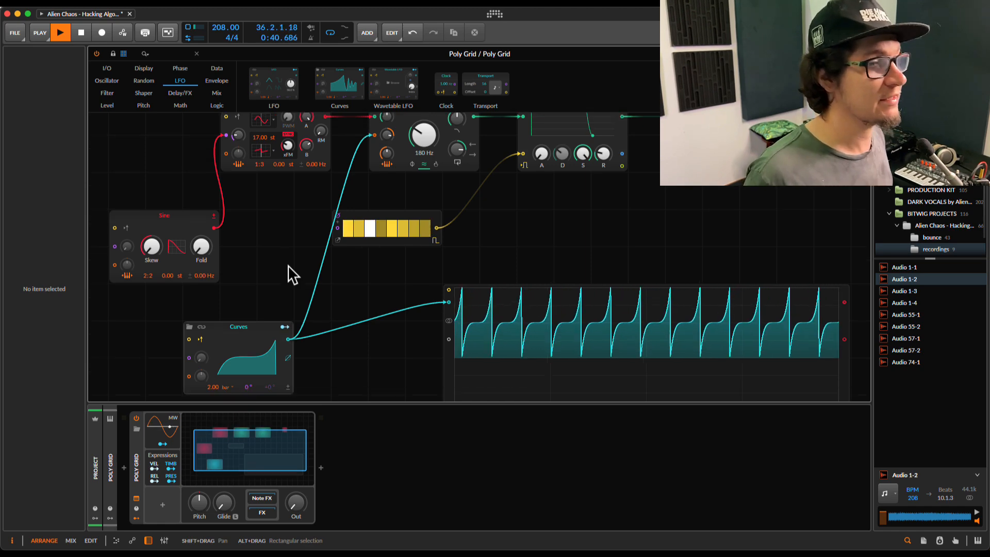
pyautogui.scroll(-2, 288, 265)
pyautogui.scroll(8, 326, 309)
pyautogui.scroll(-5, 326, 309)
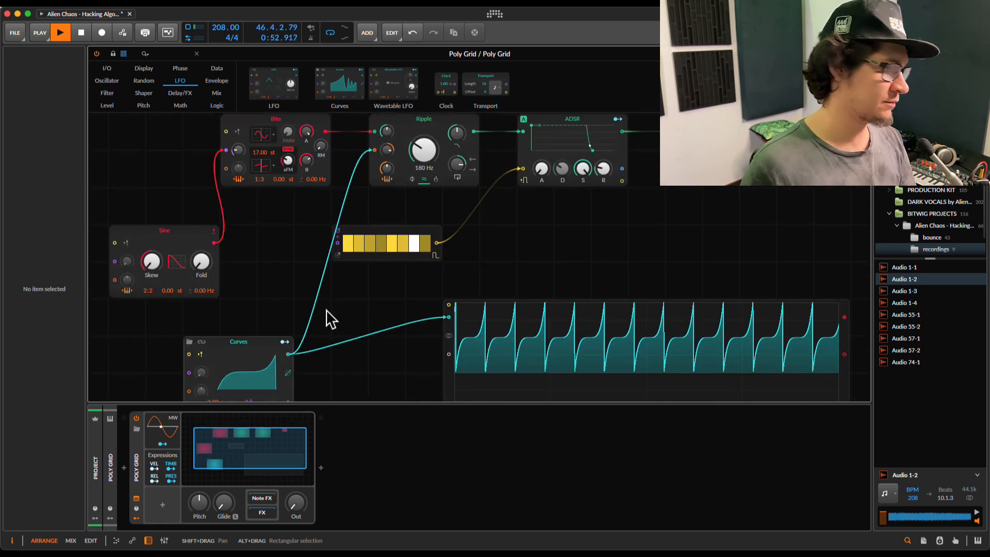
pyautogui.scroll(-4, 325, 311)
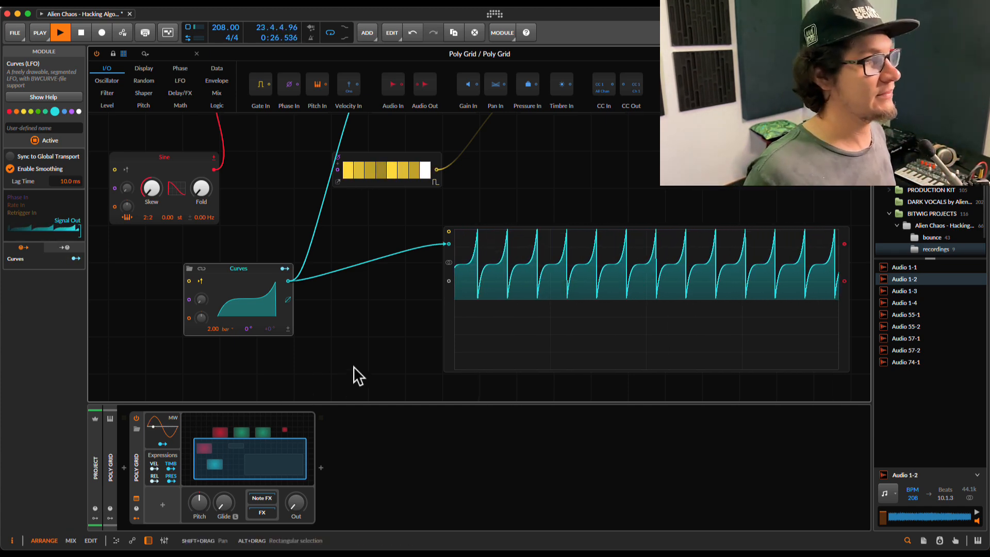
pyautogui.scroll(5, 354, 366)
pyautogui.scroll(-5, 355, 366)
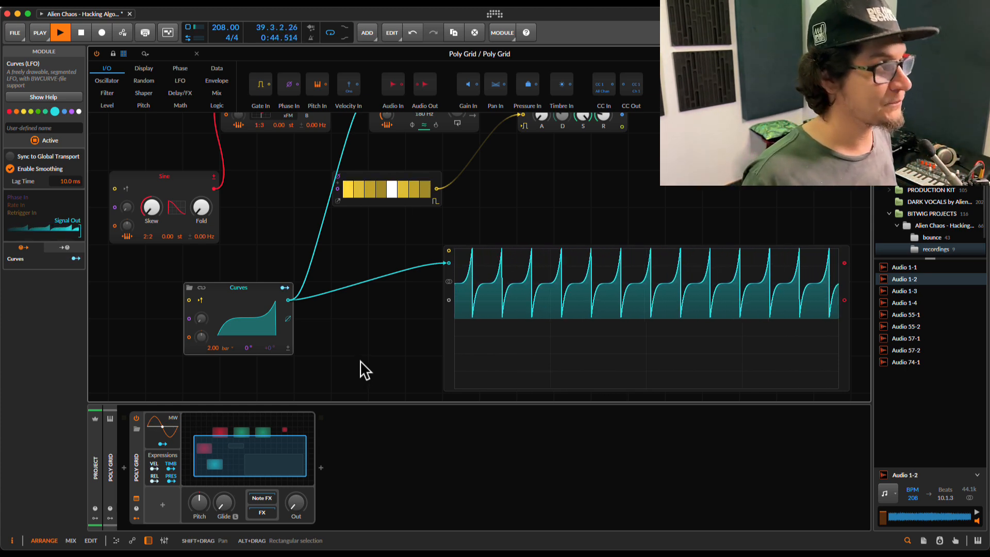
pyautogui.scroll(5, 377, 339)
pyautogui.scroll(-4, 376, 338)
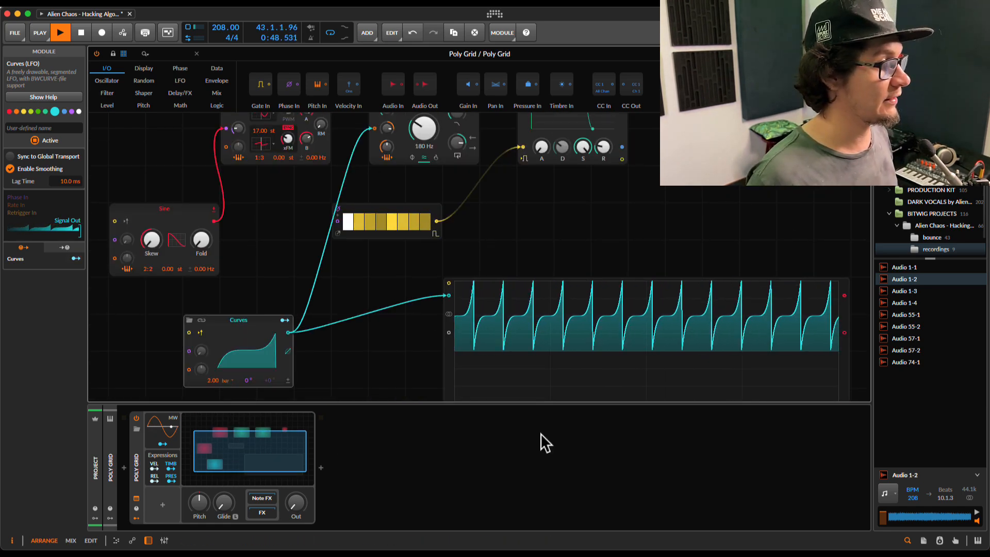
# Close the Poly Grid editor and stop playback while looking through the arrangement's audio and impact tracks.
pyautogui.click(197, 54)
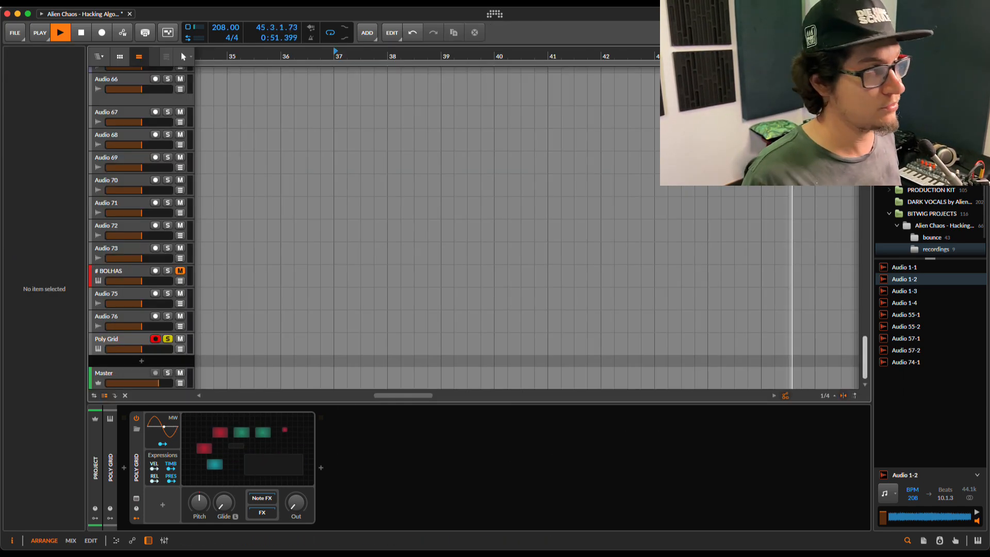
pyautogui.scroll(10, 510, 232)
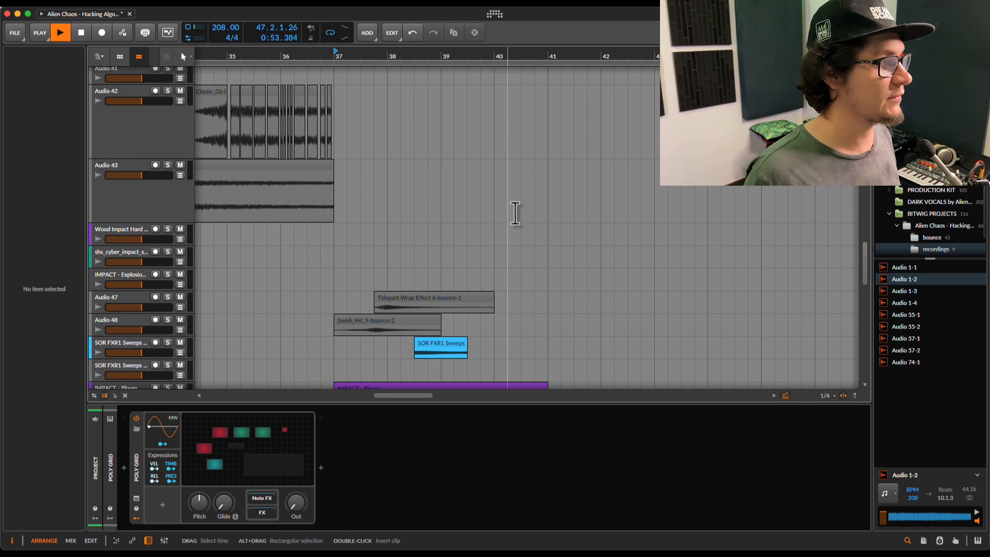
pyautogui.moveTo(492, 56); pyautogui.dragTo(490, 53)
pyautogui.scroll(5, 303, 275)
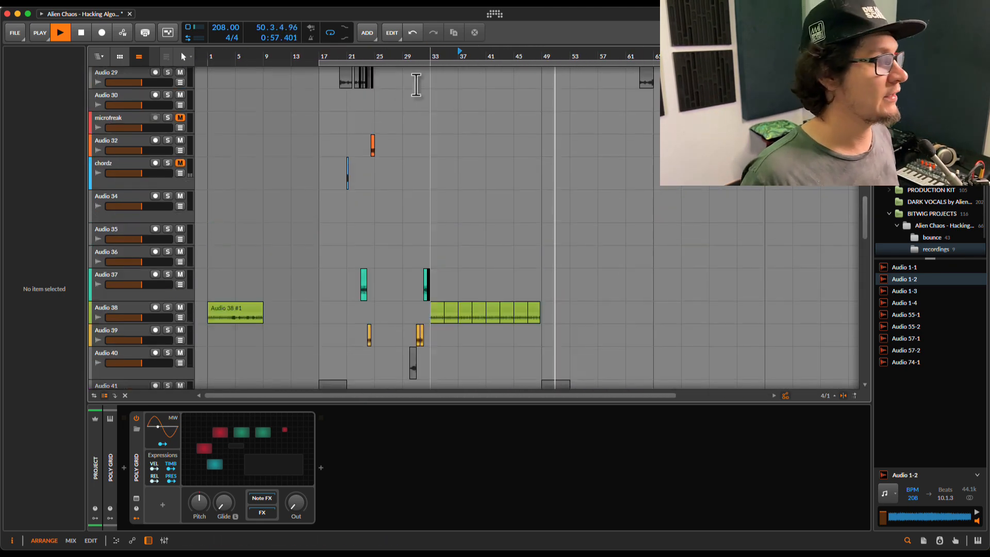
pyautogui.scroll(-5, 304, 274)
pyautogui.press('space')
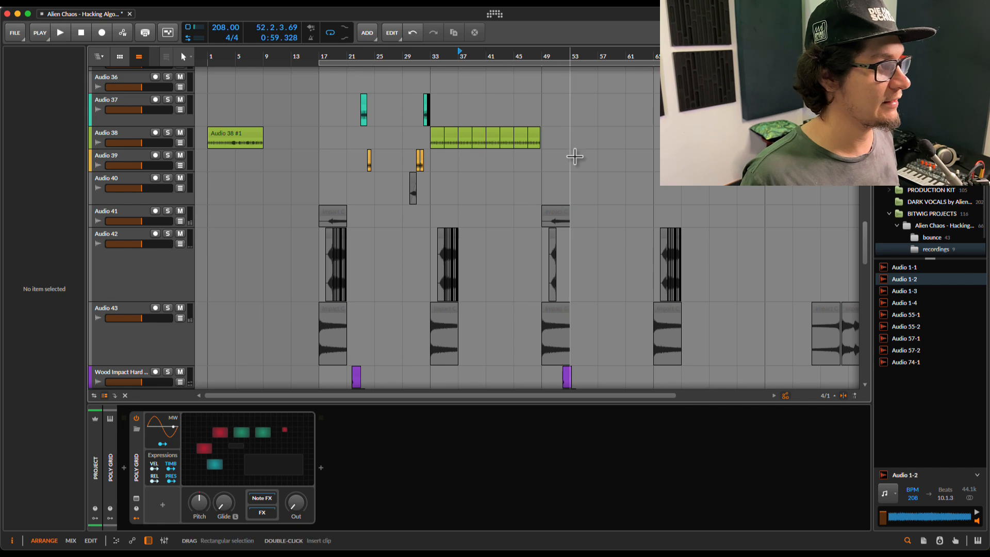
pyautogui.scroll(-15, 588, 173)
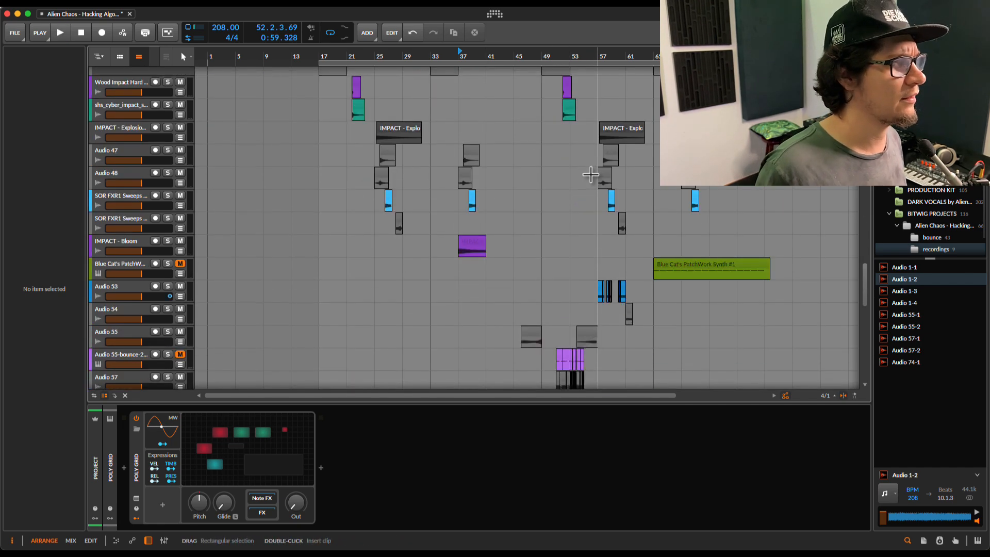